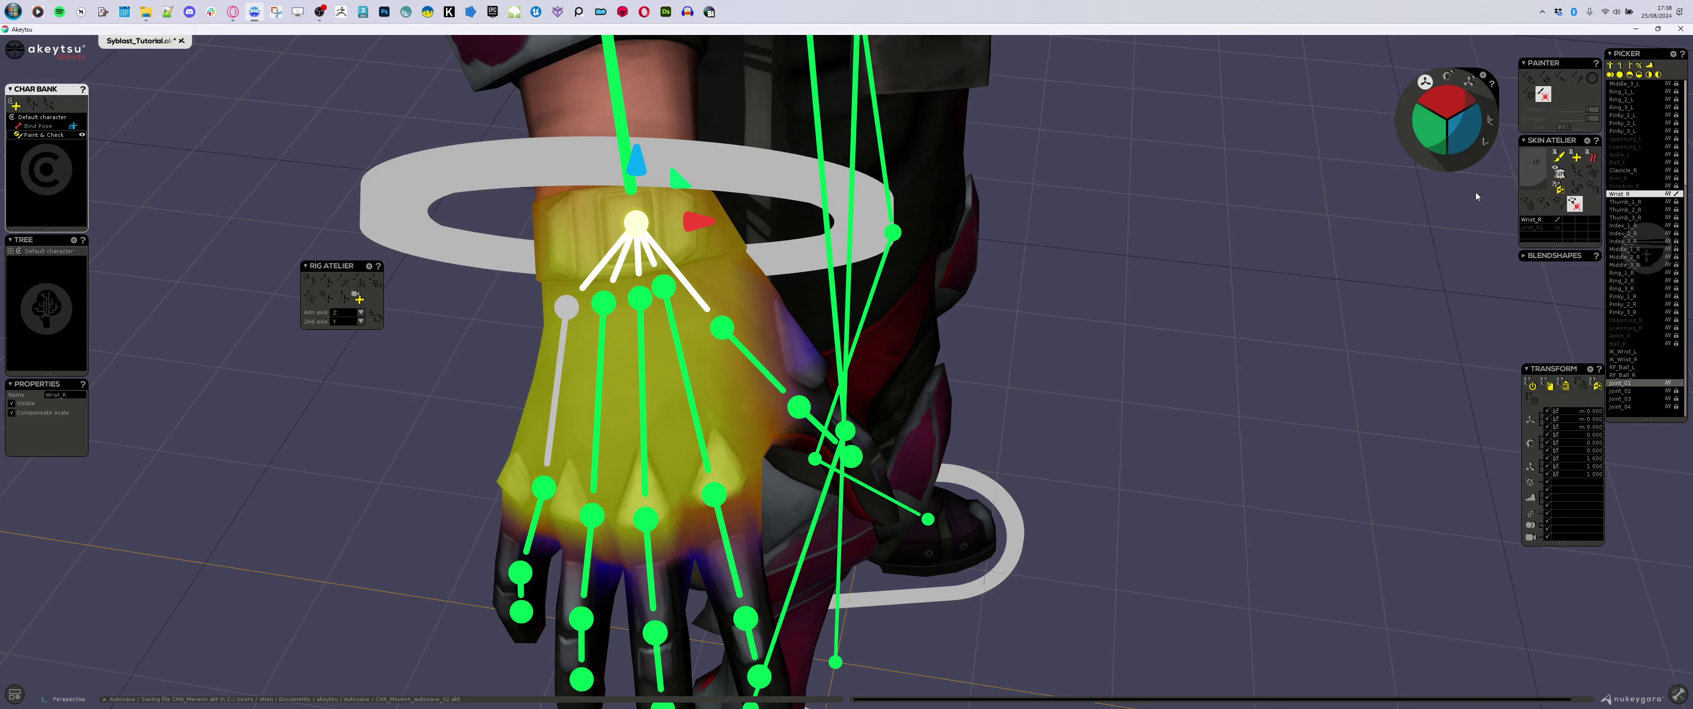
- Paint the wrist's skin weights over to the pinky-side hand bone joint_01 and its neighbour joint_02
left_click(1560, 158)
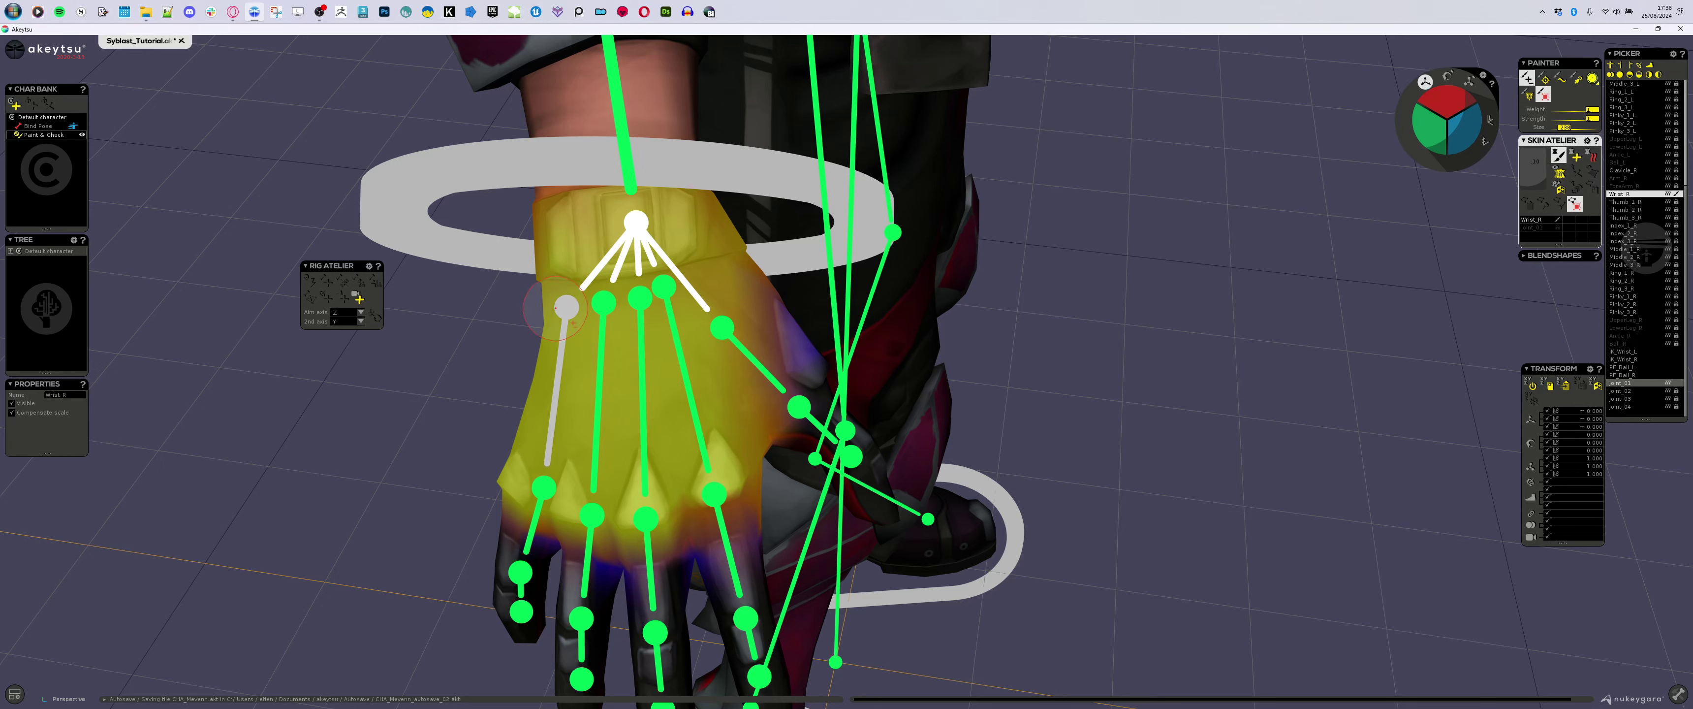
mouse_move(555, 307)
left_mouse_down()
mouse_move(506, 539)
mouse_move(555, 314)
left_mouse_up()
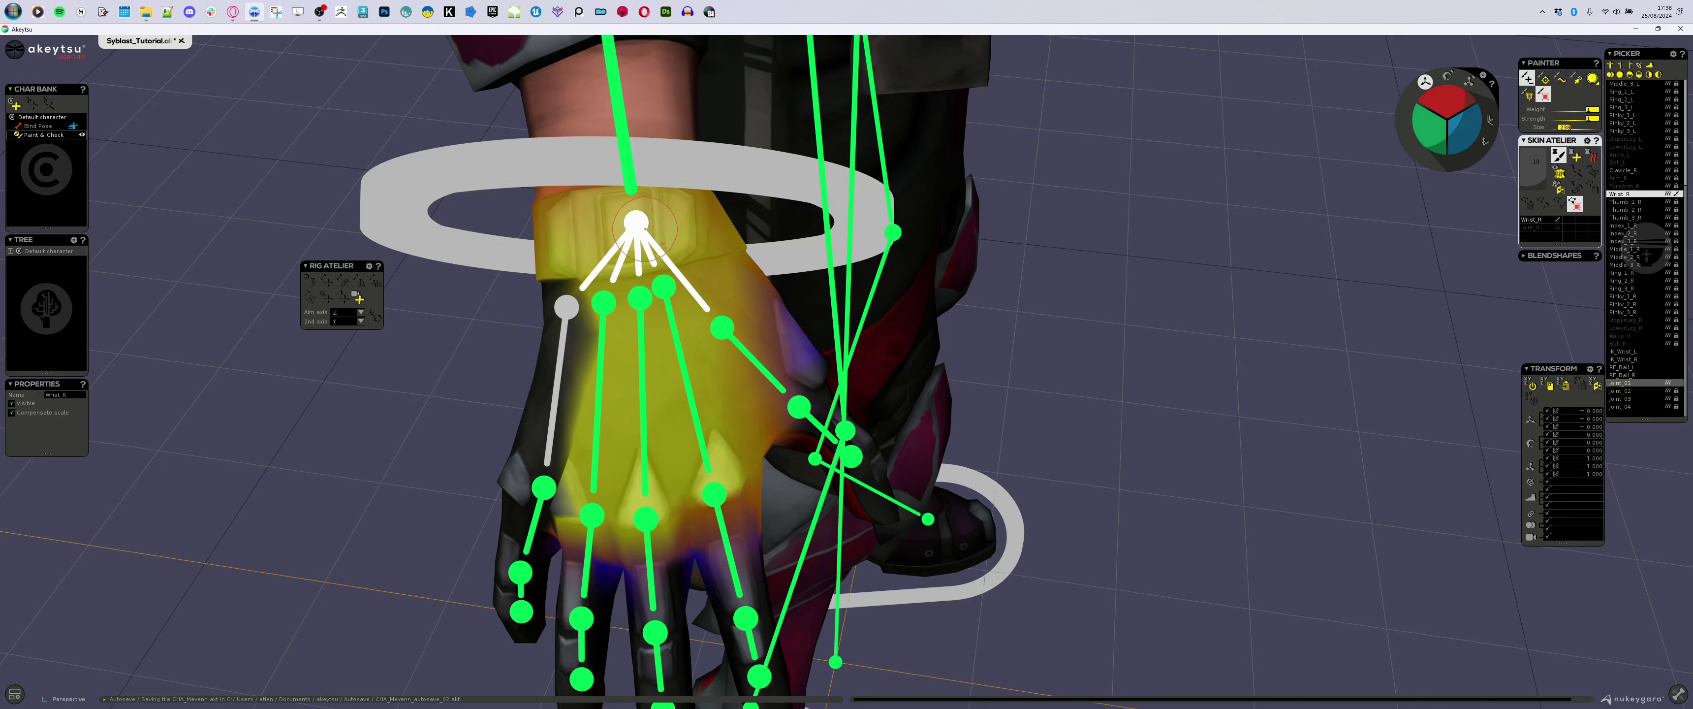
left_click(603, 302)
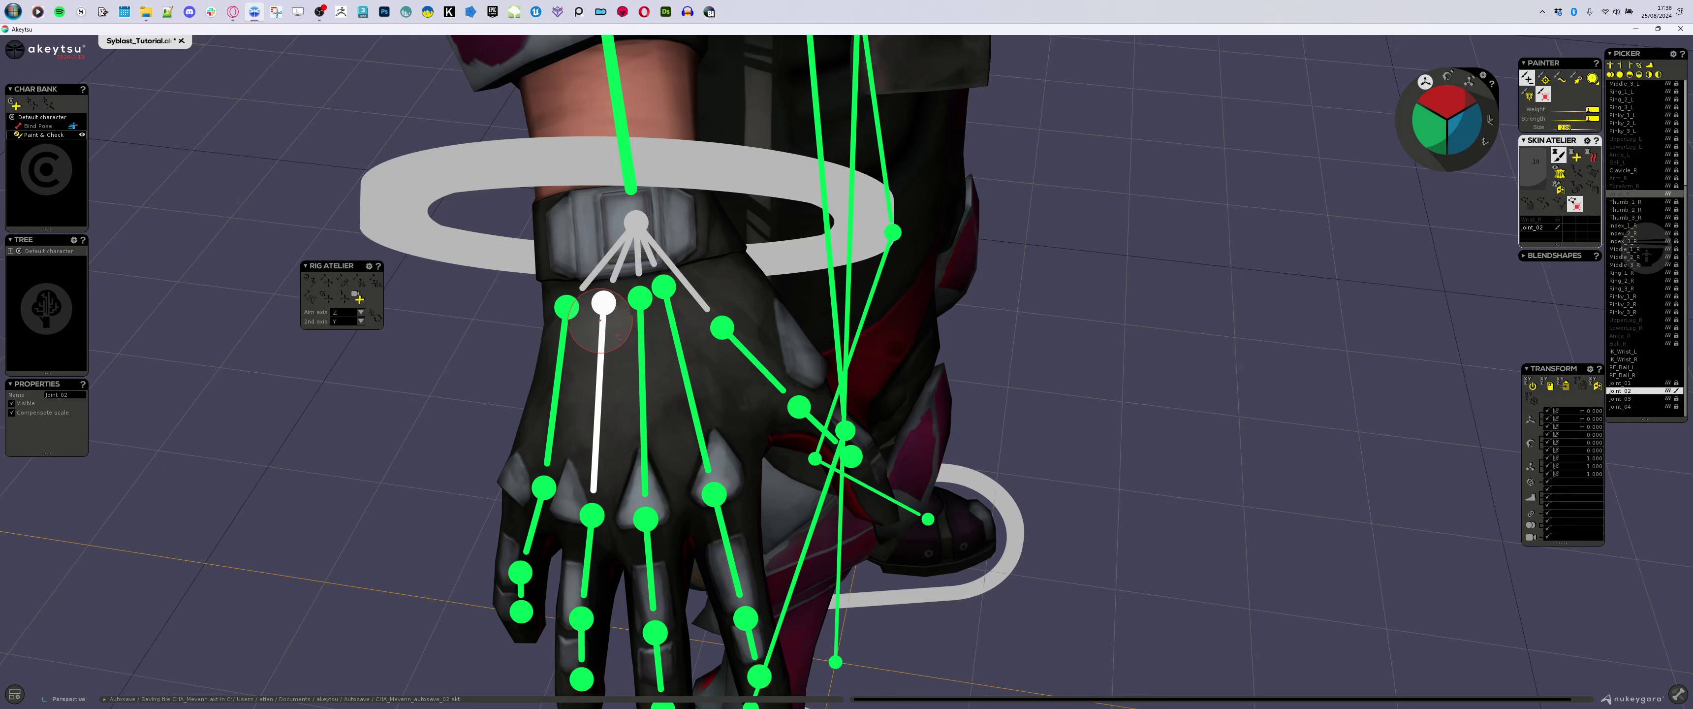
mouse_move(591, 317)
left_mouse_down()
mouse_move(593, 506)
mouse_move(598, 357)
left_mouse_up()
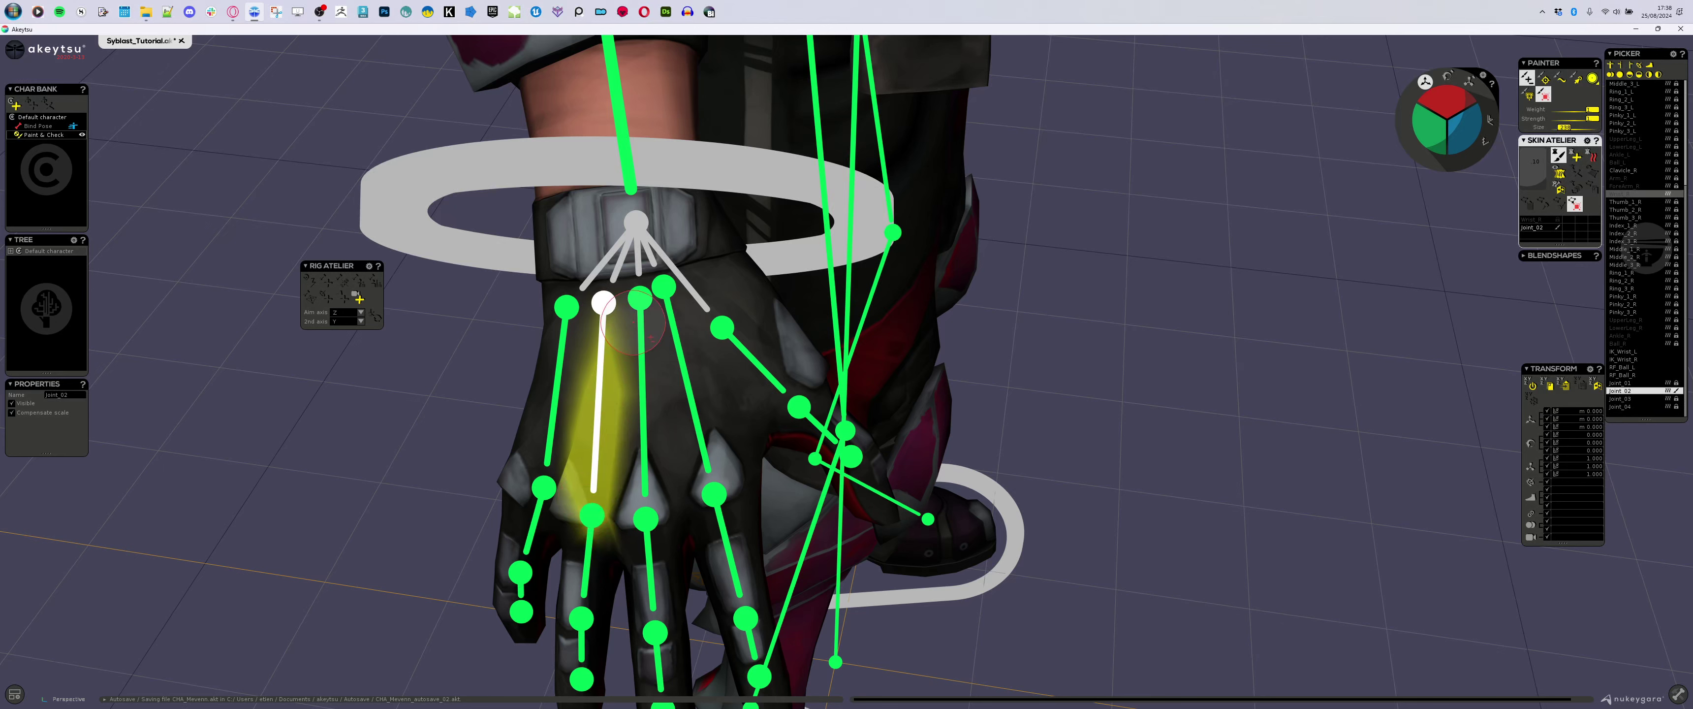
- Paint the wrist's skin weights on the back of the hand over to joint_03 and joint_04
left_click(640, 297)
left_click(629, 304)
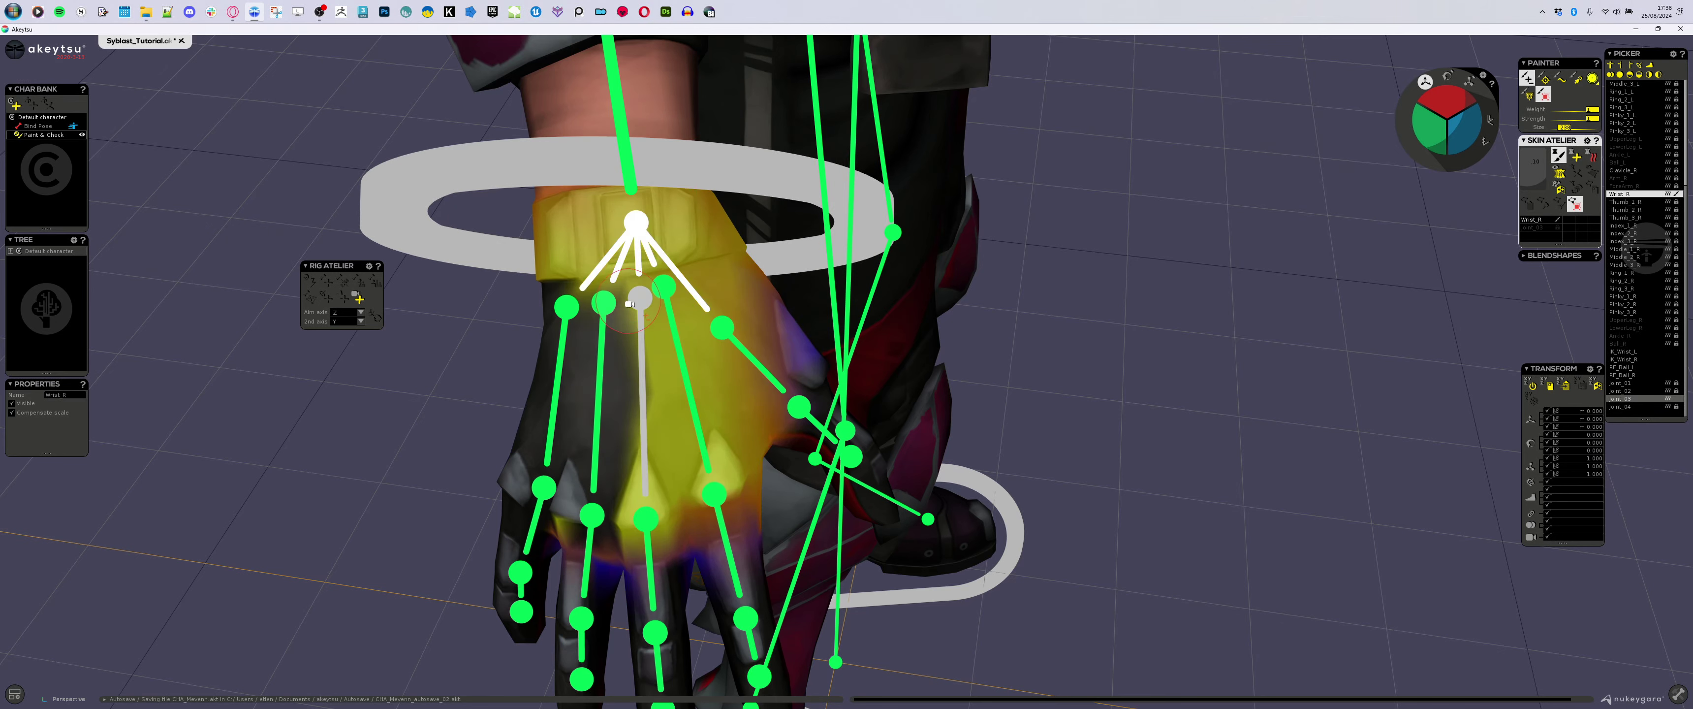
left_click_drag(635, 305, 660, 612)
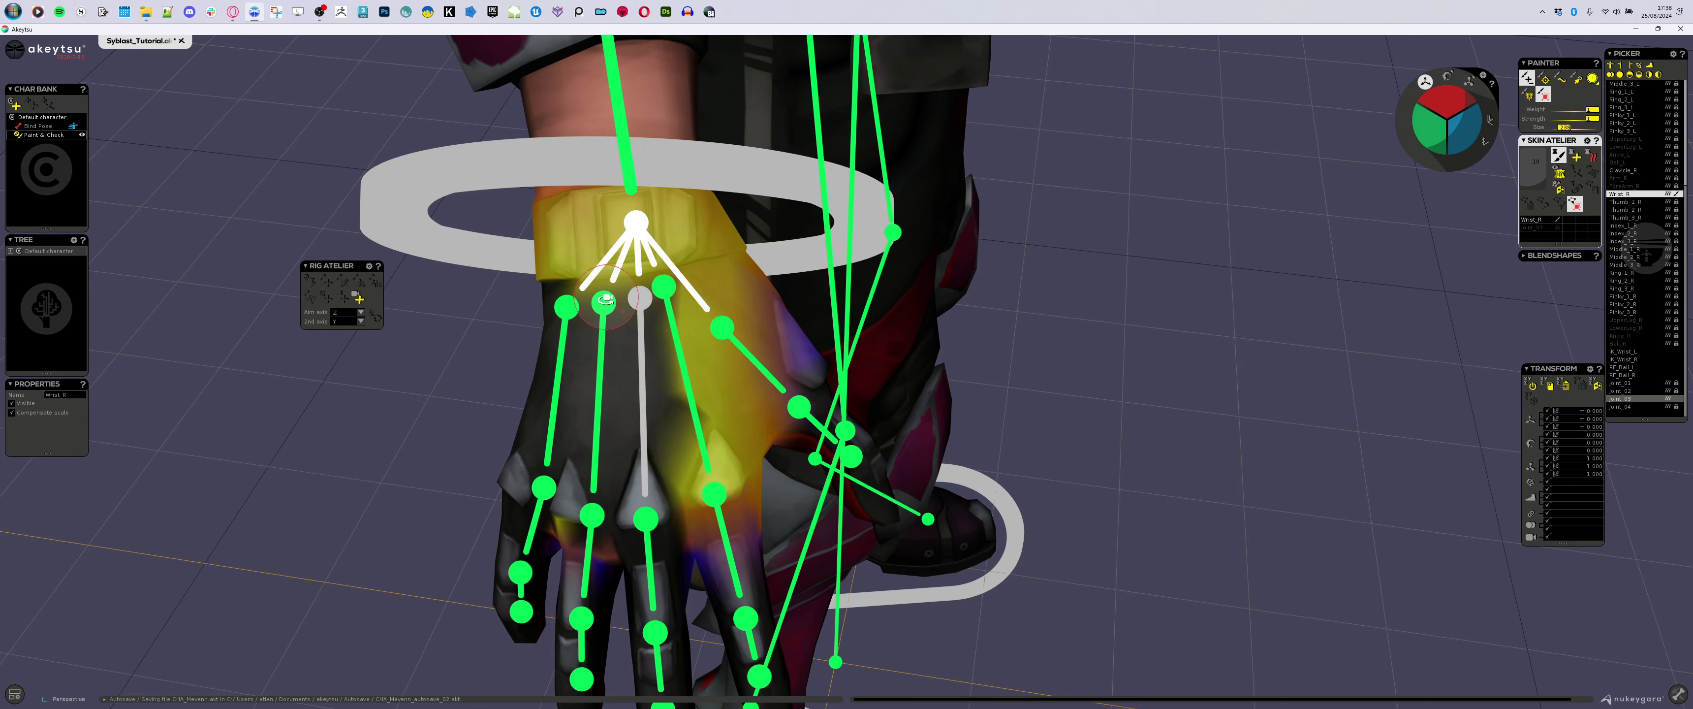
left_click(605, 301)
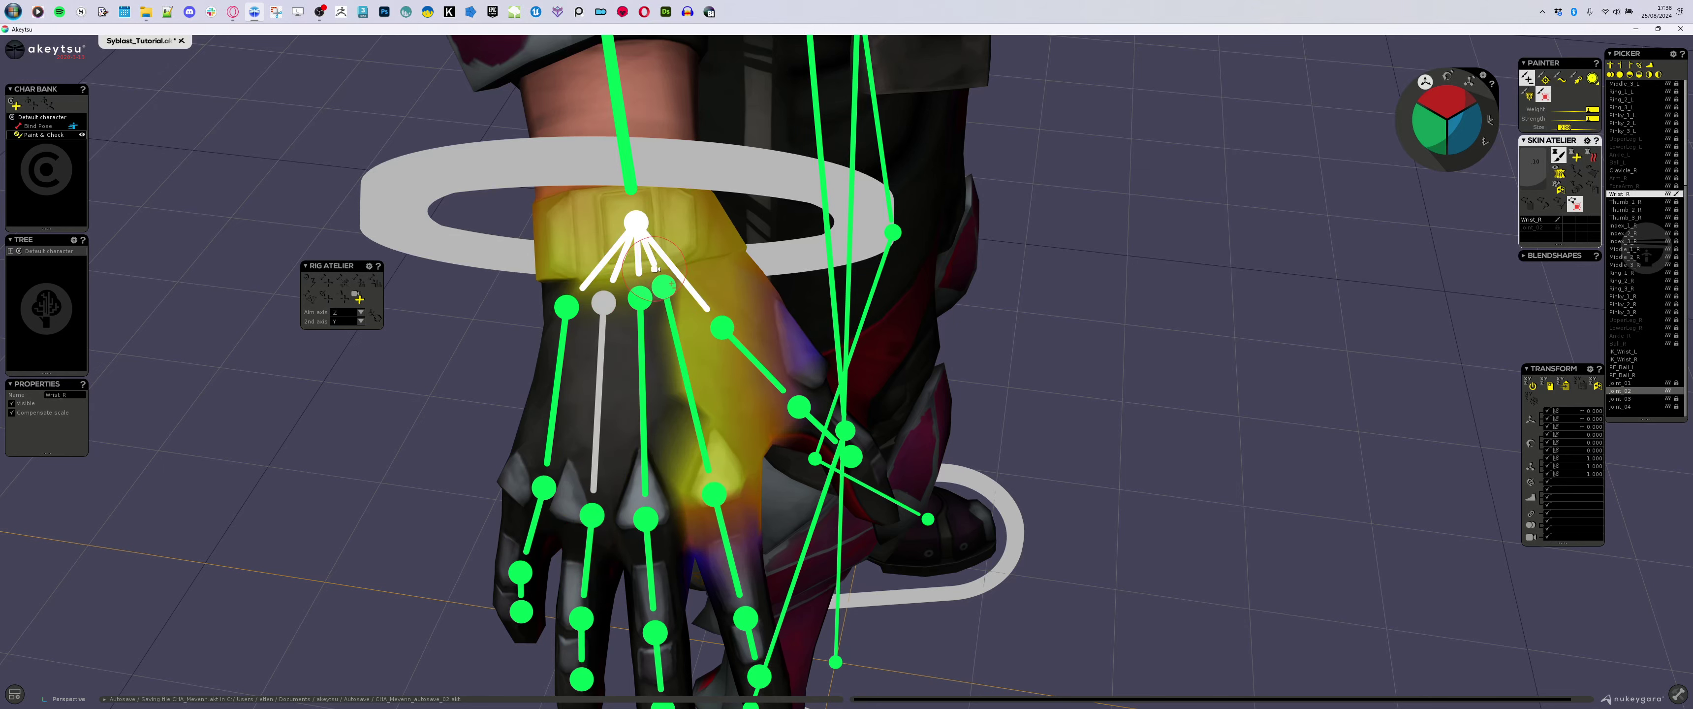
left_click(664, 283)
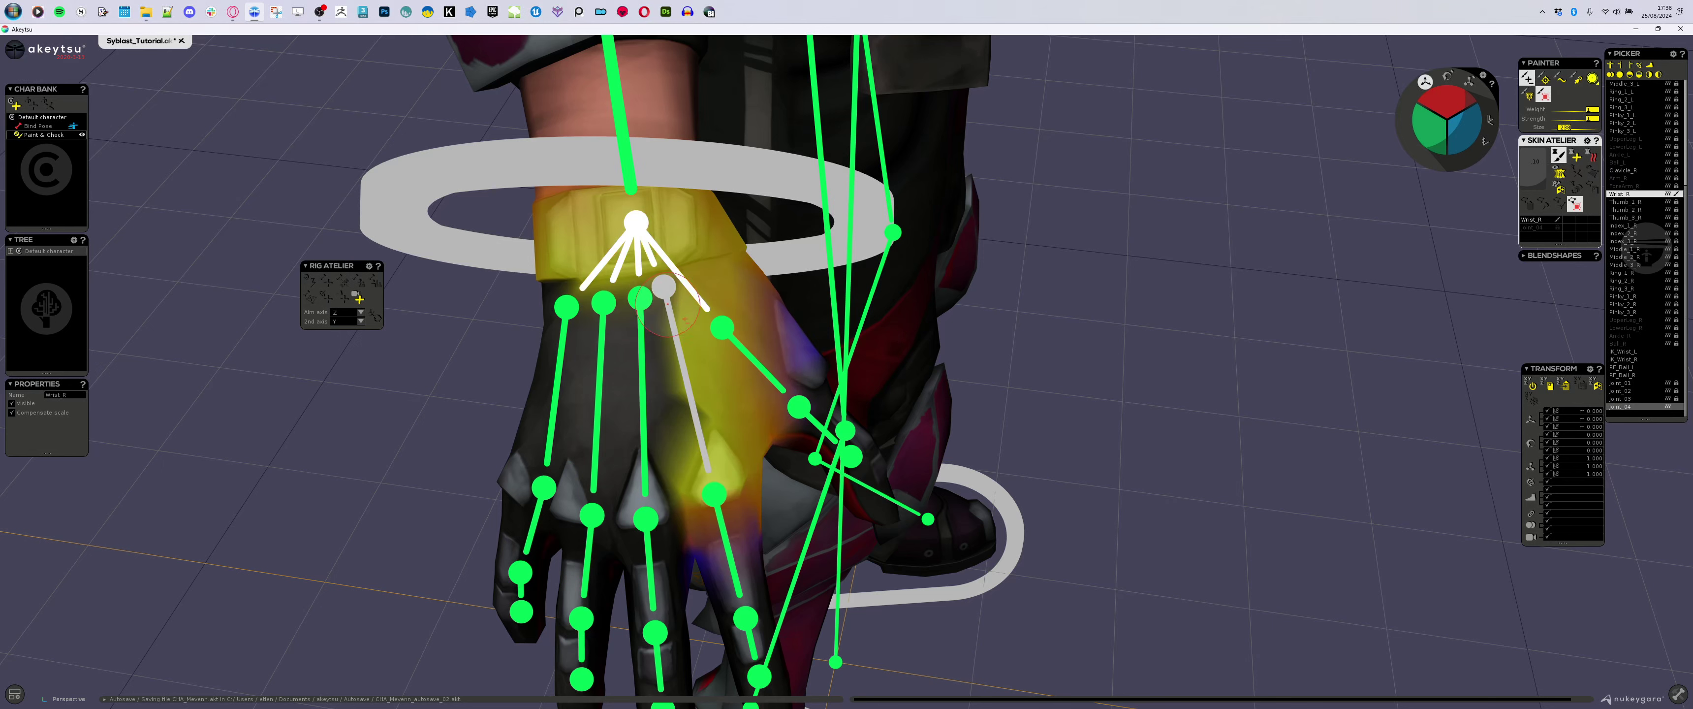
mouse_move(665, 314)
left_mouse_down()
mouse_move(743, 546)
mouse_move(739, 601)
mouse_move(738, 508)
mouse_move(702, 454)
mouse_move(711, 364)
mouse_move(700, 477)
mouse_move(633, 446)
mouse_move(653, 495)
mouse_move(641, 512)
mouse_move(592, 344)
mouse_move(605, 344)
left_mouse_up()
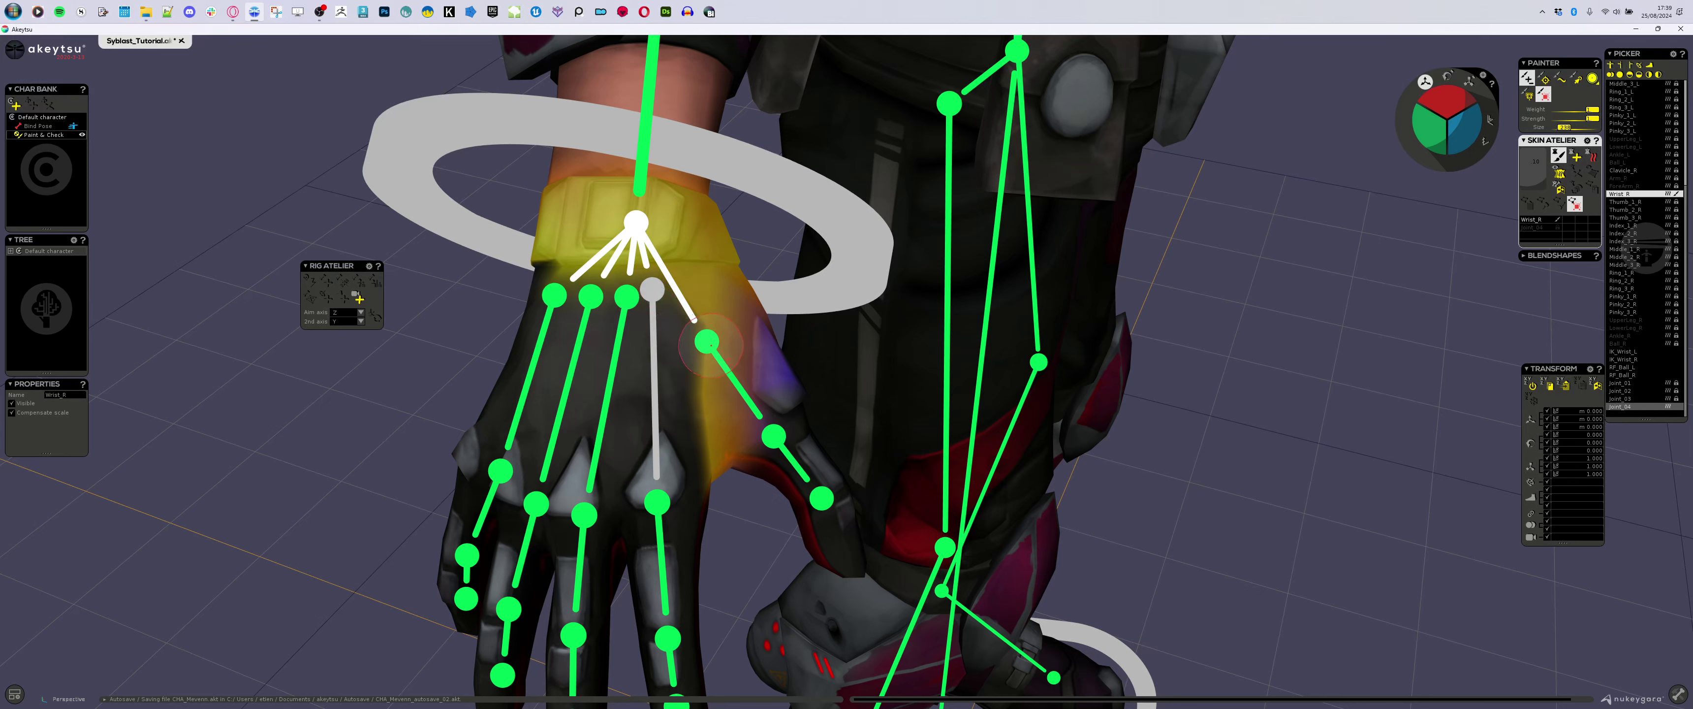
- Smooth the painted weights of the hand bones in turn, from joint_04 across to joint_01
left_click(707, 343)
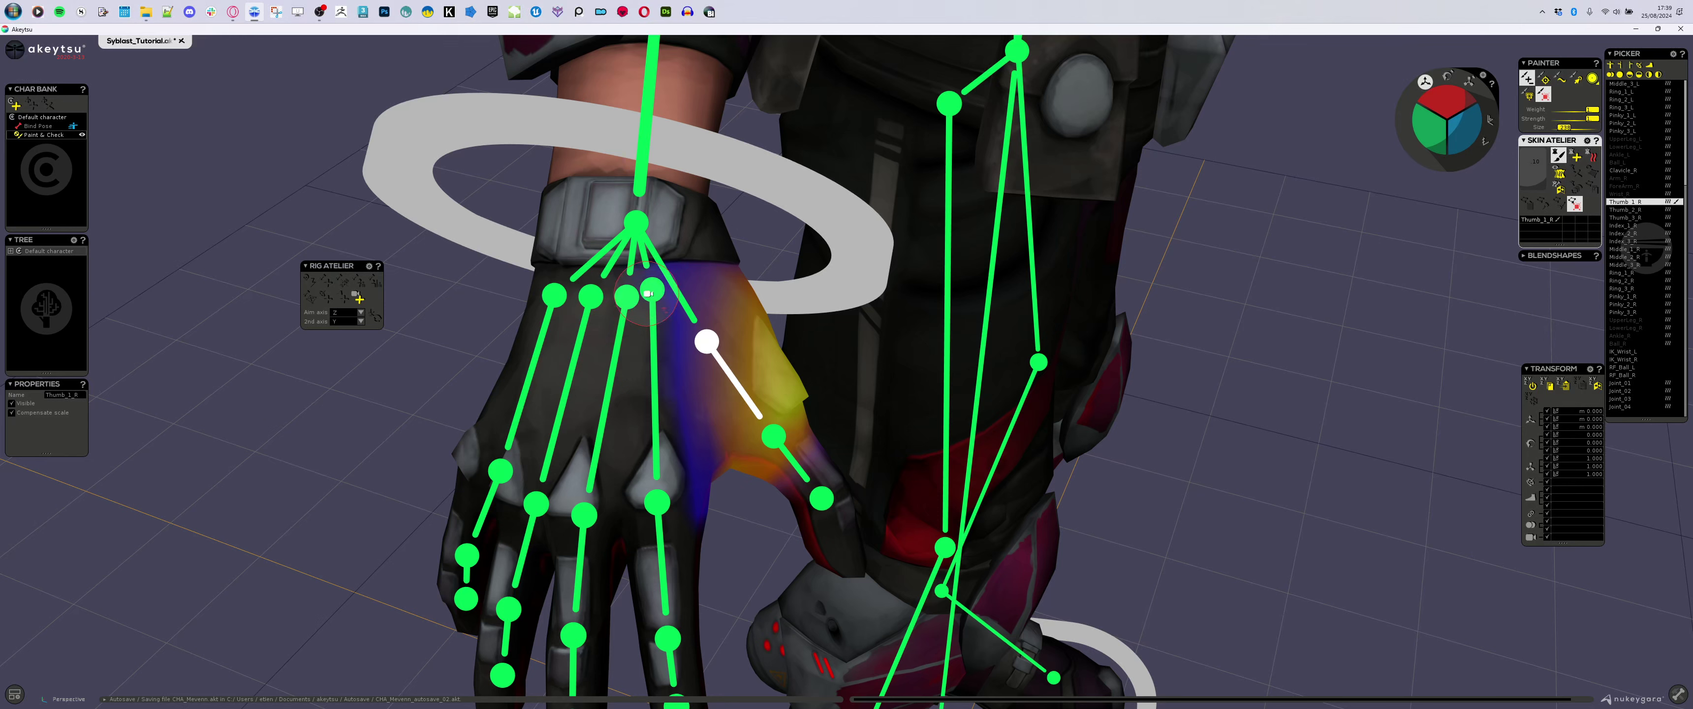
left_click(651, 290)
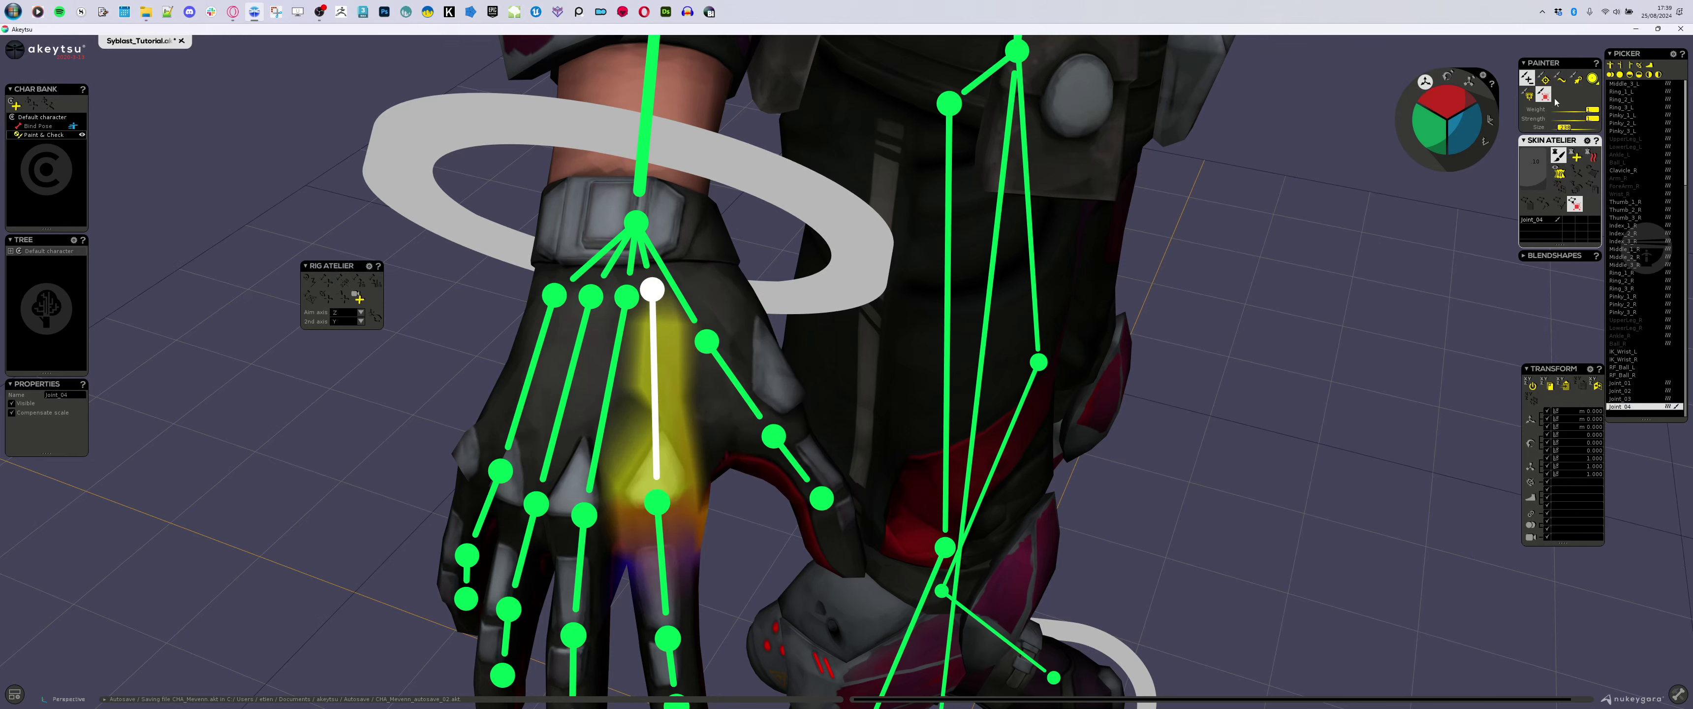
left_click(1560, 78)
mouse_move(648, 316)
left_mouse_down()
mouse_move(669, 304)
mouse_move(637, 295)
mouse_move(629, 371)
mouse_move(621, 311)
mouse_move(655, 344)
left_mouse_up()
left_click(627, 298)
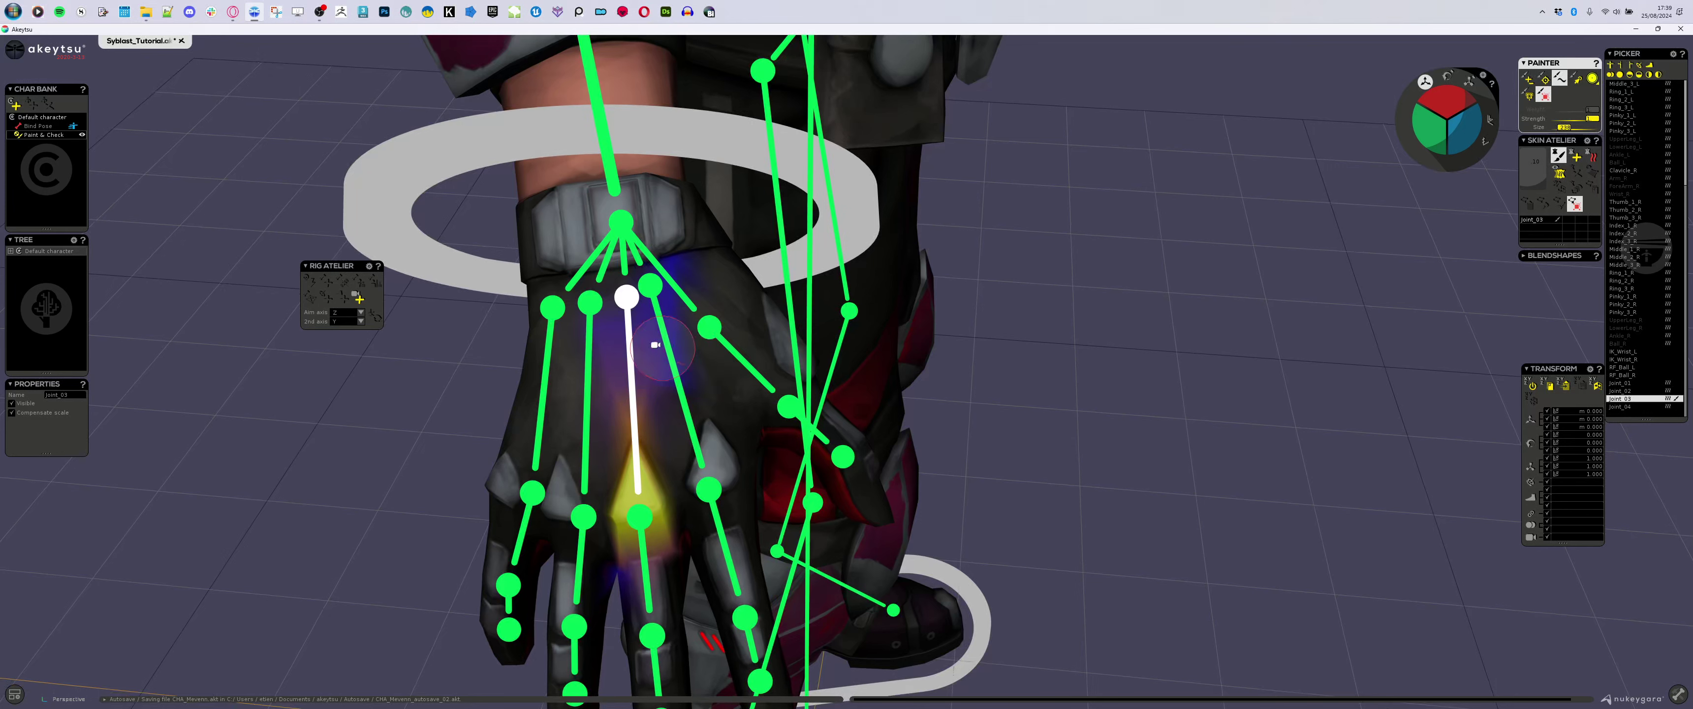
left_click(589, 307)
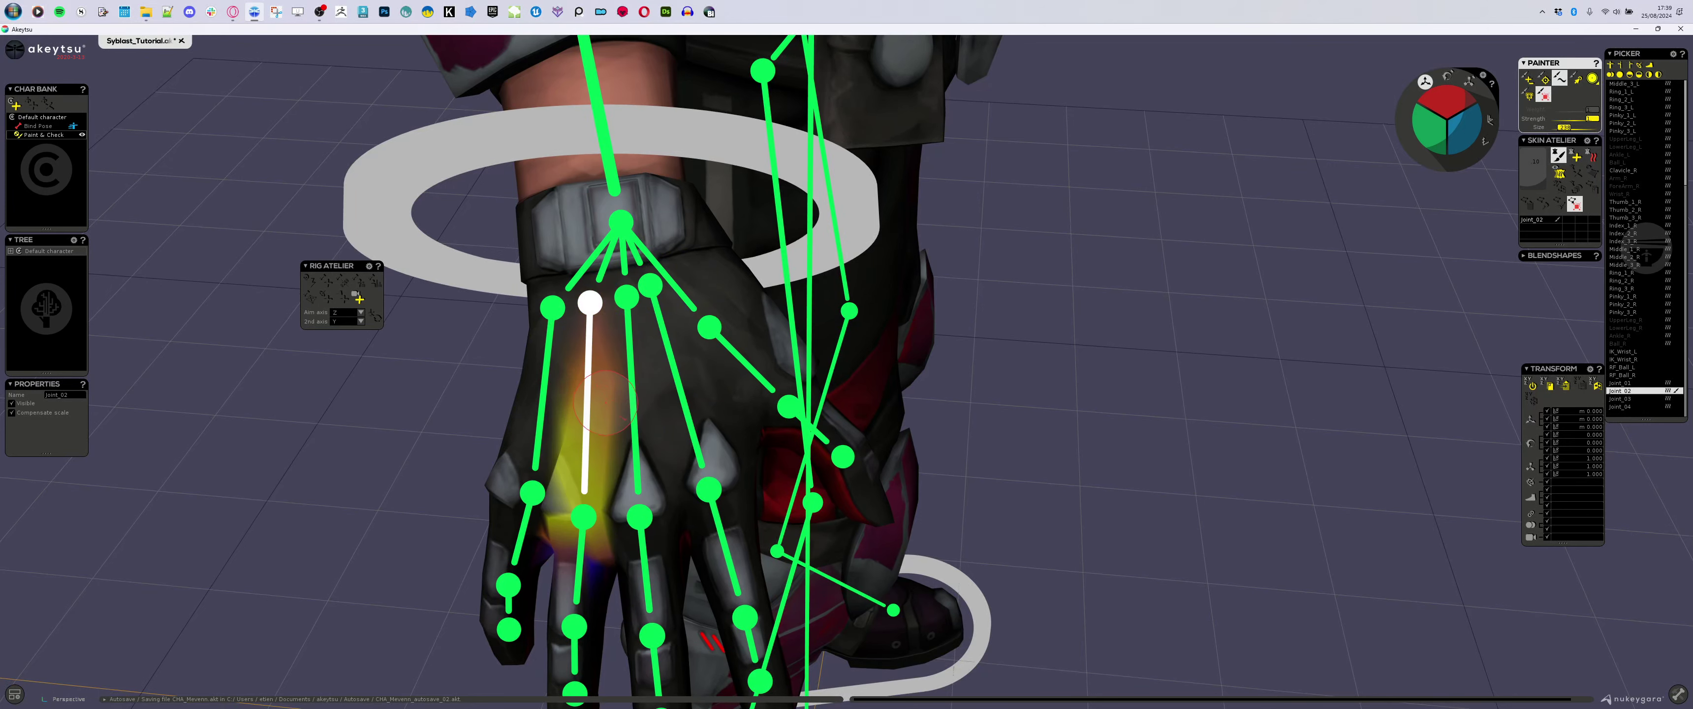
mouse_move(605, 402)
left_mouse_down()
mouse_move(591, 296)
mouse_move(612, 408)
mouse_move(549, 407)
mouse_move(562, 318)
left_mouse_up()
left_click(554, 313)
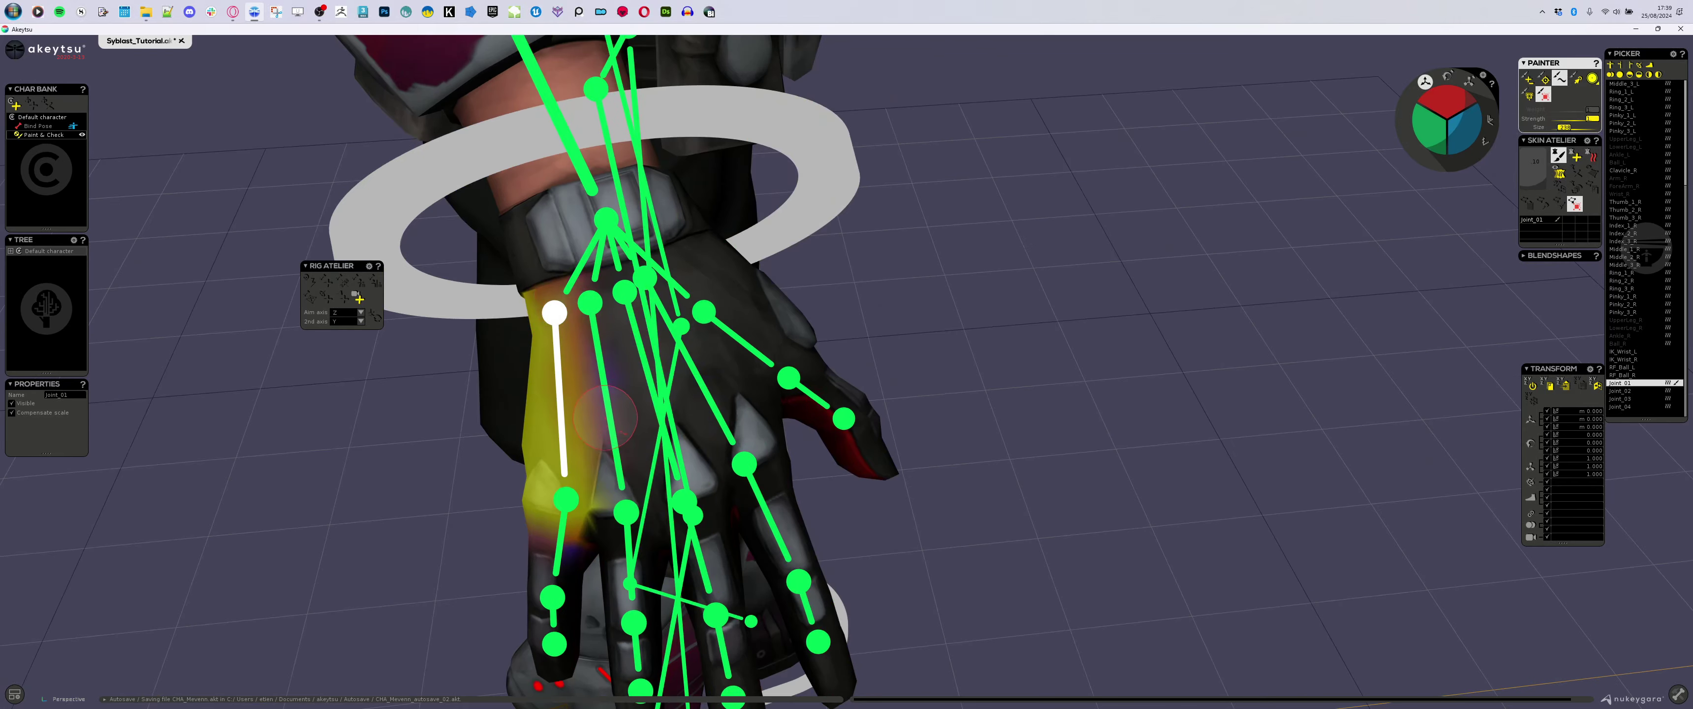
left_click_drag(687, 401, 634, 238, "alt")
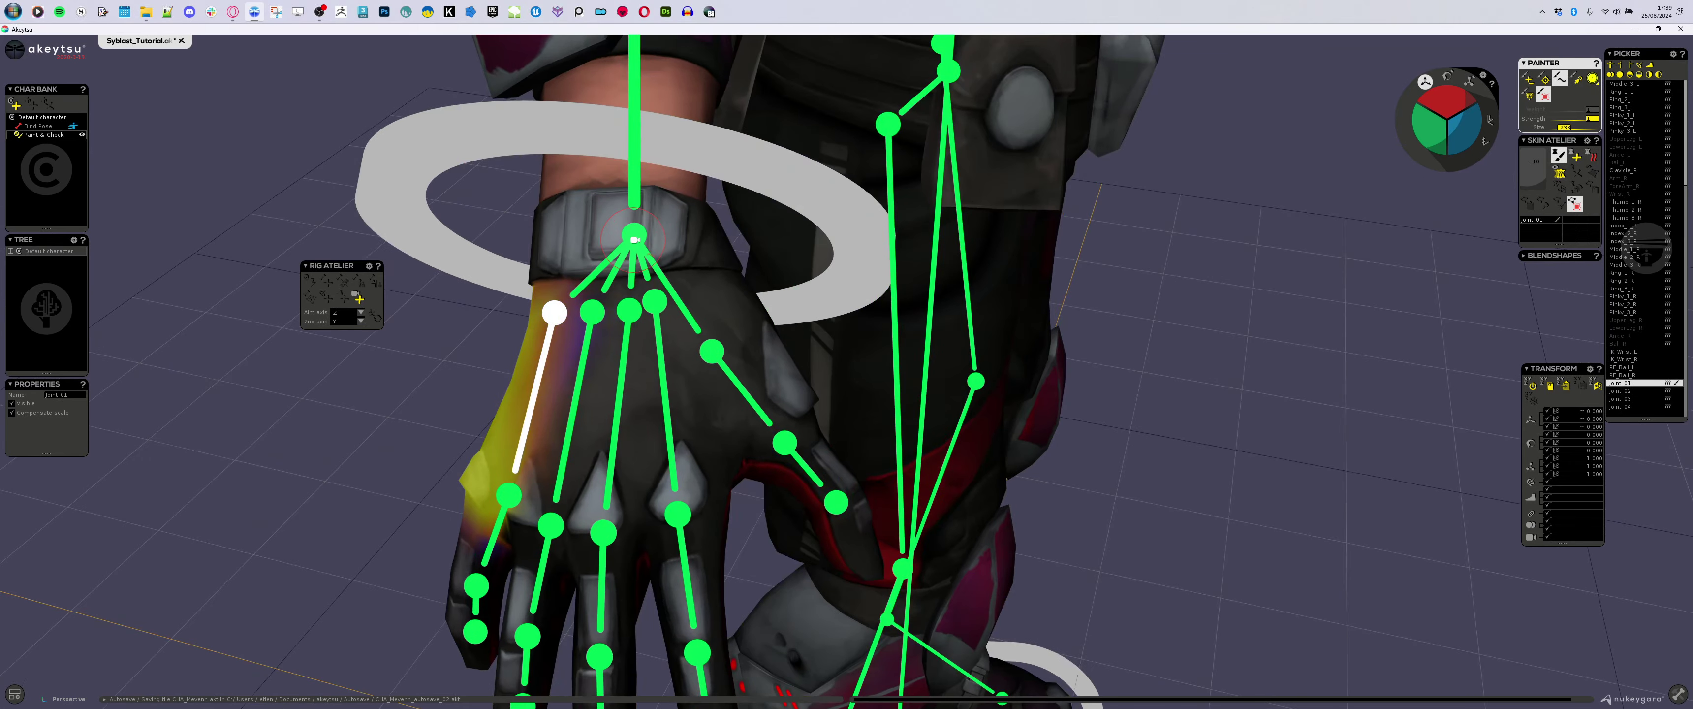
- Check the wrist's influence and smooth the joint_02 weights into the neighbouring areas of the hand
left_click(635, 236)
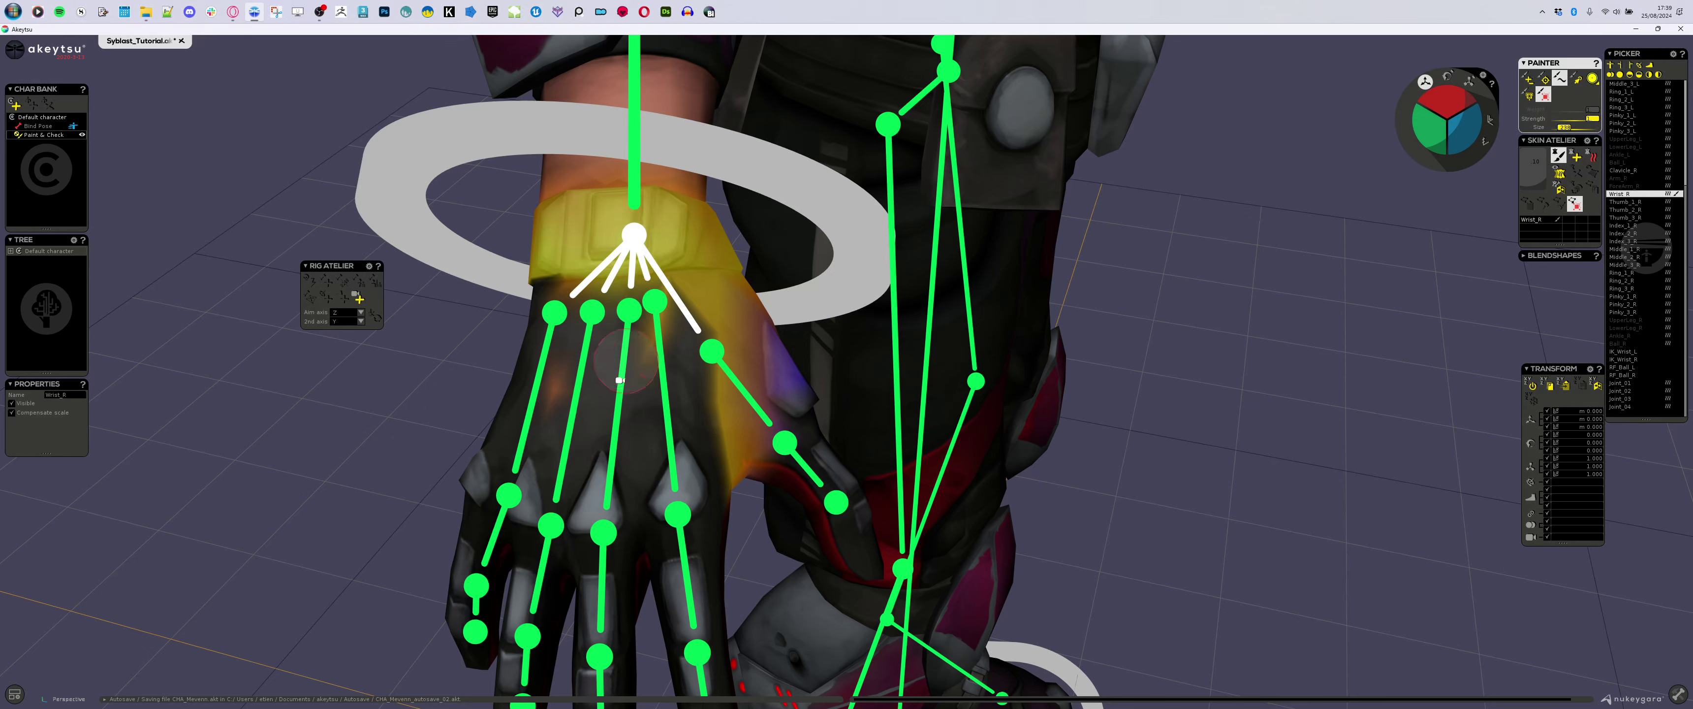
left_click(1527, 78)
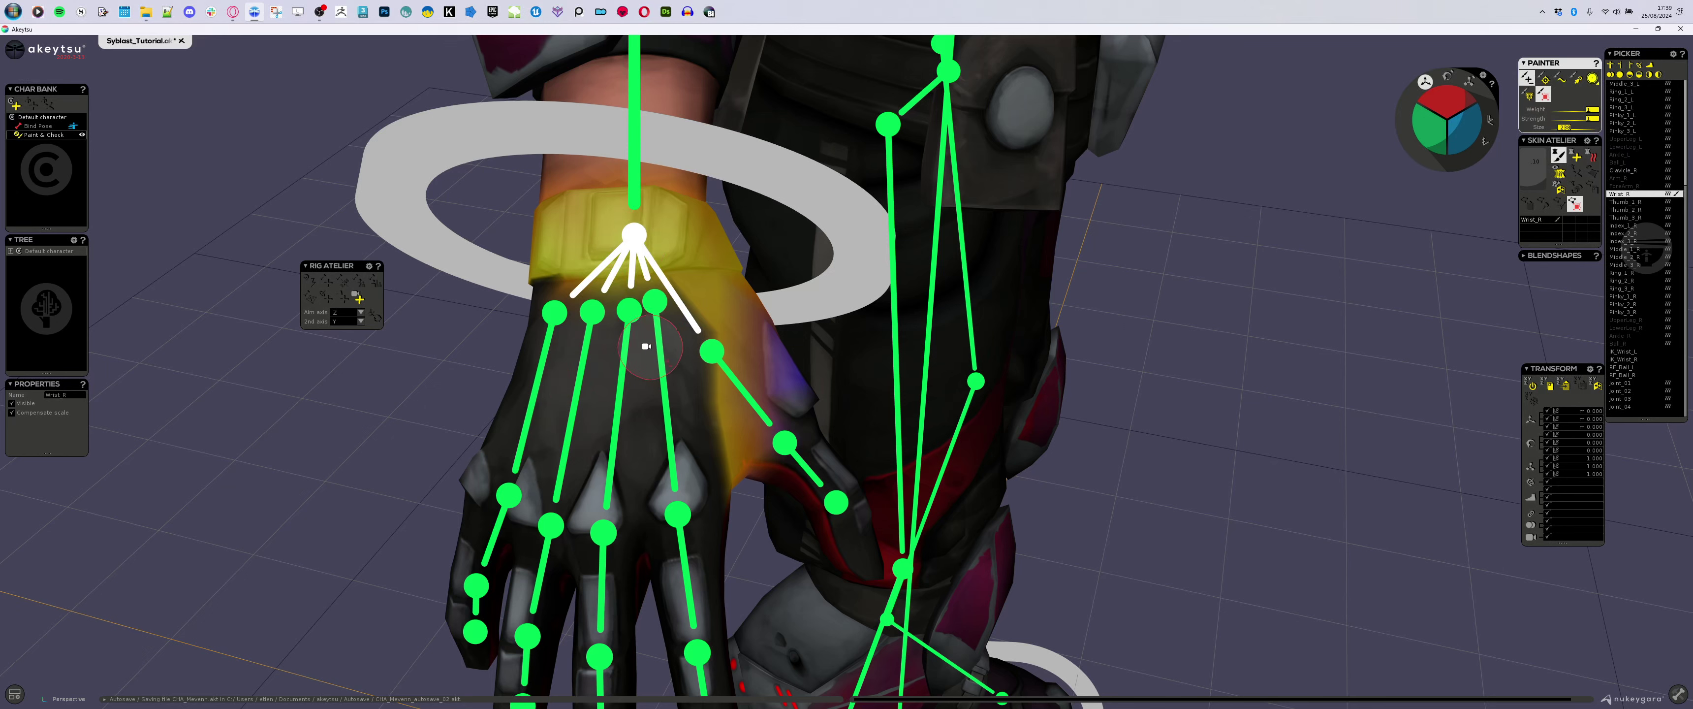
left_click(592, 314)
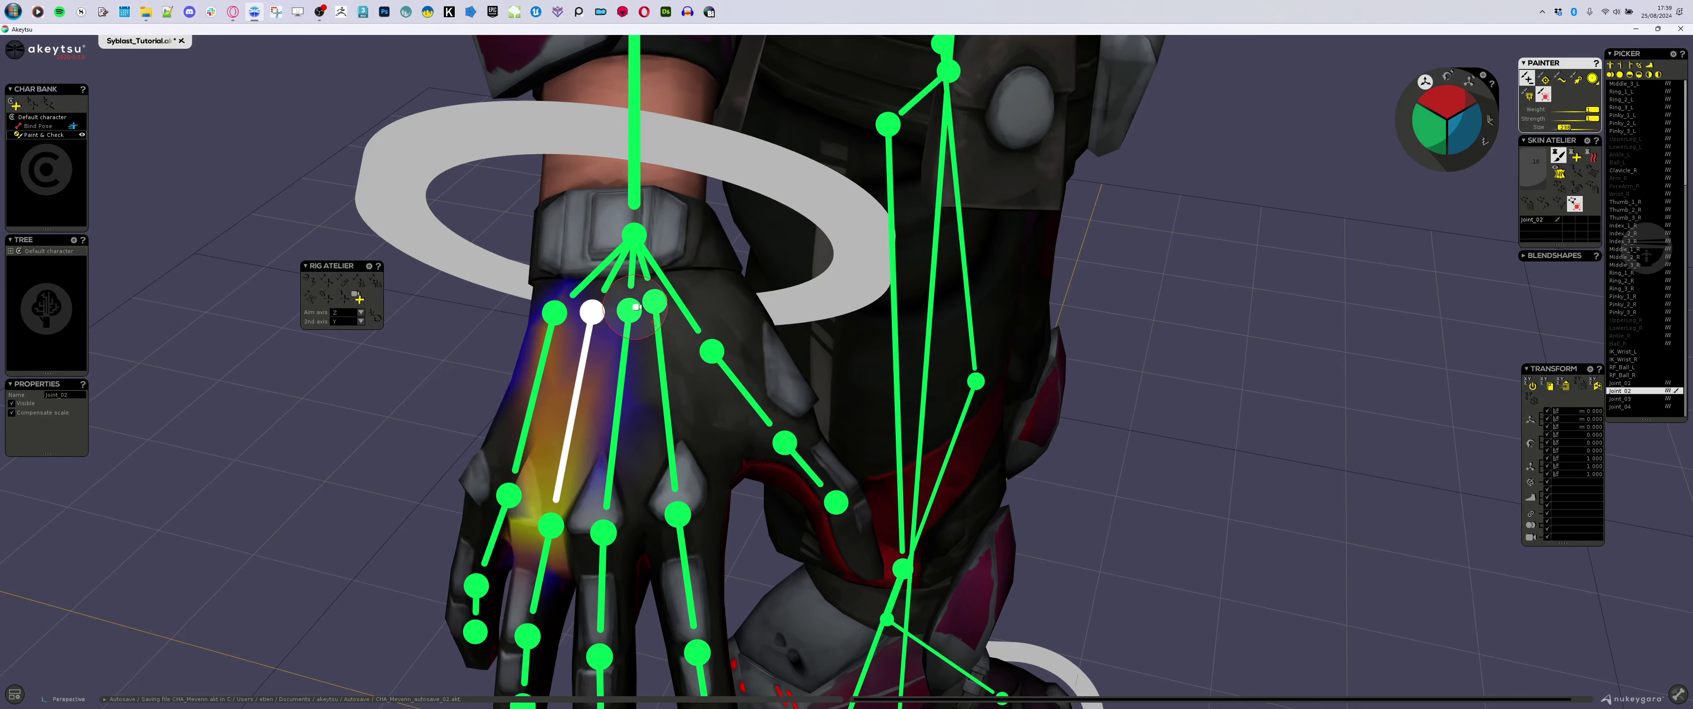
left_click(1560, 78)
mouse_move(623, 427)
left_mouse_down("alt")
mouse_move(657, 422)
mouse_move(564, 353)
mouse_move(579, 412)
mouse_move(578, 377)
left_mouse_up("alt")
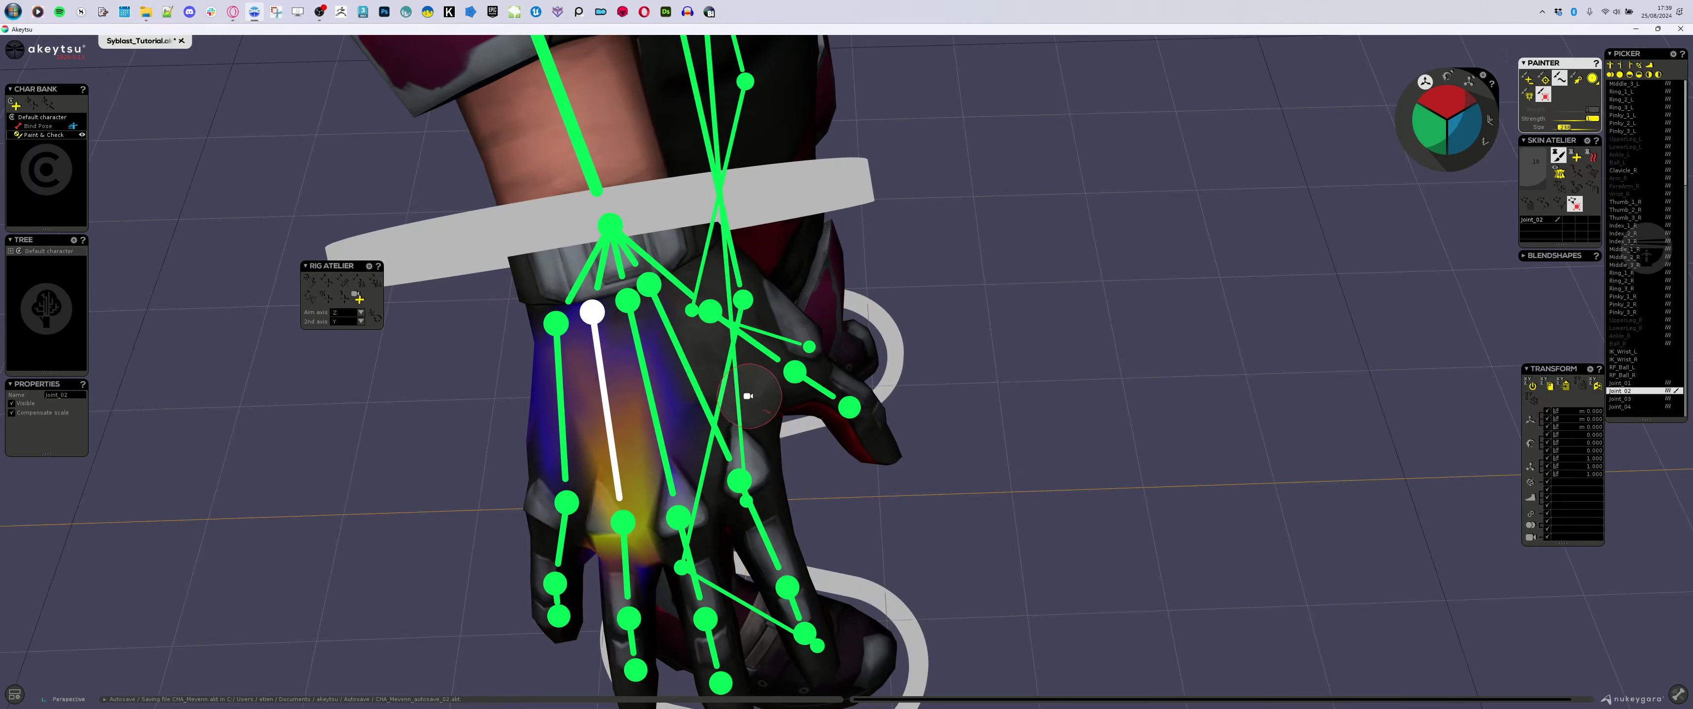
left_click_drag(750, 396, 674, 382, "alt")
- Smooth the joint_03 weights on the back of the hand towards the index-finger side
left_click(627, 318)
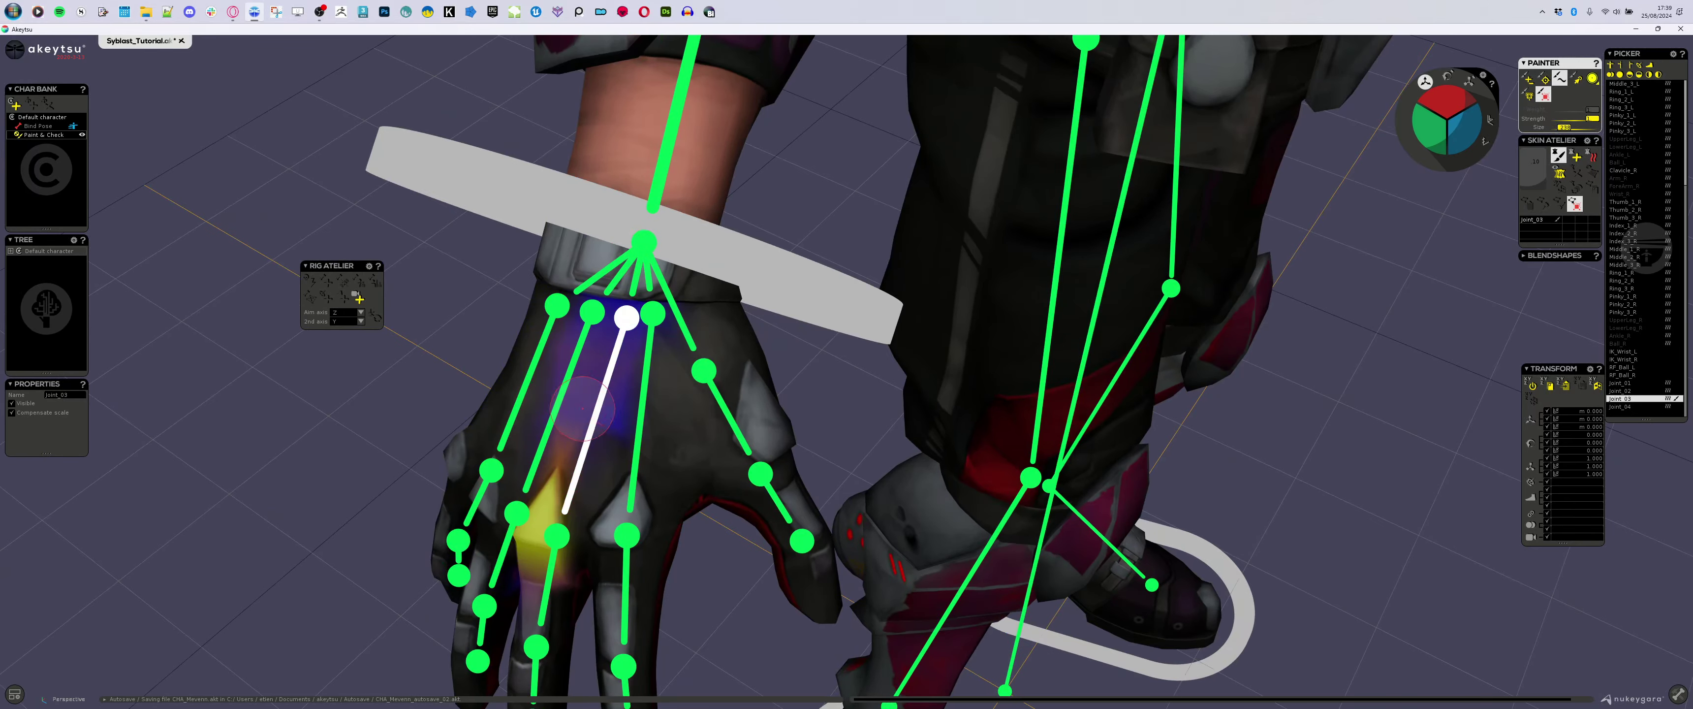
left_click(645, 348)
mouse_move(646, 349)
left_mouse_down()
mouse_move(574, 362)
mouse_move(617, 470)
mouse_move(641, 368)
mouse_move(664, 423)
left_mouse_up()
- Smooth the weight transition between the wrist, joint_04 and Thumb_1_R at the base of the thumb
left_click(707, 387)
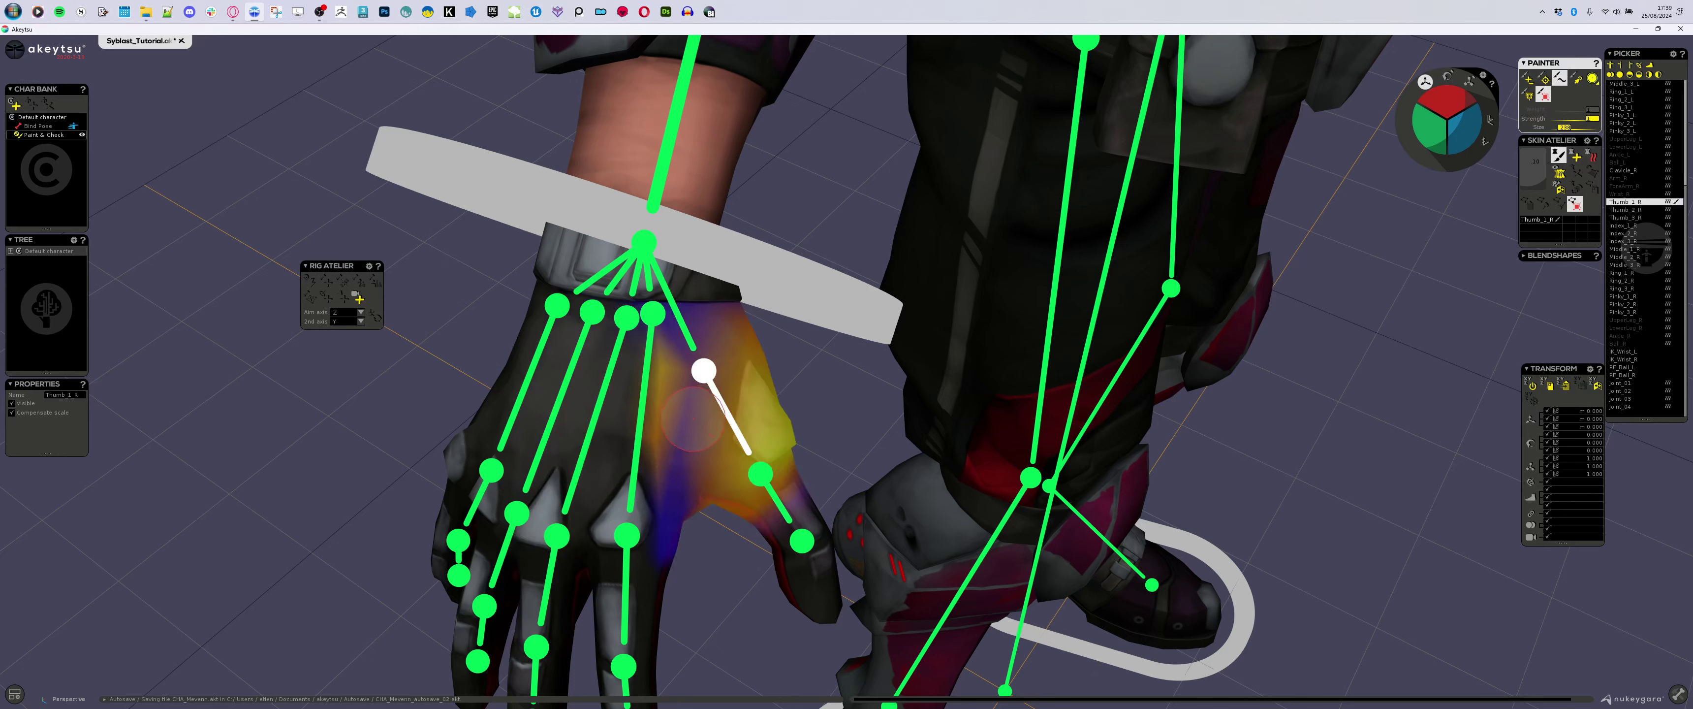
left_click(649, 324)
left_click(644, 244)
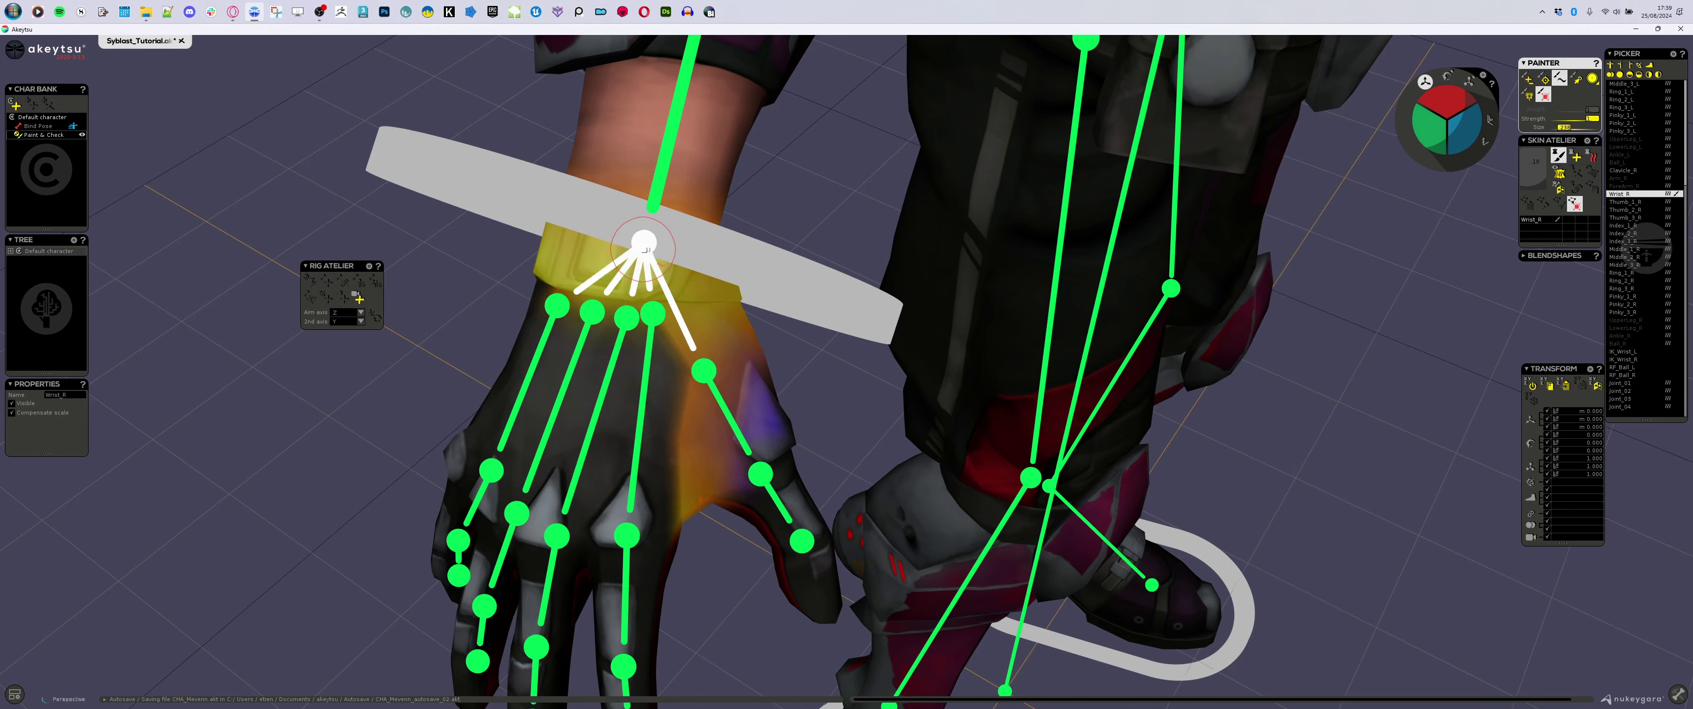
mouse_move(684, 398)
left_mouse_down()
mouse_move(672, 332)
mouse_move(680, 448)
left_mouse_up()
left_click(651, 323)
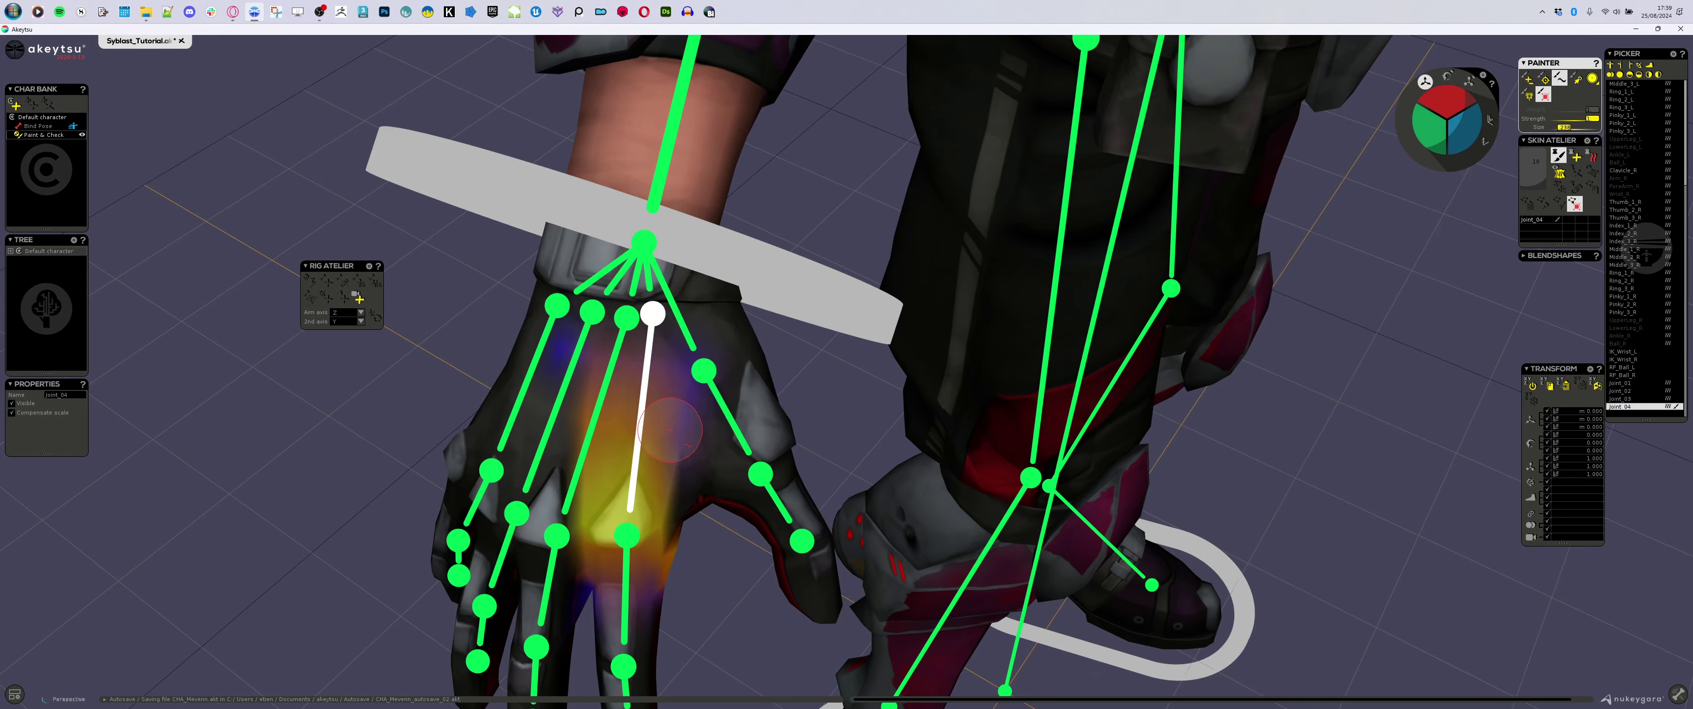
left_click(703, 370)
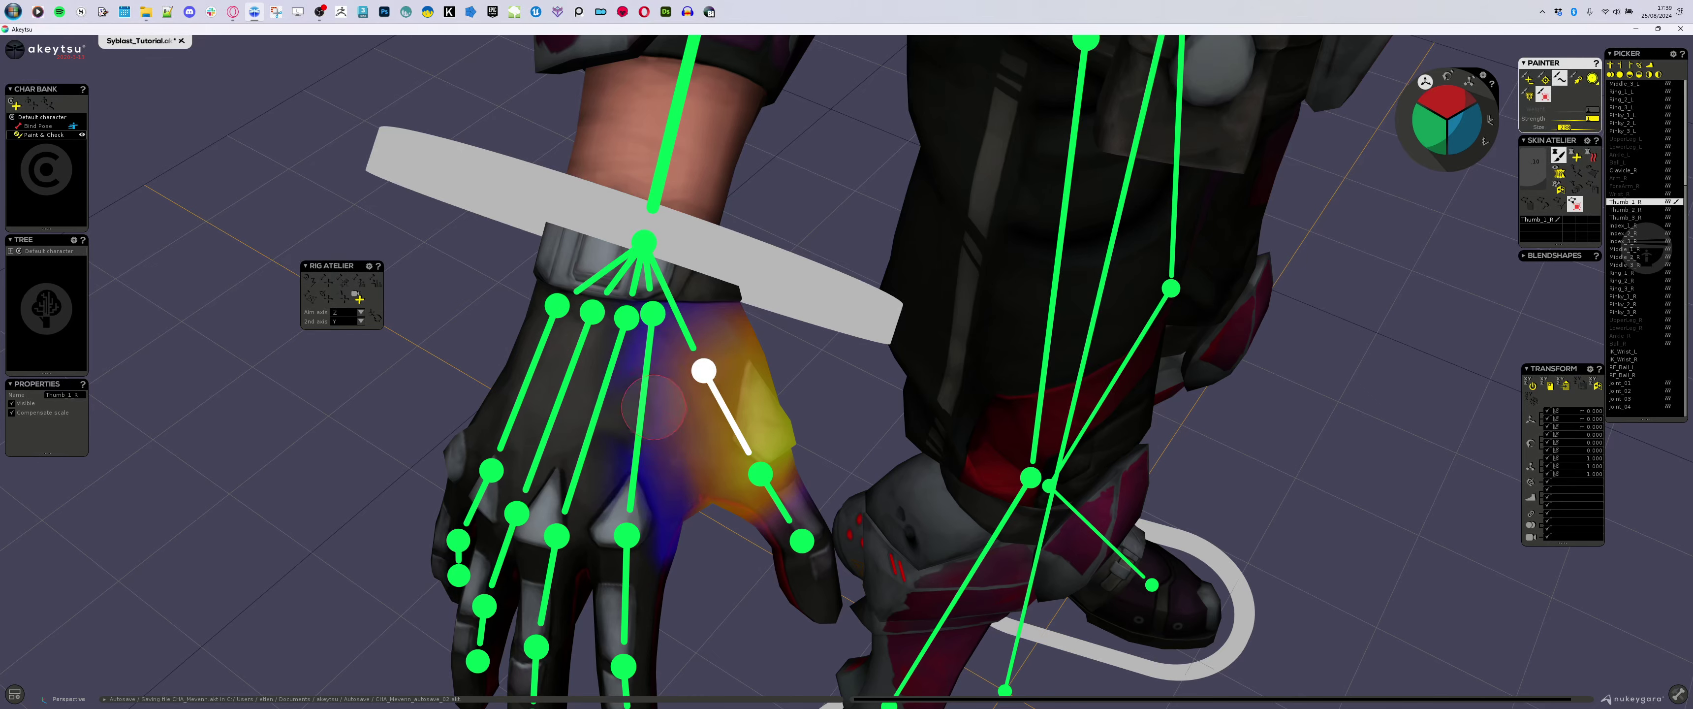
- Smooth the boundary between the joint_02 and joint_01 weights on the pinky side of the hand
left_click_drag(615, 434, 677, 424, "alt")
left_click(580, 361)
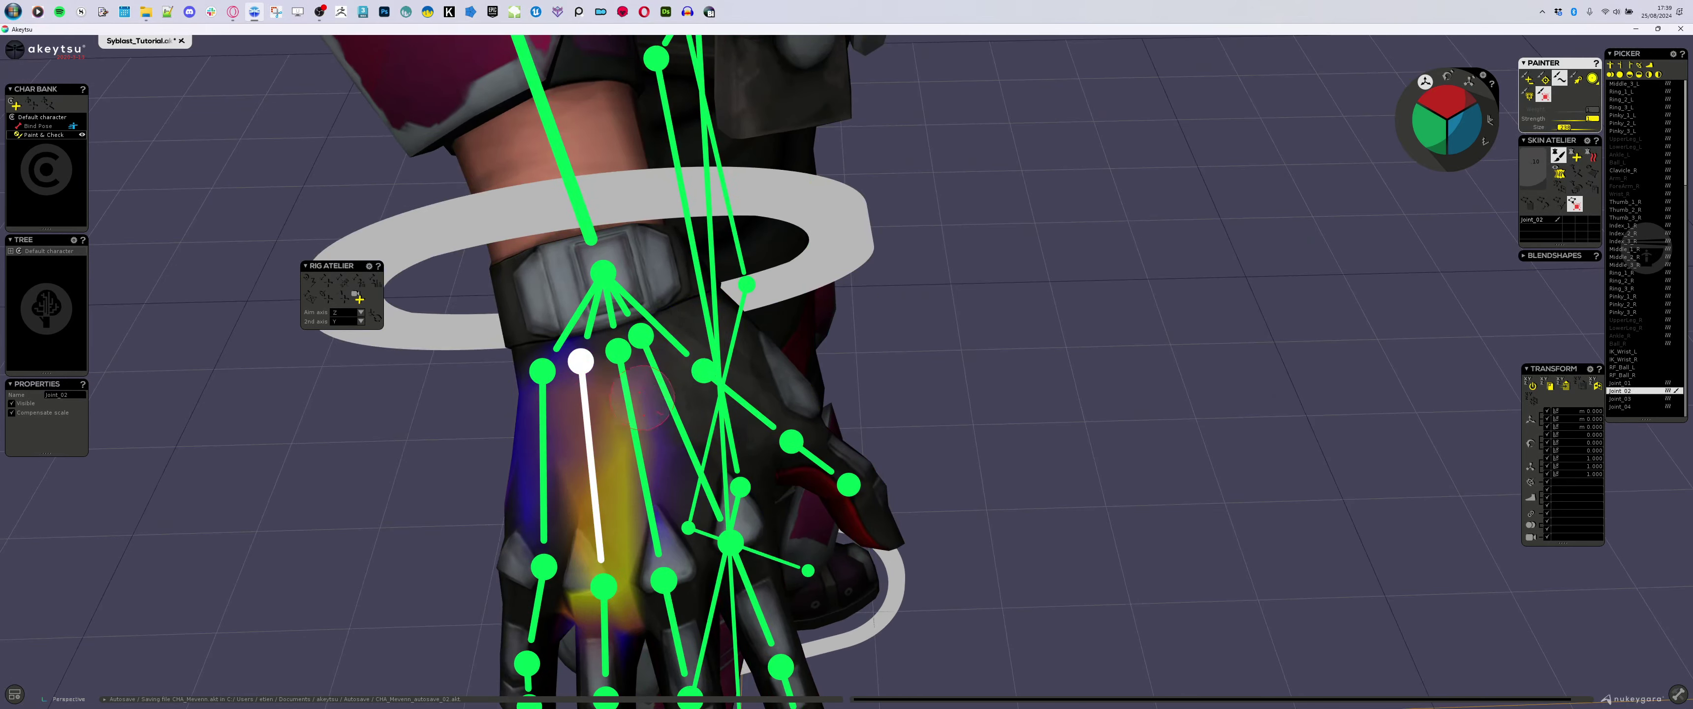
left_click(541, 376)
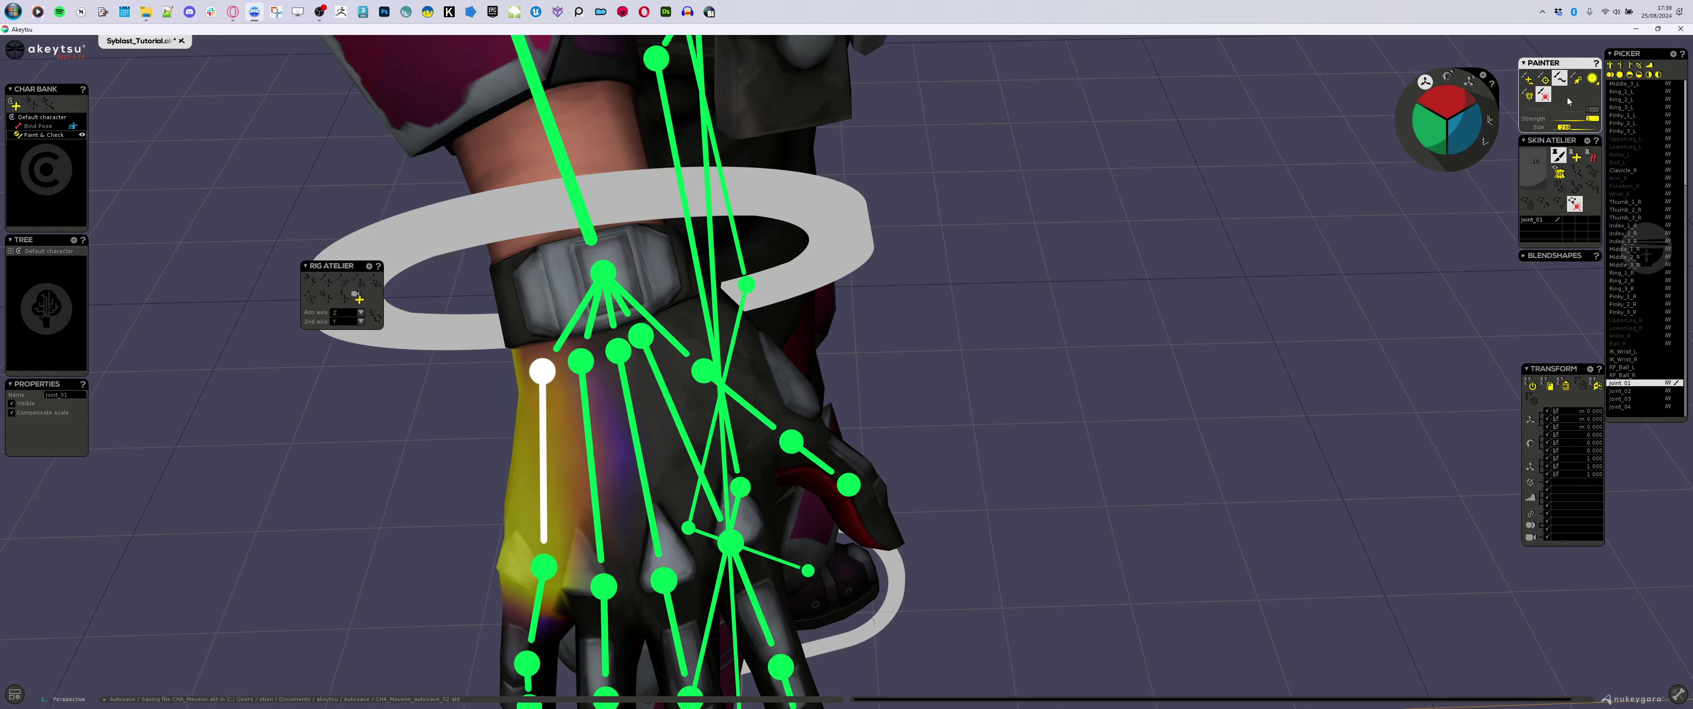
- Leave weight painting, test the hand's deformation by rotating joint_01 outwards, and undo the rotation
left_click(1447, 76)
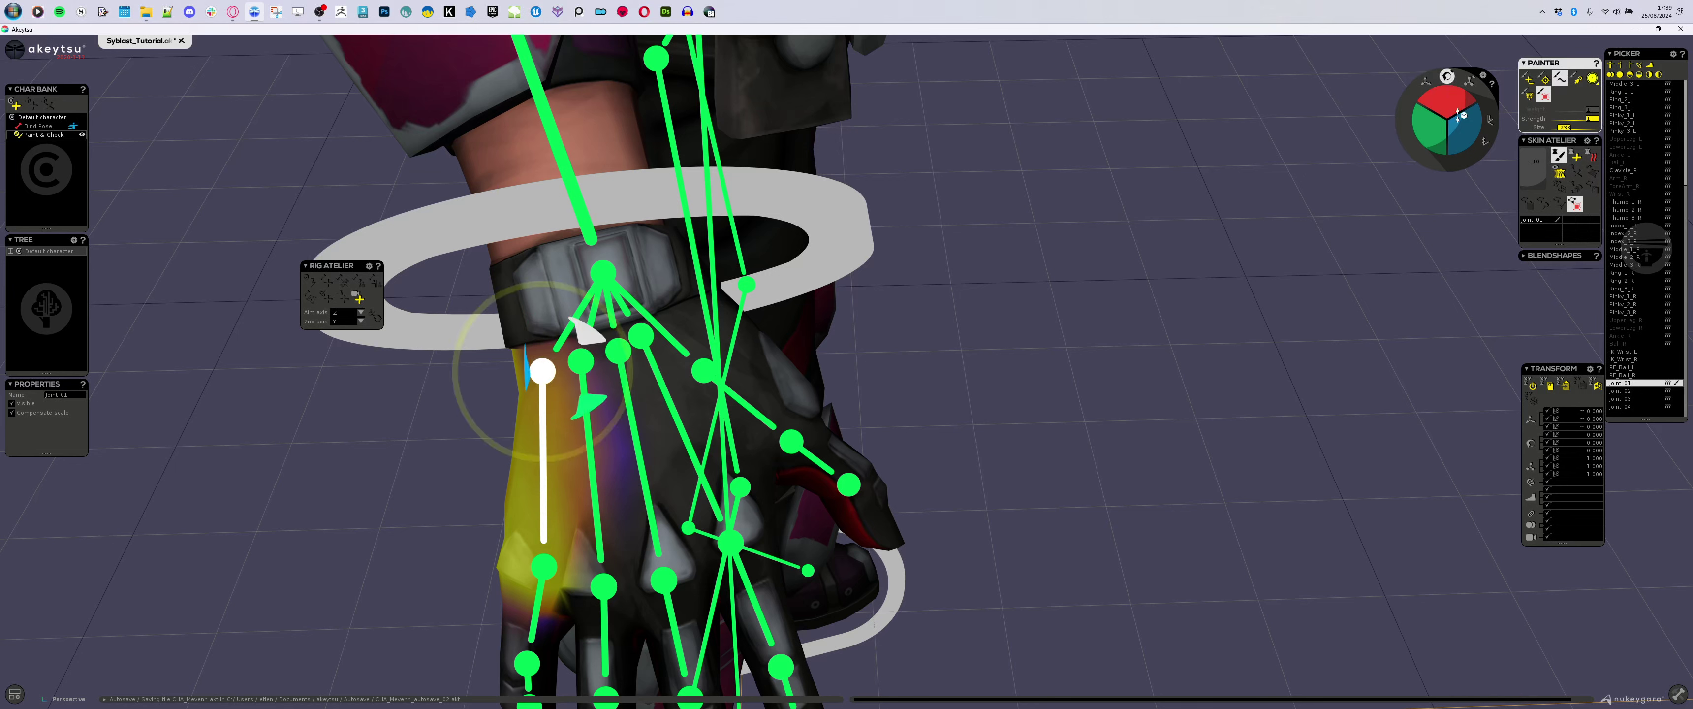
left_click(1549, 156)
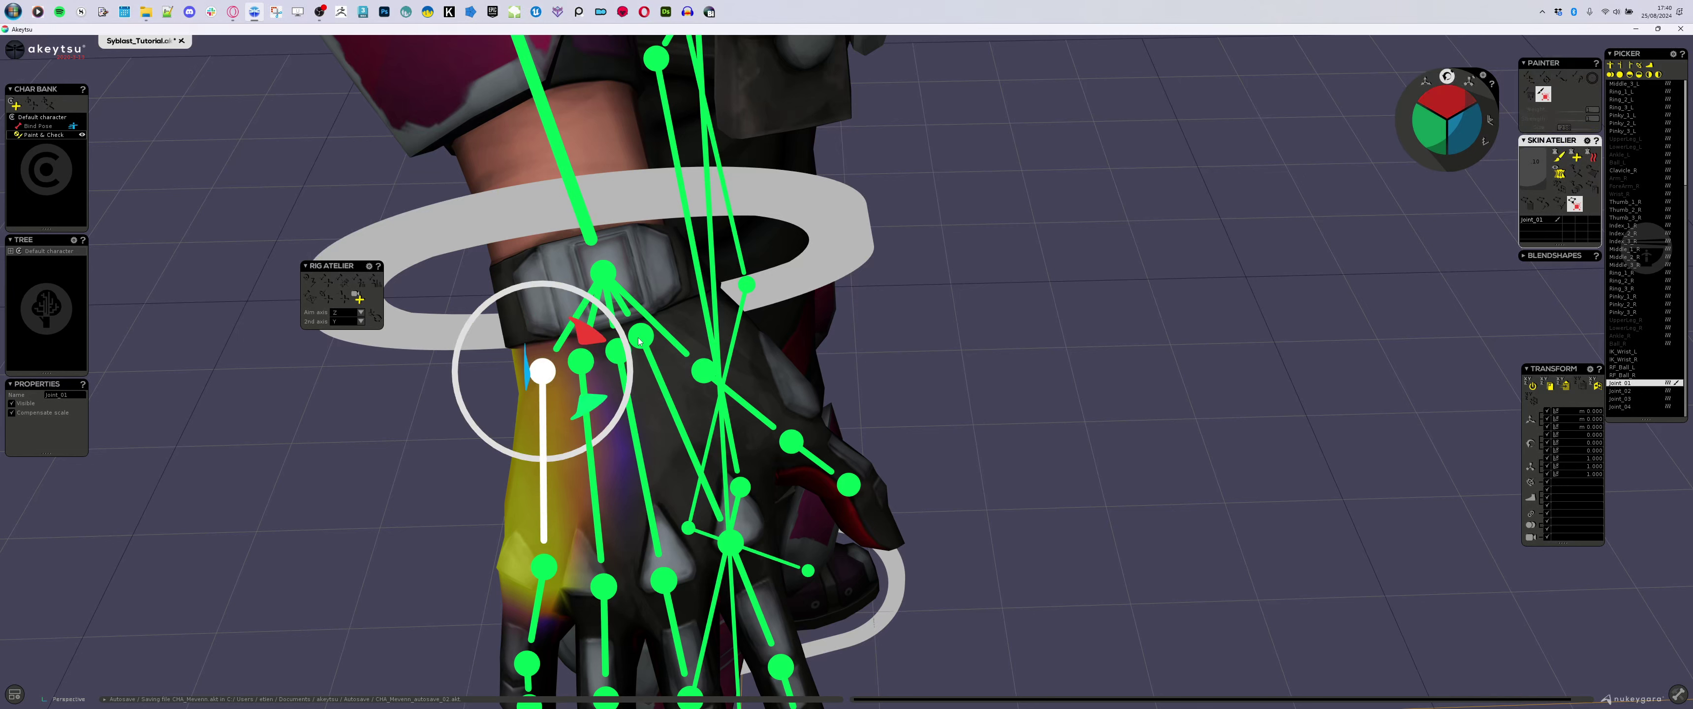
left_click_drag(628, 421, 639, 368)
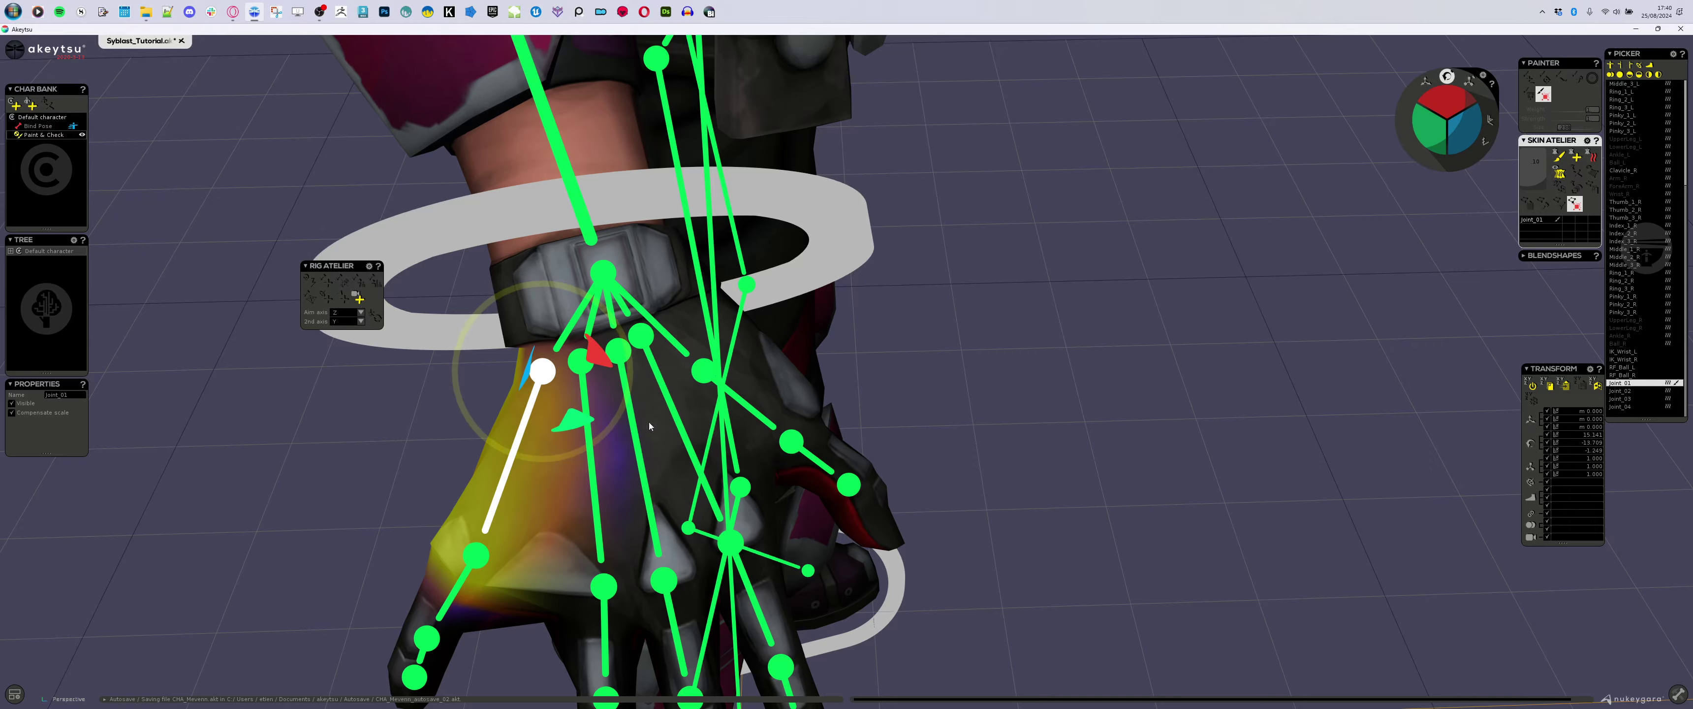
key("ctrl+z")
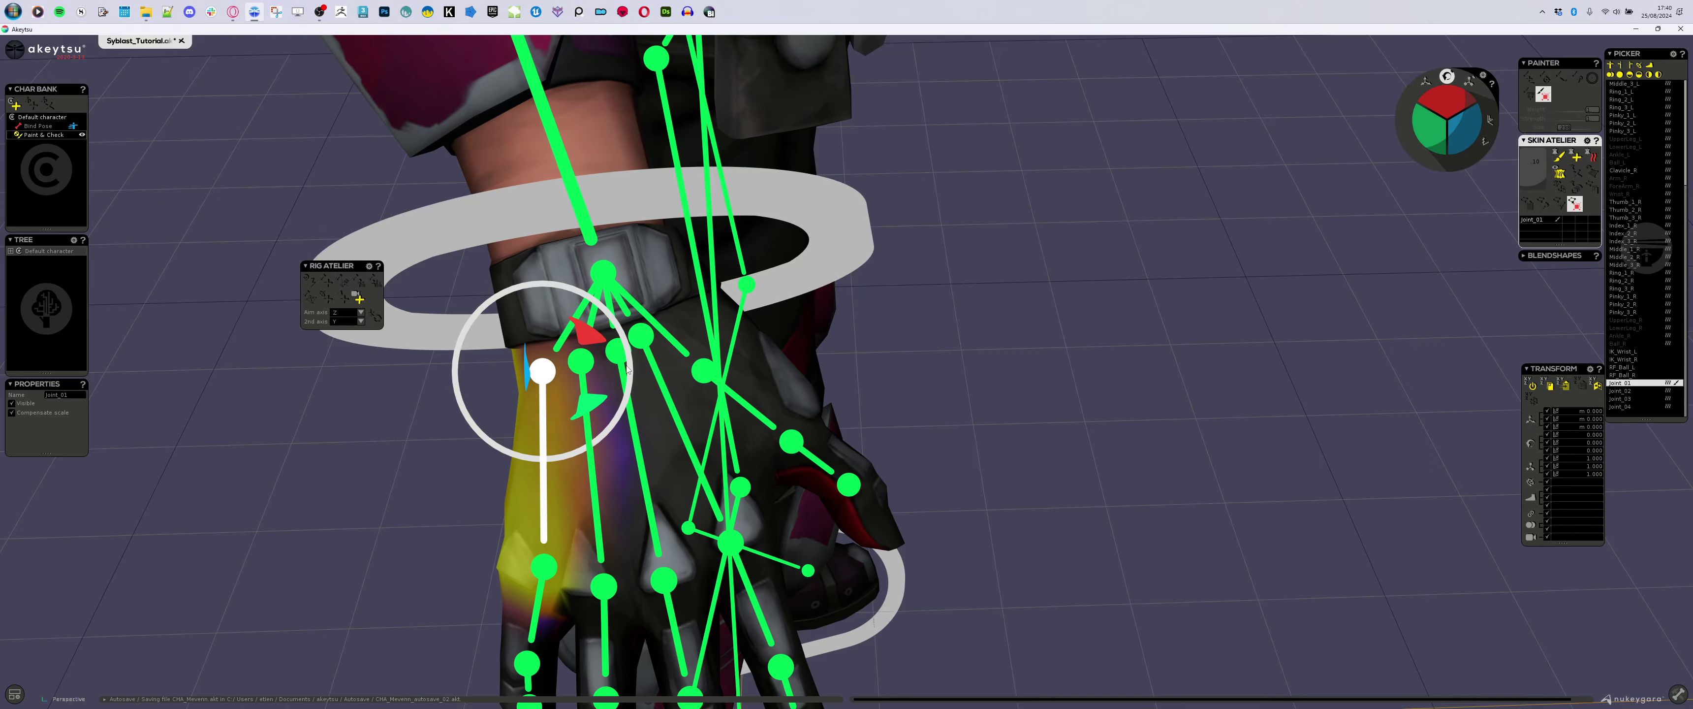
- Activate the Bind Pose and adjust the orientation and position of joint_01 near the wrist
left_click_drag(963, 396, 805, 348, "alt")
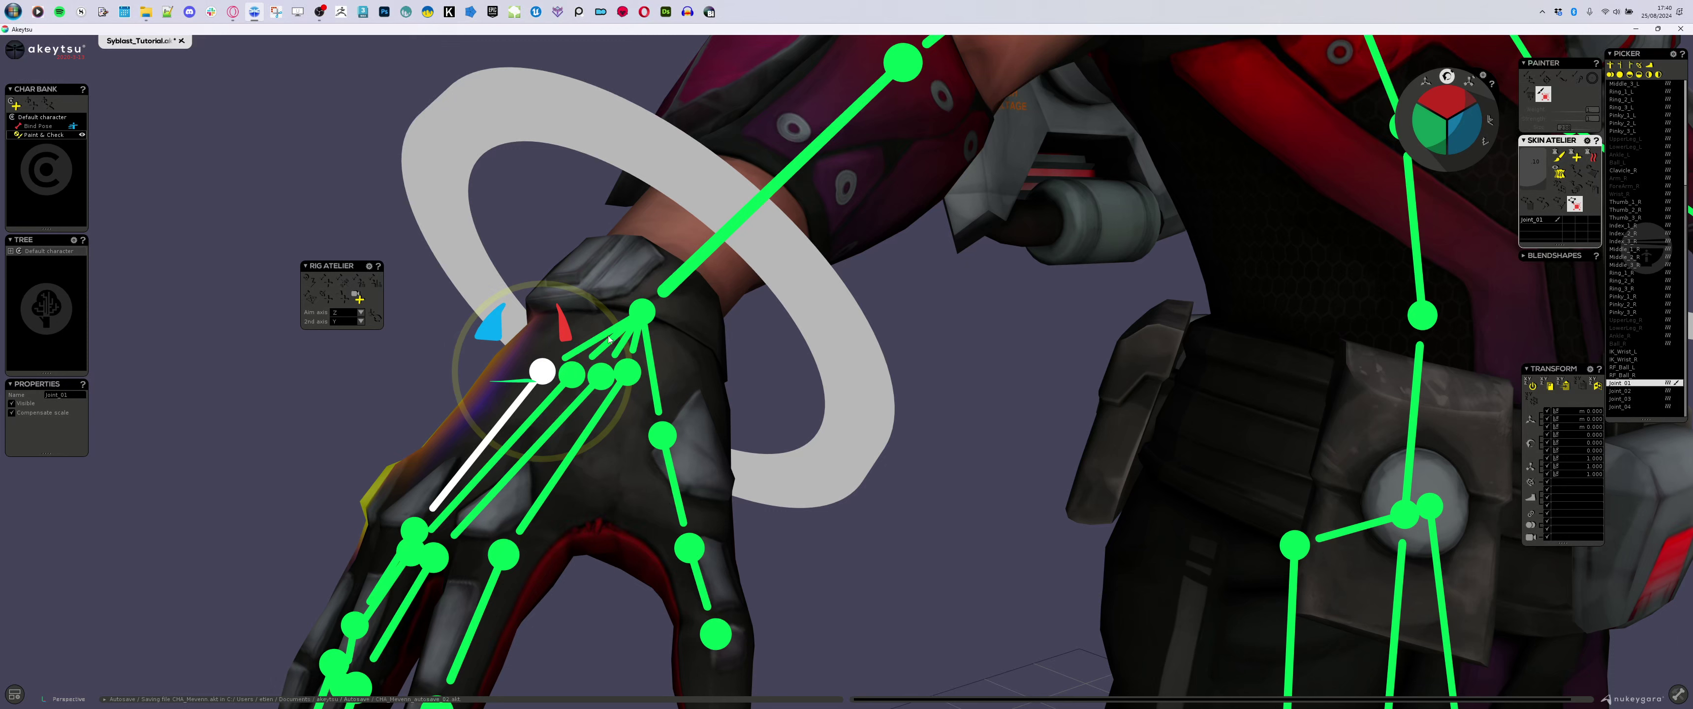
key("w")
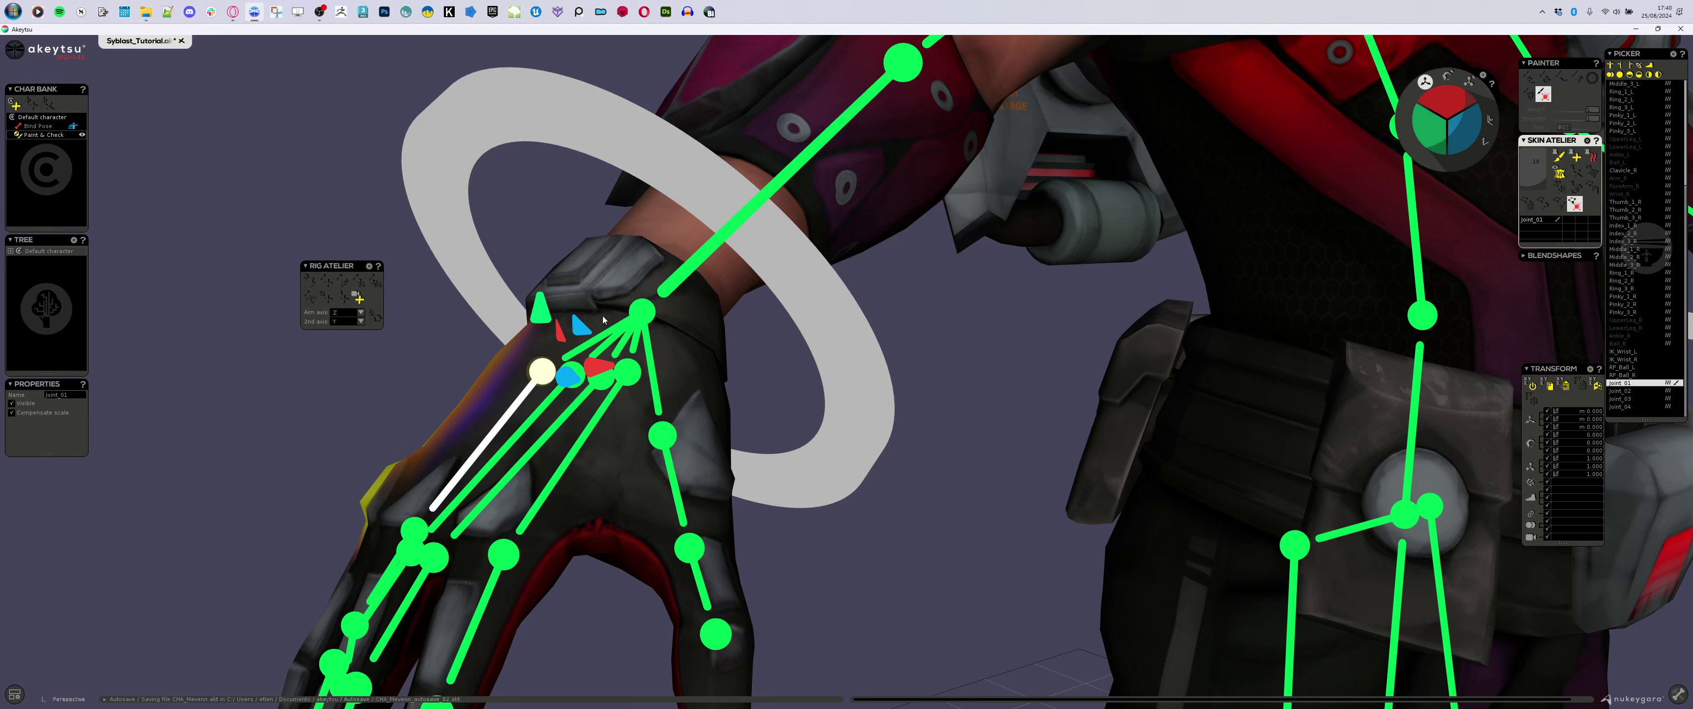
left_click(49, 129)
key("e")
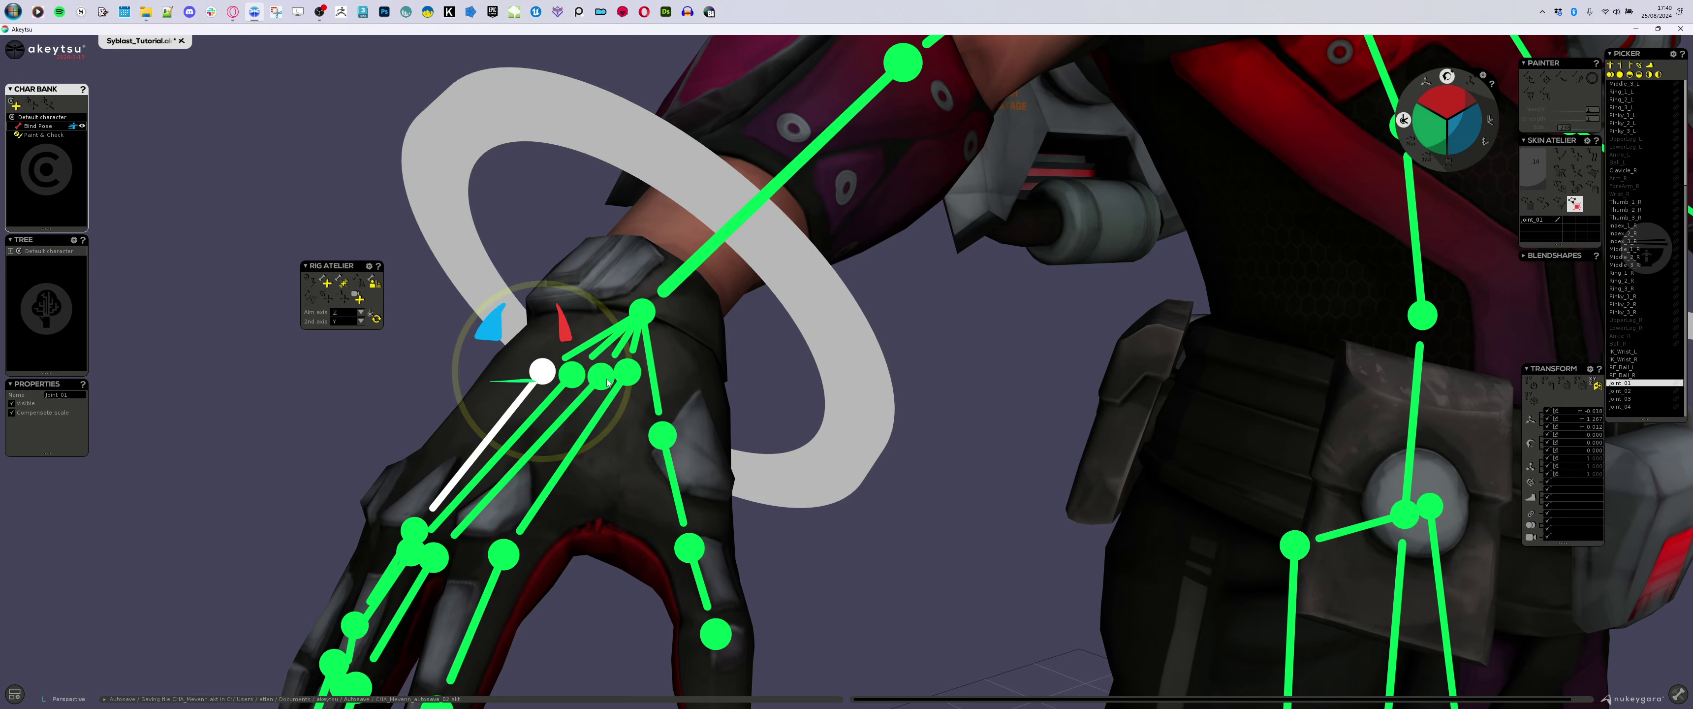
left_click_drag(495, 325, 482, 373)
key("w")
left_click_drag(503, 328, 486, 309)
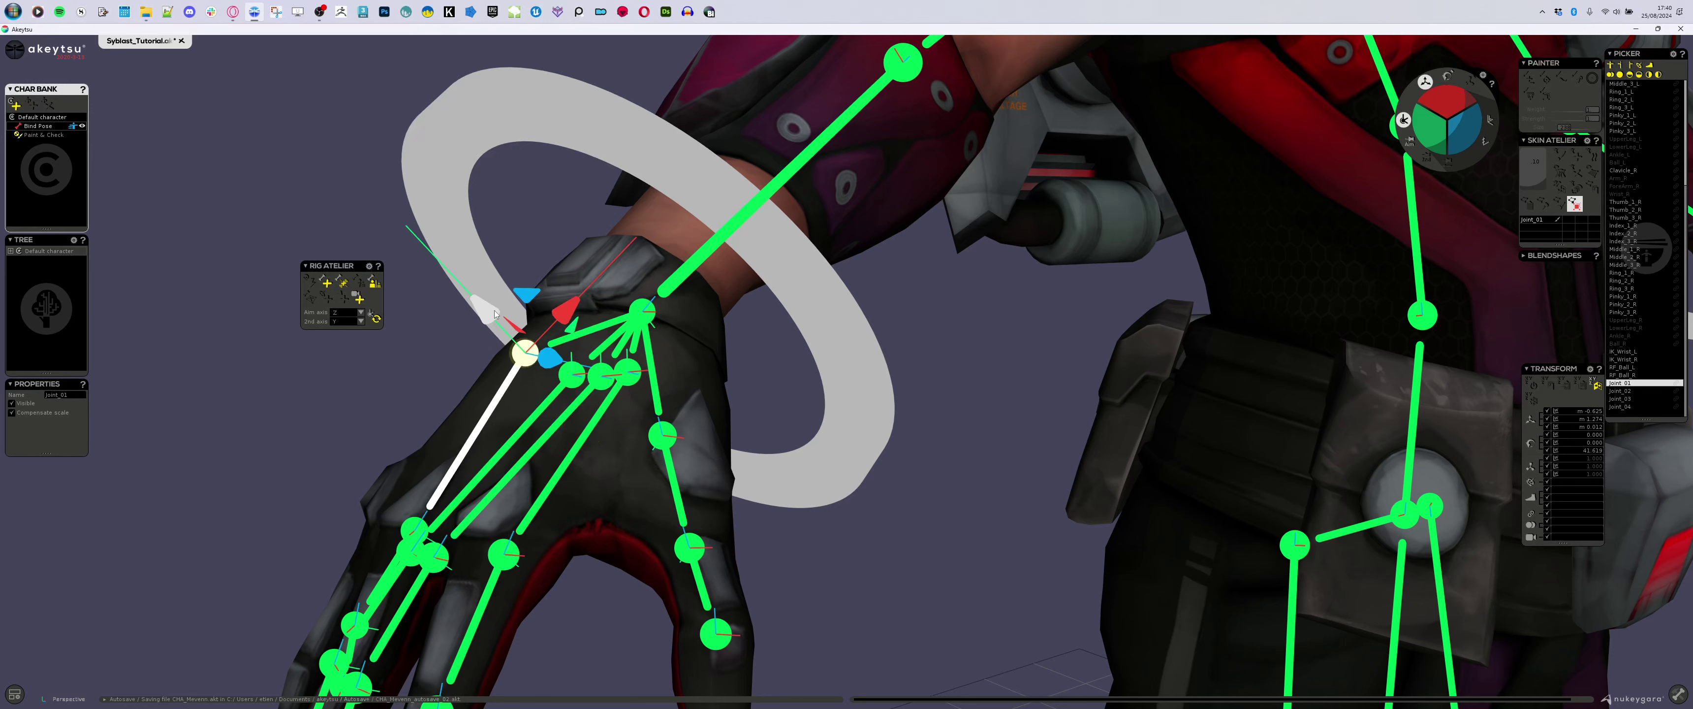
left_click_drag(535, 371, 576, 380)
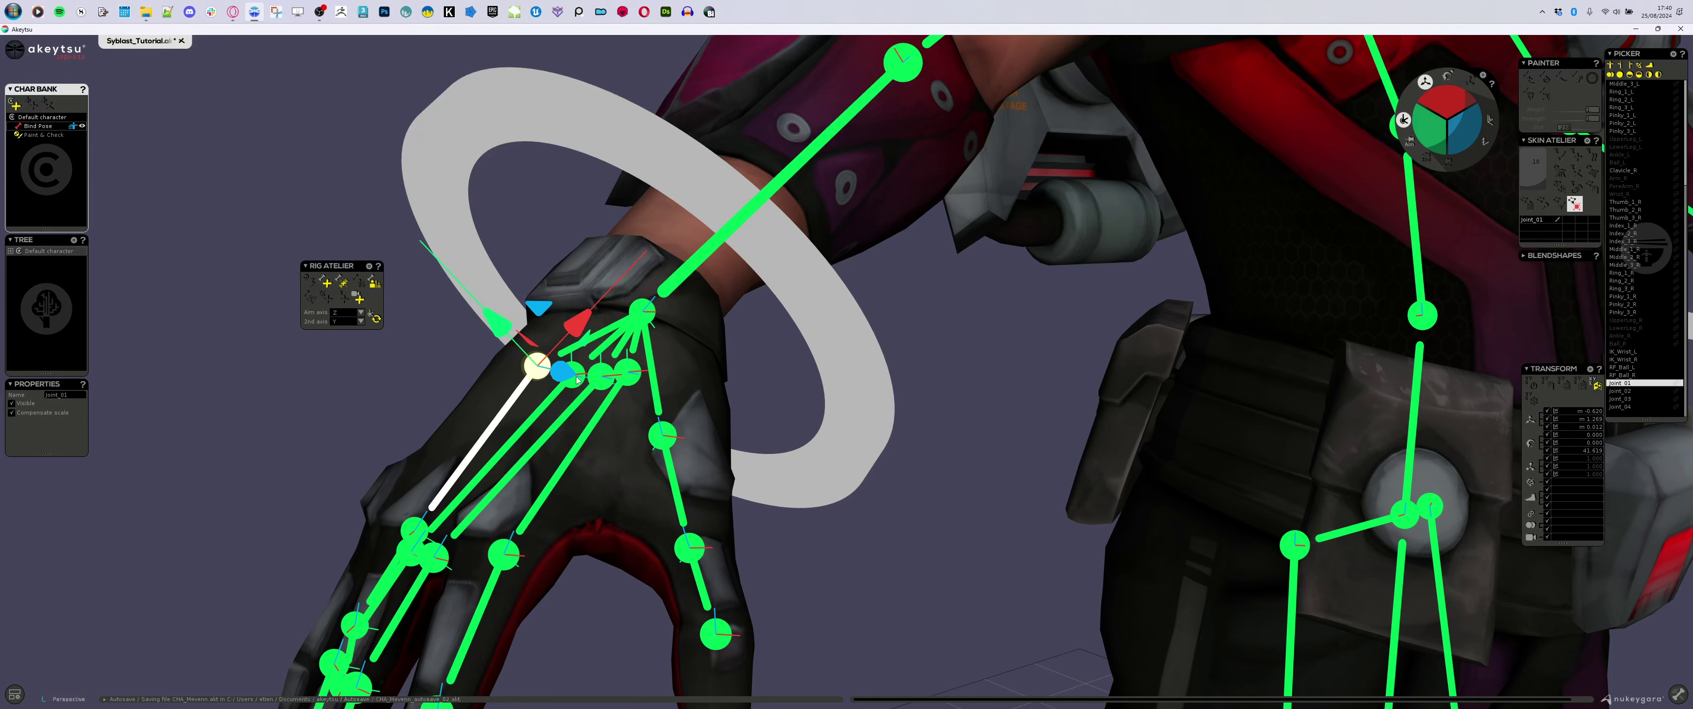
- Reorient joint_02 and joint_03 and shift them towards the pinky side on the back of the right hand
left_click(573, 374)
key("e")
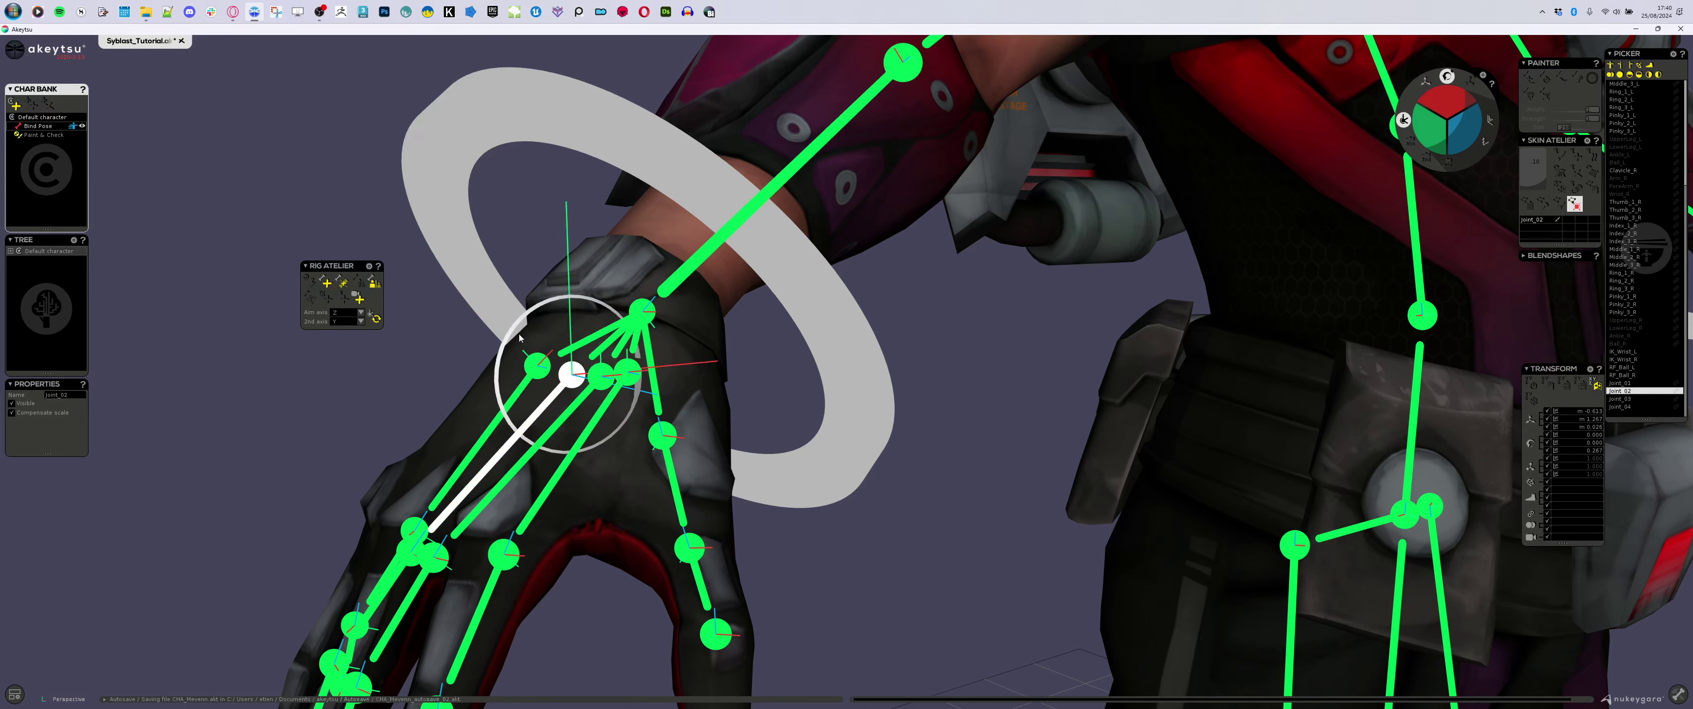
left_click_drag(496, 380, 606, 384)
key("w")
left_click(605, 382)
key("e")
key("w")
- Refine the orientation of joint_04 on the index side, comparing its alignment with the neighbouring palm joints
left_click(628, 378)
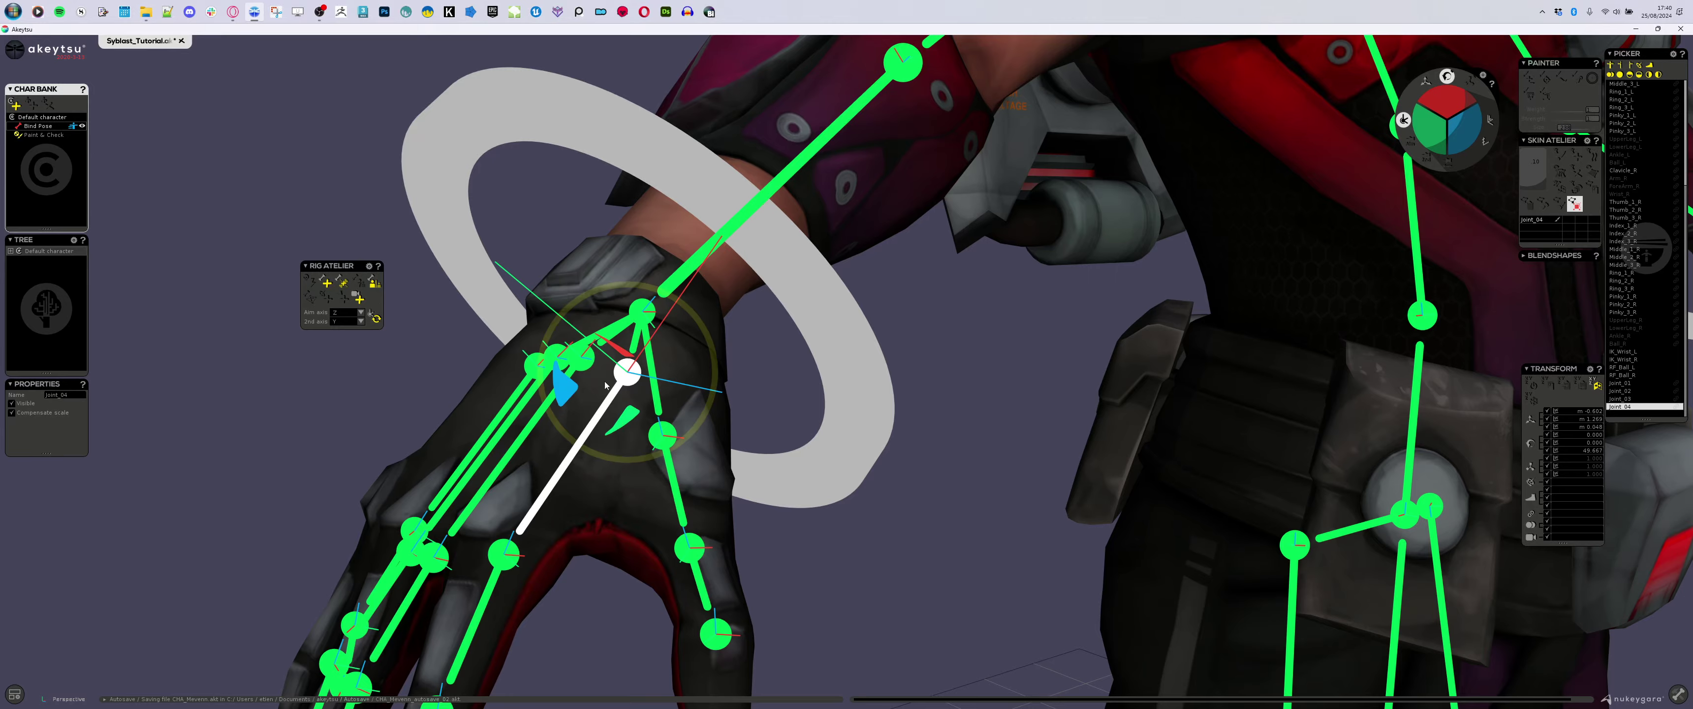
left_click_drag(580, 333, 663, 372, "alt")
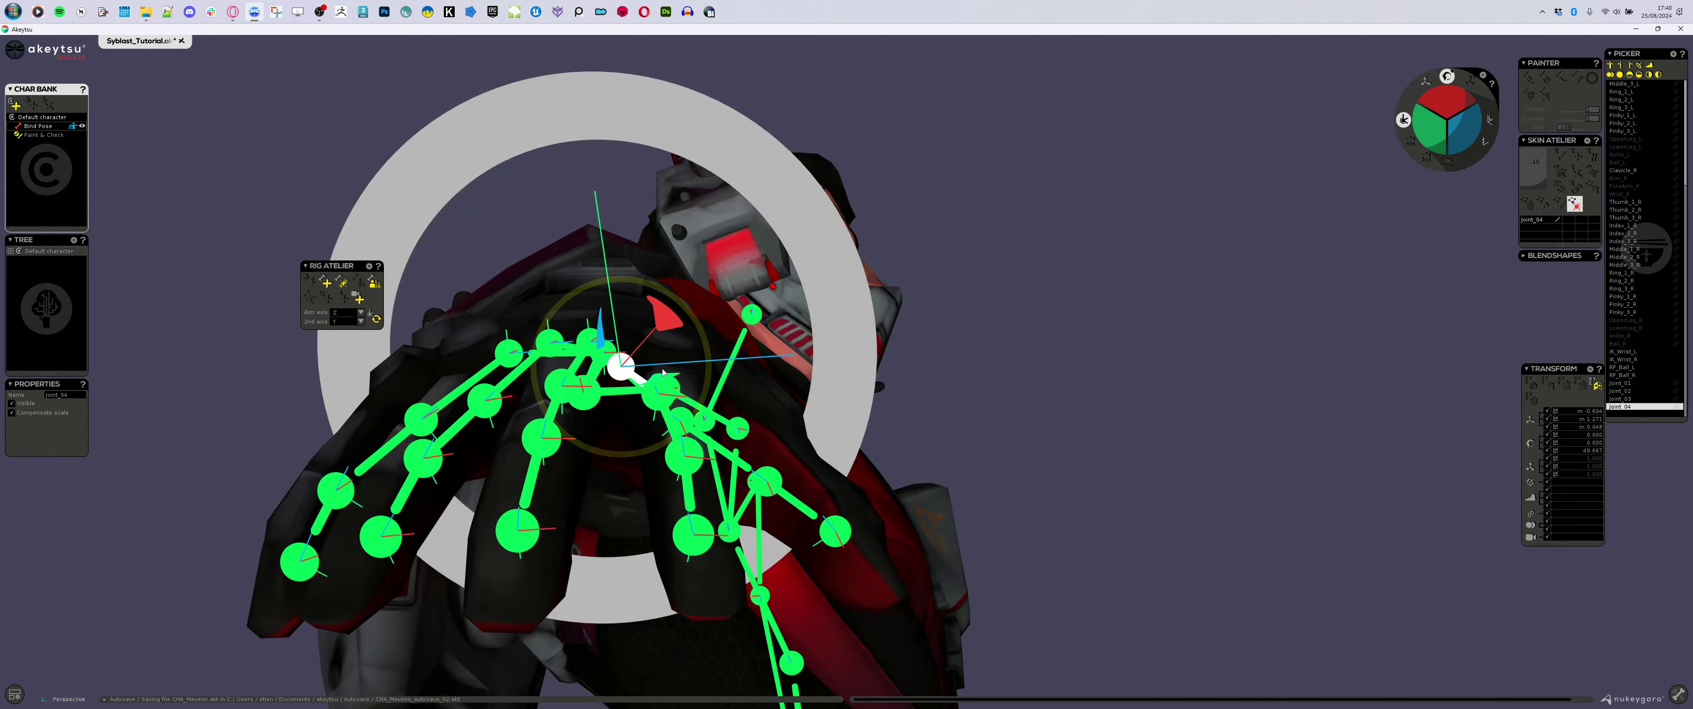
left_click(587, 341)
left_click(550, 343)
left_click(509, 353)
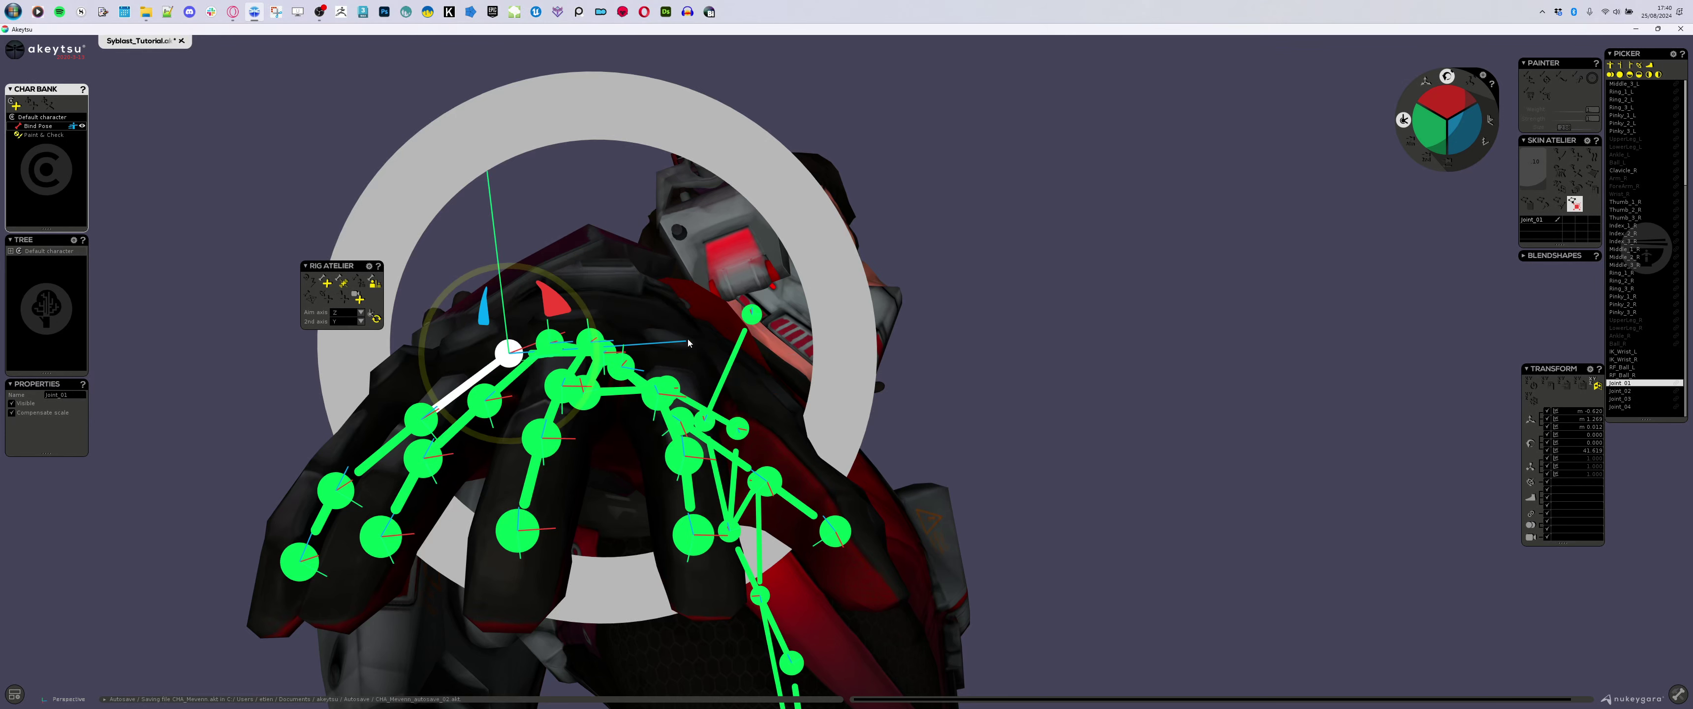
left_click_drag(509, 353, 565, 368, "alt")
left_click(553, 348)
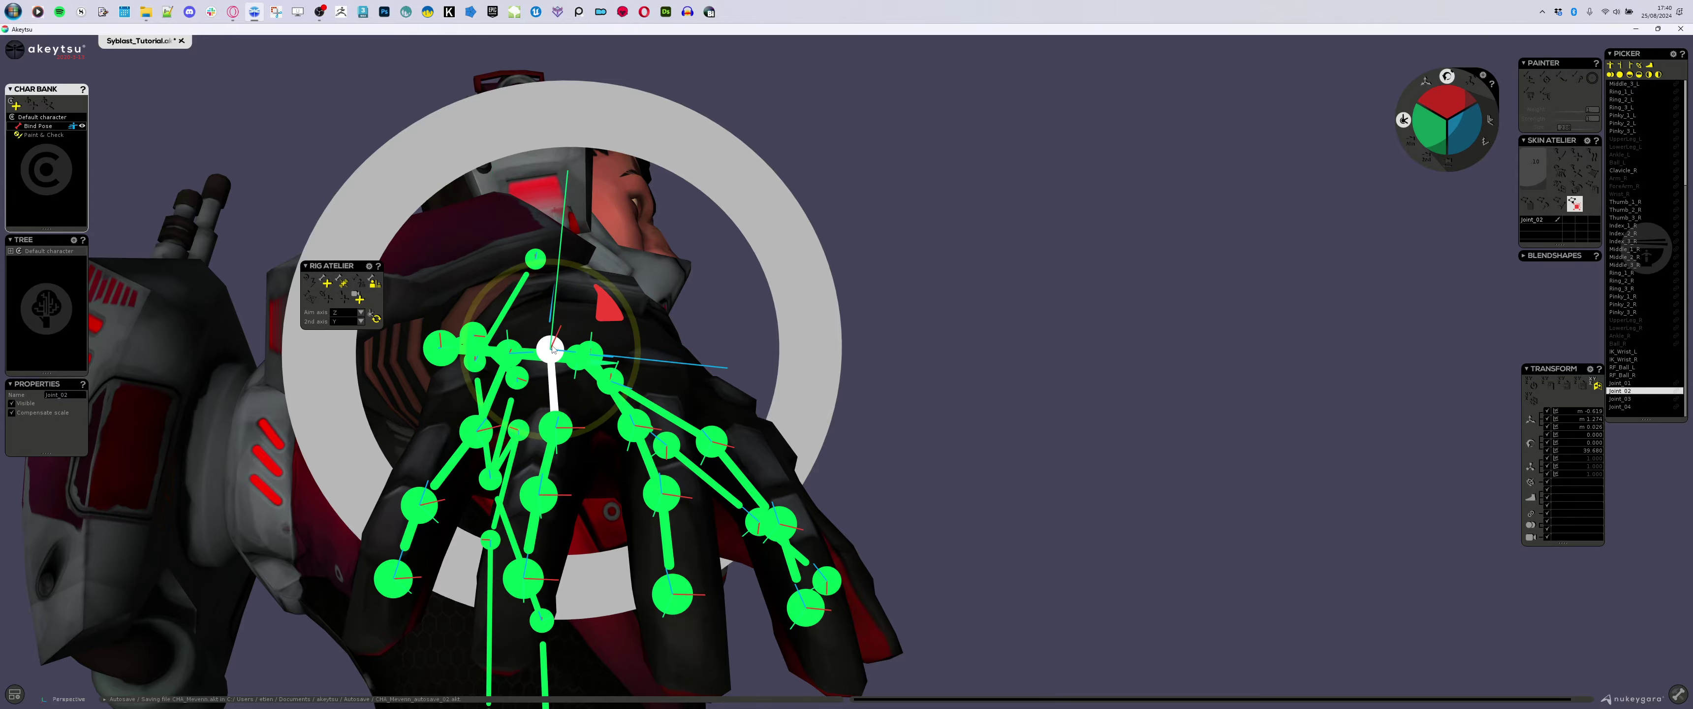
left_click_drag(743, 308, 545, 304, "alt")
left_click_drag(578, 374, 695, 356, "alt")
left_click(639, 367)
key("e")
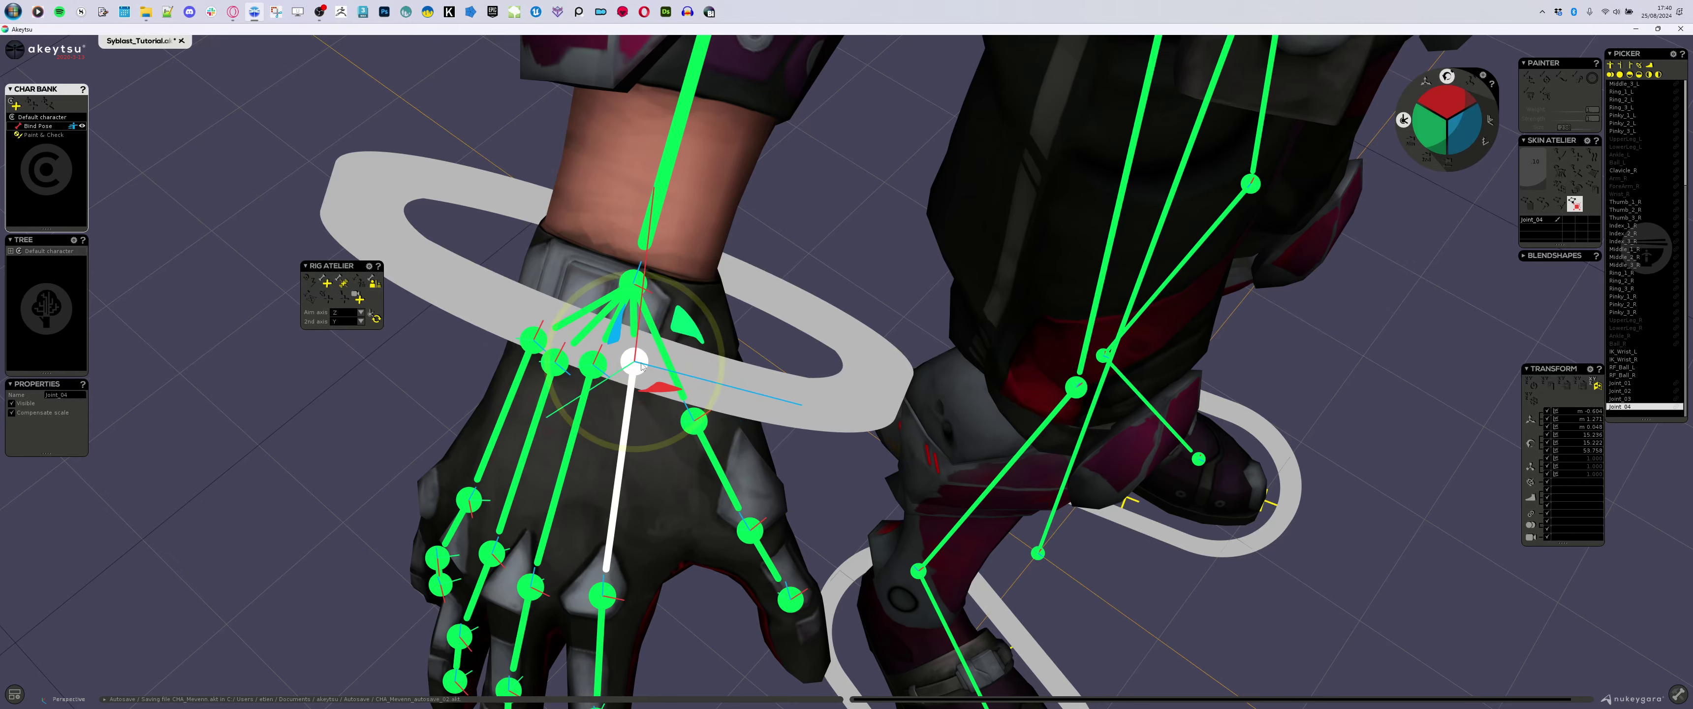
- Rotate joint_03 to align with its finger and nudge its position near the wrist
left_click(594, 371)
left_click_drag(594, 372, 967, 299, "alt")
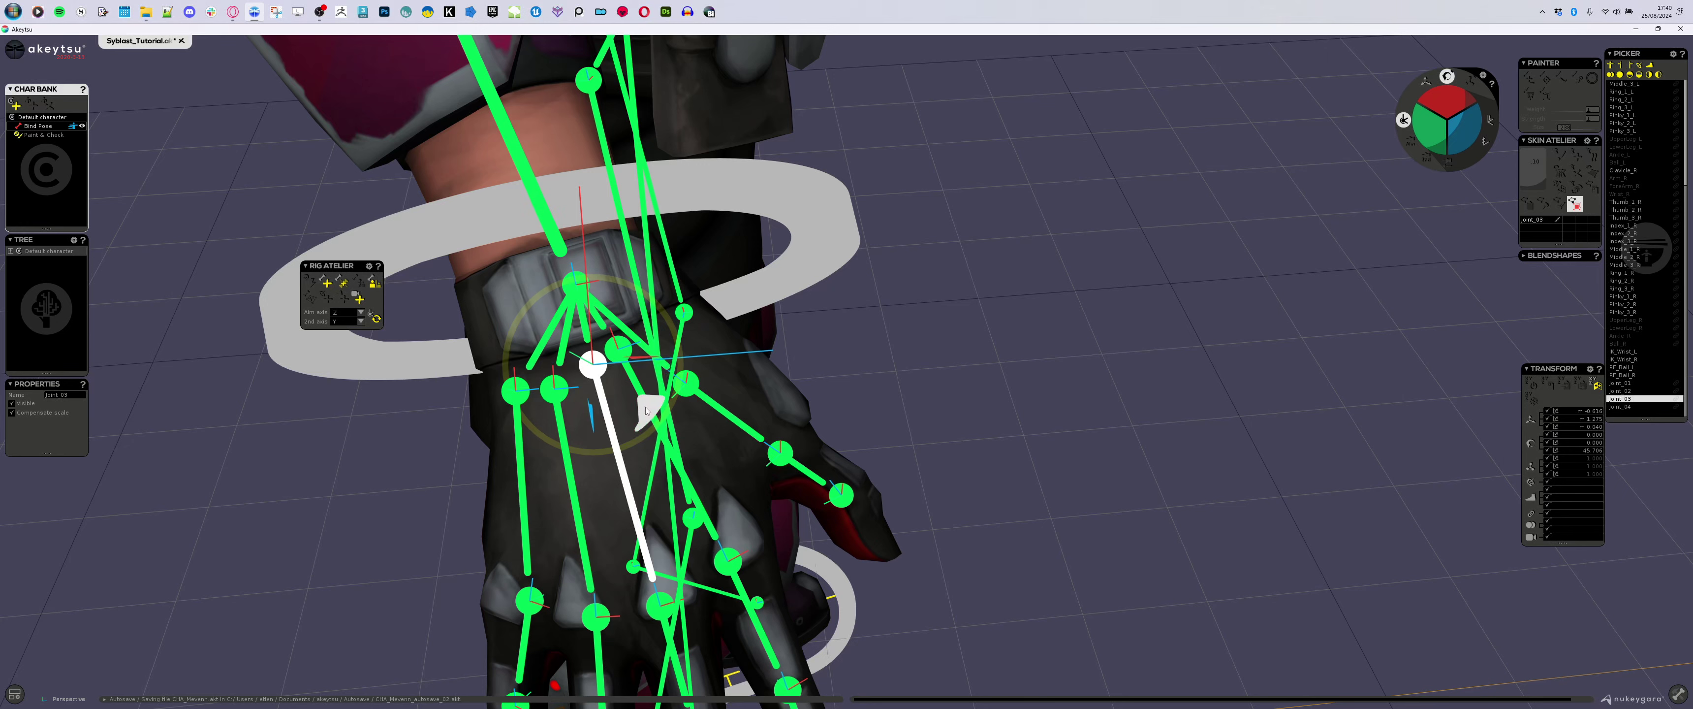
left_click_drag(646, 410, 623, 482)
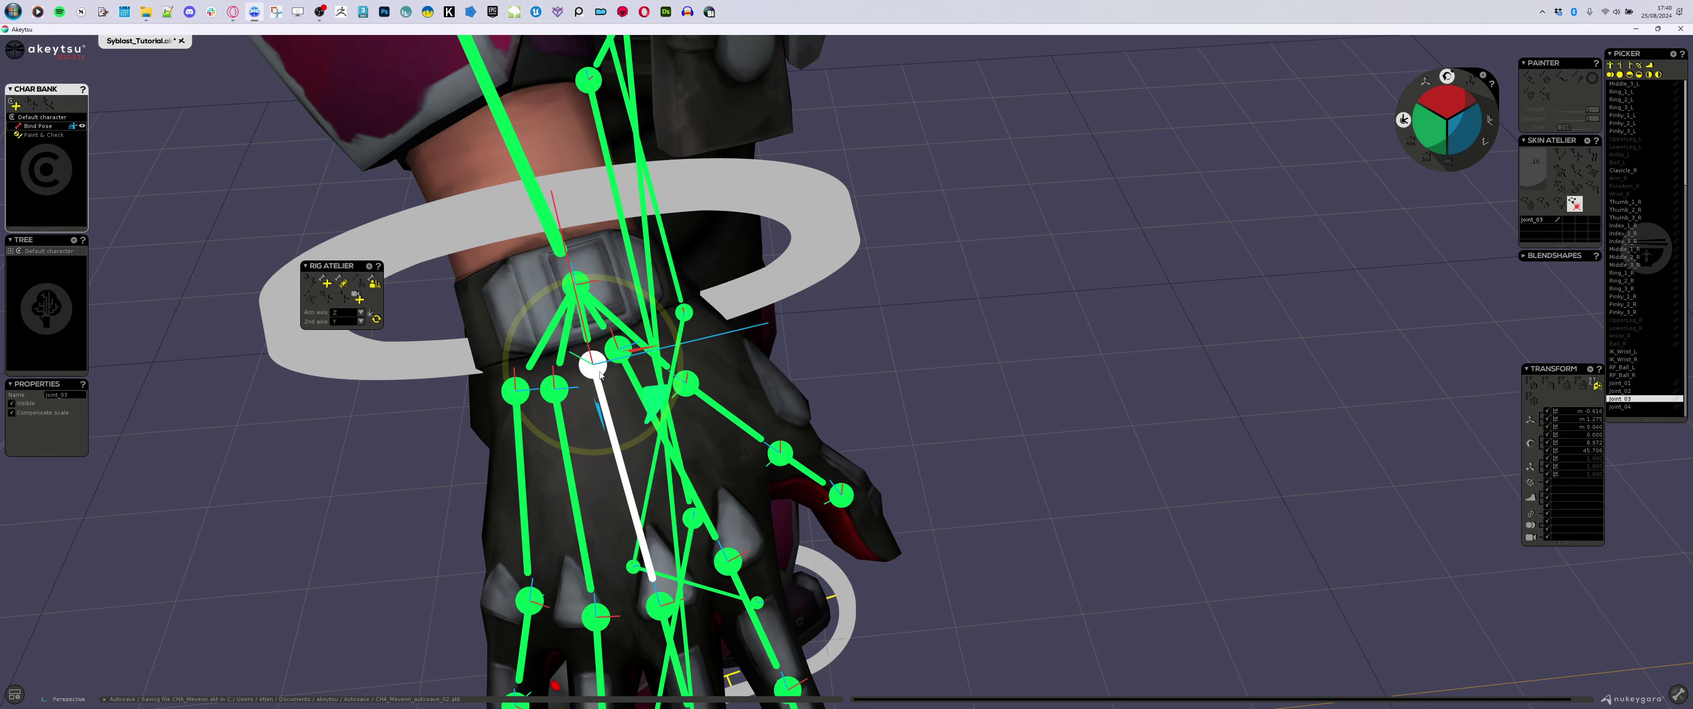
key("w")
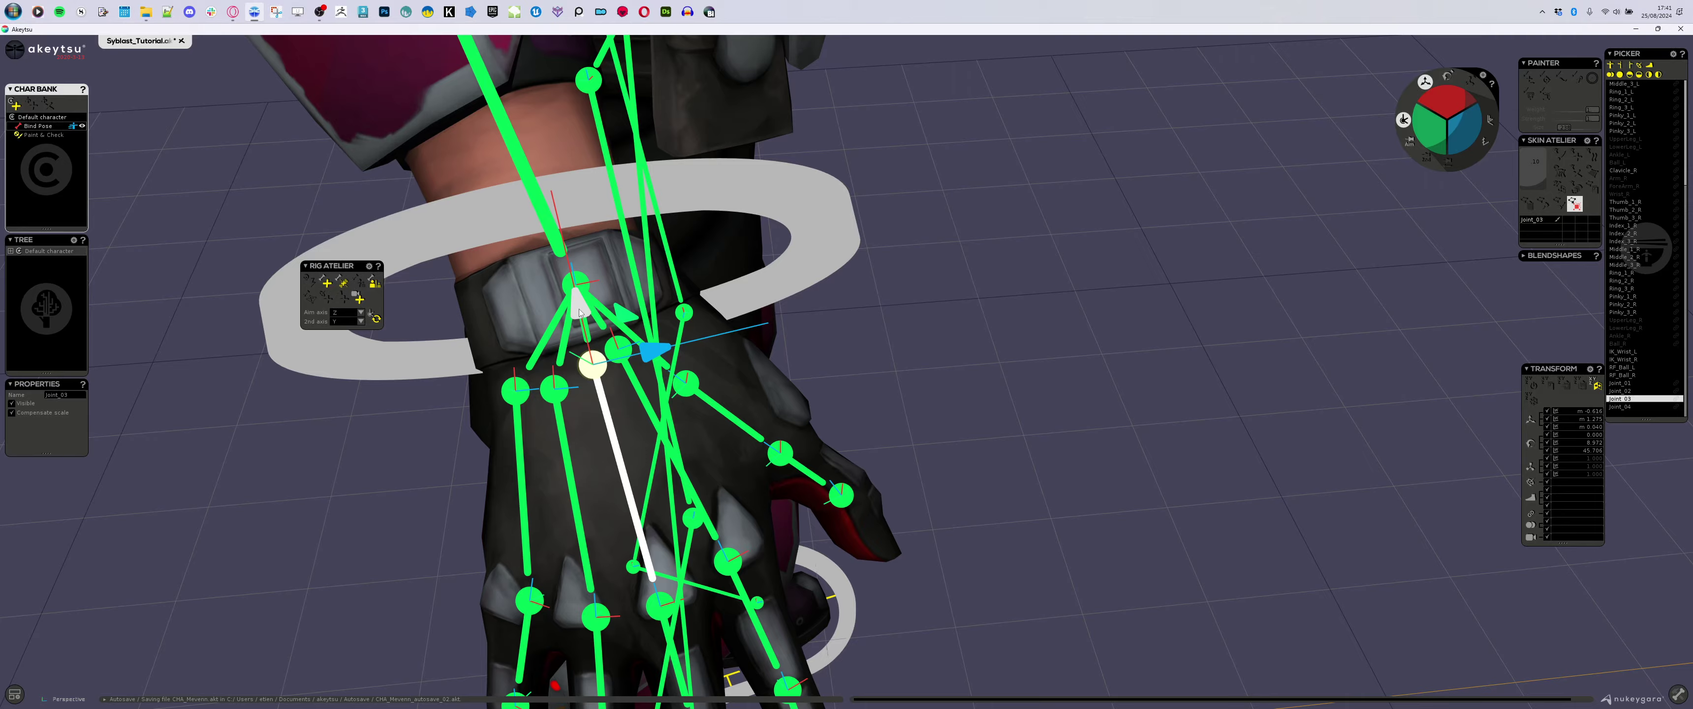
left_click_drag(579, 313, 614, 316)
left_click(618, 348)
left_click_drag(711, 442, 652, 440, "alt")
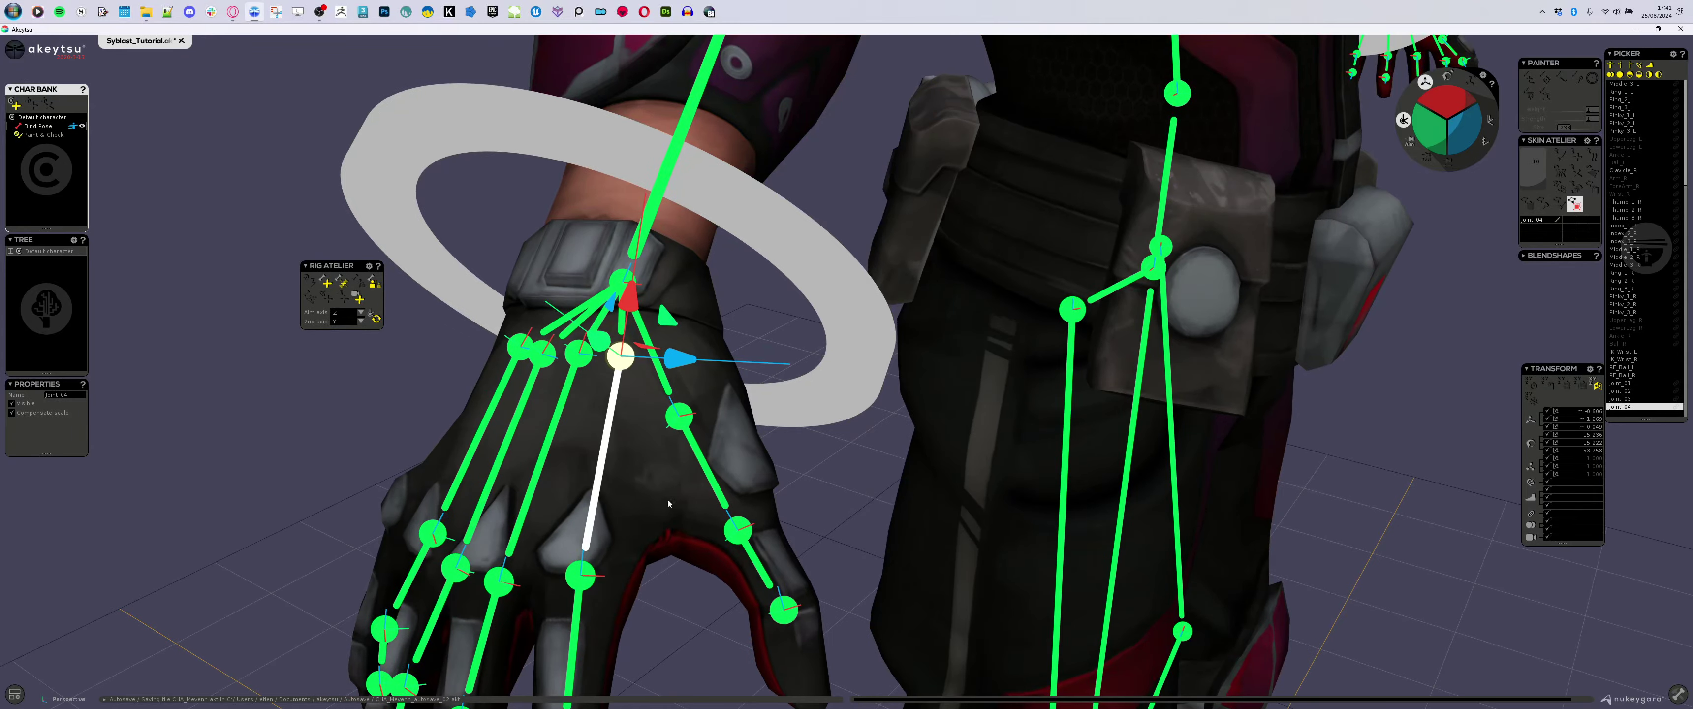
- Select the Wrist_R joint with its whole hierarchy and delete the right hand's palm and finger joints
left_click_drag(668, 503, 701, 428, "alt")
left_click(608, 276)
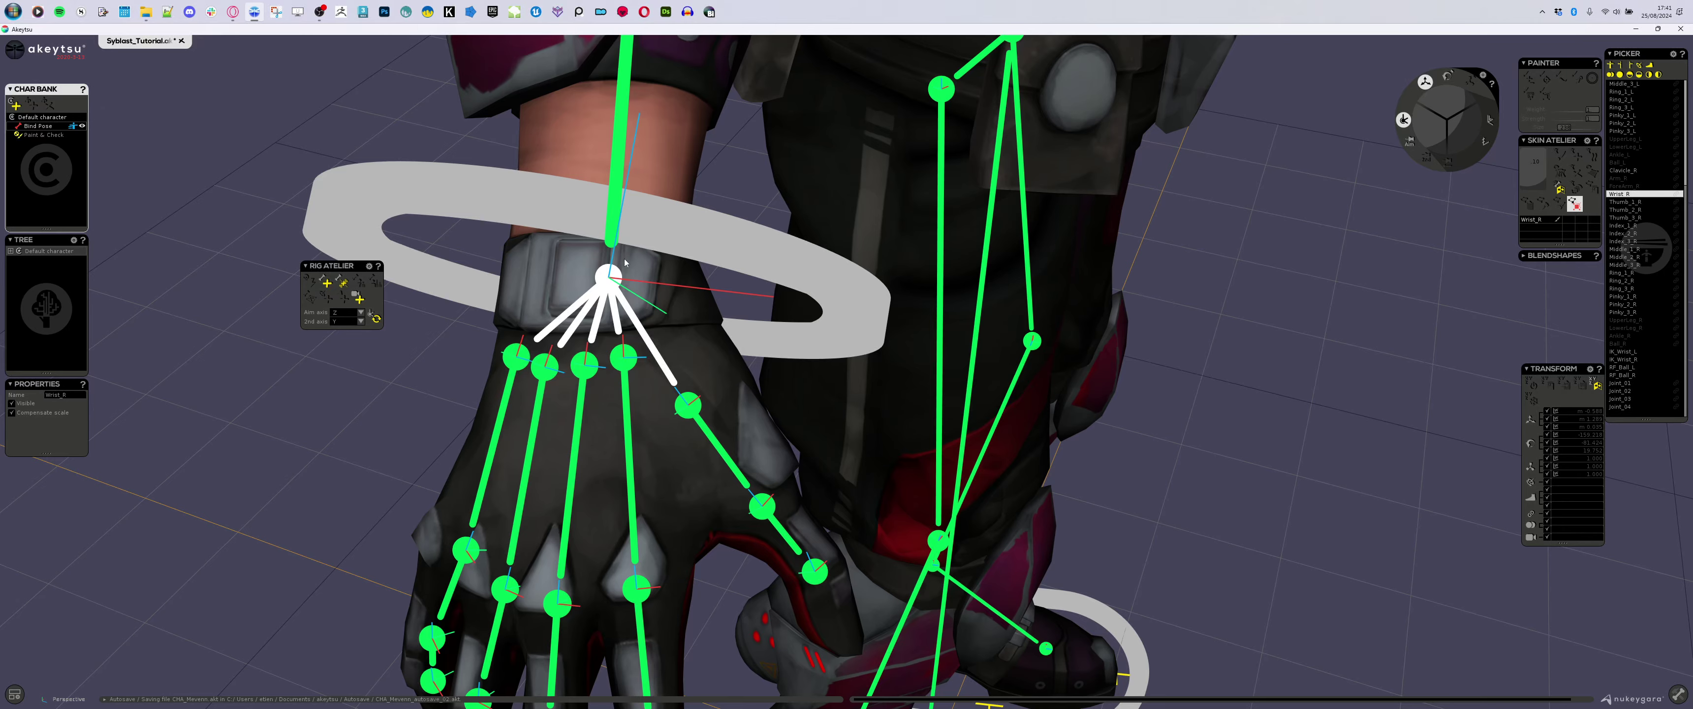
left_click_drag(600, 250, 582, 284, "alt")
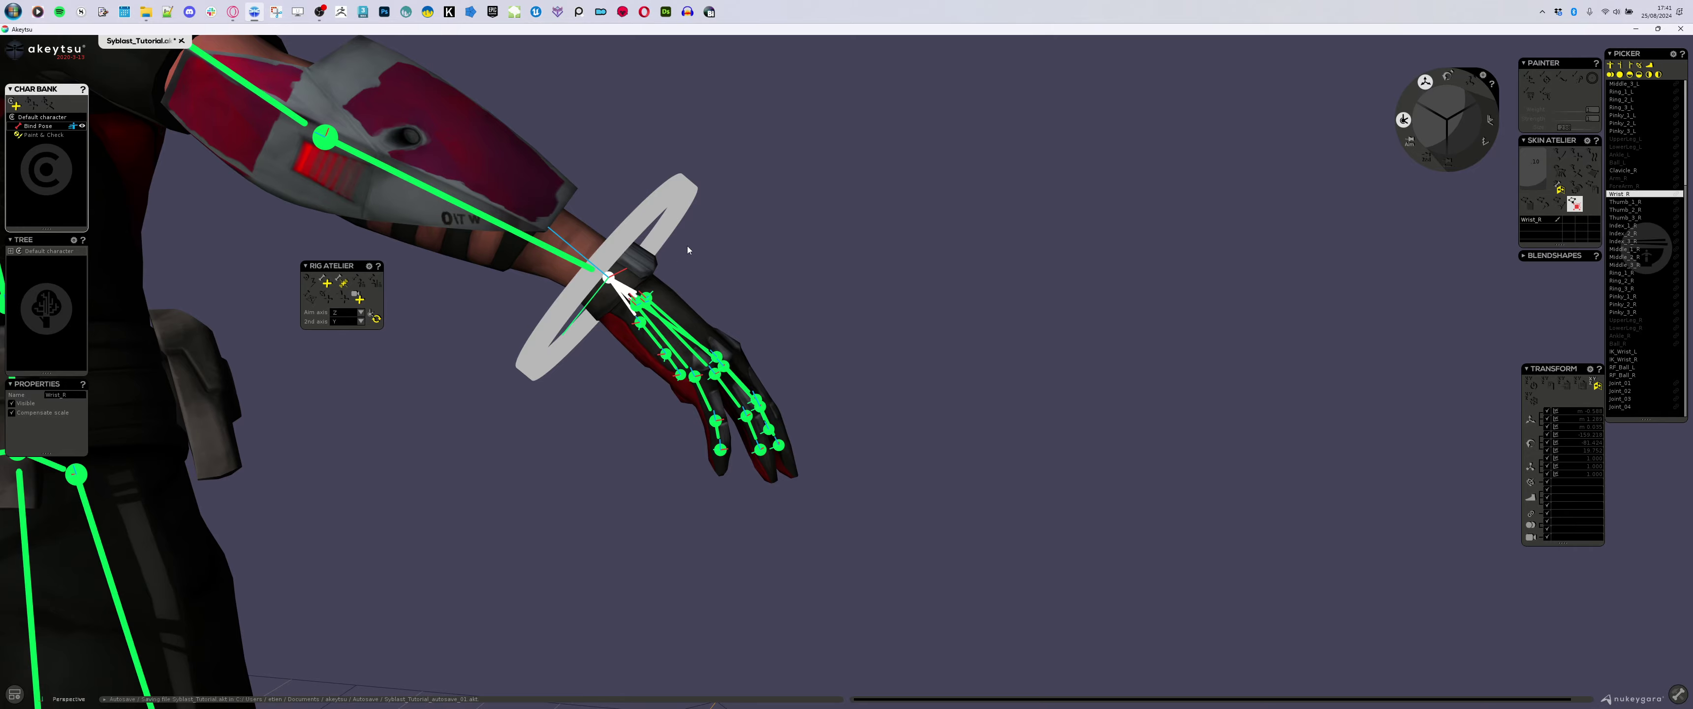
left_click_drag(686, 247, 555, 362, "alt")
right_click_drag(555, 361, 629, 343, "alt")
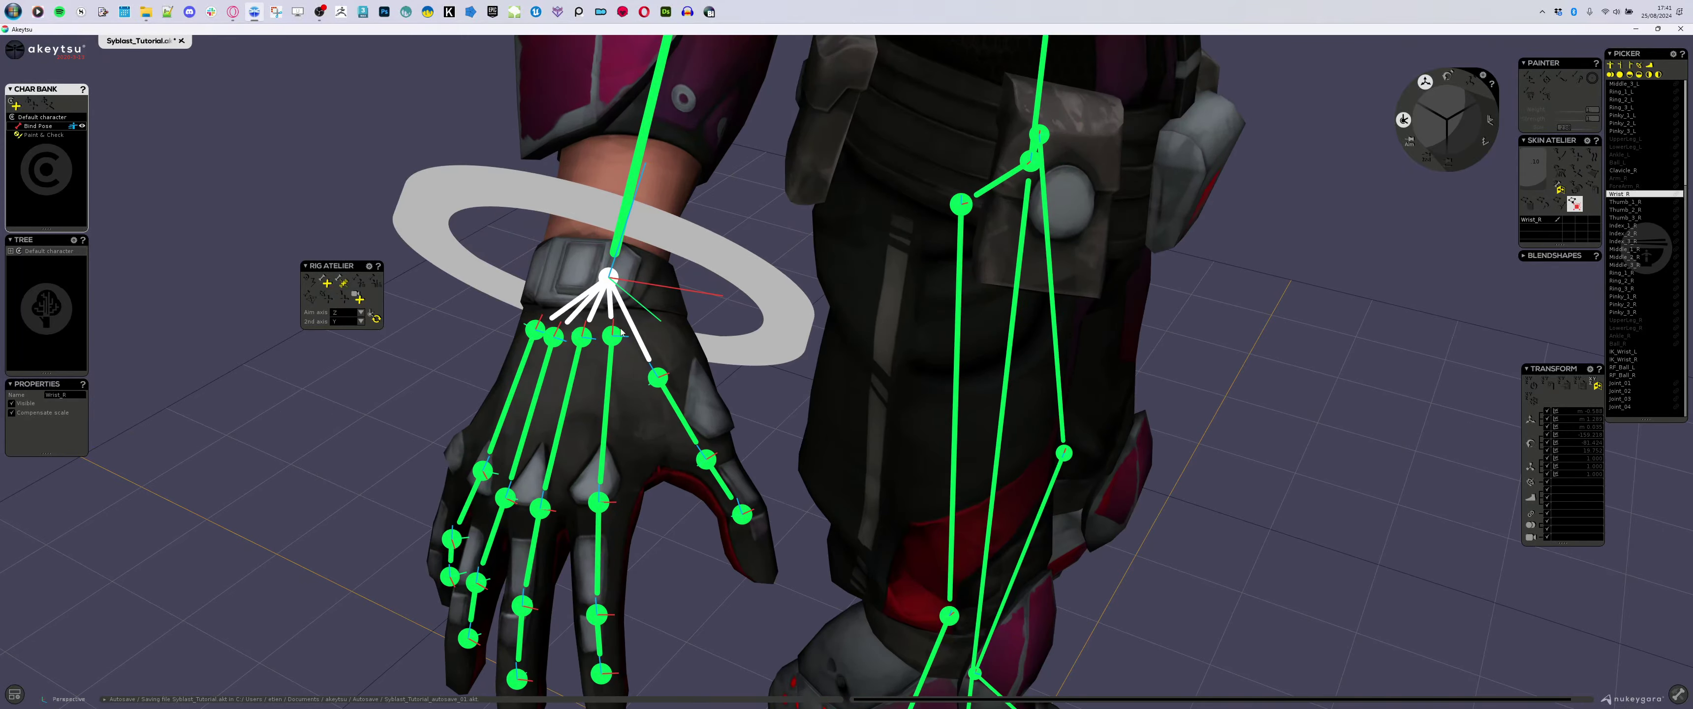
double_click(612, 279)
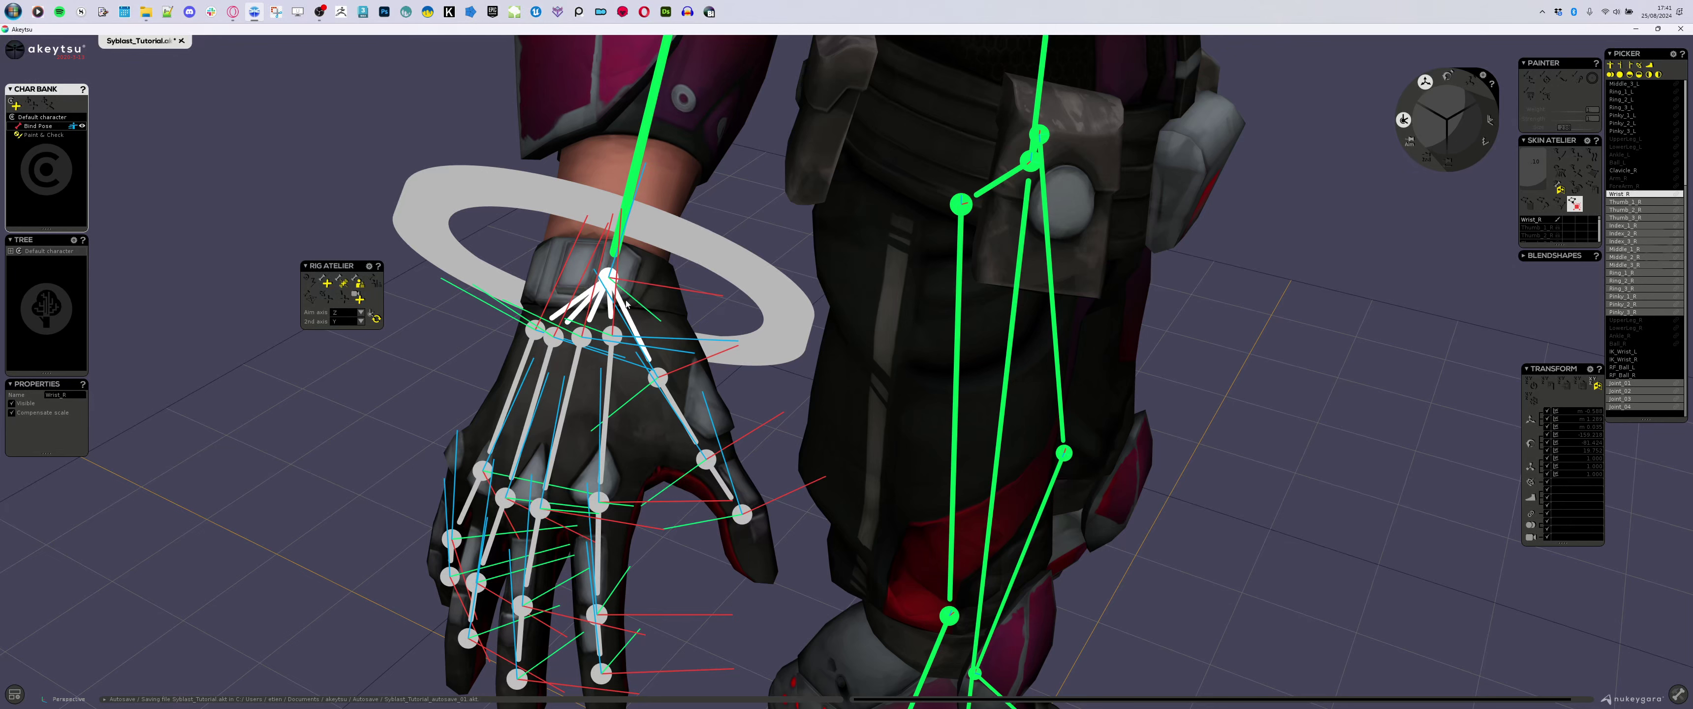
key("Delete")
- Delete the ring-shaped IK control around the right wrist and the remaining Wrist_R joint
left_click(693, 252)
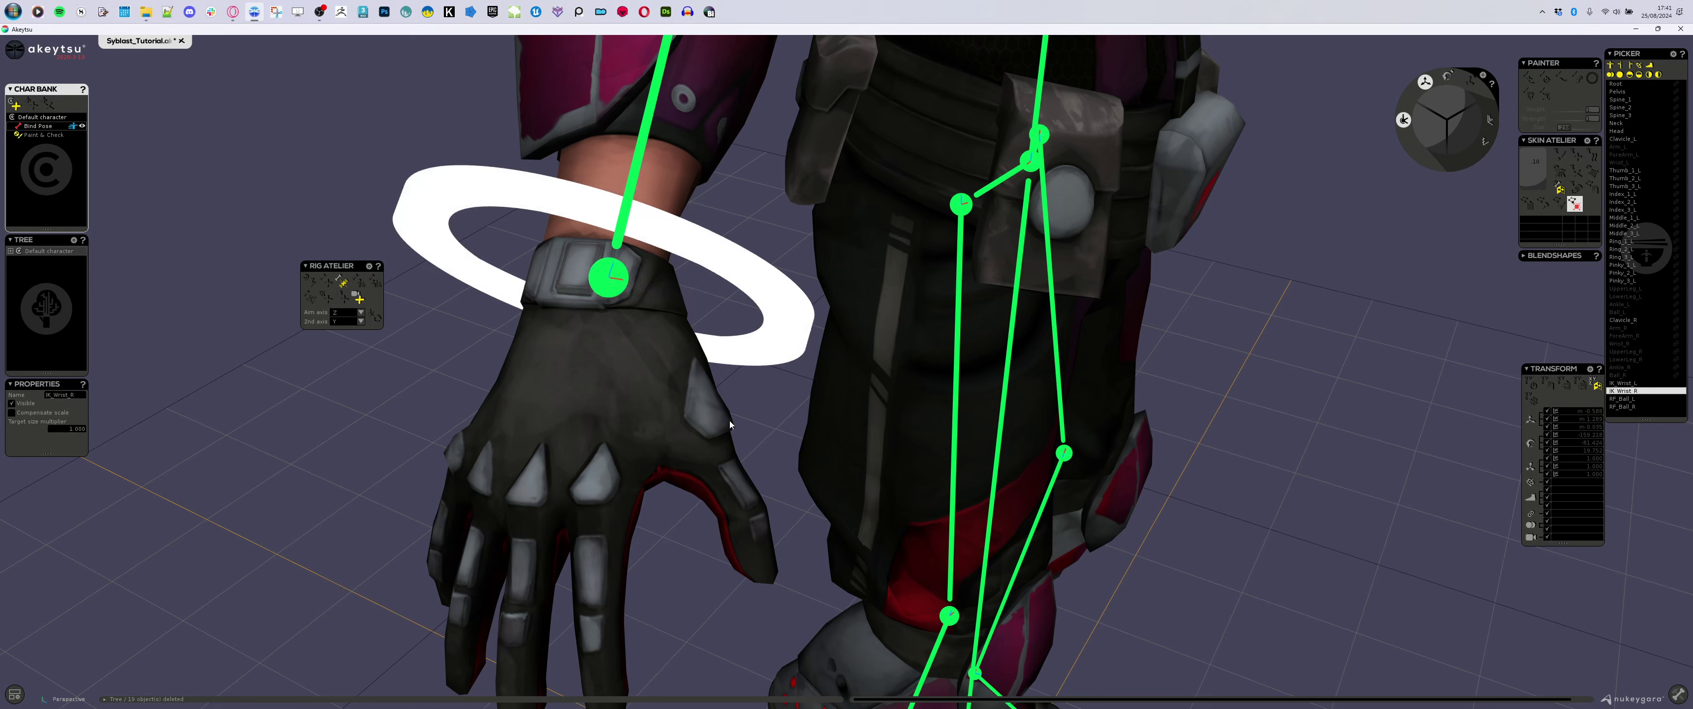
left_click(605, 284)
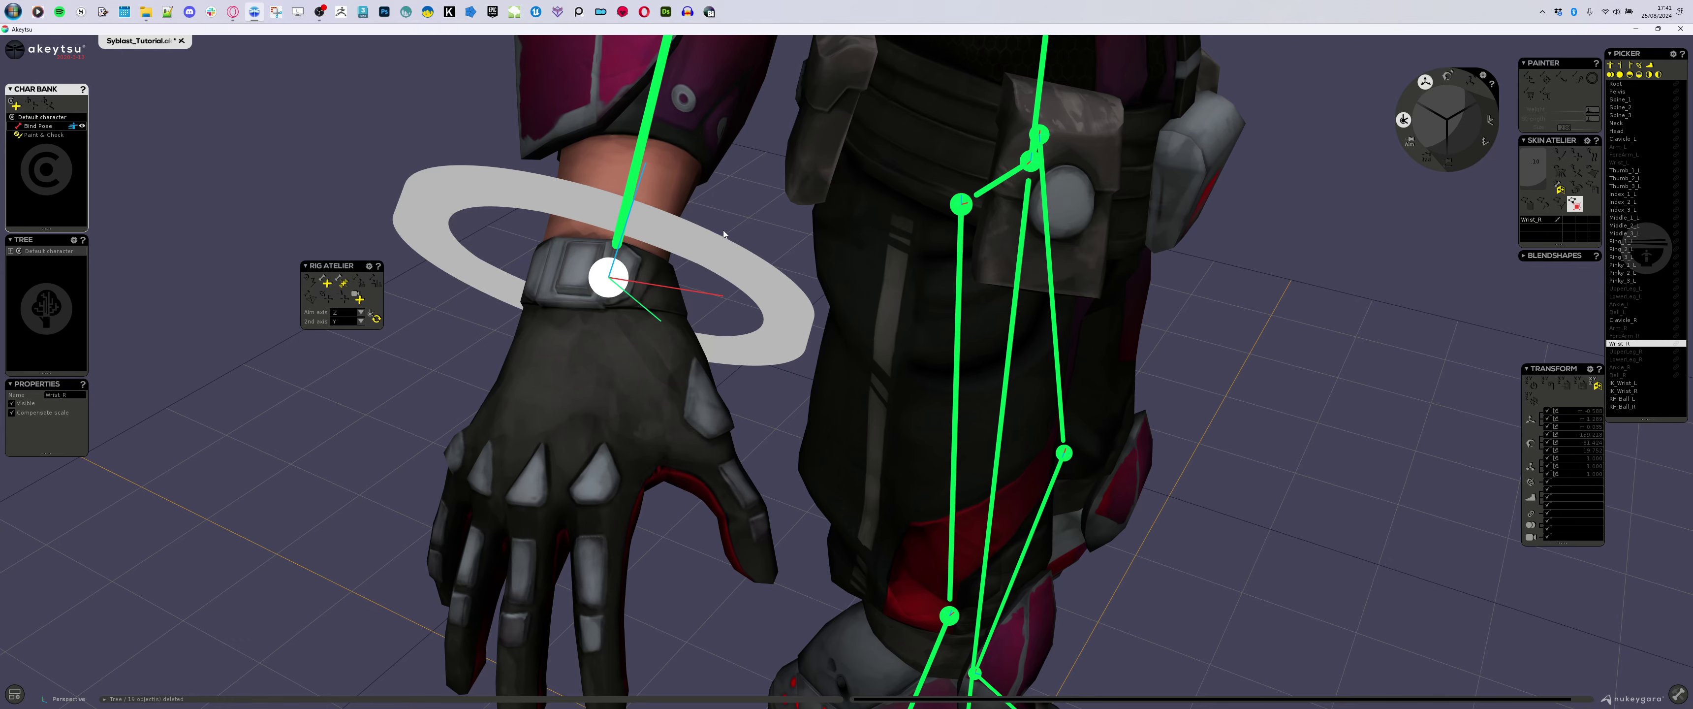
right_click_drag(723, 231, 725, 323, "alt")
left_click(692, 396)
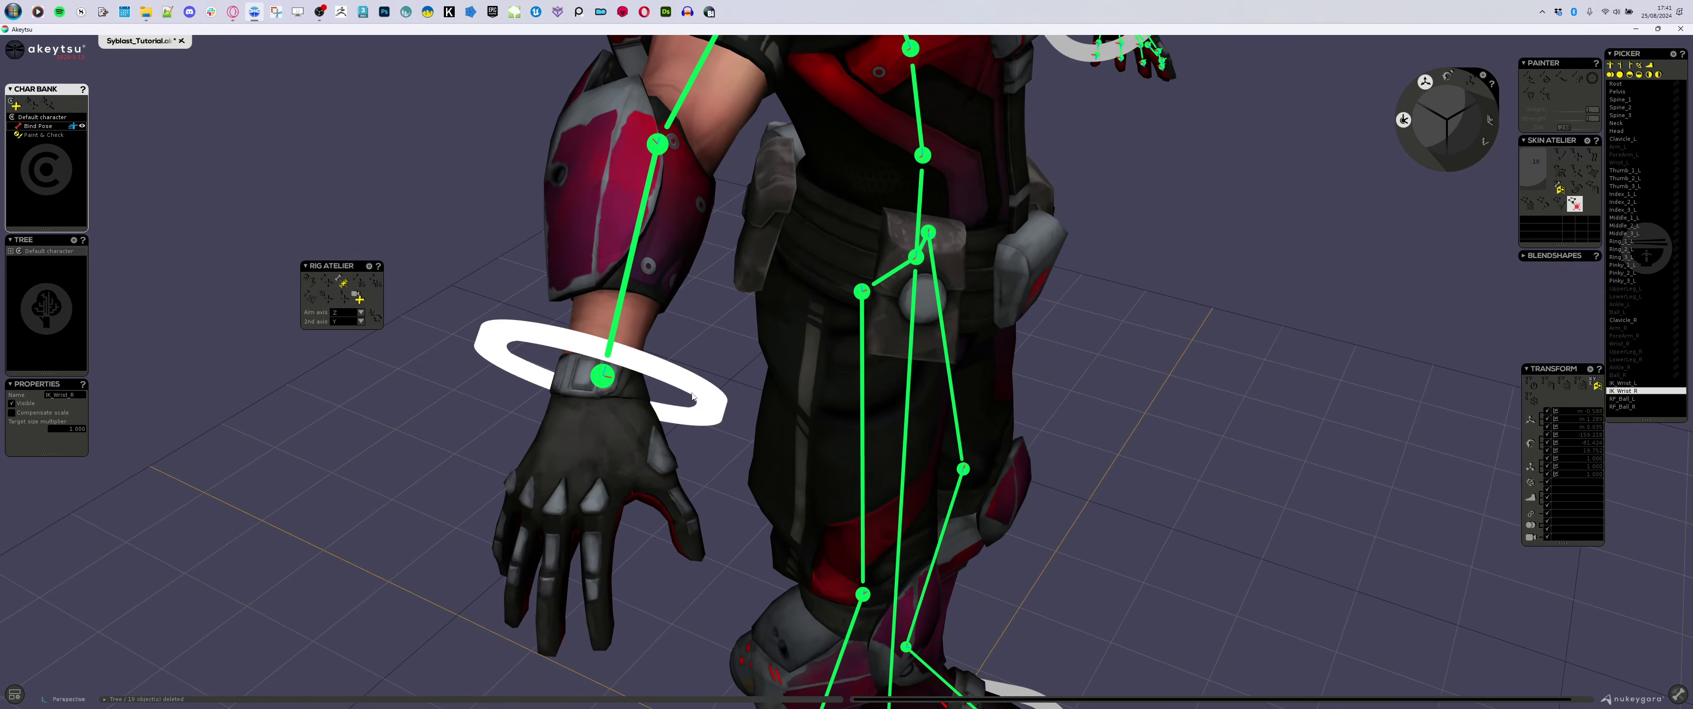
key("Delete")
left_click(622, 394)
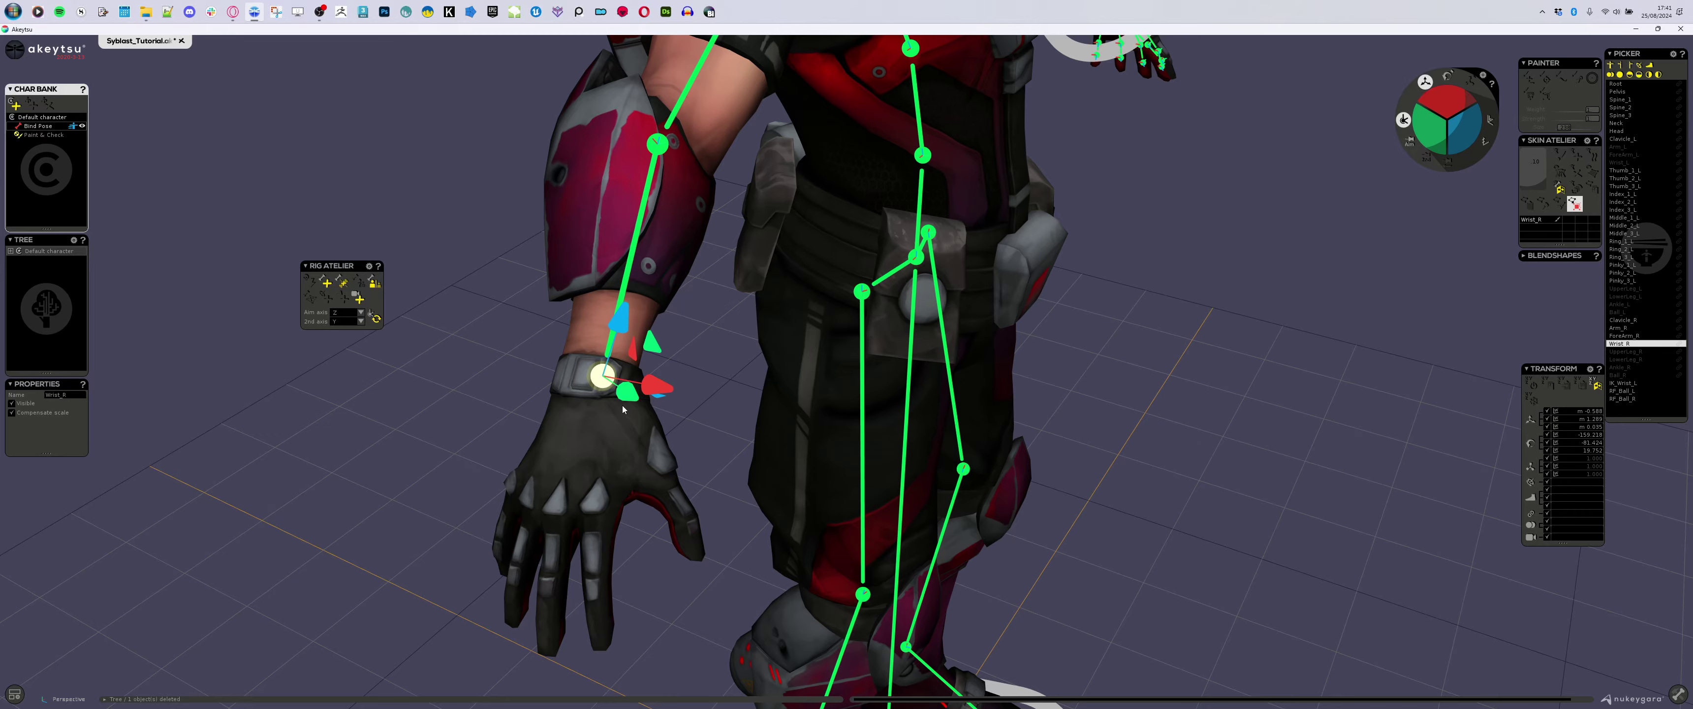
key("Delete")
- Start joint creation from the right forearm joint and open the Rig Atelier preferences
left_click(657, 146)
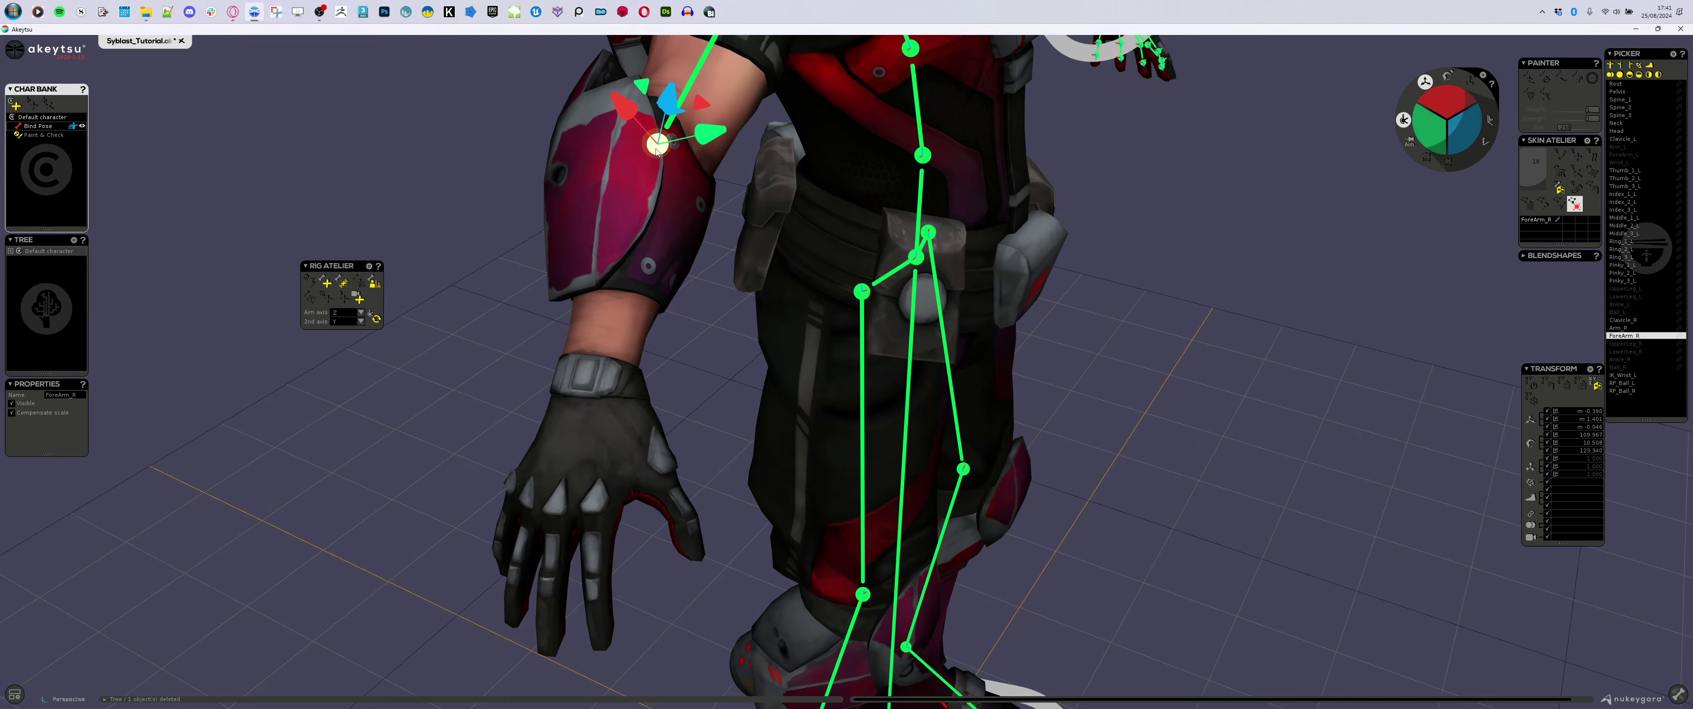
mouse_move(736, 414)
left_mouse_down("alt")
mouse_move(658, 421)
mouse_move(755, 411)
left_mouse_up("alt")
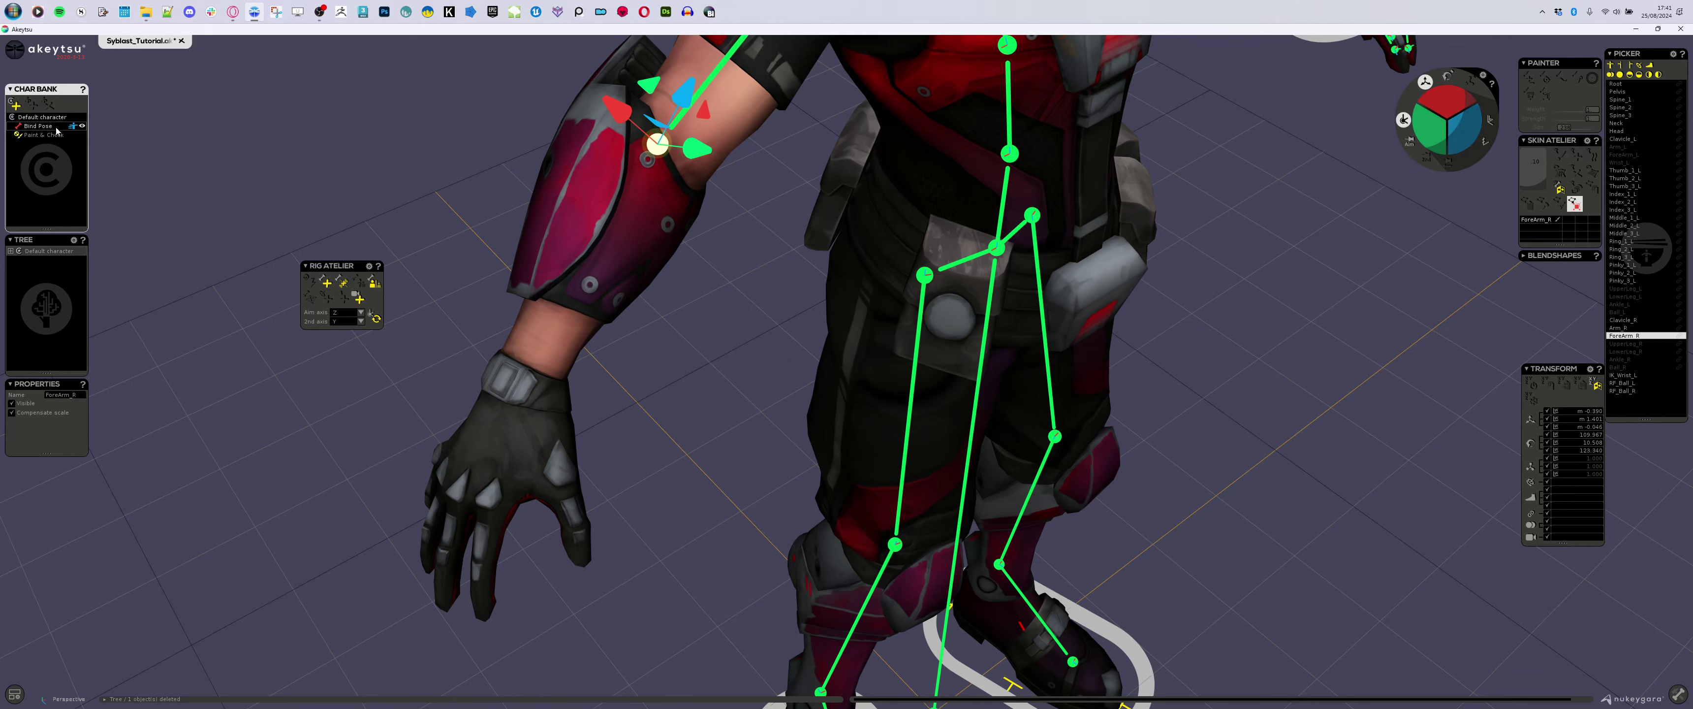
left_click_drag(325, 270, 737, 318)
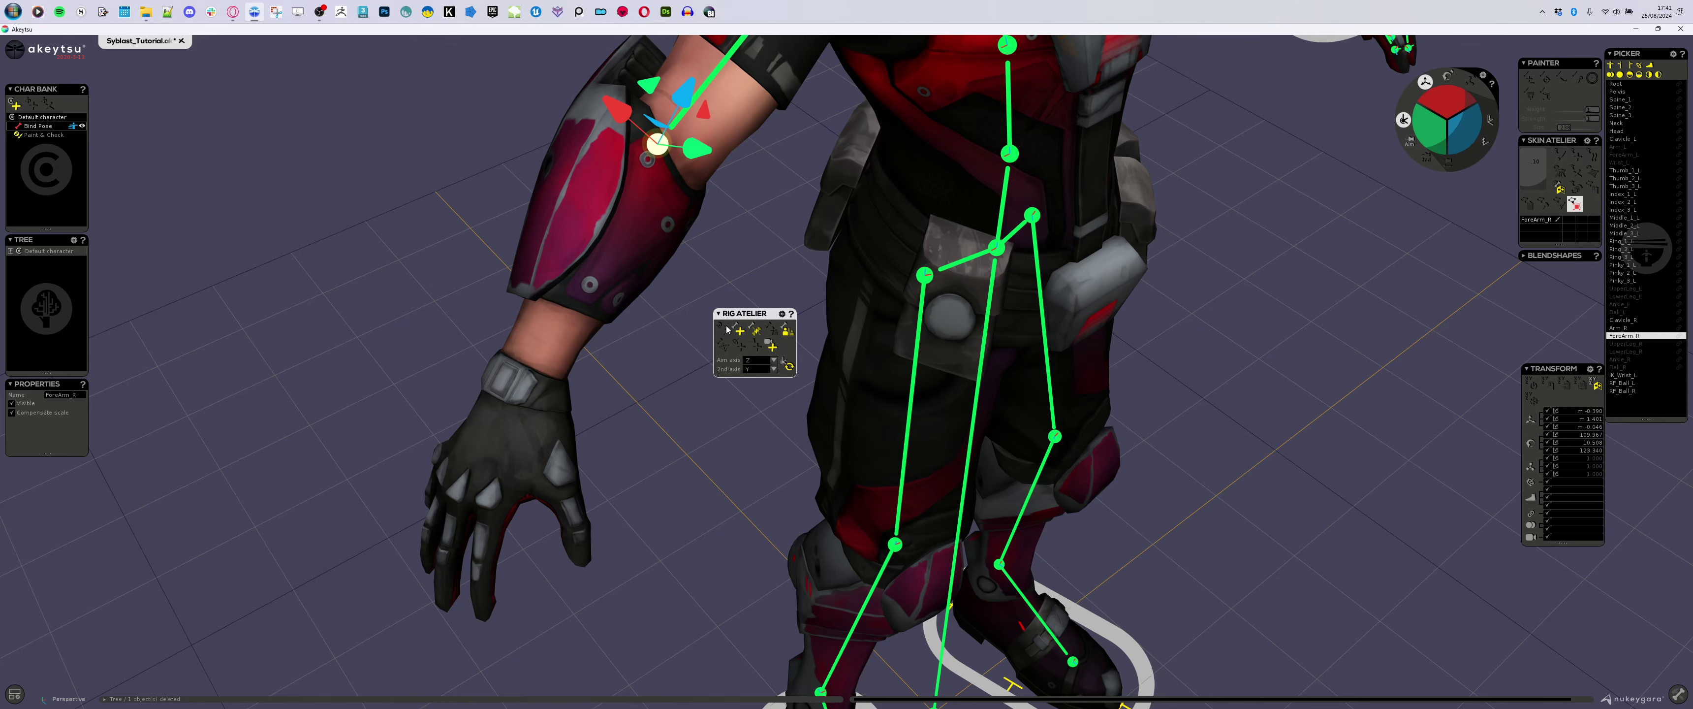
left_click(738, 331)
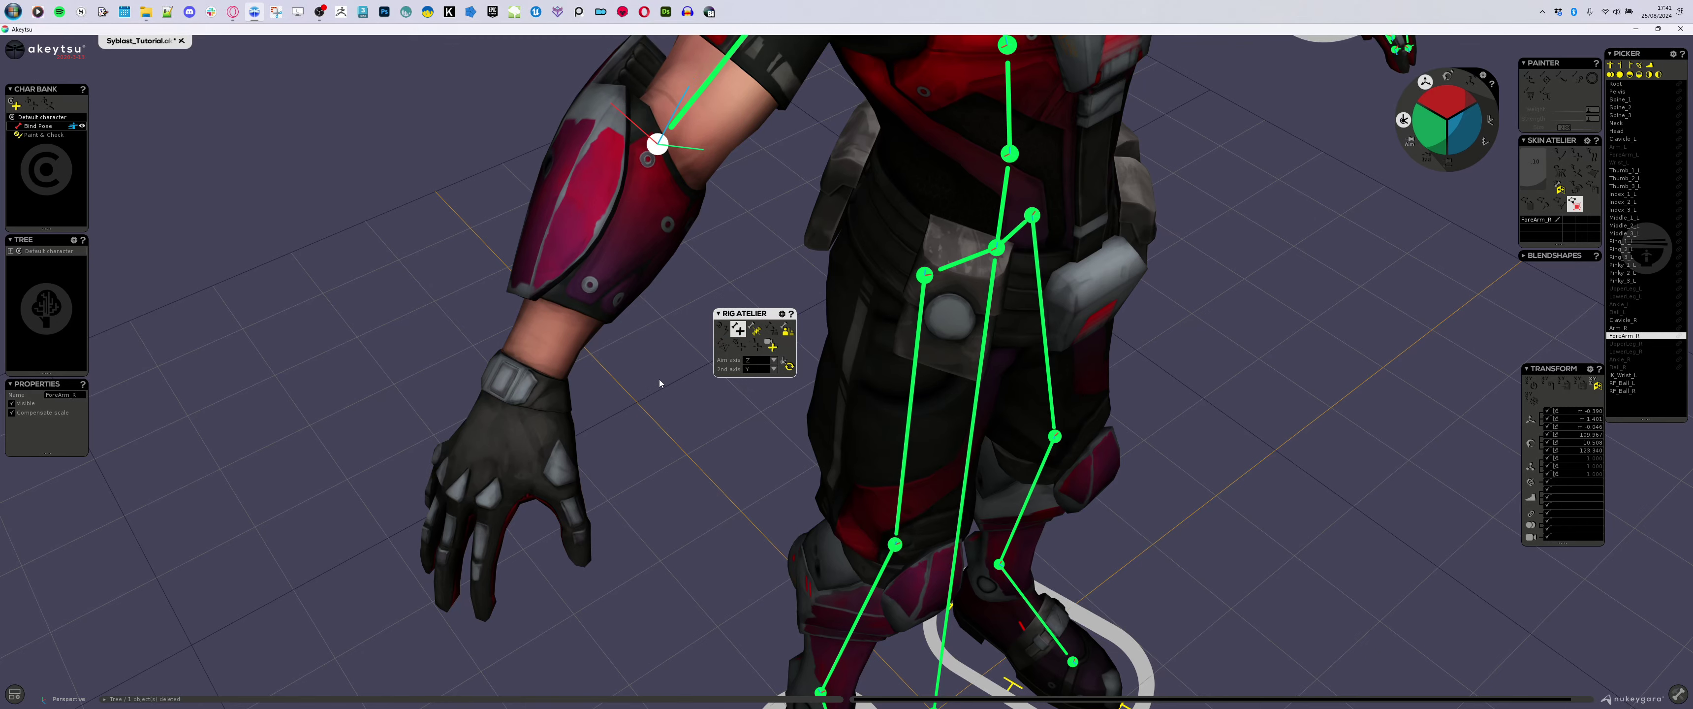
left_click_drag(585, 370, 617, 387, "alt")
left_click(781, 313)
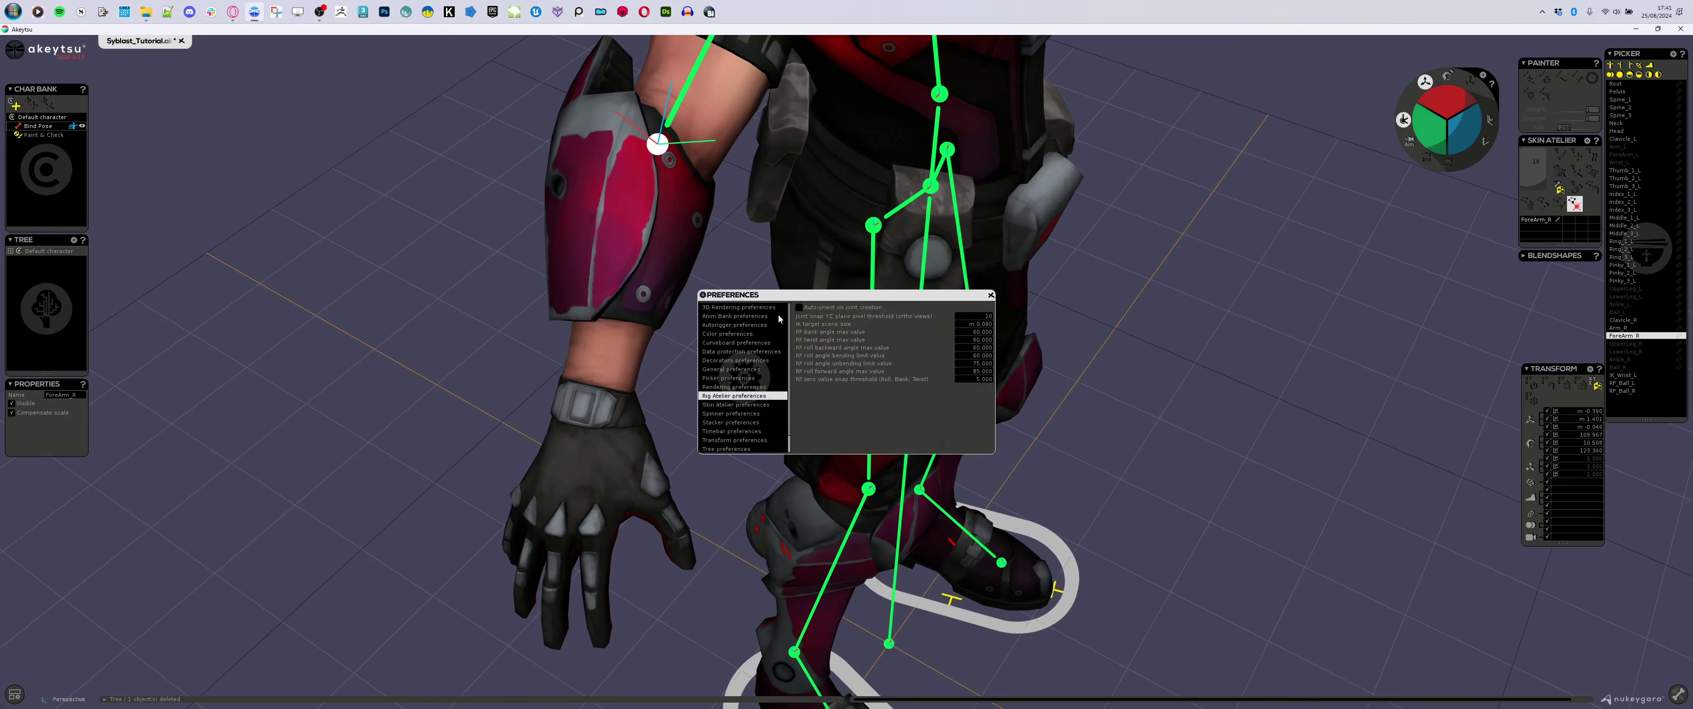
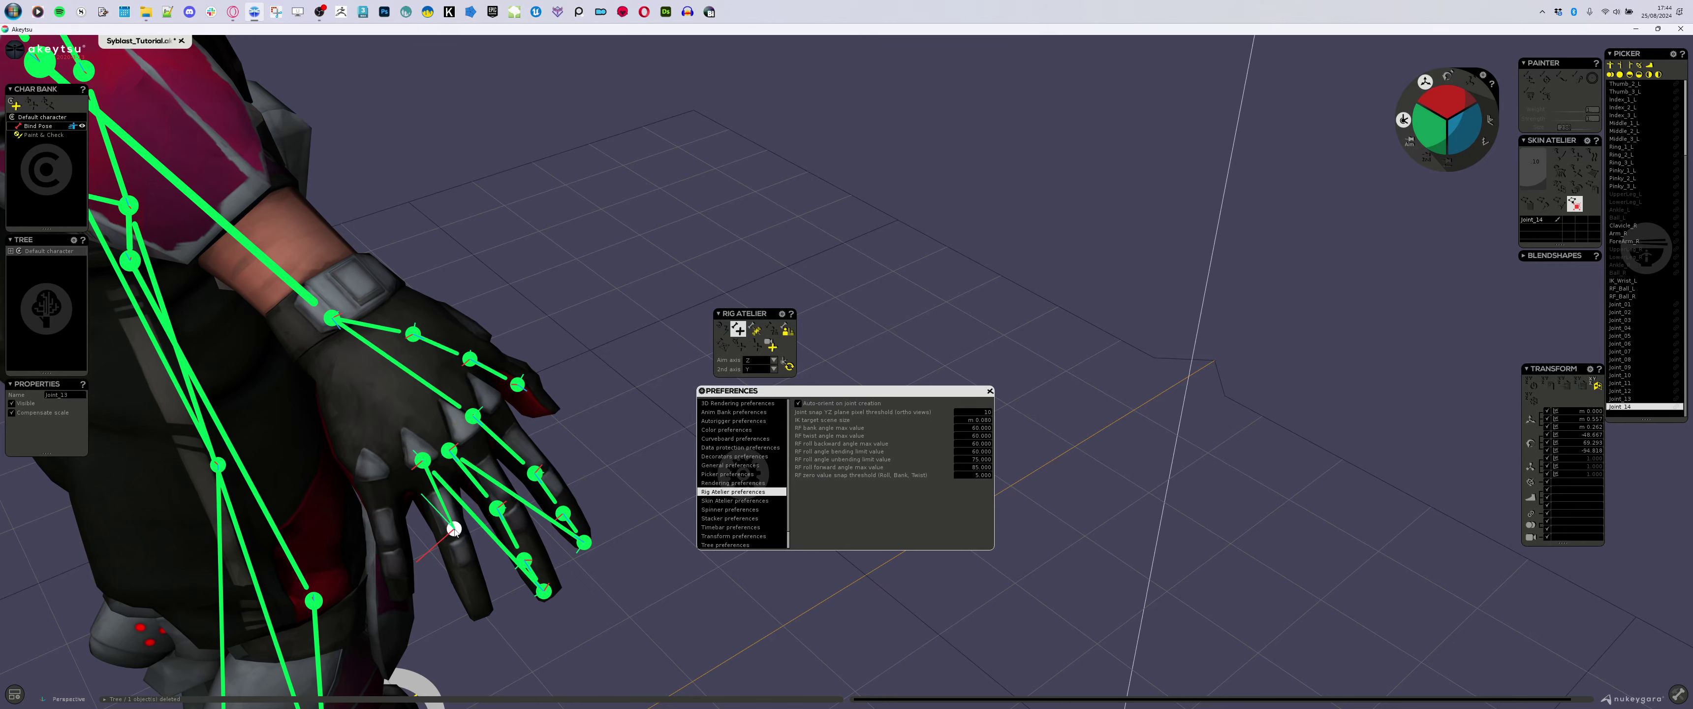
- Place the last two ring finger joints and four pinky joints, then close the preferences and end joint creation
left_click(468, 575)
left_click(478, 615)
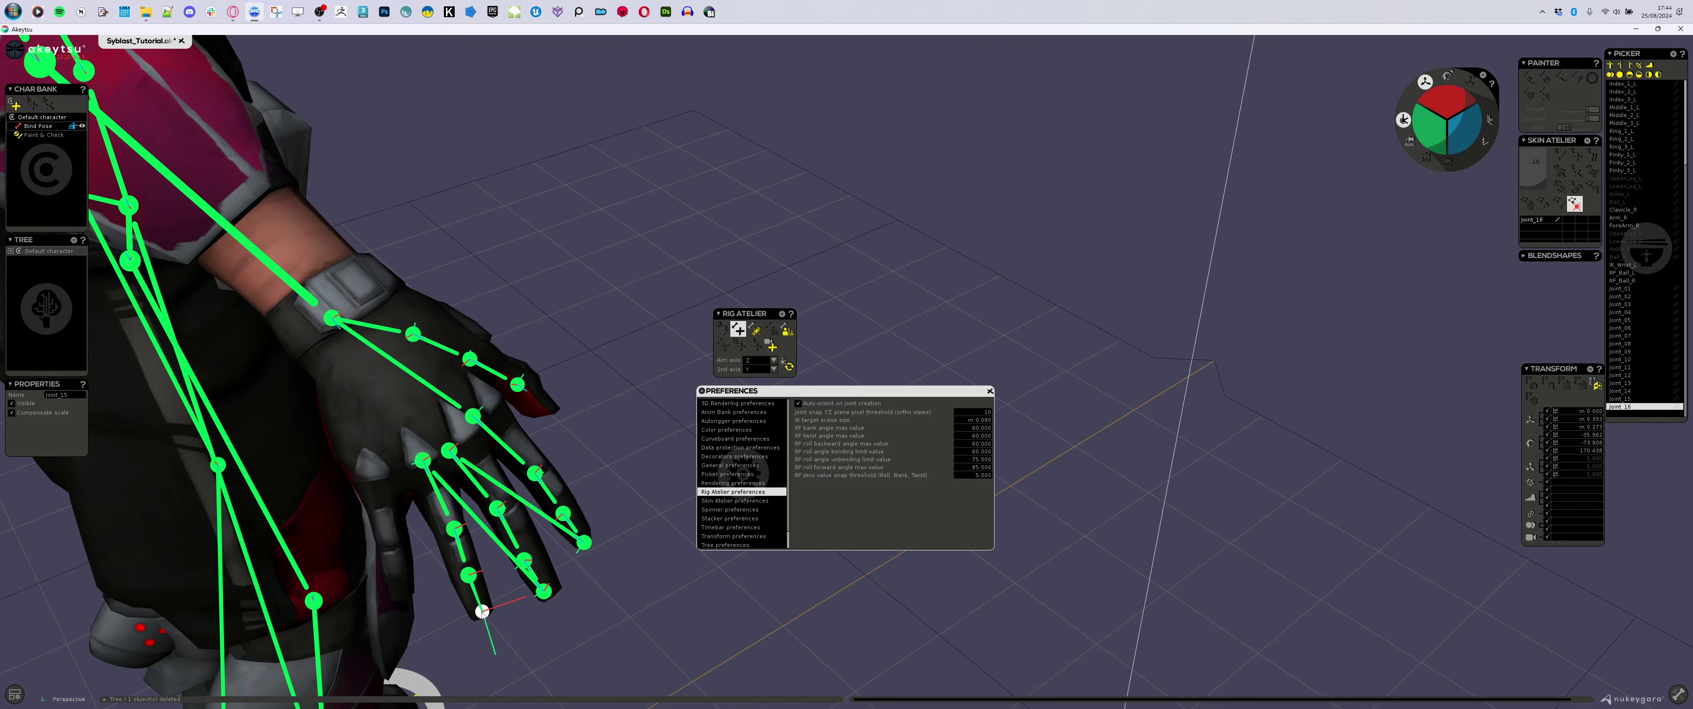
left_click_drag(482, 611, 423, 501, "alt")
left_click(363, 483)
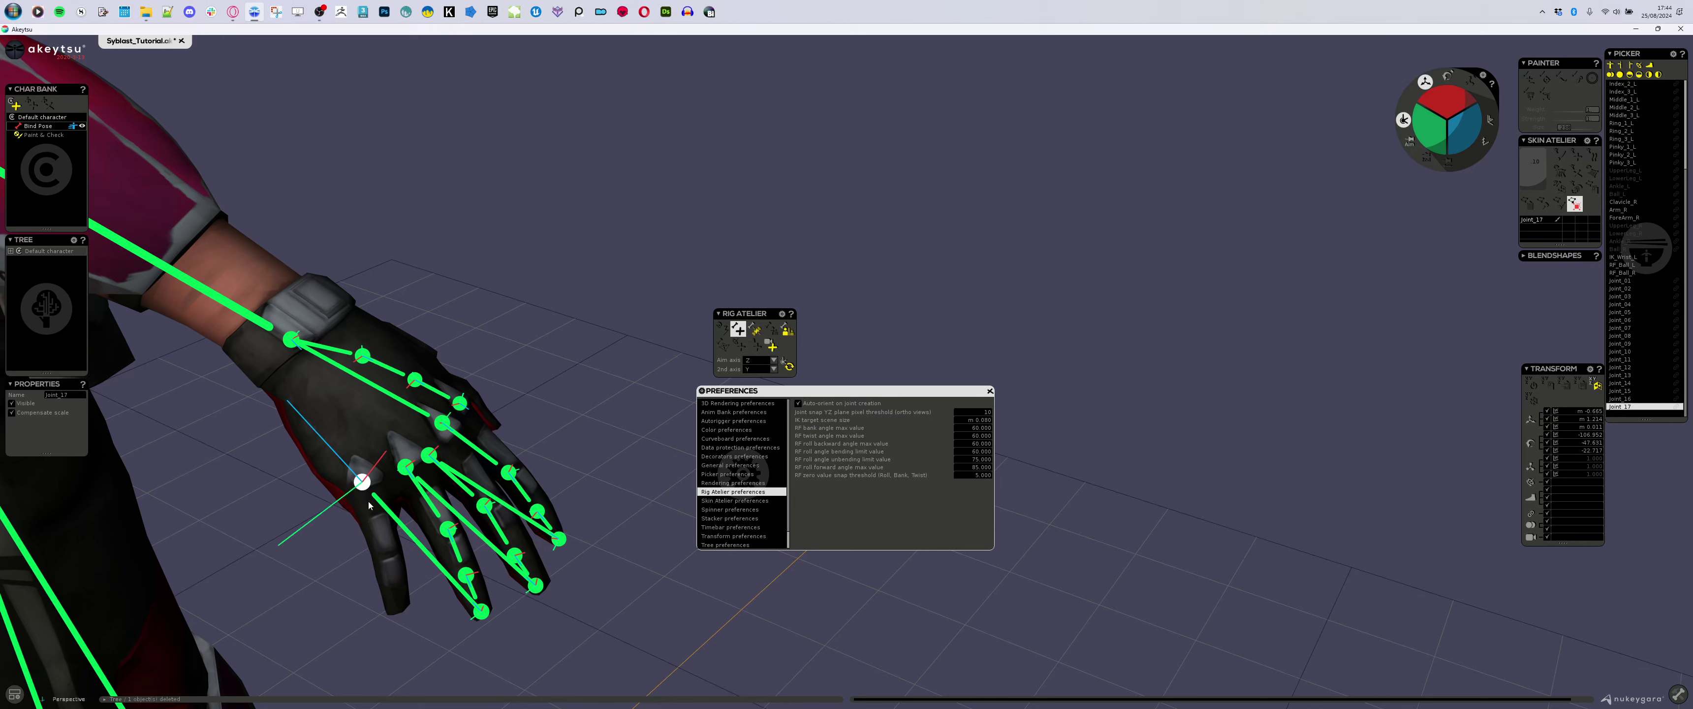
left_click(383, 538)
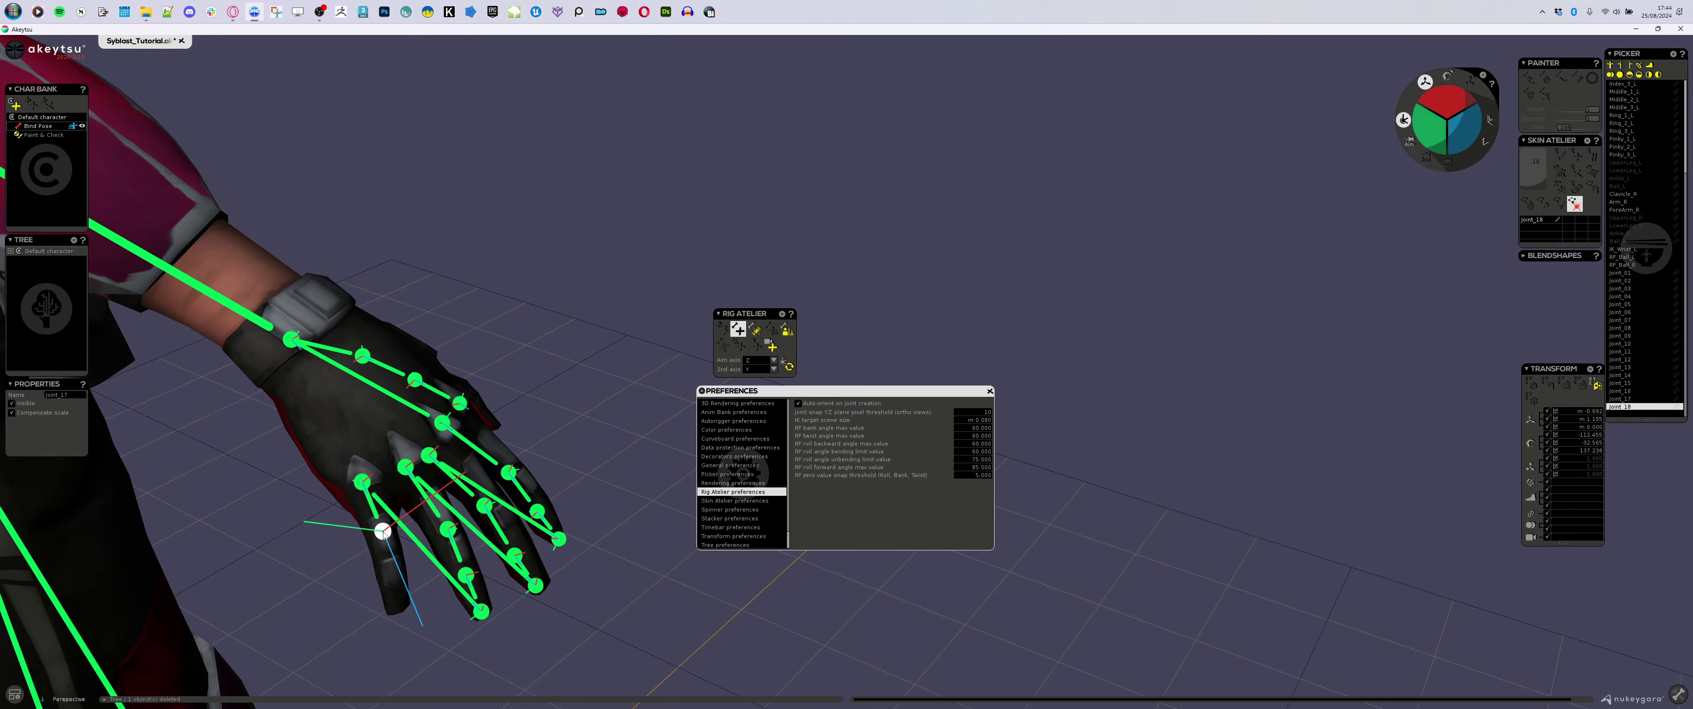
left_click(390, 564)
left_click(397, 603)
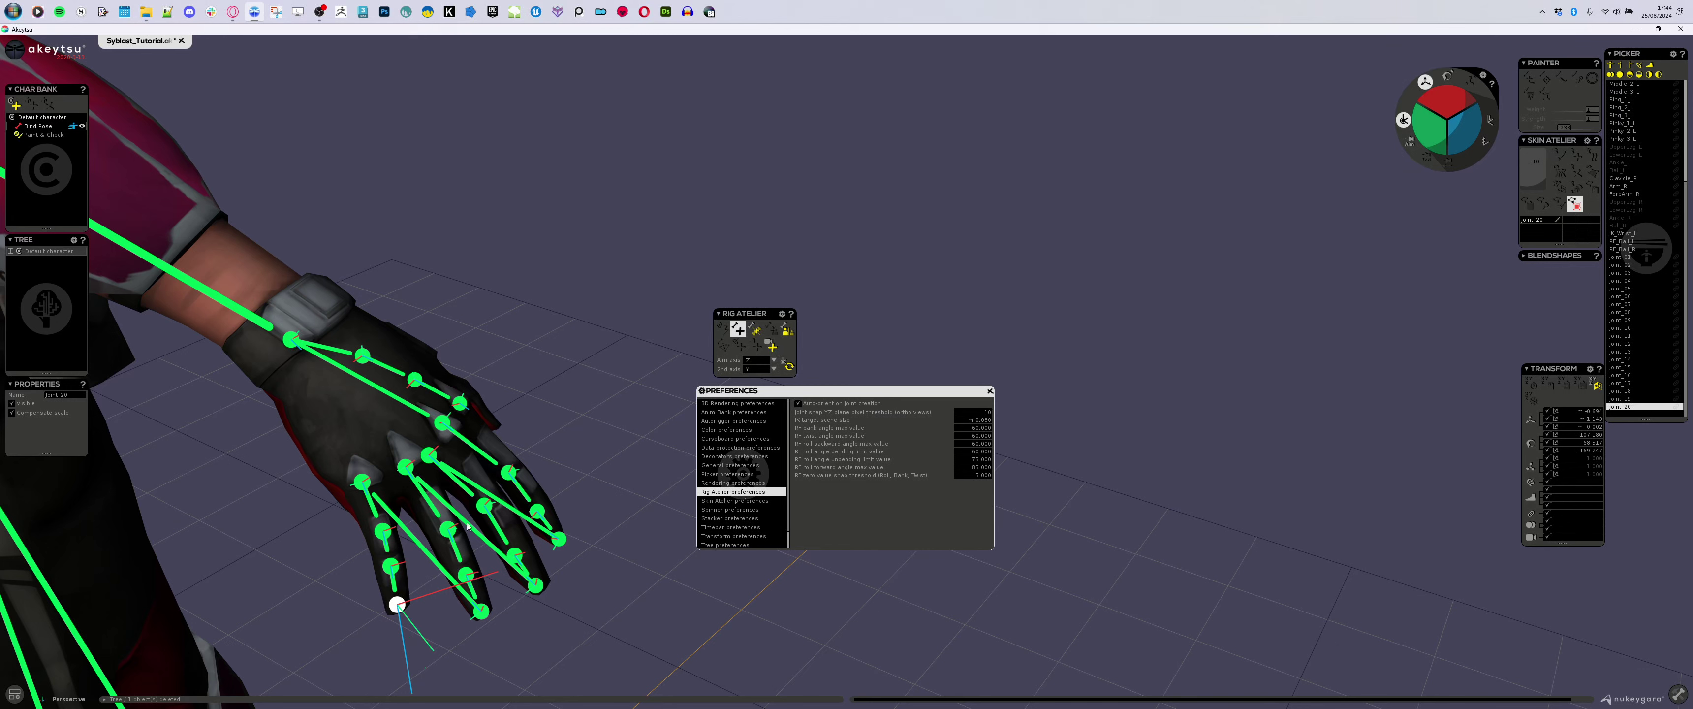
left_click(990, 391)
key("Escape")
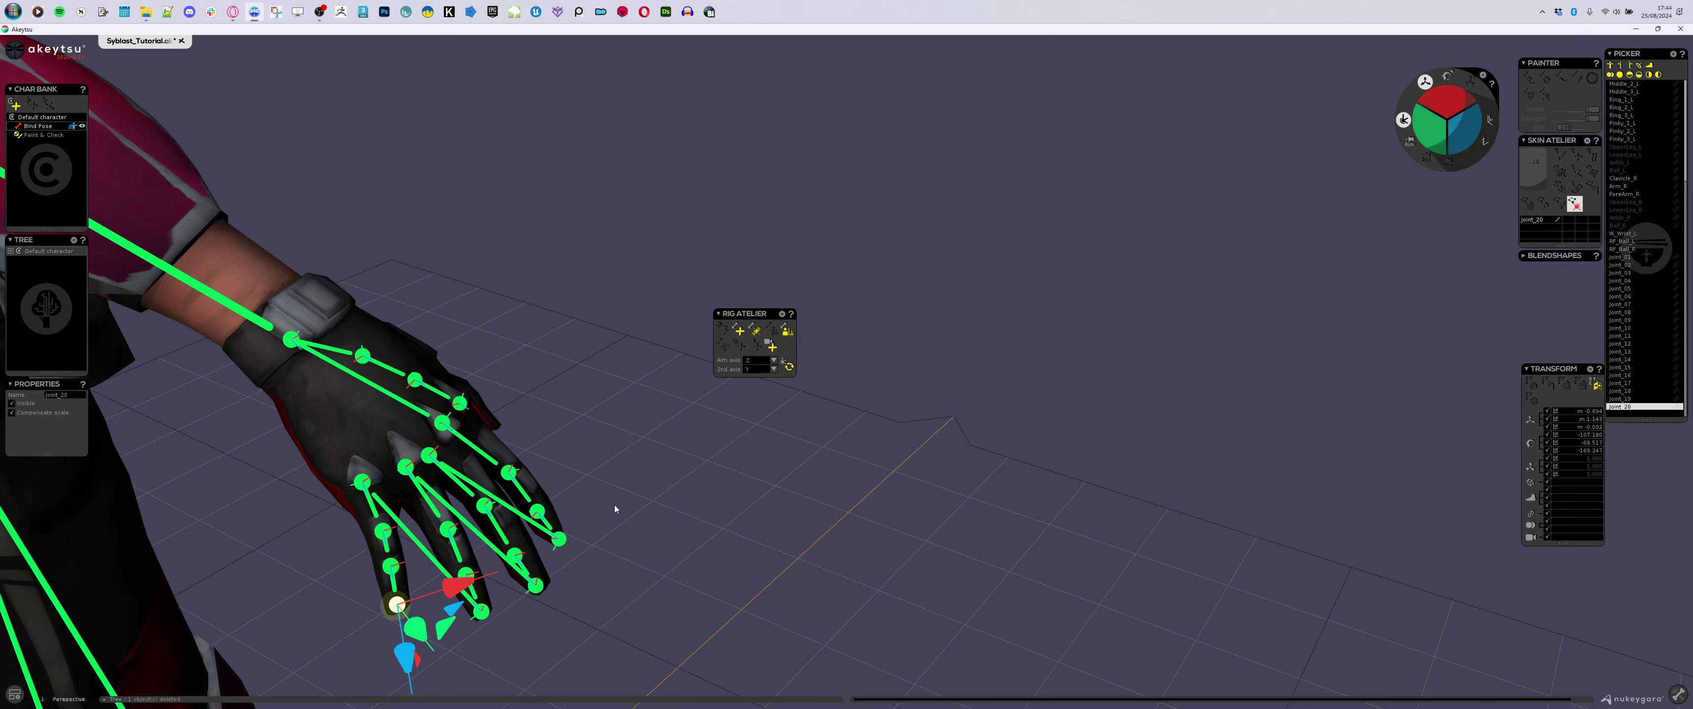
- Parent the base joints of the pinky, ring and middle fingers to the wrist joint, joint_01
left_click(362, 483)
left_click(405, 466)
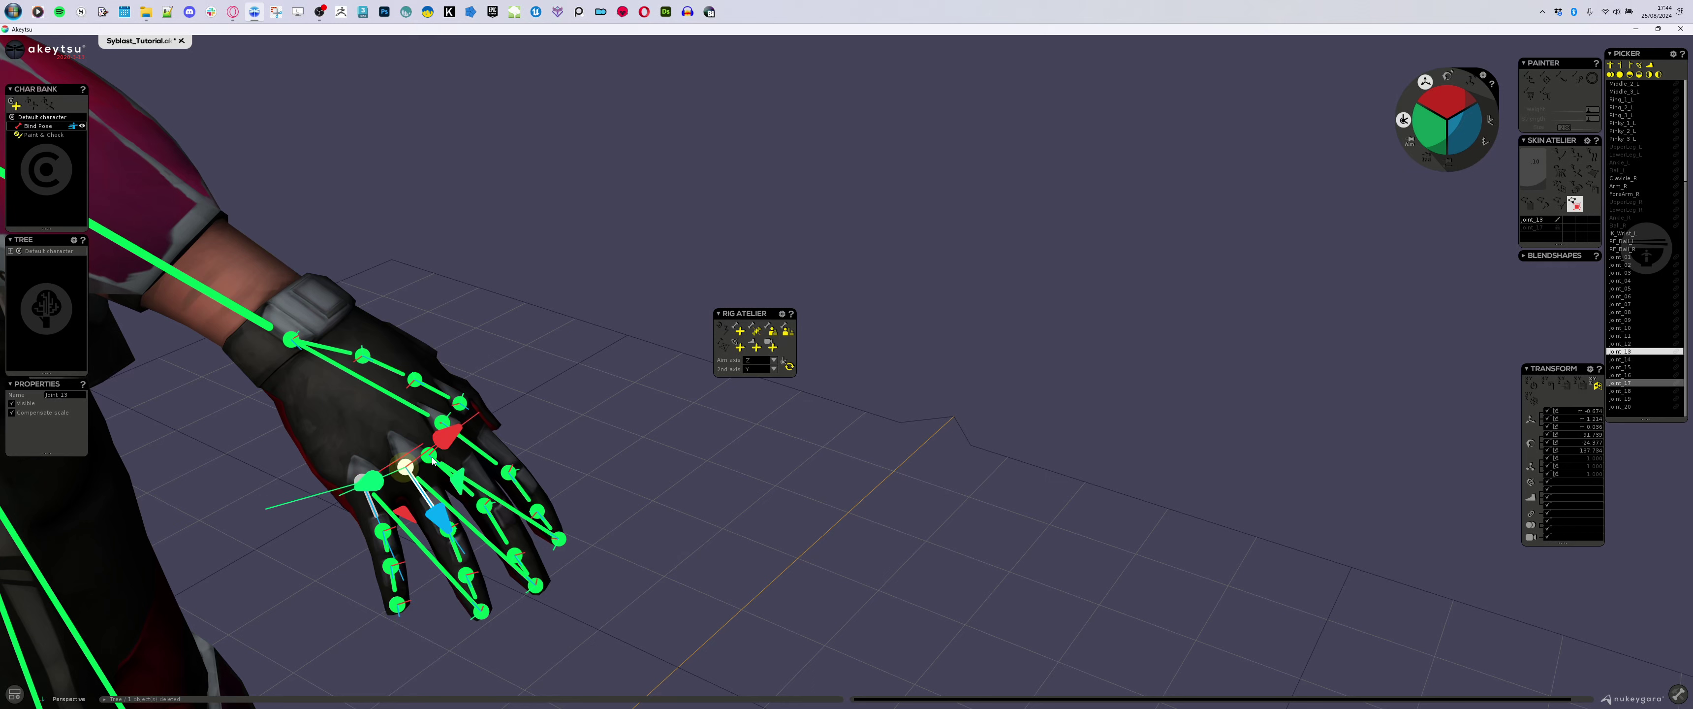
left_click(429, 454, "shift")
left_click(290, 339, "shift")
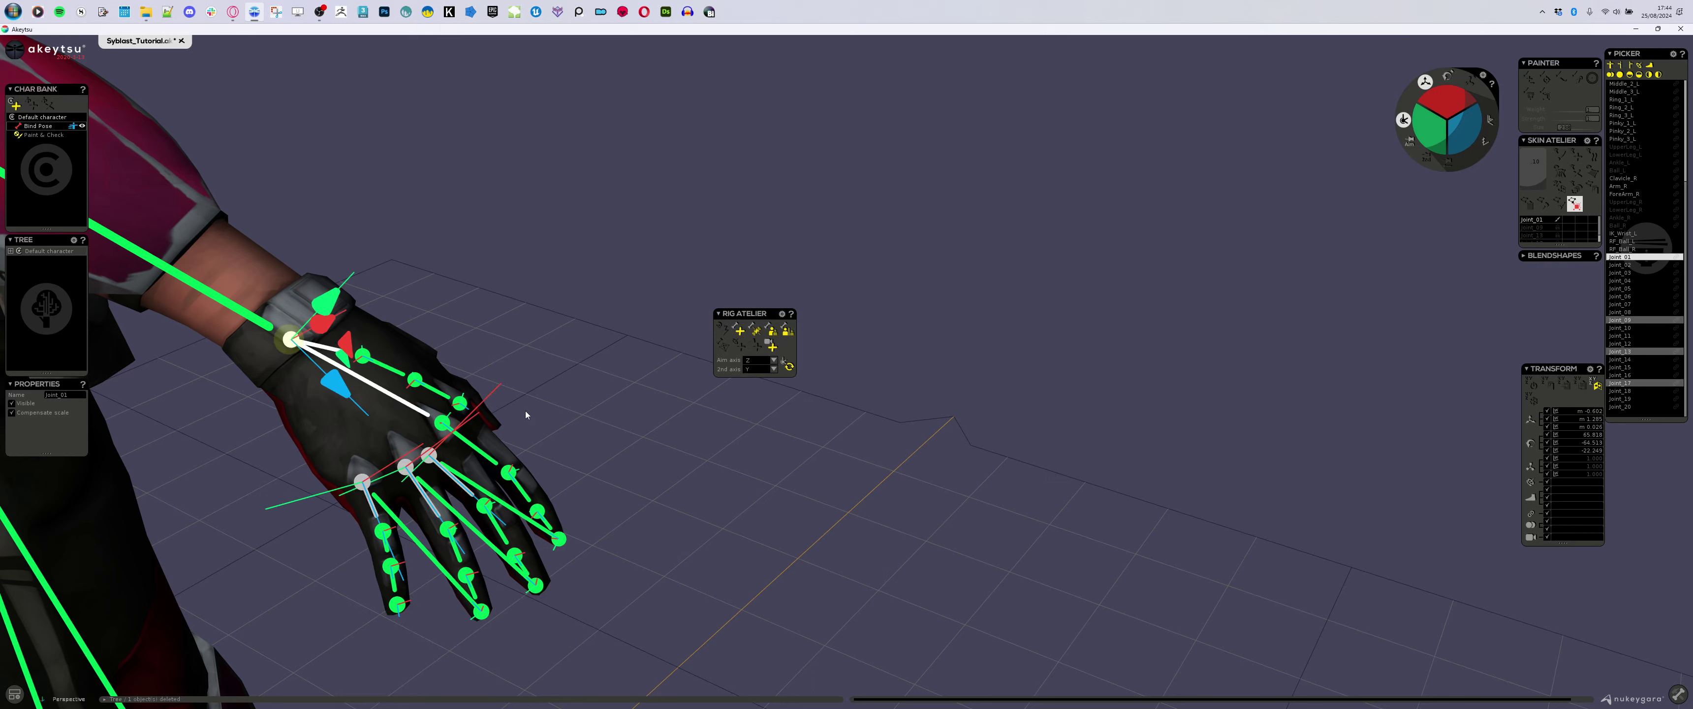
left_click(774, 342)
- Delete the fingertip end joints of the index, middle, ring and pinky fingers
left_click(558, 538)
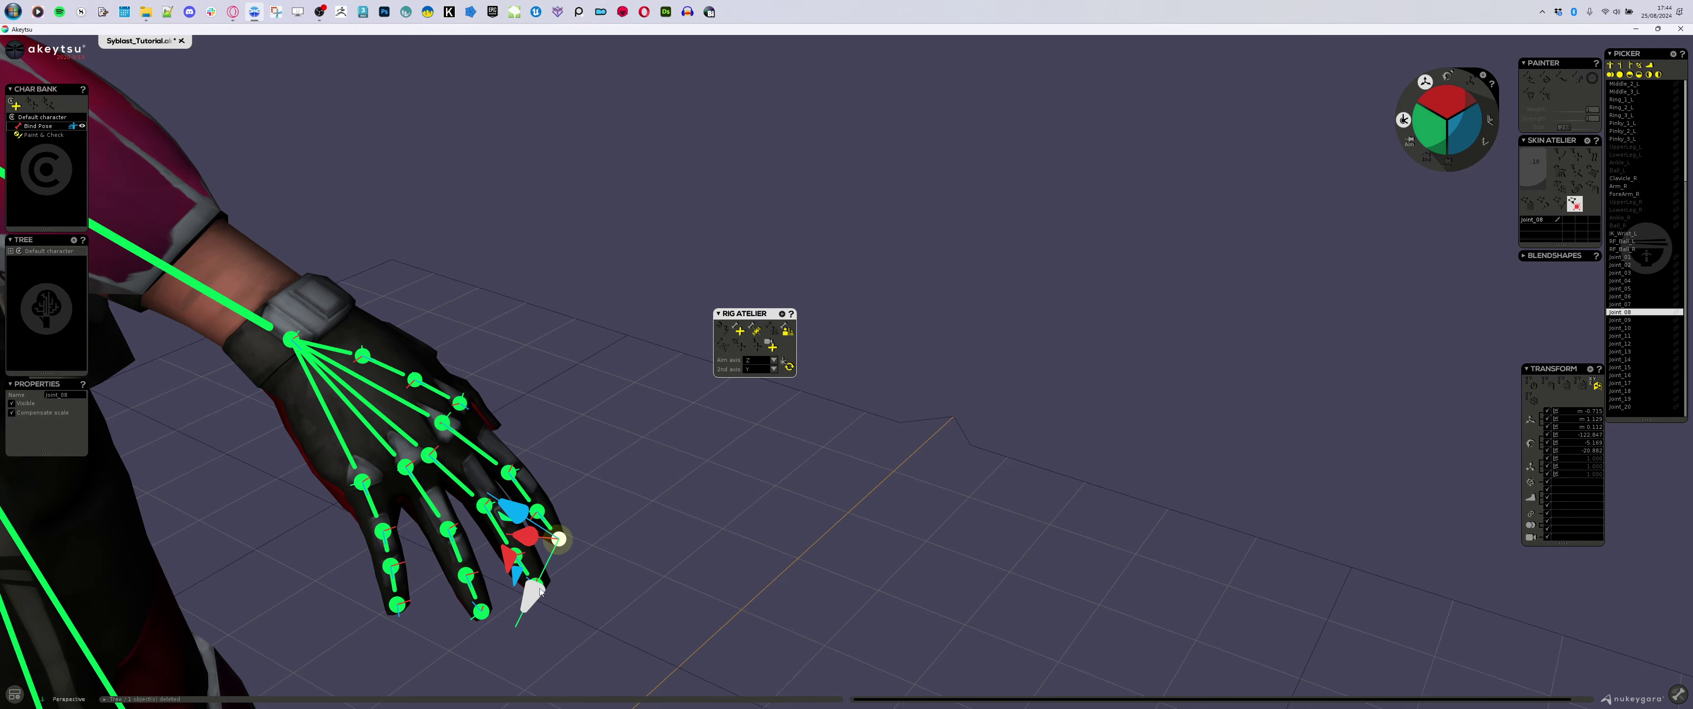
left_click(481, 610, "shift")
left_click(398, 603, "shift")
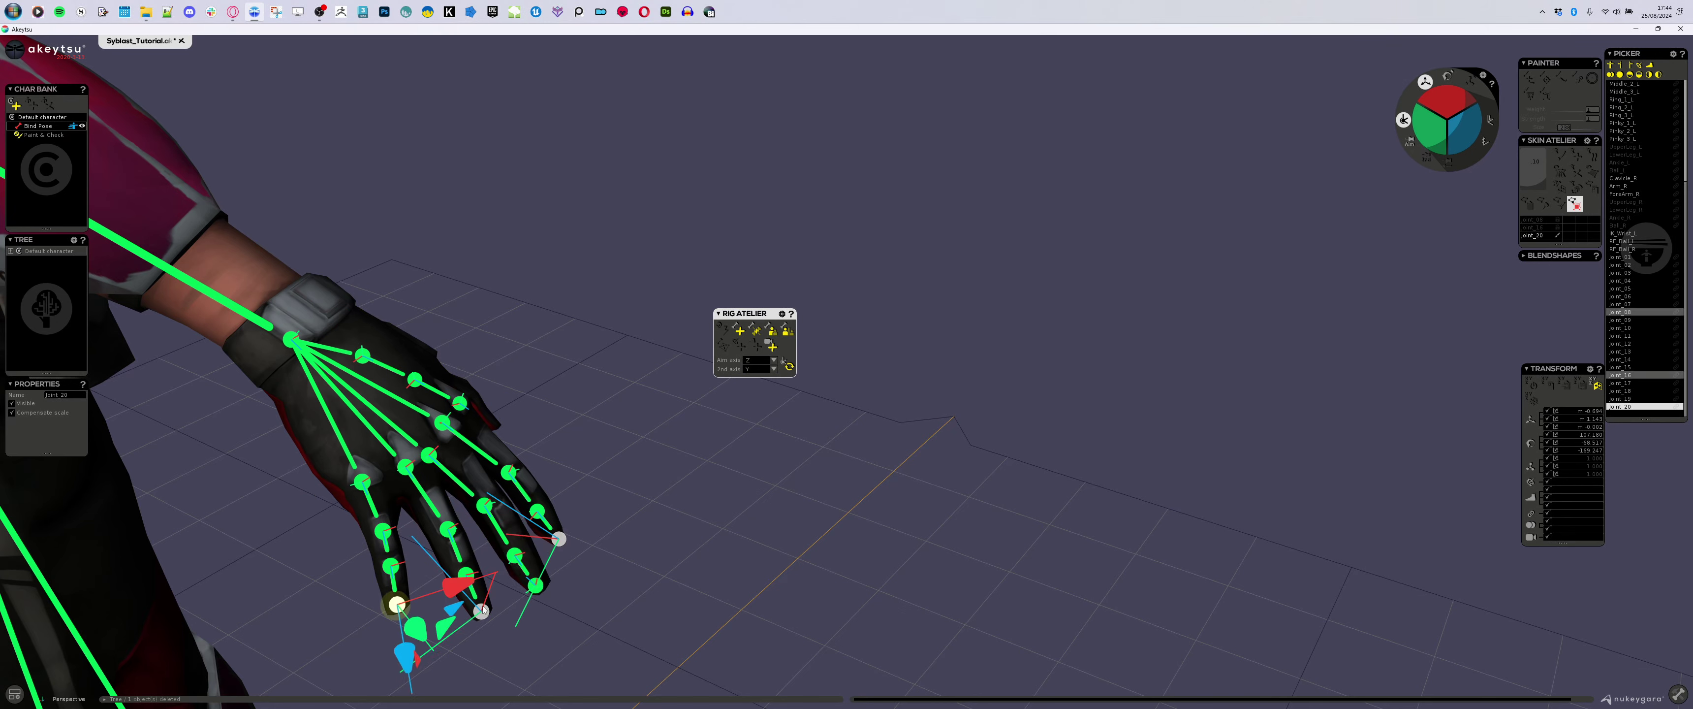
left_click(536, 591, "shift")
key("Delete")
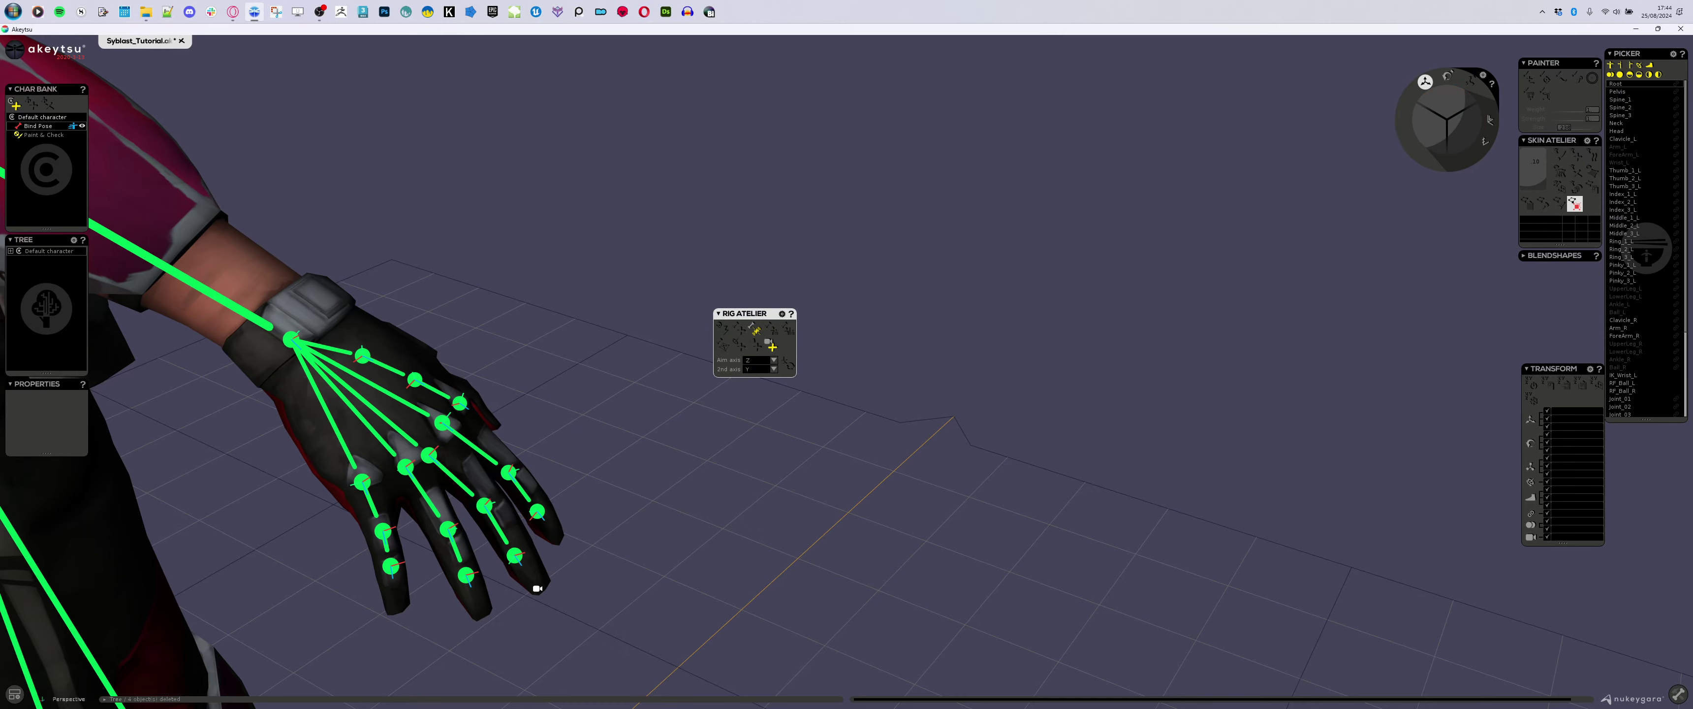
left_click_drag(467, 449, 339, 396, "alt")
scroll(552, 503, "up", 5)
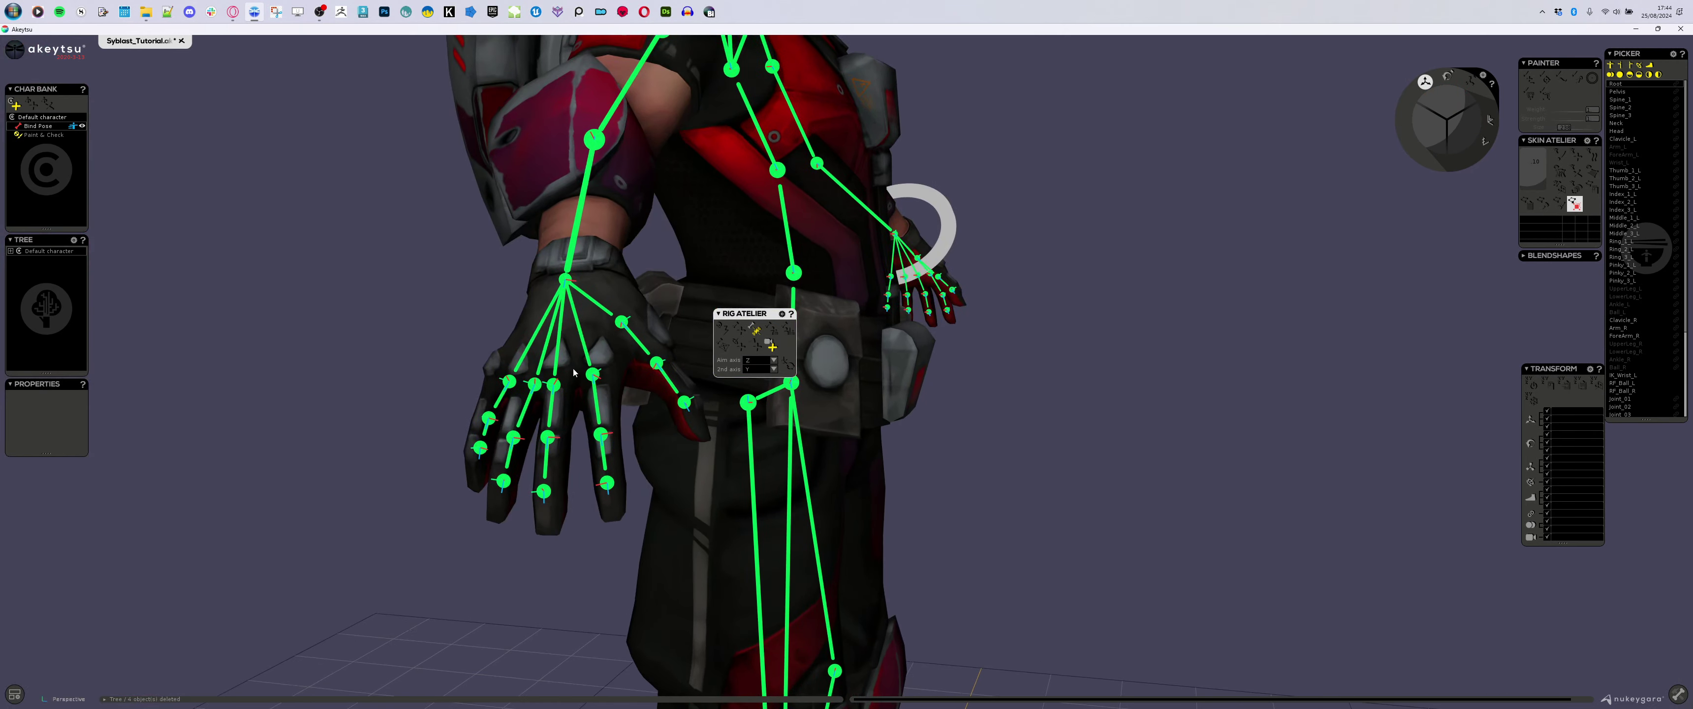
- Twist the right thumb's base joint, joint_02, about its bone axis to line it up with the thumb's bend
left_click(552, 306)
middle_click_drag(598, 548, 543, 413)
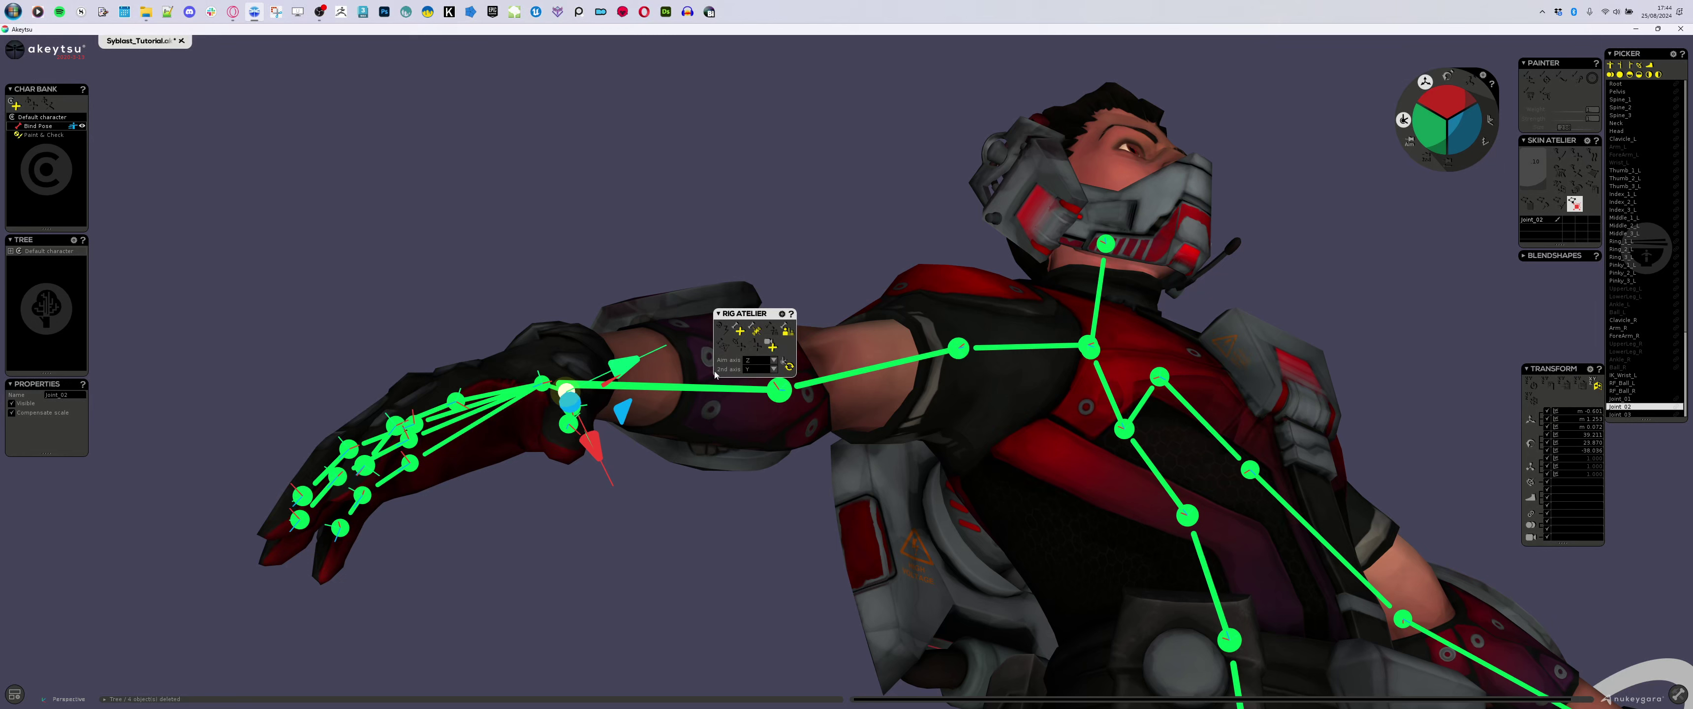
left_click(1445, 78)
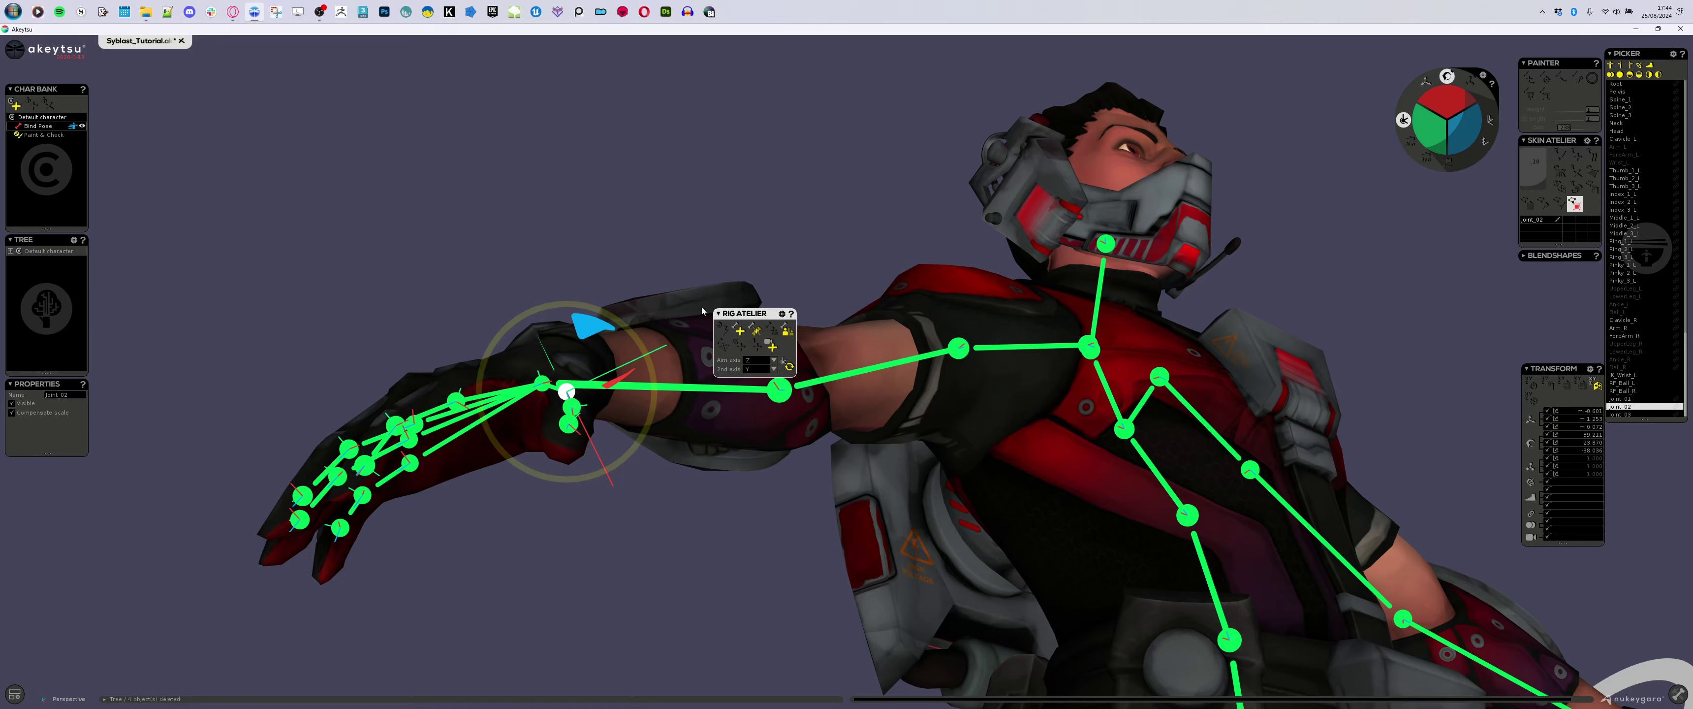
middle_click_drag(672, 174, 655, 288)
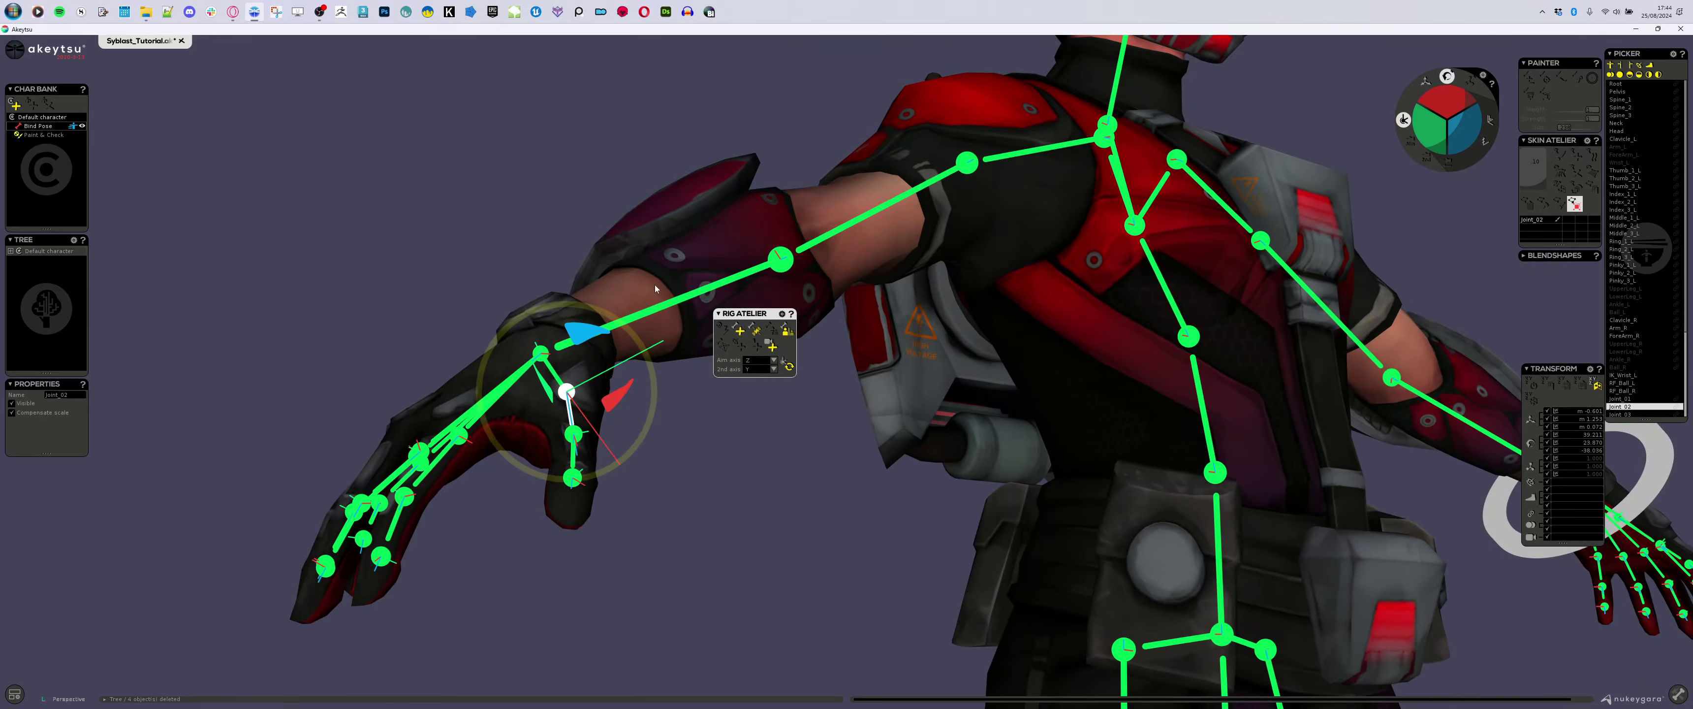
scroll(559, 403, "up", 3)
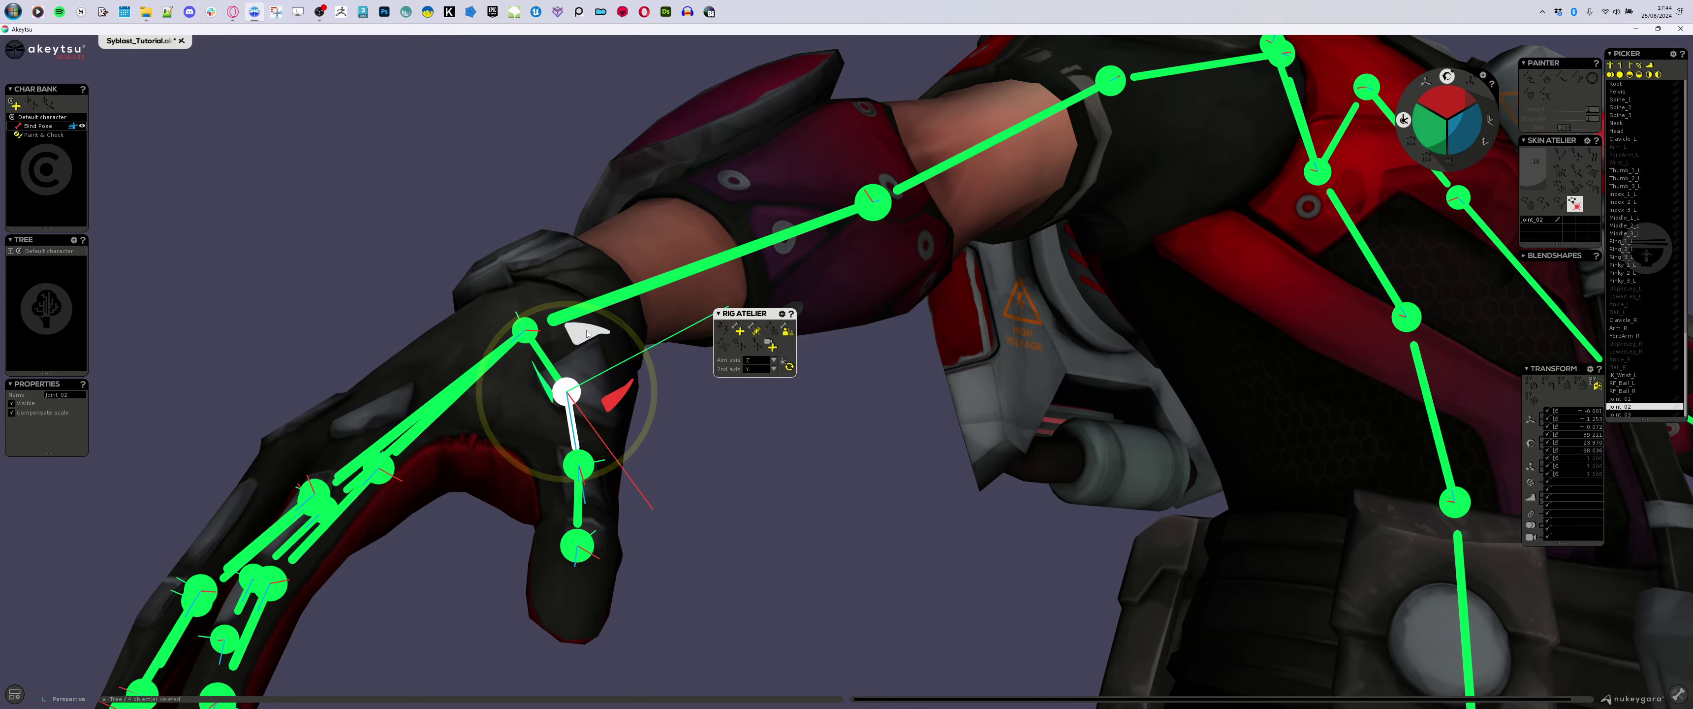
middle_click_drag(695, 587, 685, 547)
left_click_drag(580, 324, 507, 220)
- Twist the thumb's middle and last joints, joint_03 and joint_04, about their bone axes to match the thumb's bend
left_click(569, 407)
left_click_drag(523, 261, 470, 212)
middle_click_drag(505, 207, 505, 239)
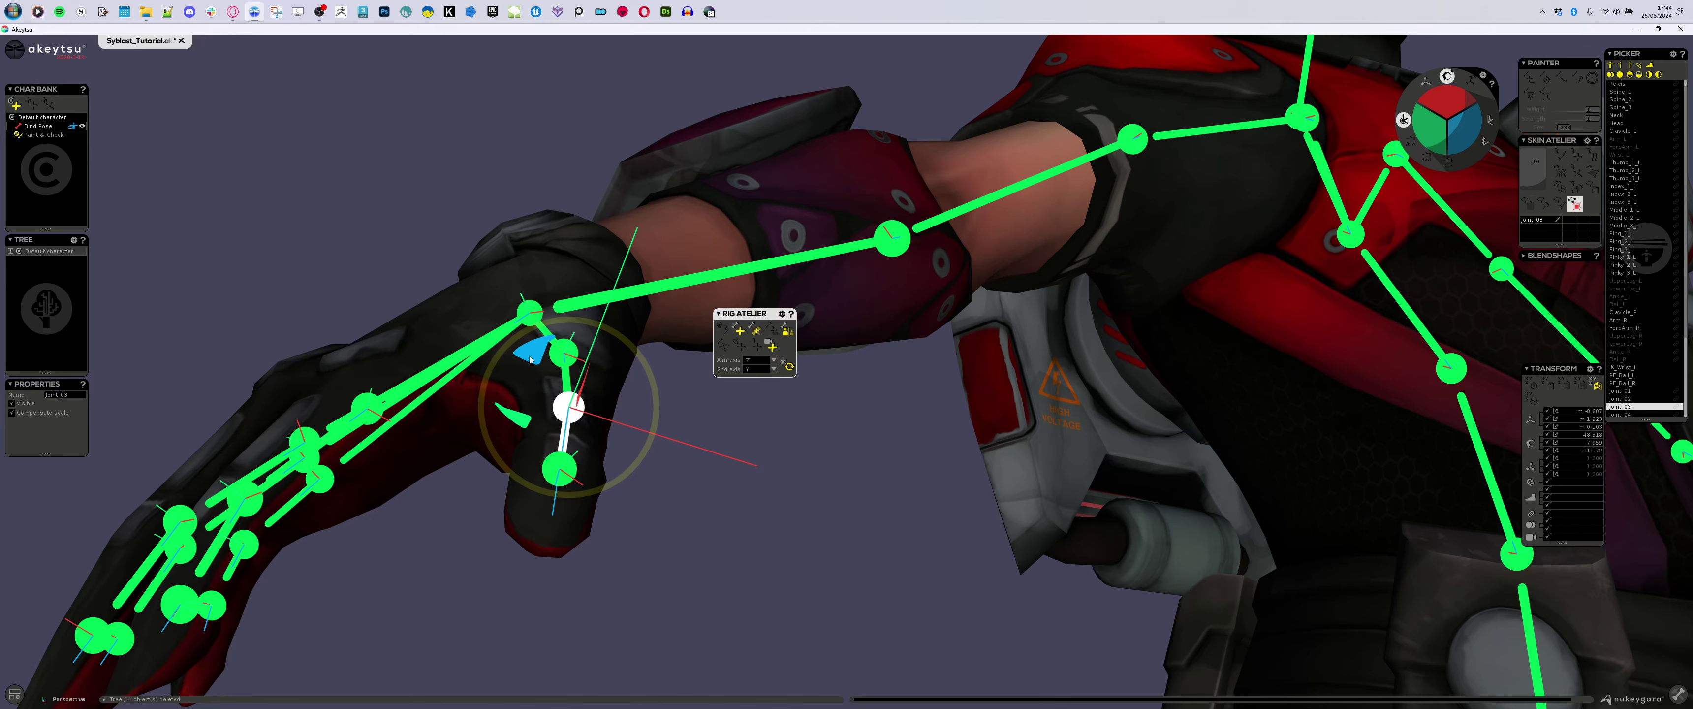
left_click(559, 469)
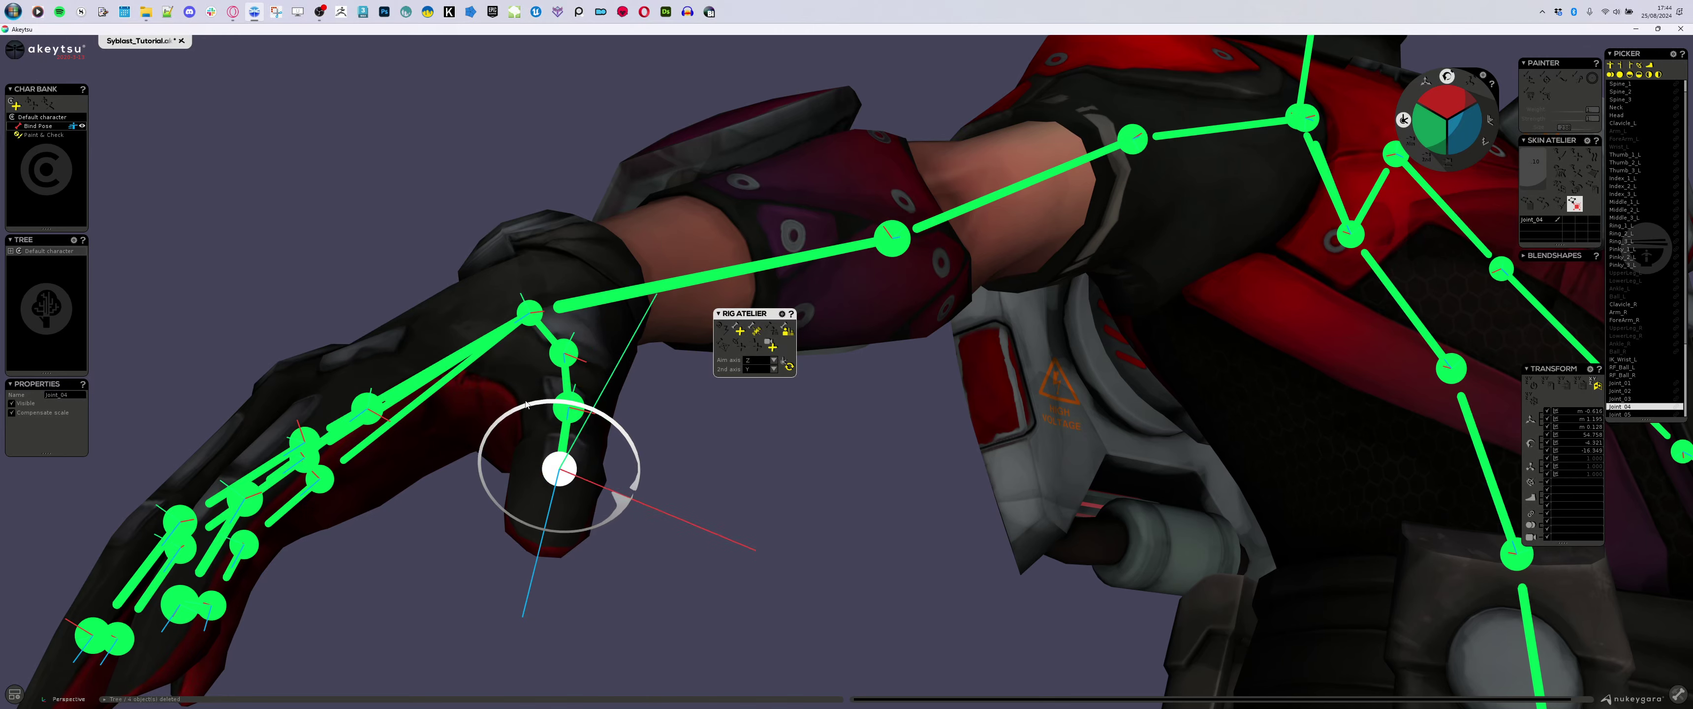
left_click_drag(526, 404, 478, 422)
middle_click_drag(295, 507, 400, 550)
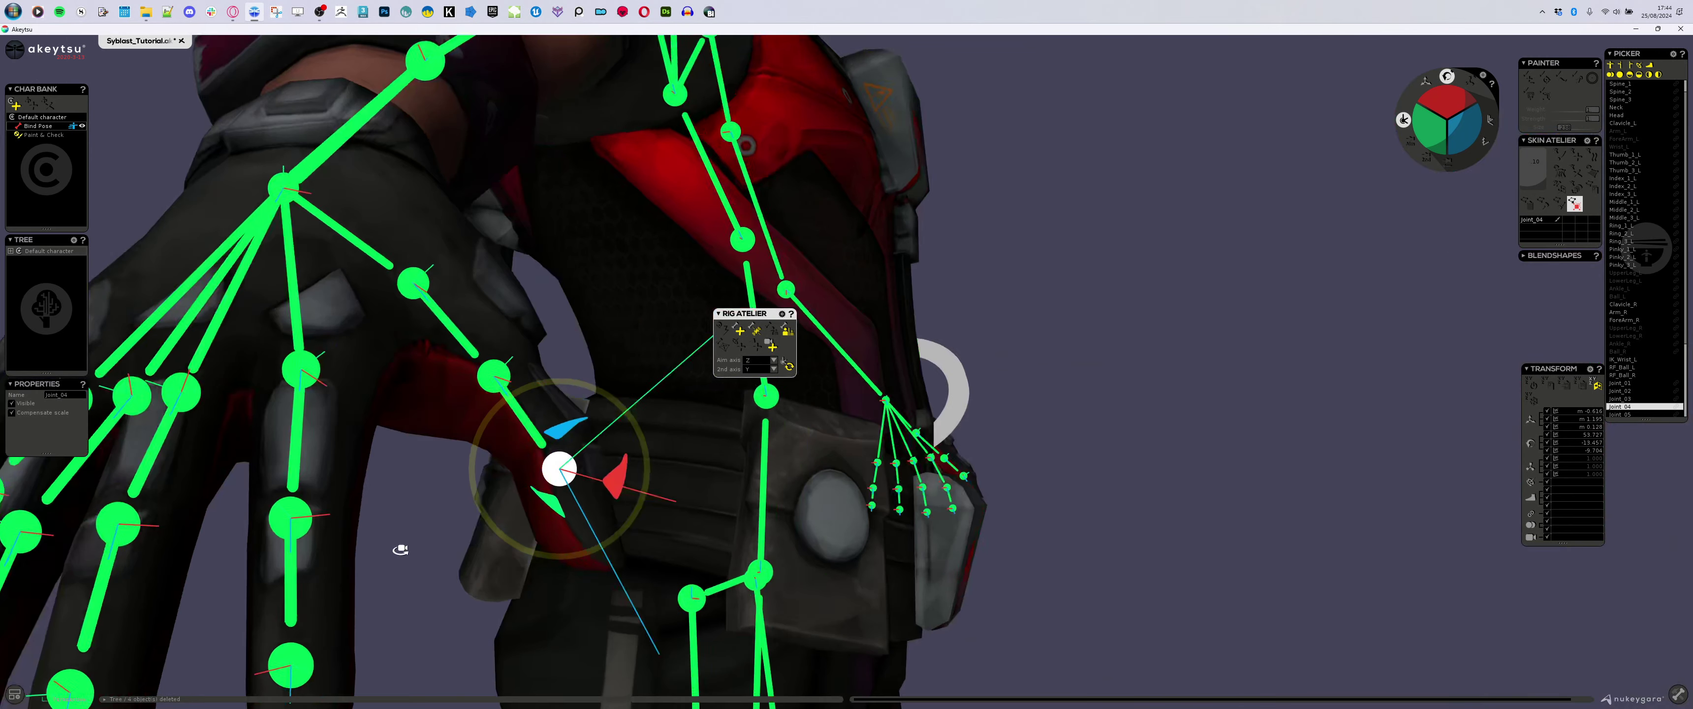
- Twist the three index finger joints, from joint_05 to joint_07, about their bone axes to match the finger's bend
left_click(293, 372)
middle_click_drag(294, 372, 516, 322)
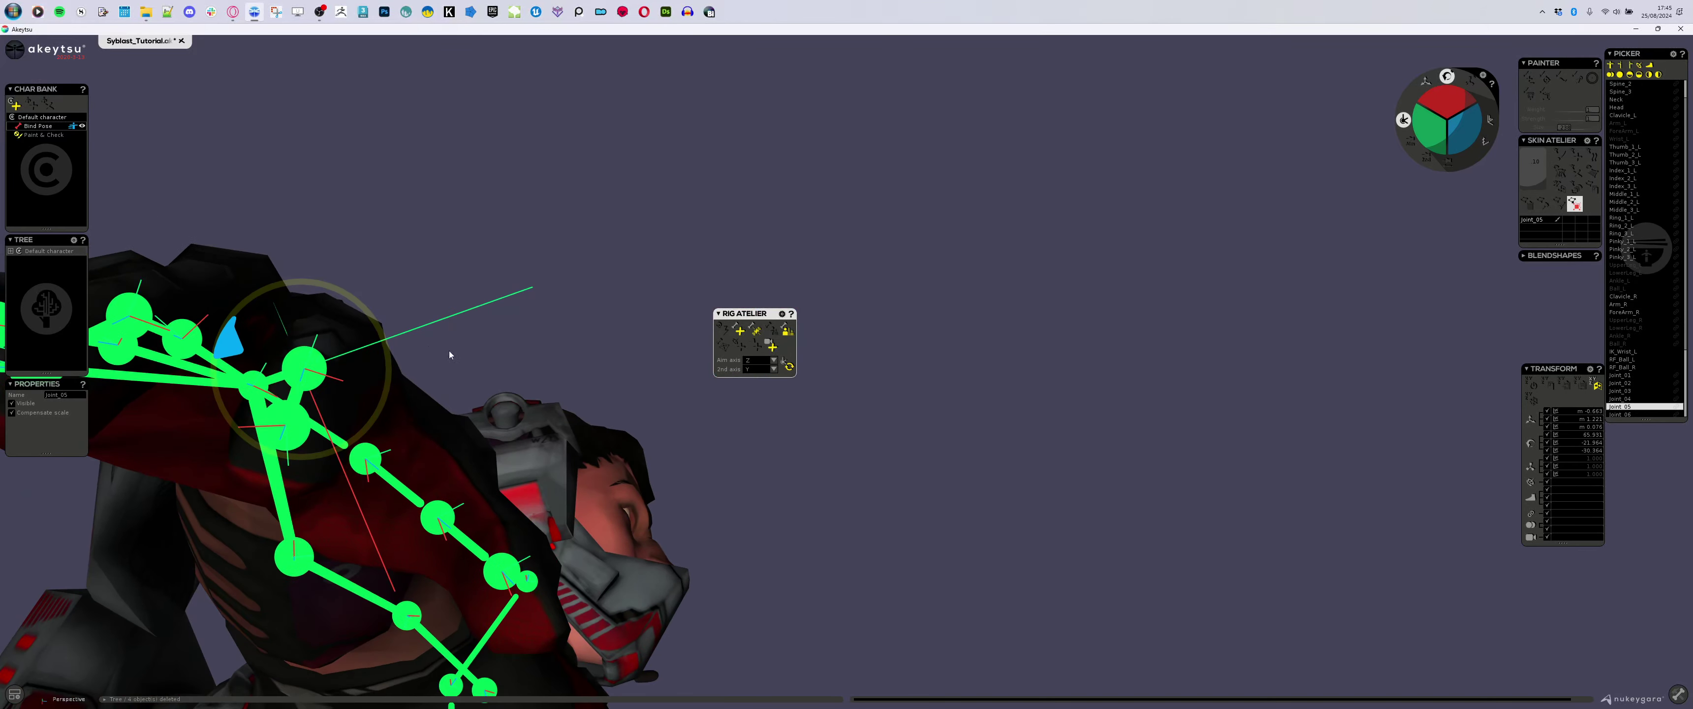
left_click_drag(229, 338, 227, 406)
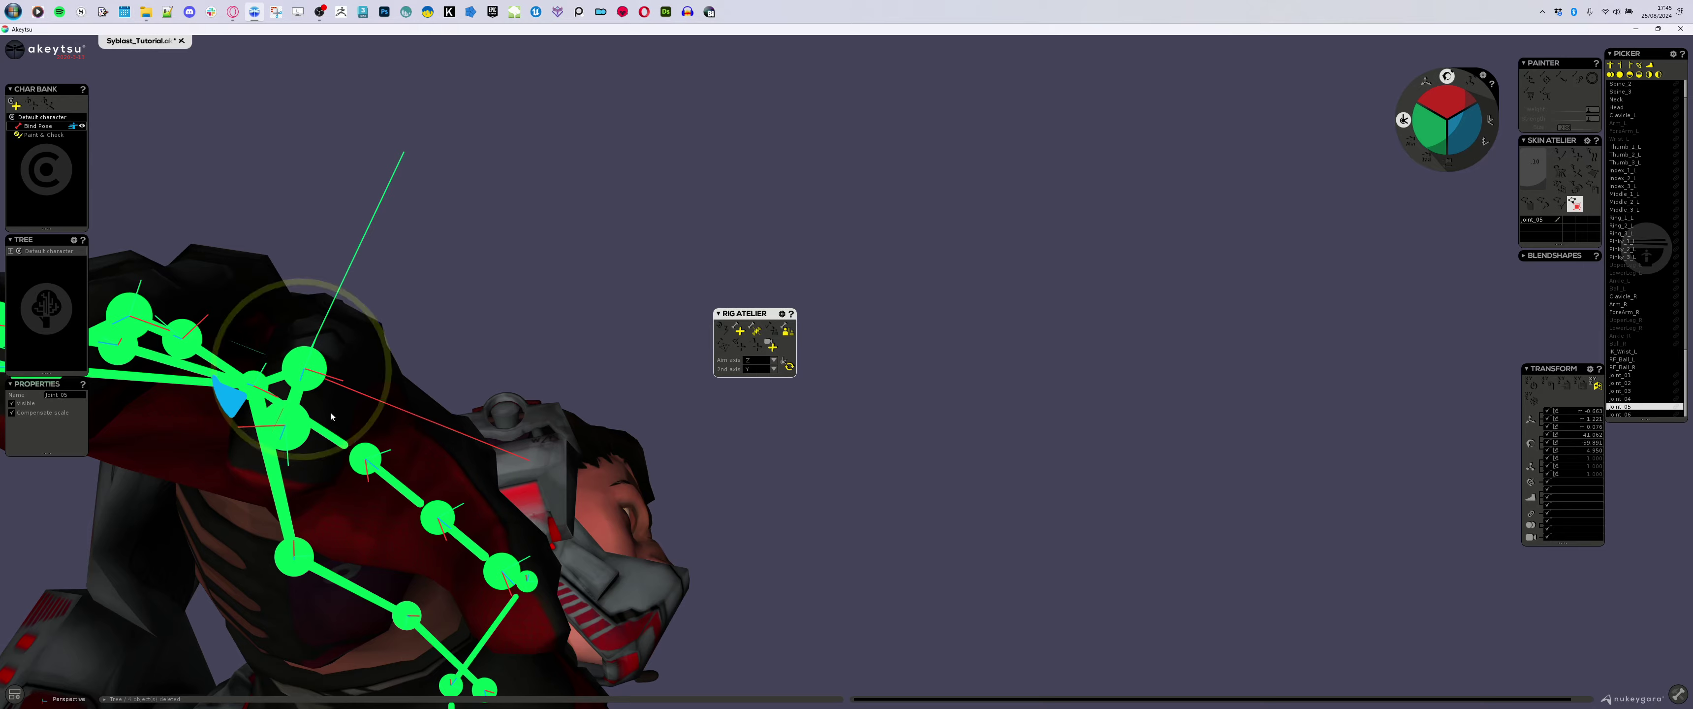
left_click(304, 369)
left_click_drag(266, 322, 264, 315)
mouse_move(540, 196)
middle_mouse_down()
mouse_move(521, 253)
mouse_move(556, 183)
middle_mouse_up()
left_click_drag(293, 302, 284, 305)
left_click(292, 412)
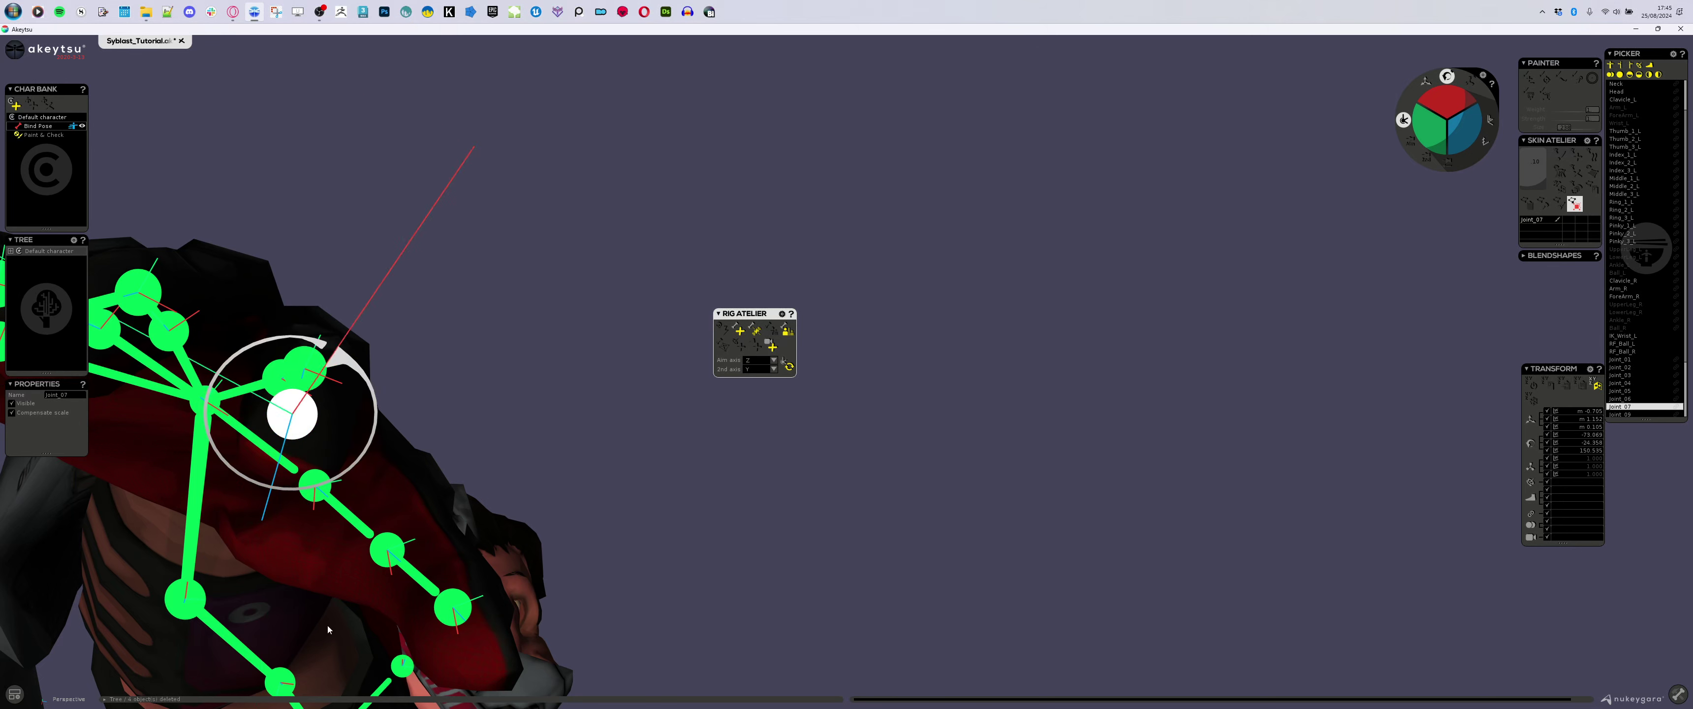
left_click_drag(129, 552, 143, 490)
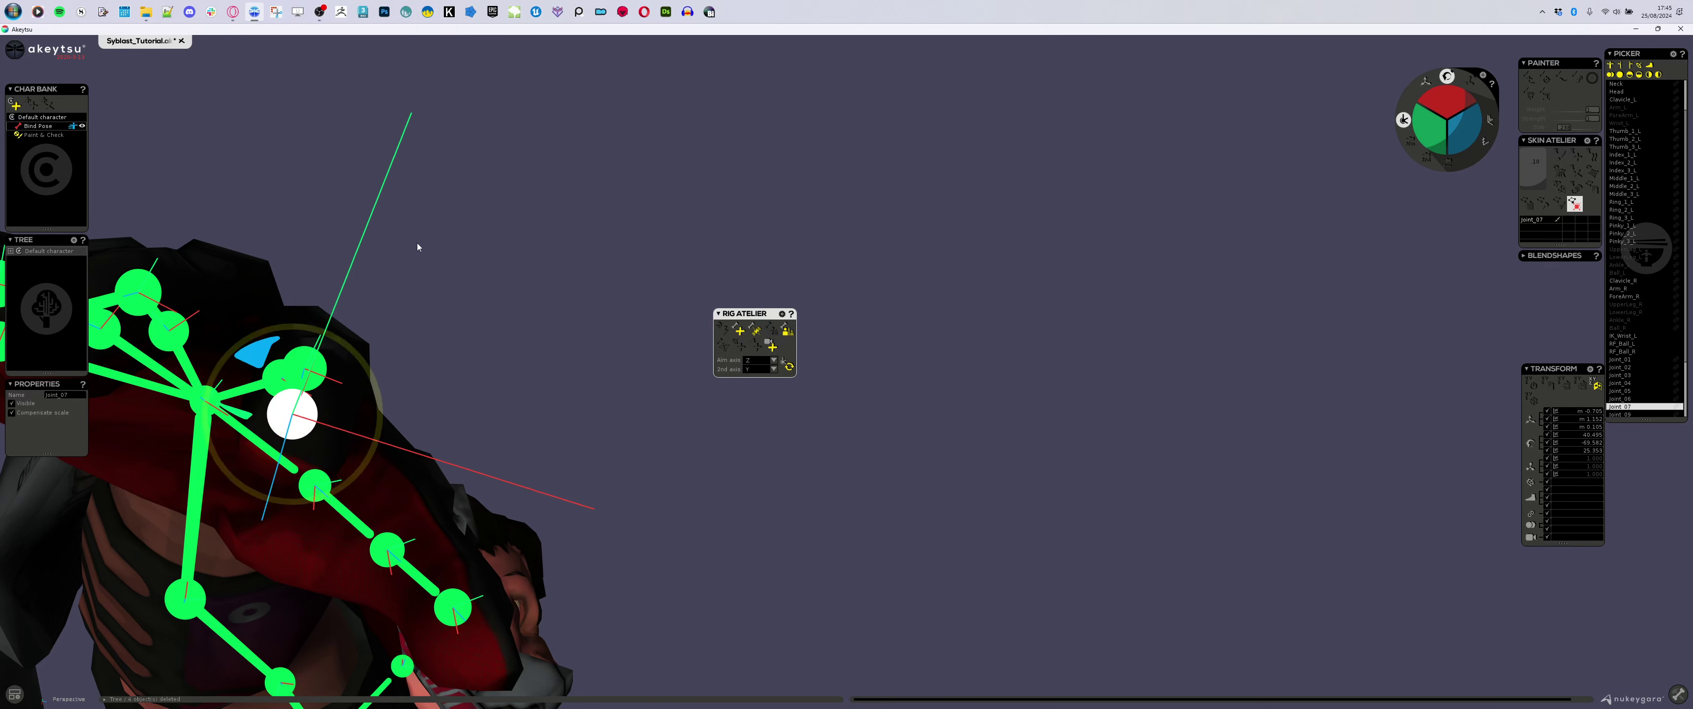
- Twist the three middle finger joints, from joint_09 to joint_11, about their bone axes to match the finger's bend
middle_click_drag(417, 247, 465, 321)
left_click(268, 119)
middle_click_drag(325, 288, 492, 329)
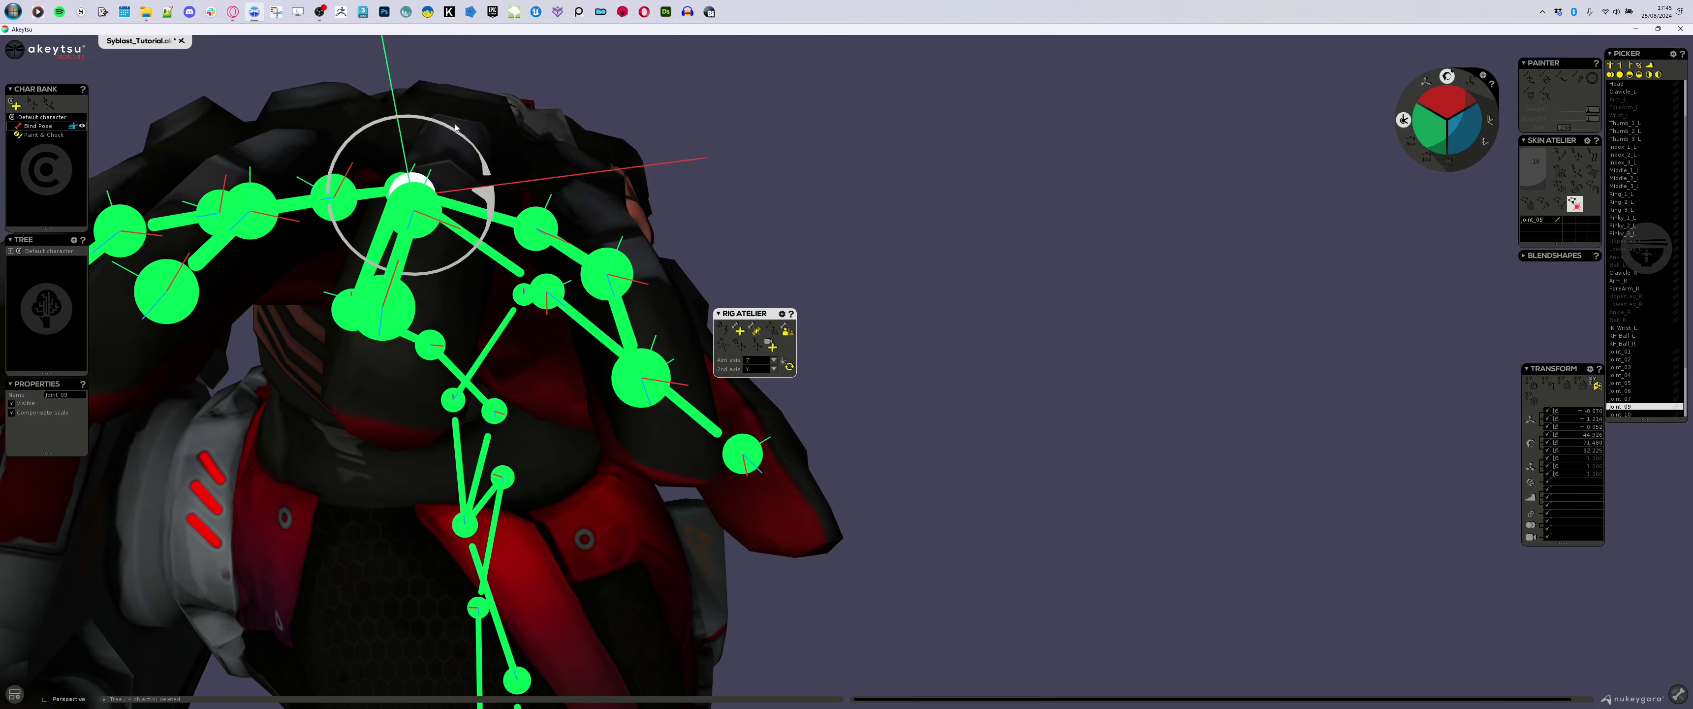
left_click(427, 198)
left_click(406, 326)
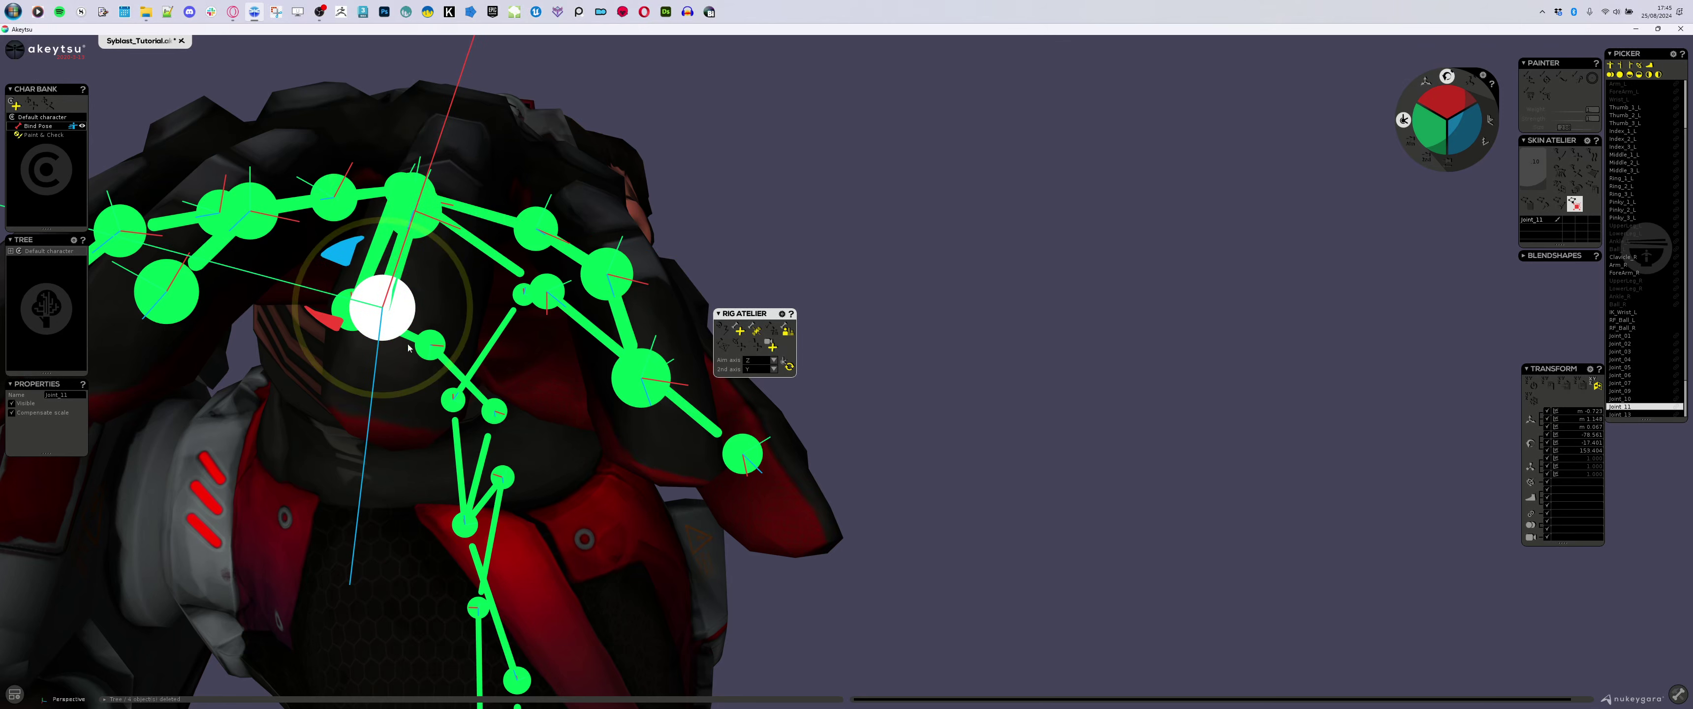
left_click_drag(355, 258, 468, 277)
- Twist the three ring finger joints, from joint_13 to joint_15, about their bone axes to match the finger's bend
left_click(333, 198)
middle_click_drag(506, 132, 611, 182)
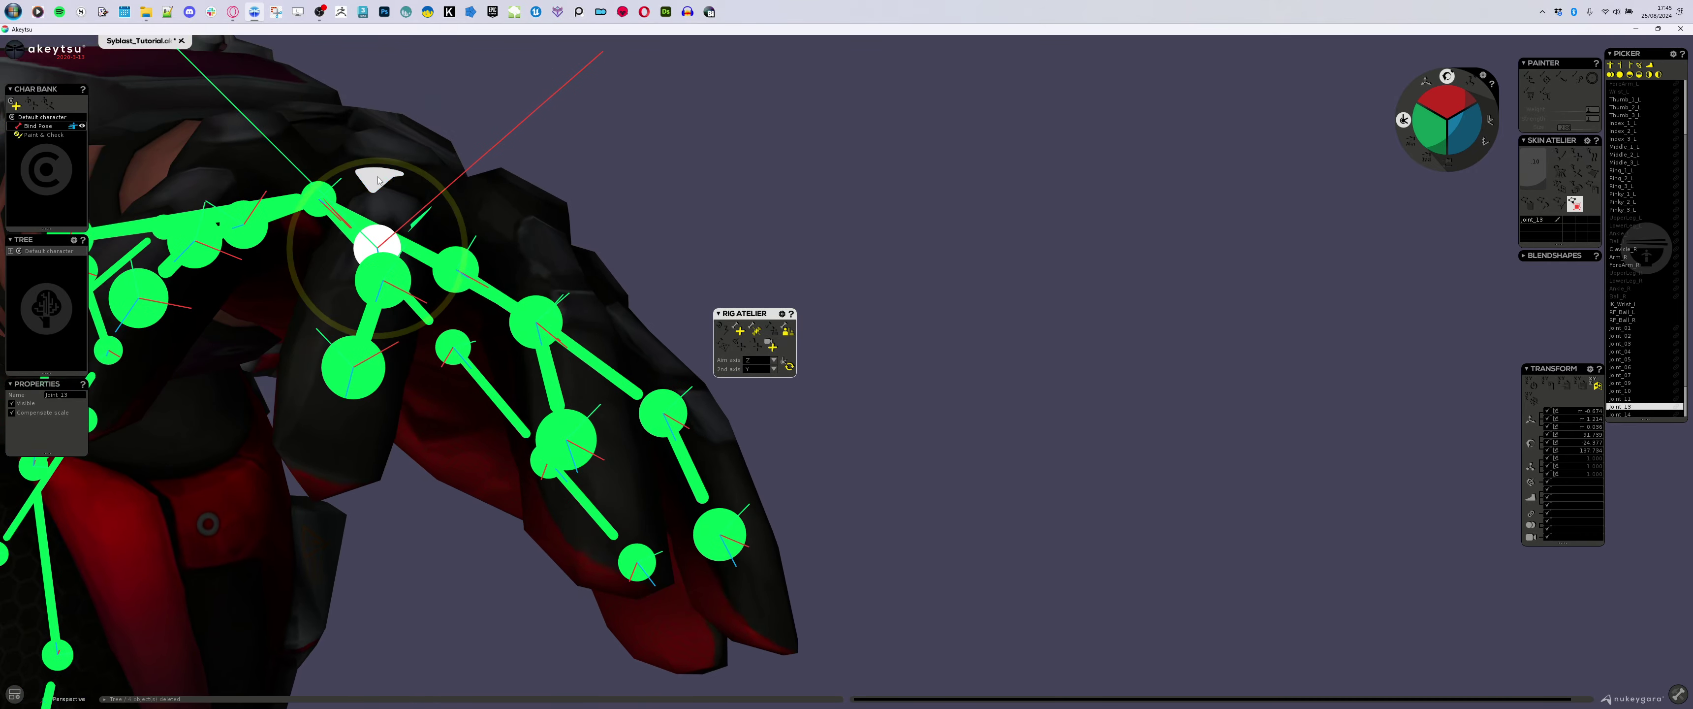
left_click_drag(382, 176, 485, 204)
left_click(383, 280)
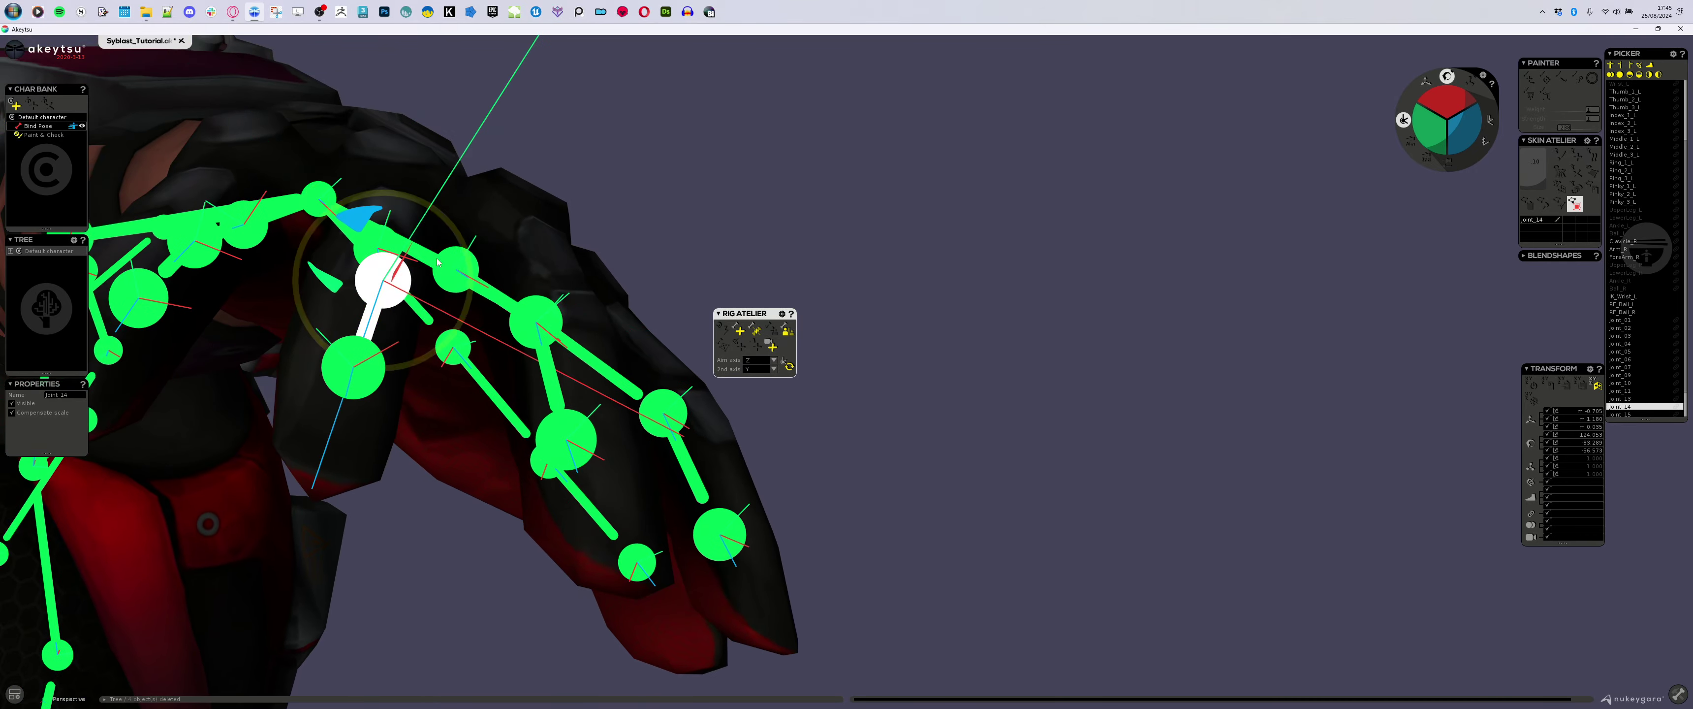
left_click(353, 366)
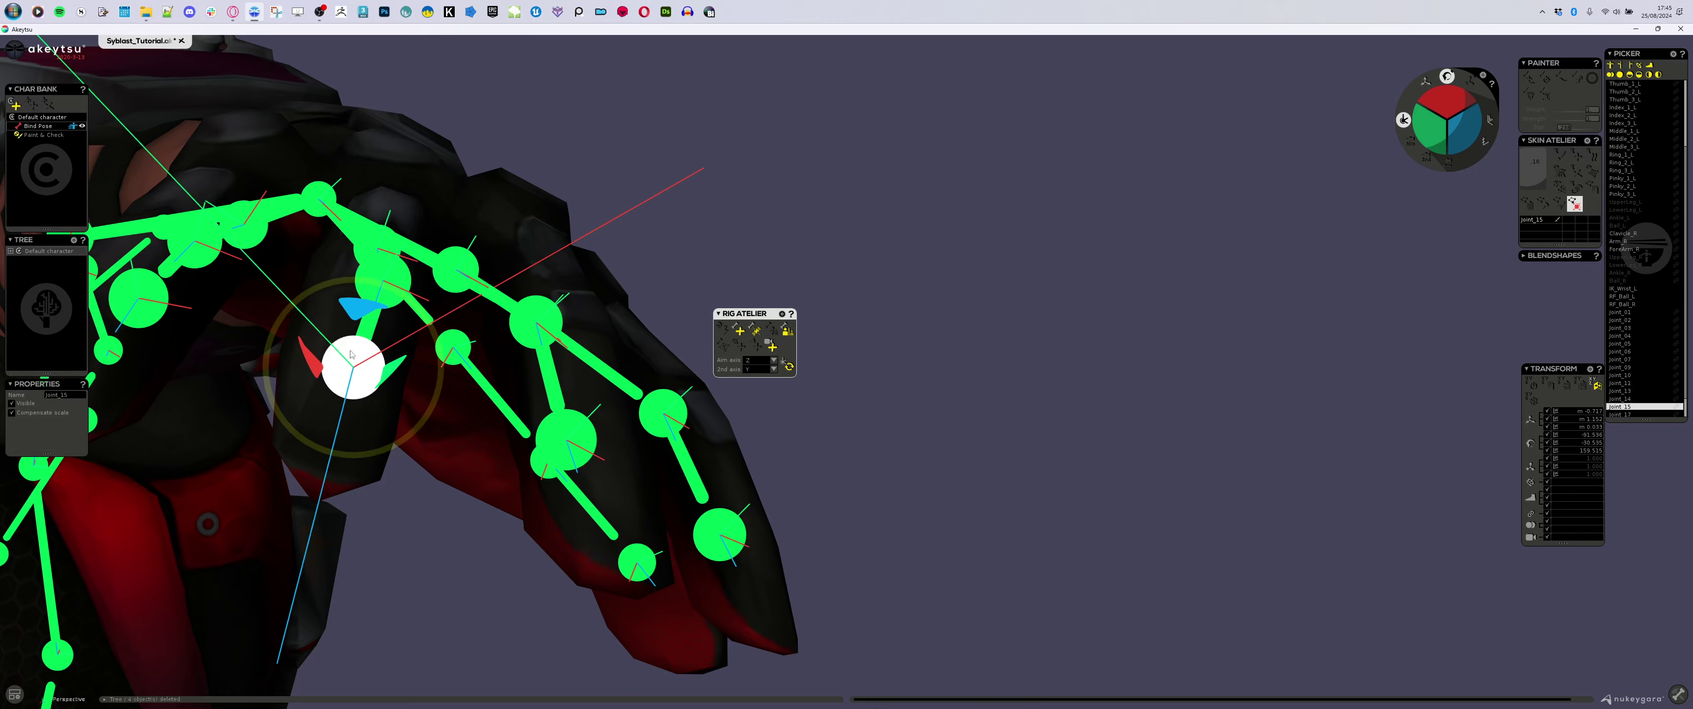
left_click_drag(399, 329, 423, 320)
- Twist the three pinky joints, from joint_17 to joint_19, about their bone axes to match the finger's bend
left_click(194, 241)
left_click_drag(195, 240, 384, 151, "alt")
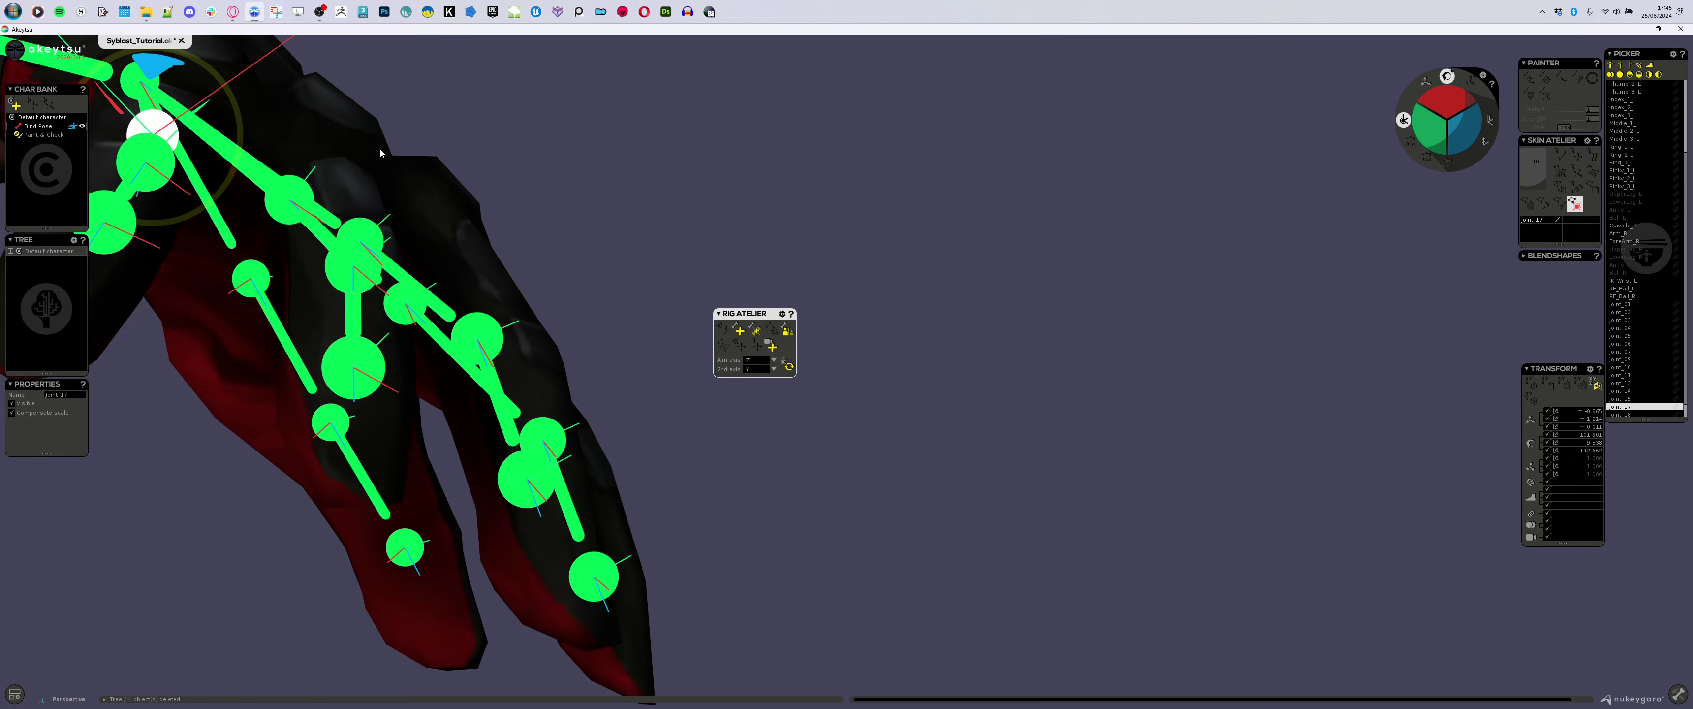
middle_click_drag(384, 151, 699, 270, "alt")
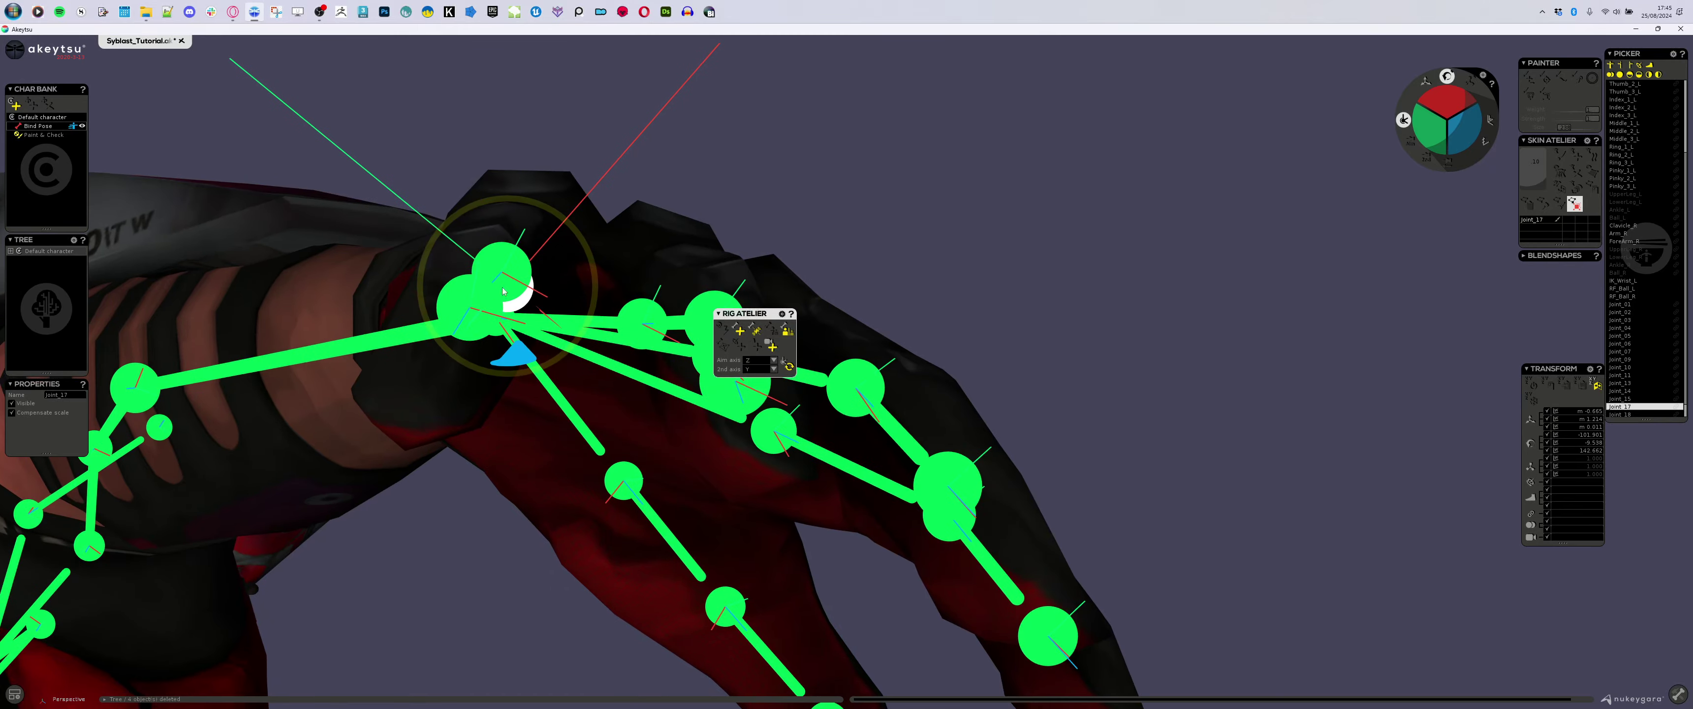
left_click_drag(525, 355, 658, 191)
left_click(502, 272)
left_click(483, 314)
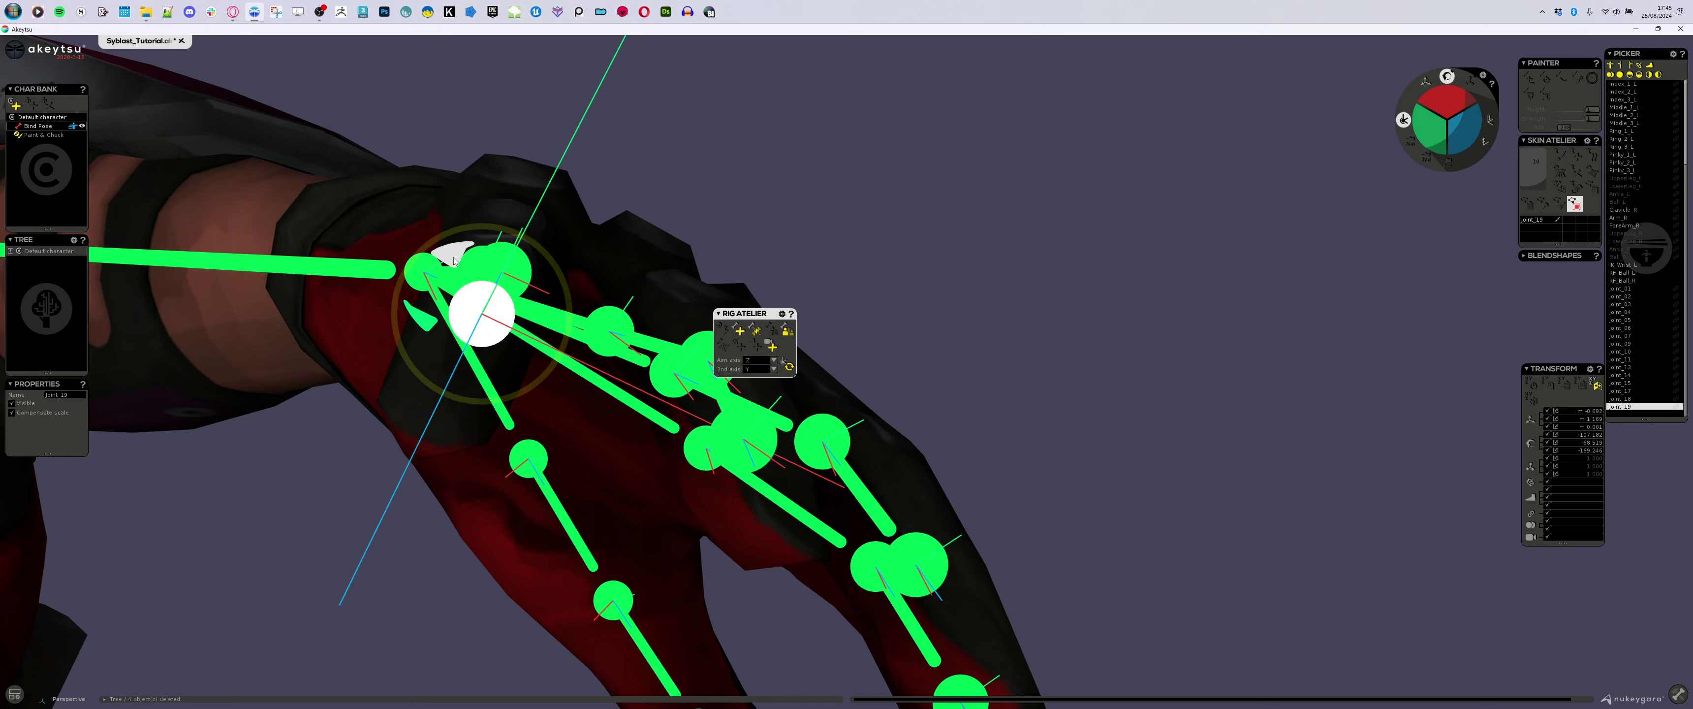
left_click_drag(547, 274, 419, 178)
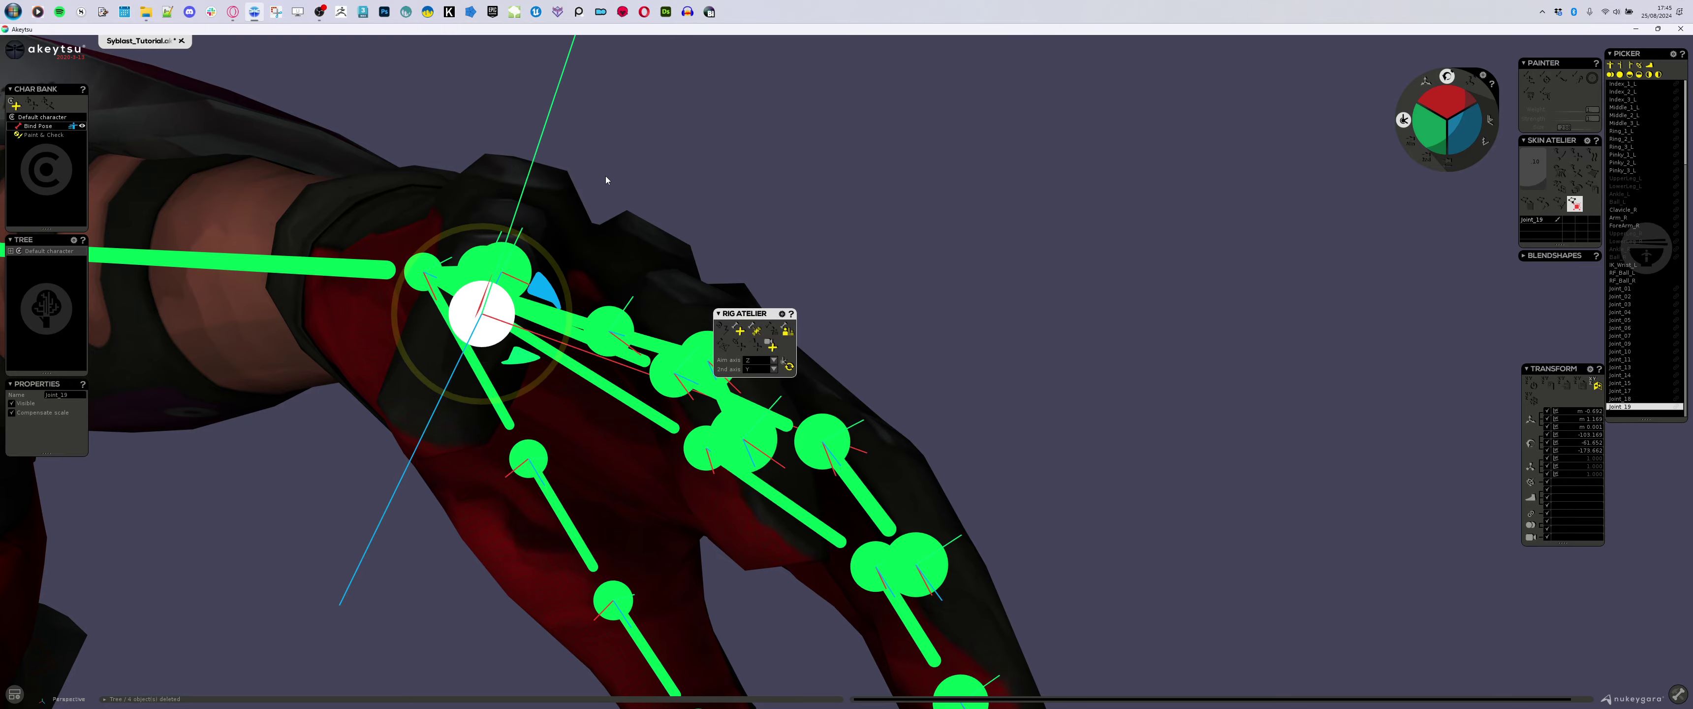
- Examine the right hand's joint chains and their placement inside the fingers from several angles
scroll(606, 176, "down", 5)
left_click_drag(655, 177, 605, 394, "alt")
middle_click_drag(618, 420, 560, 497, "alt")
scroll(595, 514, "up", 4)
left_click_drag(560, 497, 522, 200, "alt")
scroll(601, 220, "down", 4)
middle_click_drag(521, 199, 543, 207)
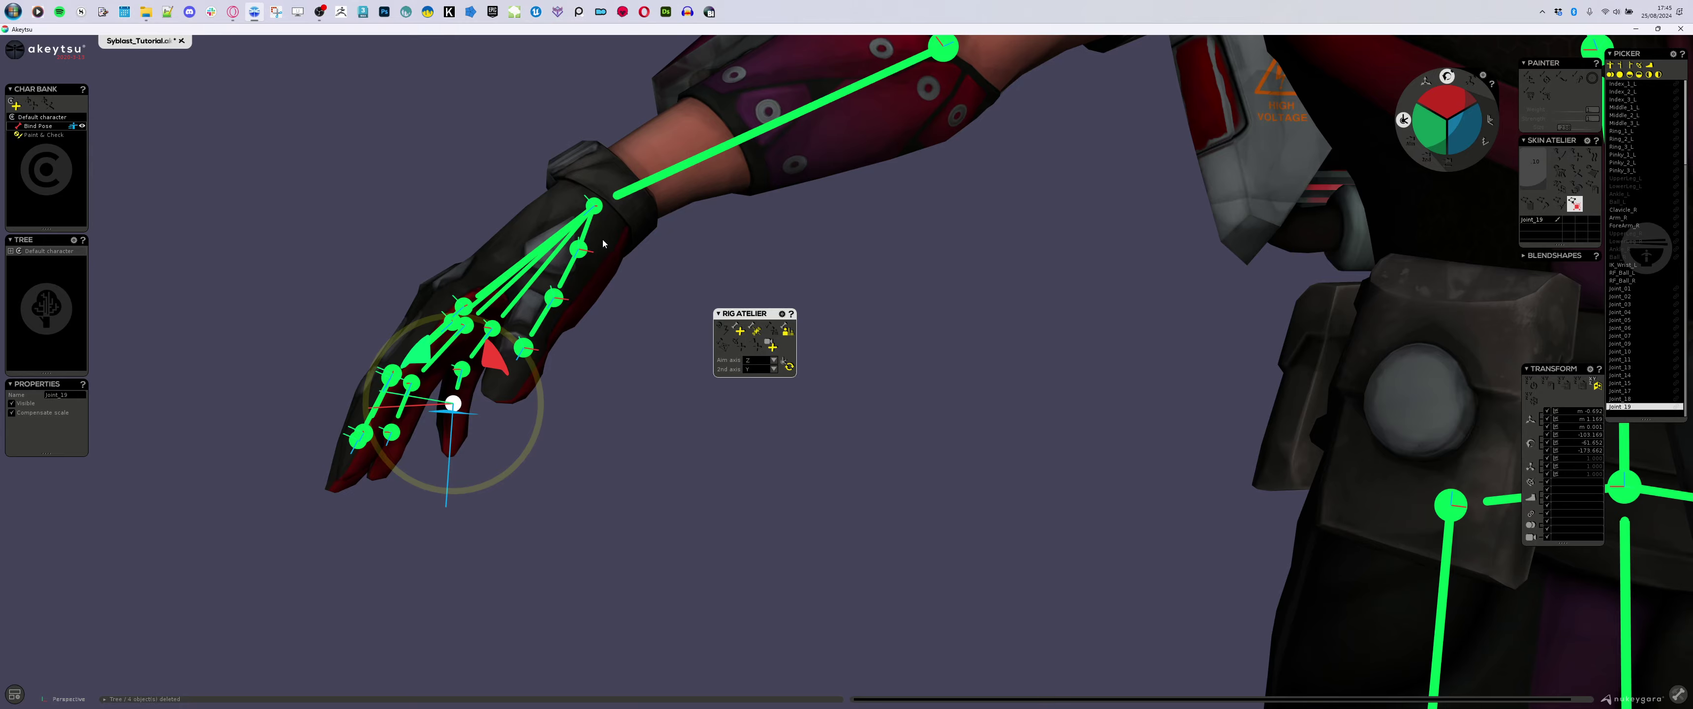
- Move the thumb's last joint, joint_04, outward along its local green axis toward the centre of the thumb
left_click(580, 251)
middle_click_drag(608, 363, 526, 365)
key("w")
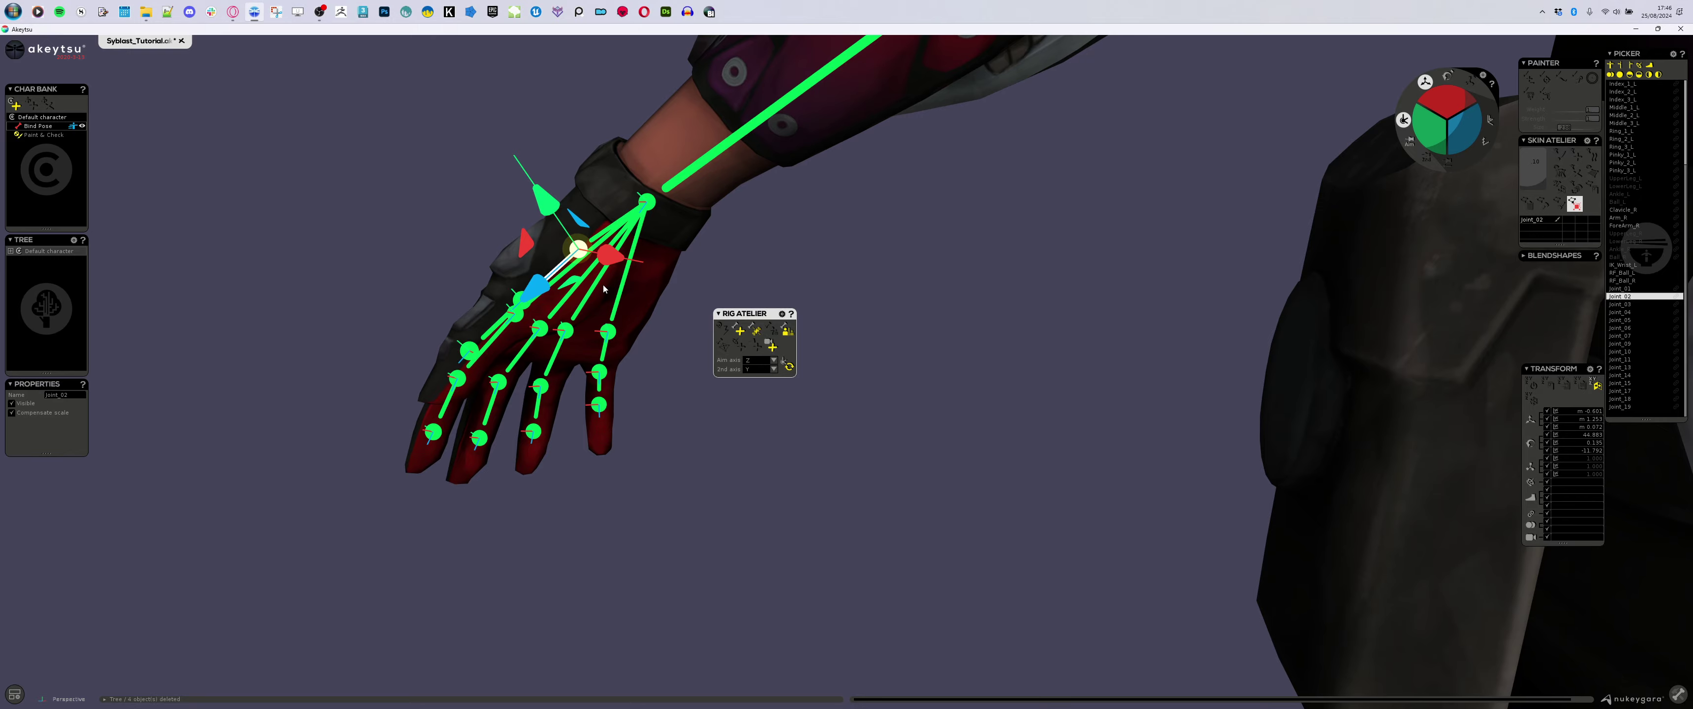
left_click(468, 350)
scroll(453, 354, "up", 5)
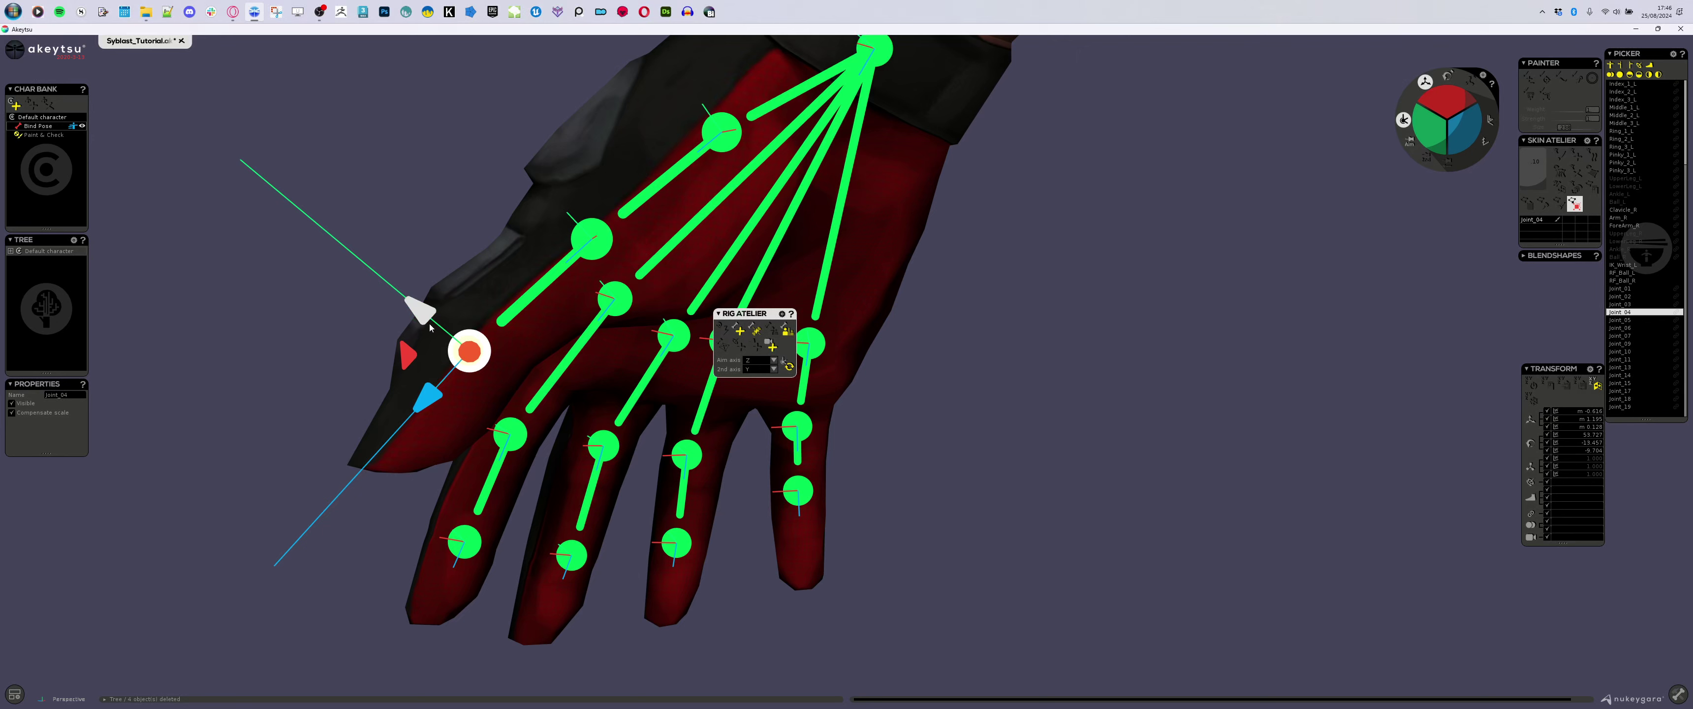
left_click_drag(425, 315, 400, 294)
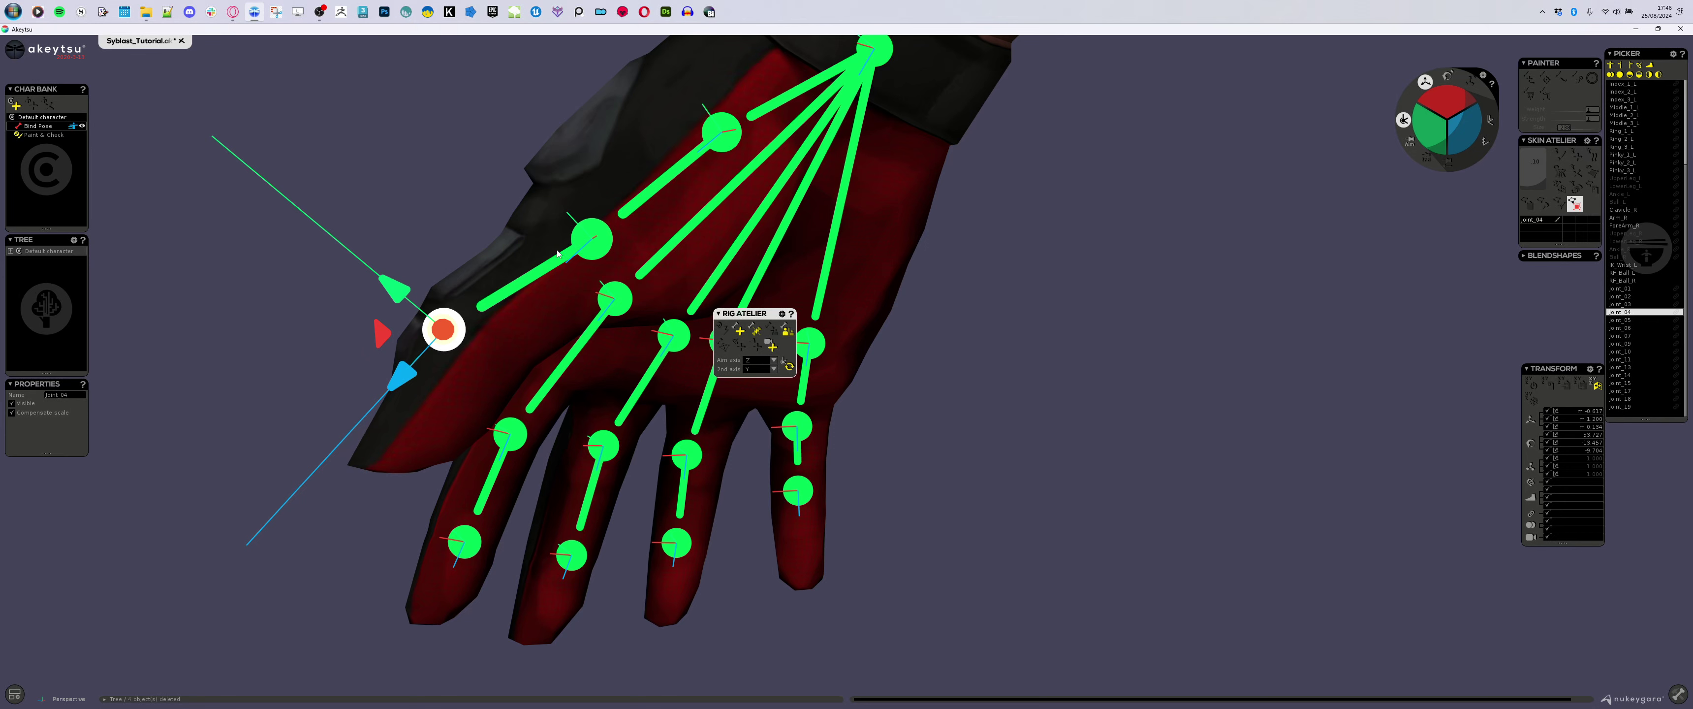
- Move the thumb's middle and base joints, joint_03 and joint_02, outward to centre them inside the thumb
left_click(588, 241)
left_click_drag(548, 194, 523, 165)
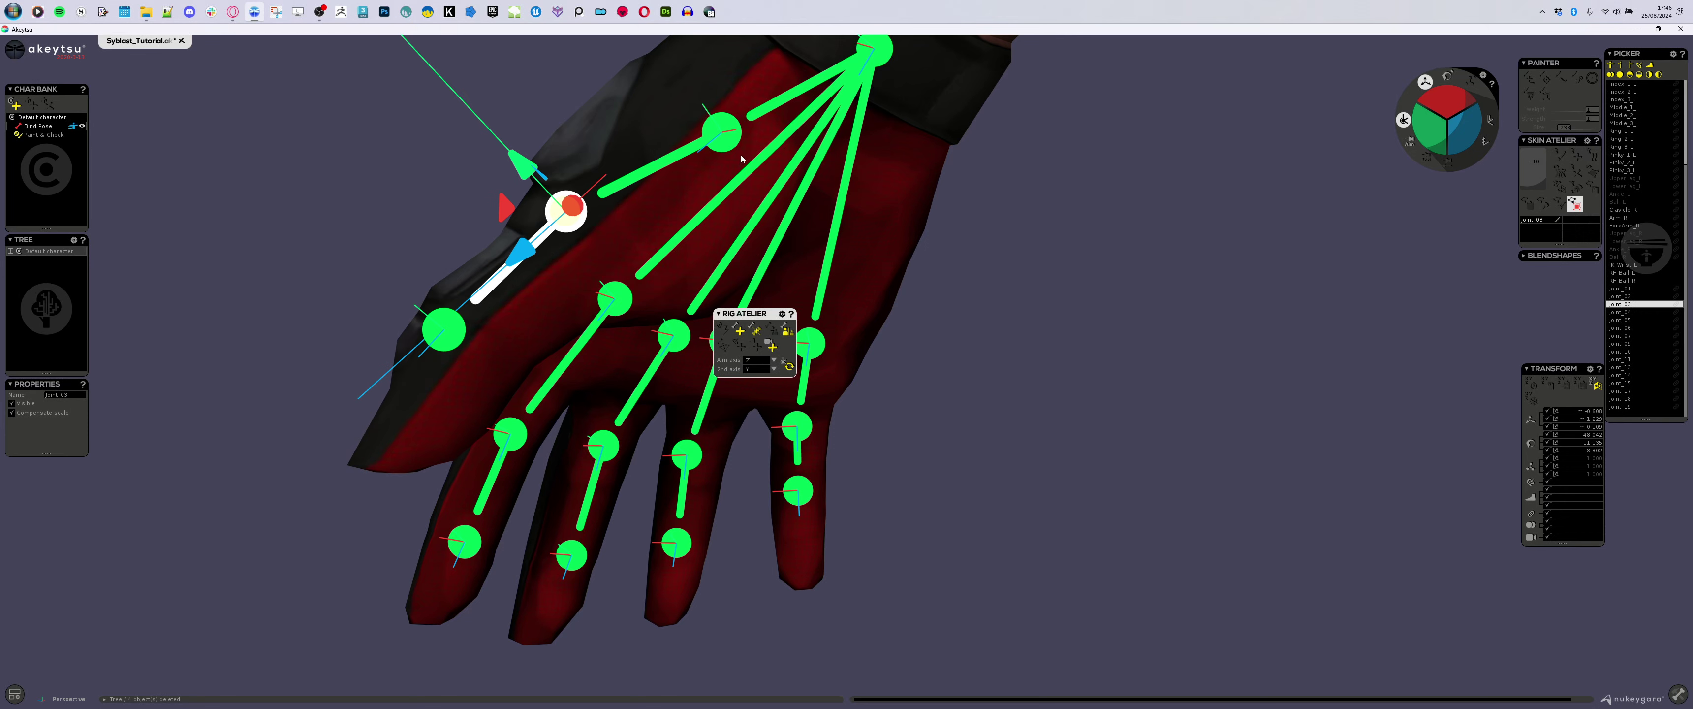
middle_click_drag(741, 158, 692, 260, "alt")
left_click(668, 238)
left_click_drag(632, 188, 602, 148)
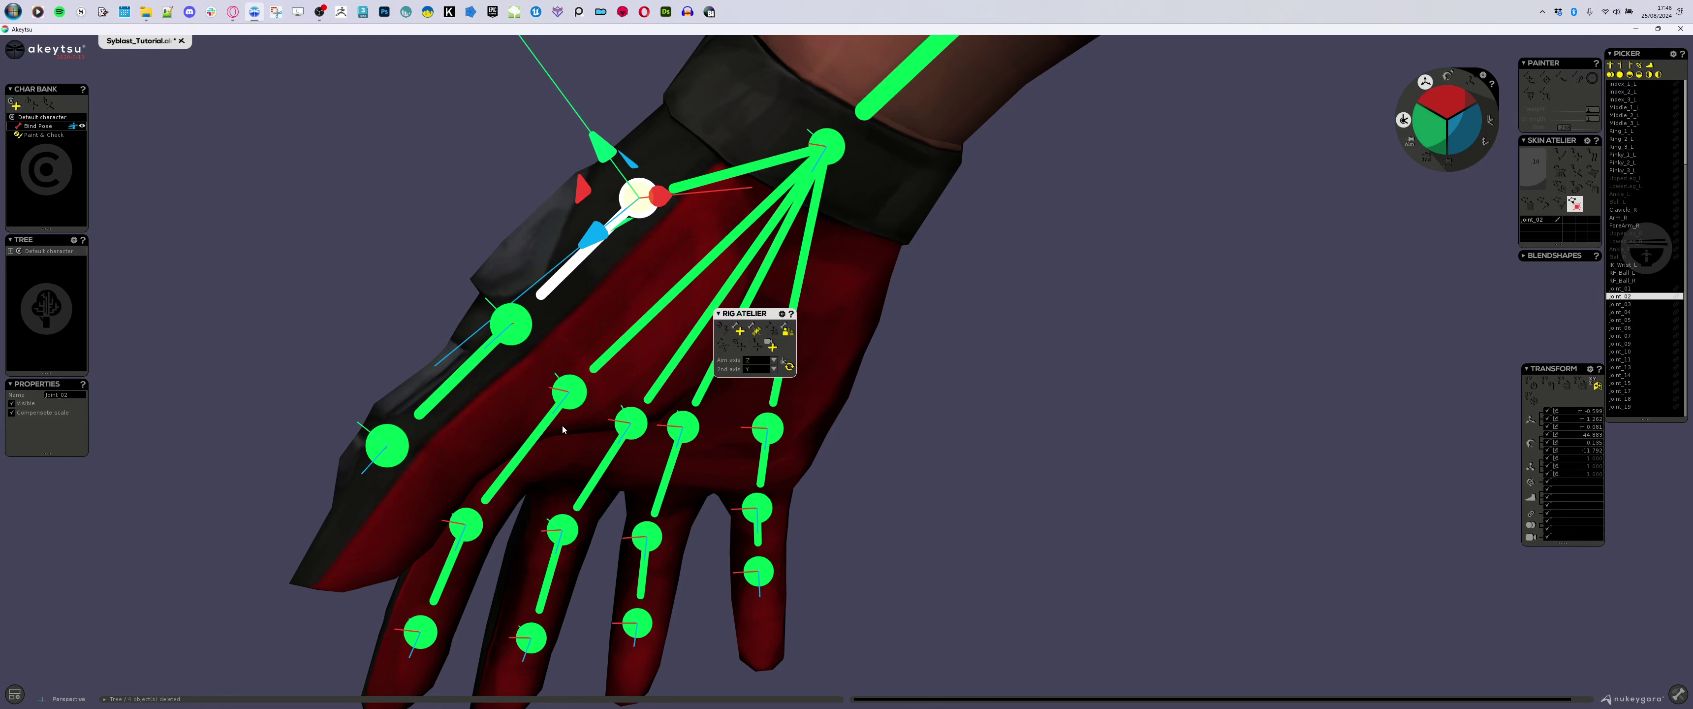
- Select the thumb's last joint, joint_04, and examine the thumb chain's placement and rotation axes
left_click(403, 449)
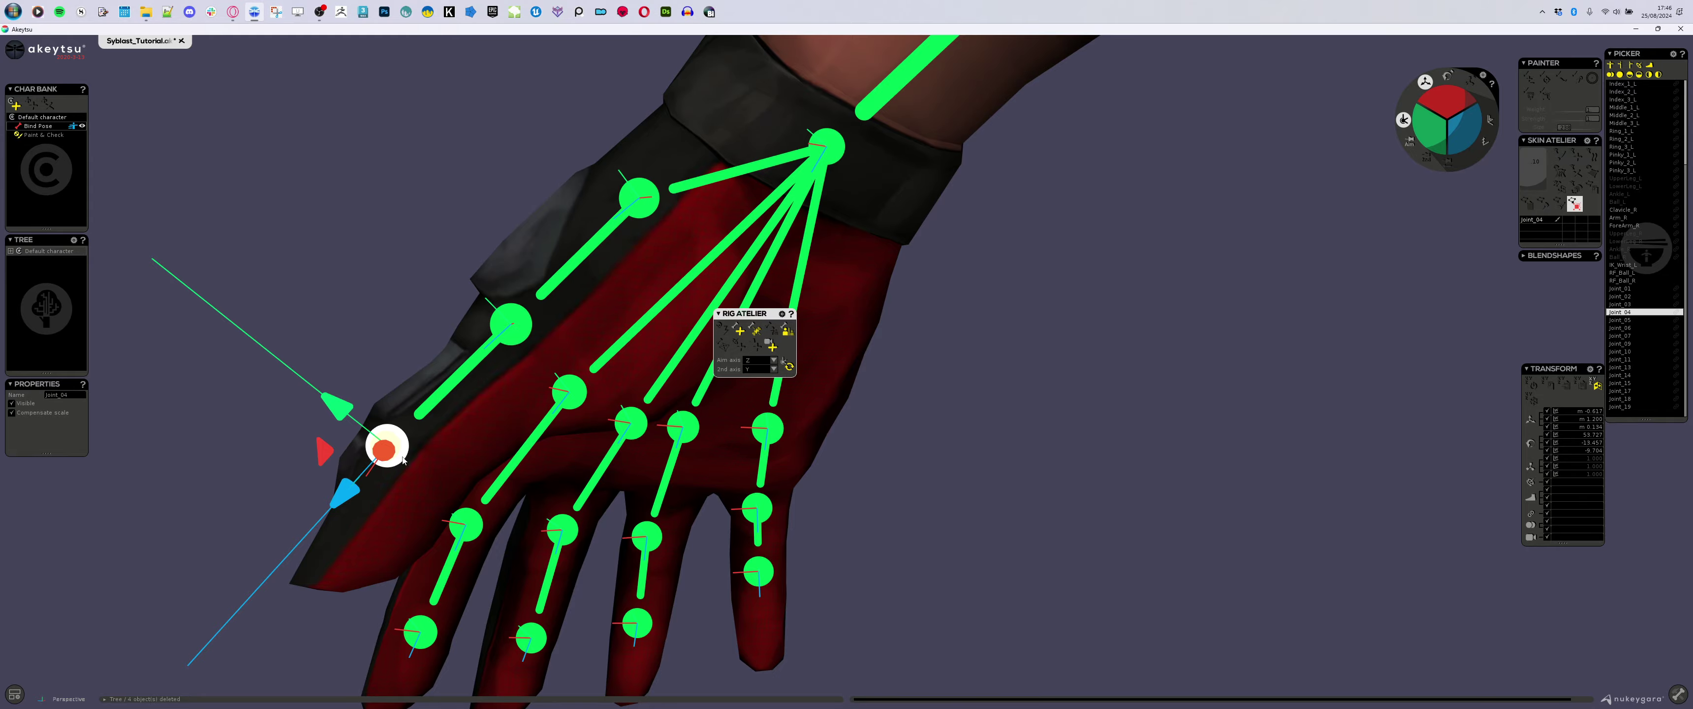
middle_click_drag(403, 458, 479, 446)
scroll(460, 427, "down", 3)
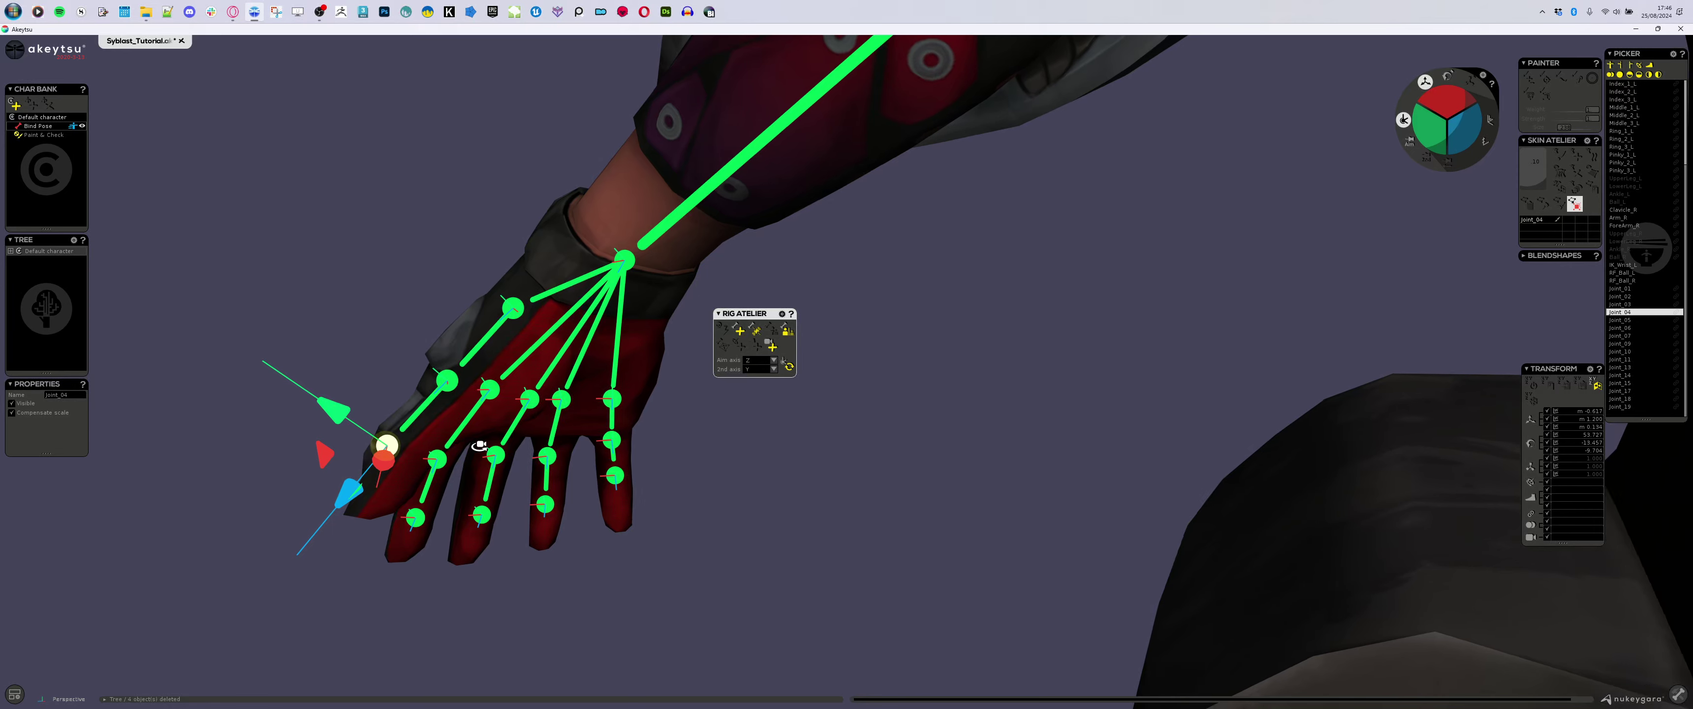
scroll(479, 445, "up", 3)
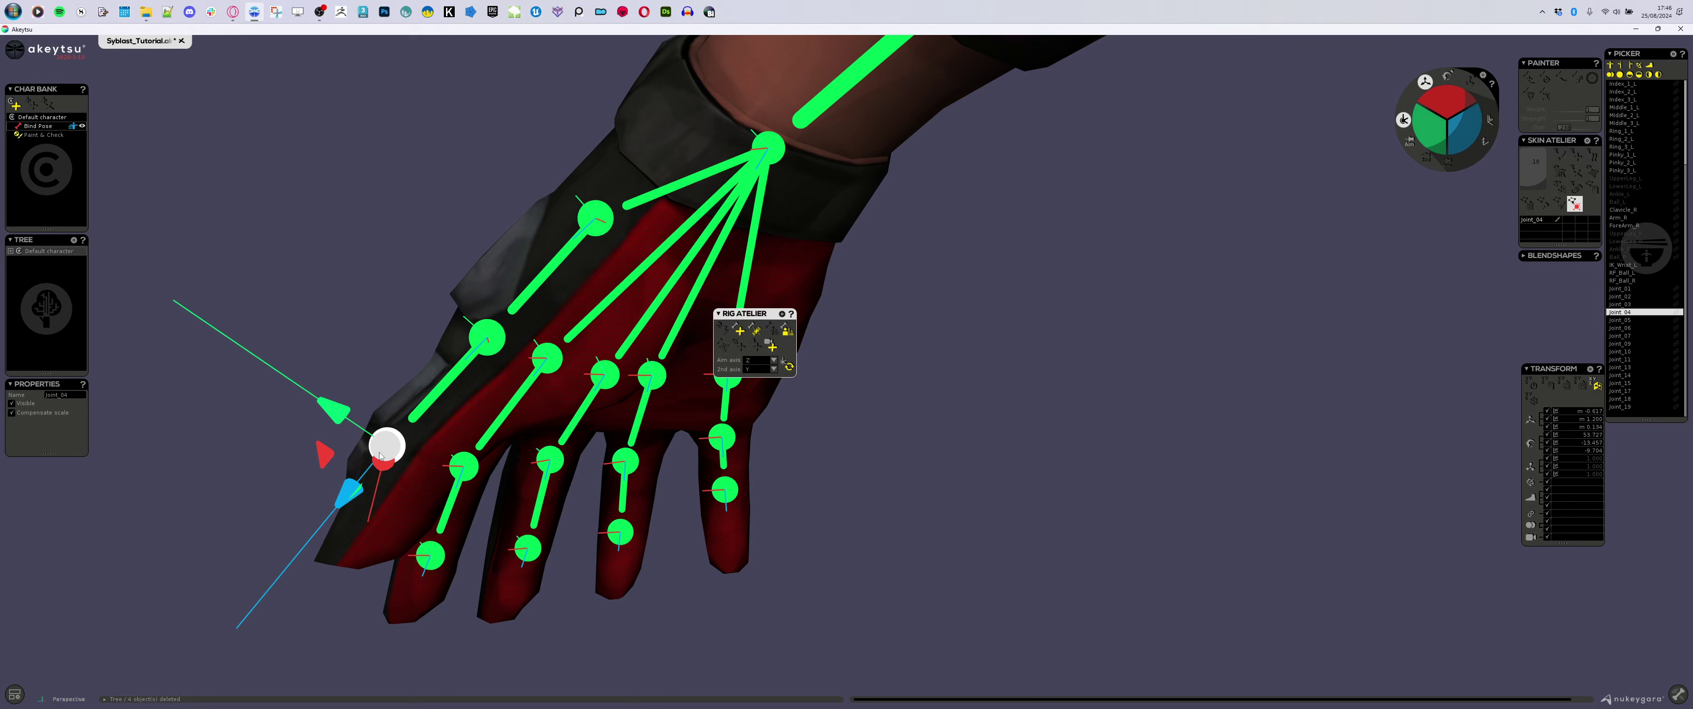
key("e")
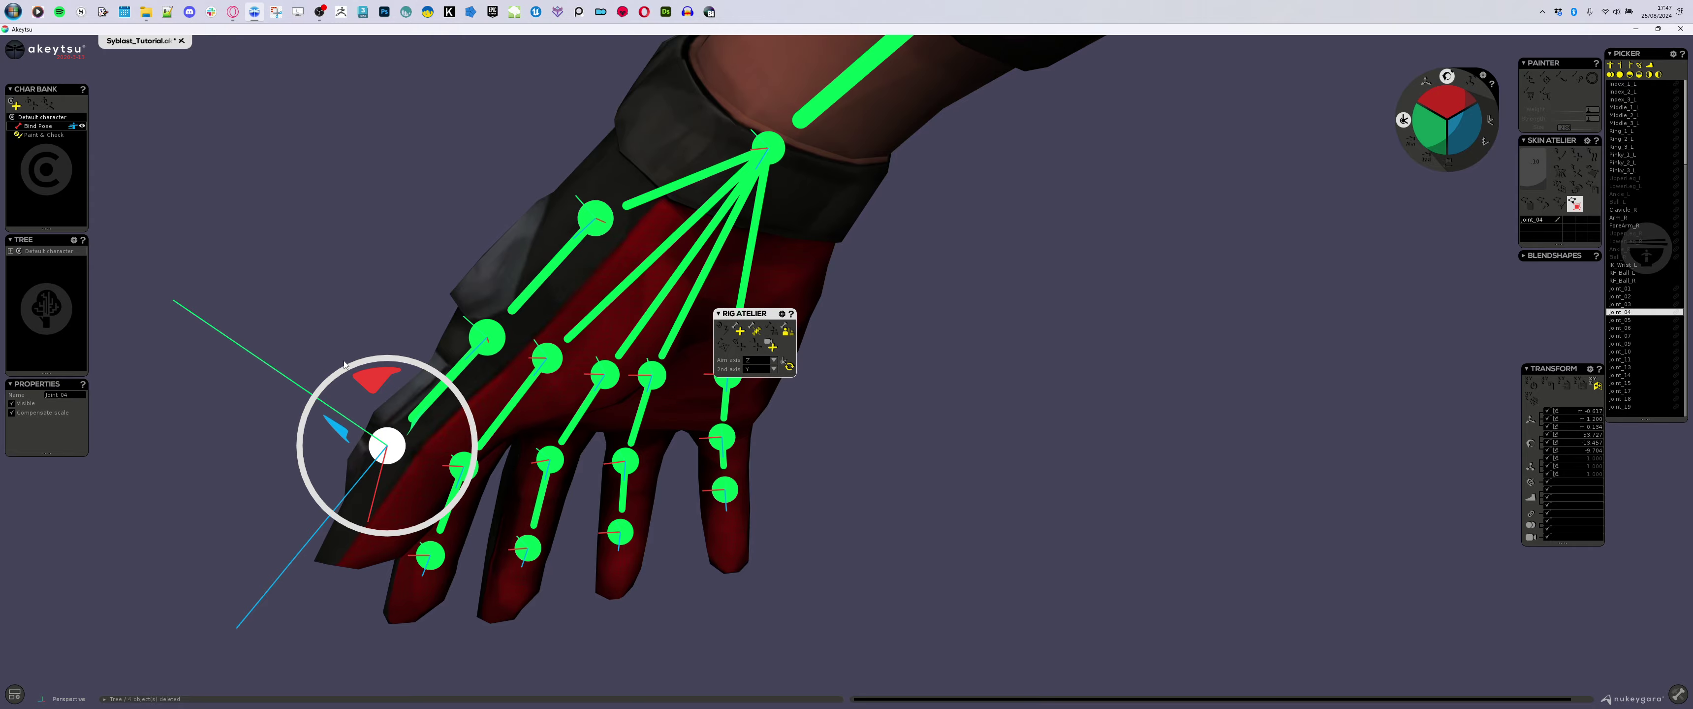
left_click_drag(368, 289, 395, 313, "alt")
scroll(552, 269, "down", 4)
- Switch the character to Paint & Check and select the right forearm joint to display its skin influence
left_click(37, 136)
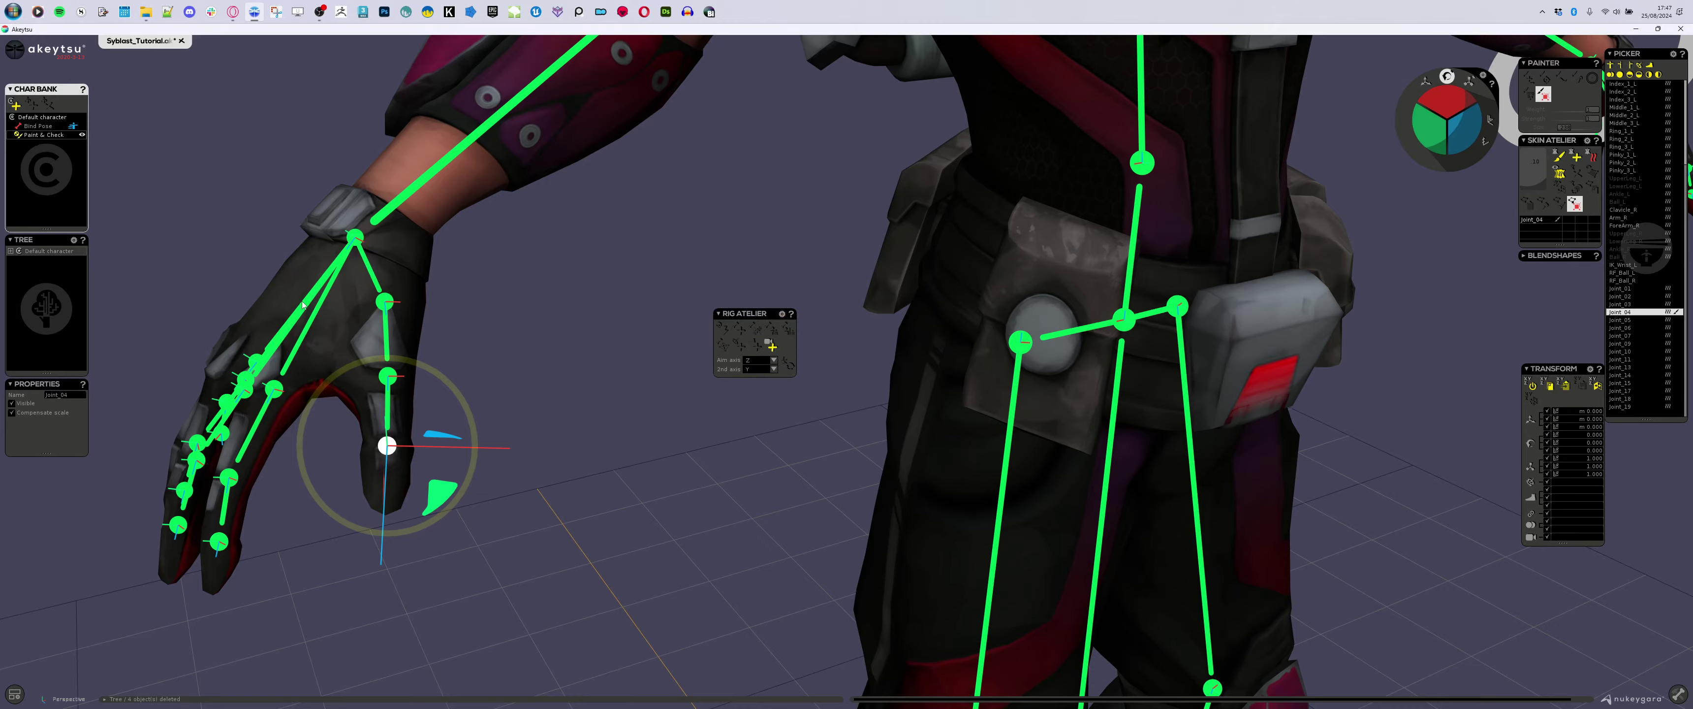
left_click(357, 239)
mouse_move(568, 279)
left_mouse_down("alt")
mouse_move(634, 332)
mouse_move(578, 336)
mouse_move(553, 276)
left_mouse_up("alt")
left_click(495, 146)
left_click_drag(495, 146, 522, 454, "alt")
key("Up")
key("Down")
key("Down")
key("Up")
key("Up")
key("Down")
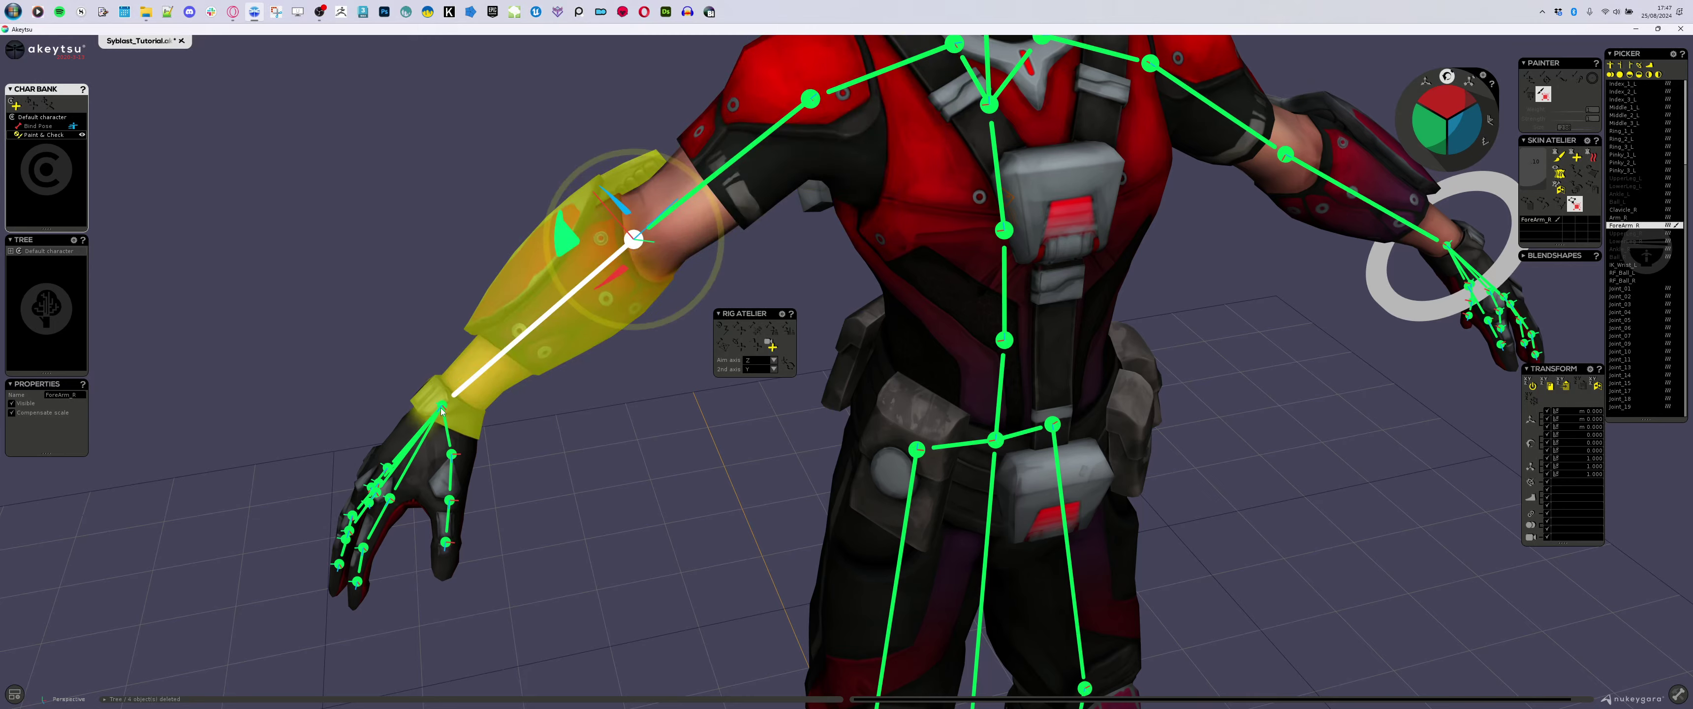
- Select the right wrist joint, joint_01, show the mesh wireframe and examine the hand's topology around the cuff
left_click_drag(440, 411, 564, 449, "alt")
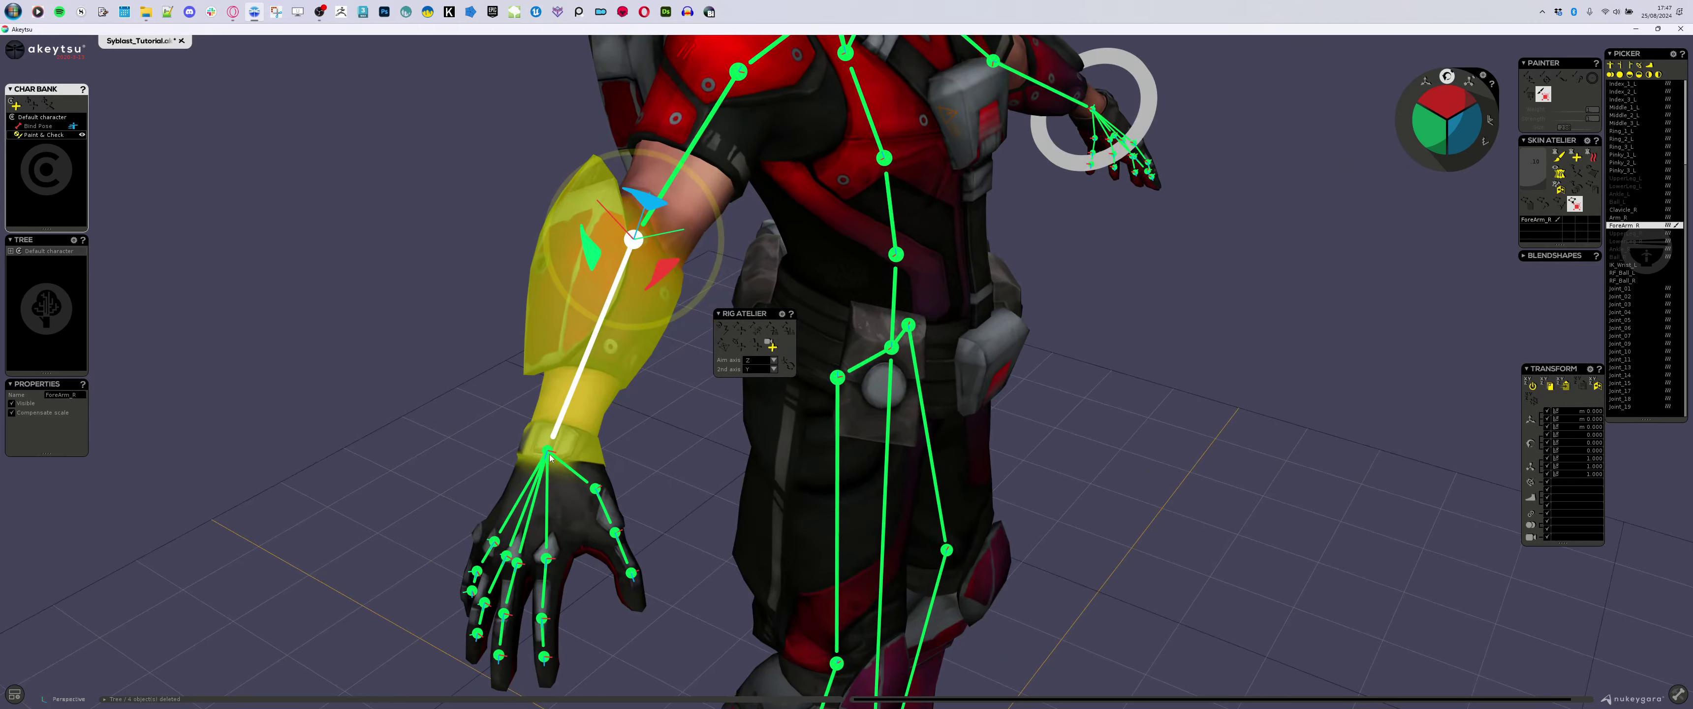
left_click(548, 454)
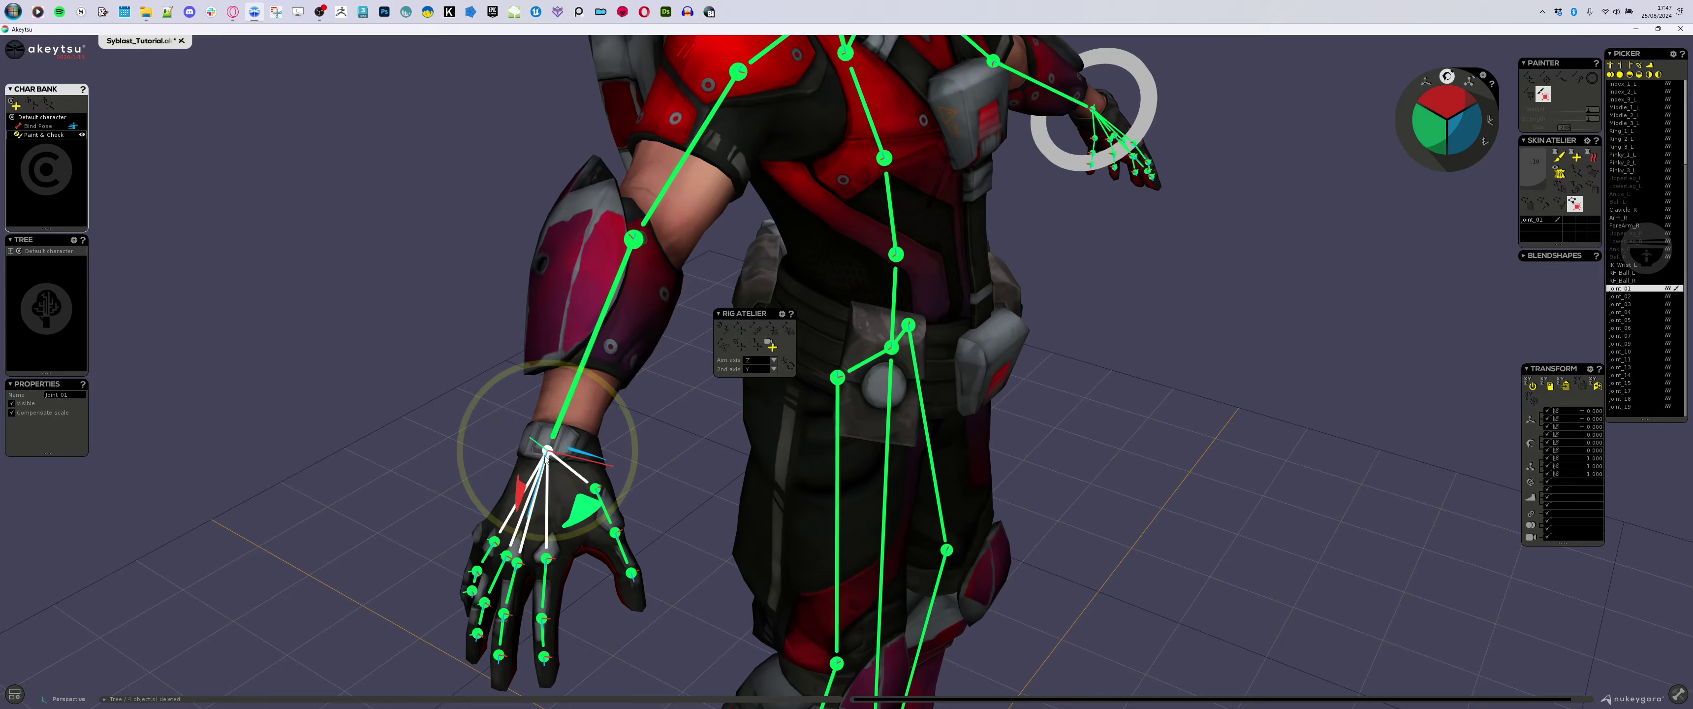
middle_click_drag(653, 540, 545, 388, "alt")
scroll(546, 388, "up", 3)
mouse_move(660, 504)
left_mouse_down("alt")
mouse_move(568, 451)
mouse_move(592, 478)
left_mouse_up("alt")
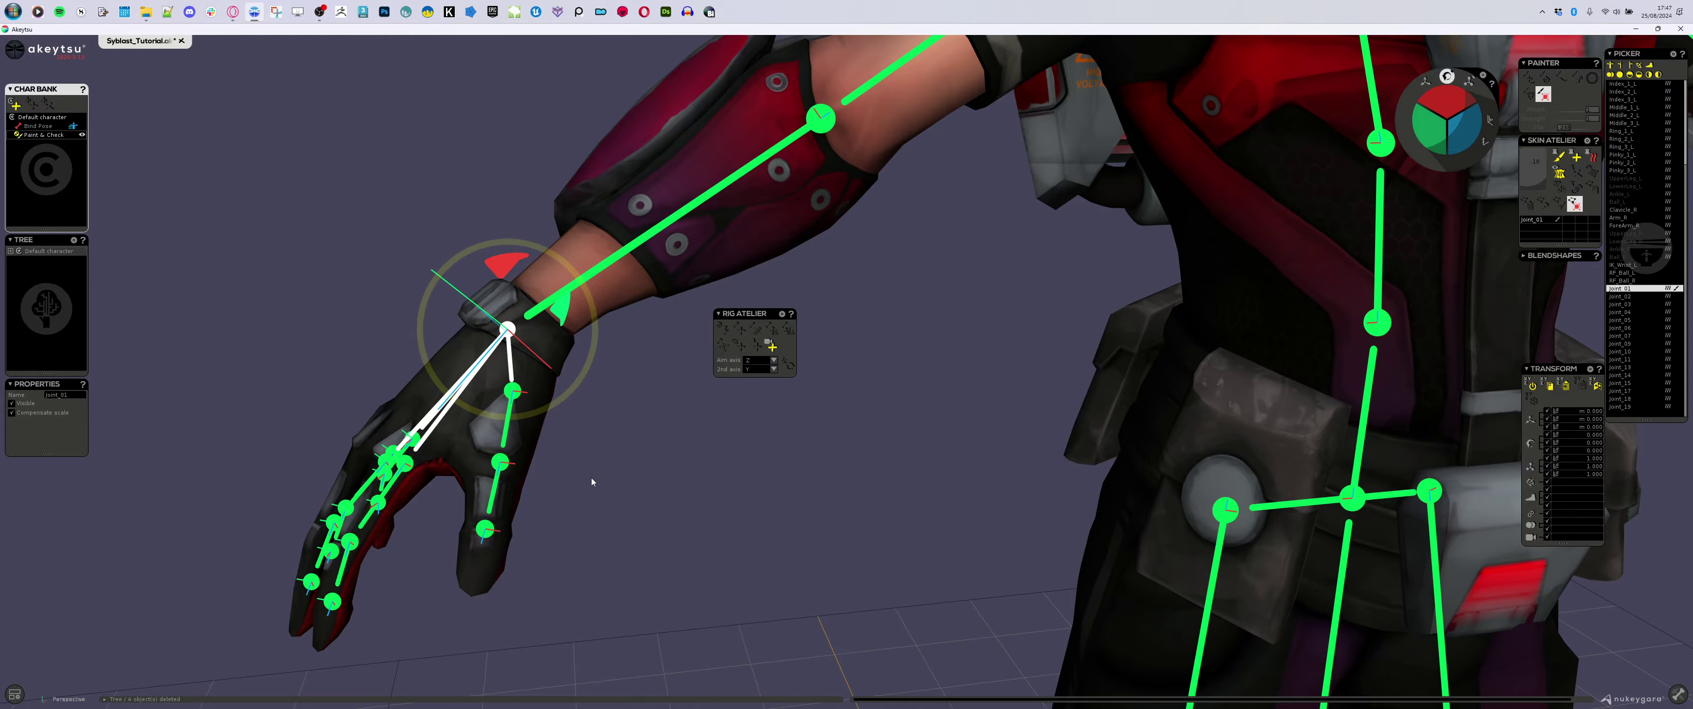
key("F4")
left_click_drag(593, 478, 892, 514, "alt")
middle_click_drag(962, 452, 965, 443)
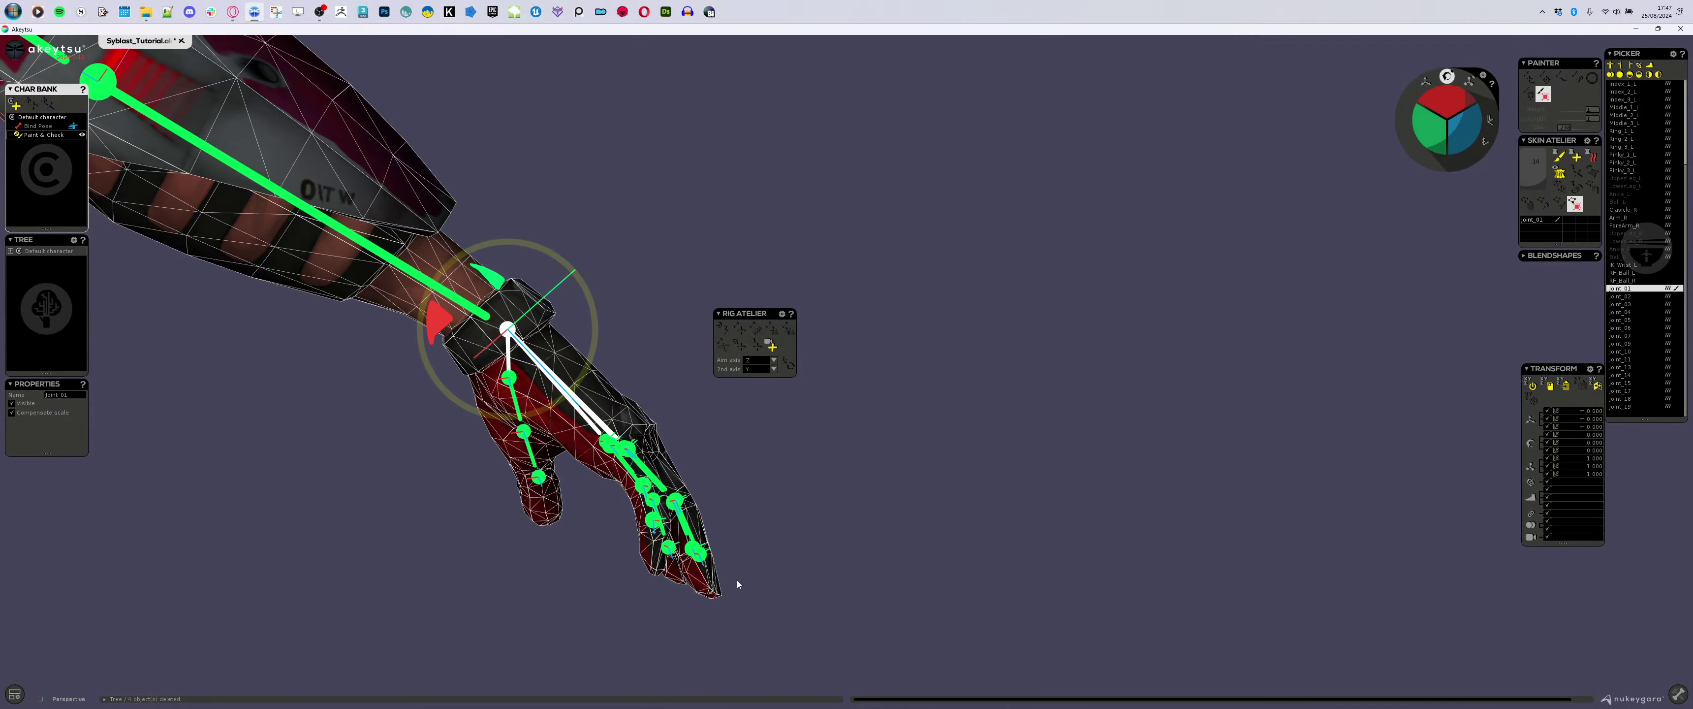
- Try to lasso-select the ring of vertices around the right glove's cuff
middle_click_drag(846, 473, 493, 483)
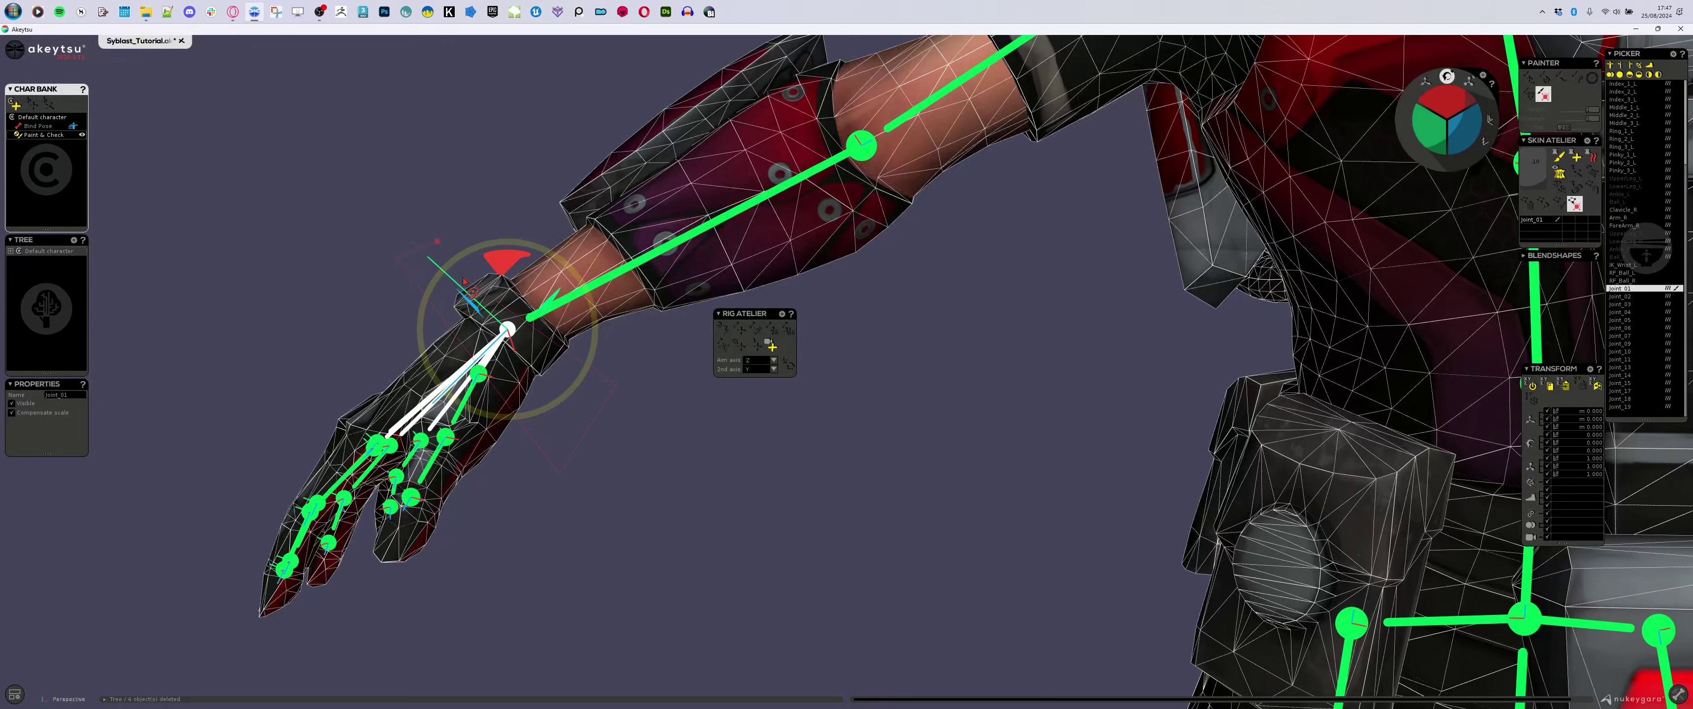
left_click_drag(464, 281, 463, 267)
left_click(437, 241)
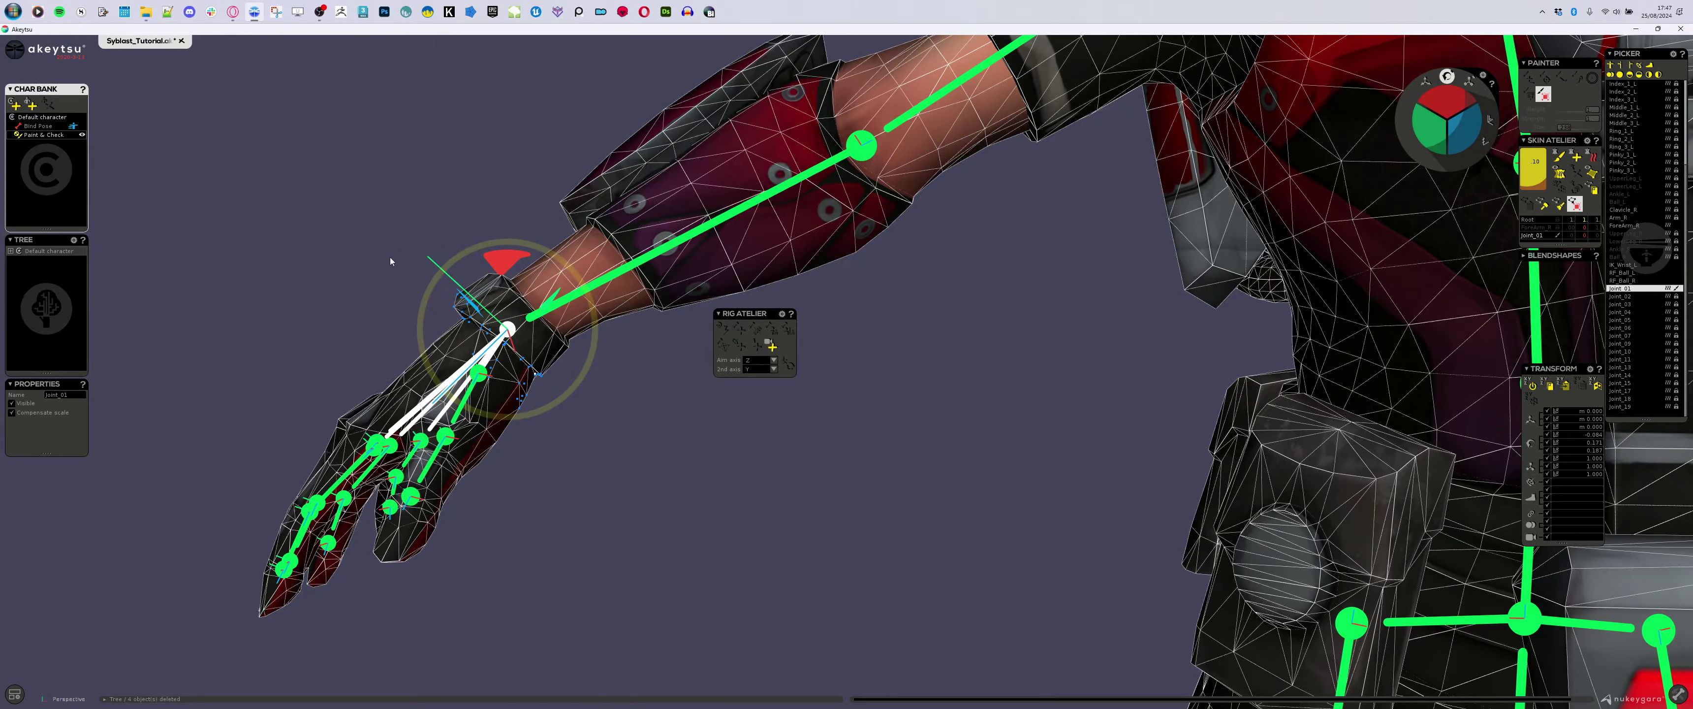
left_click_drag(390, 262, 665, 253, "alt")
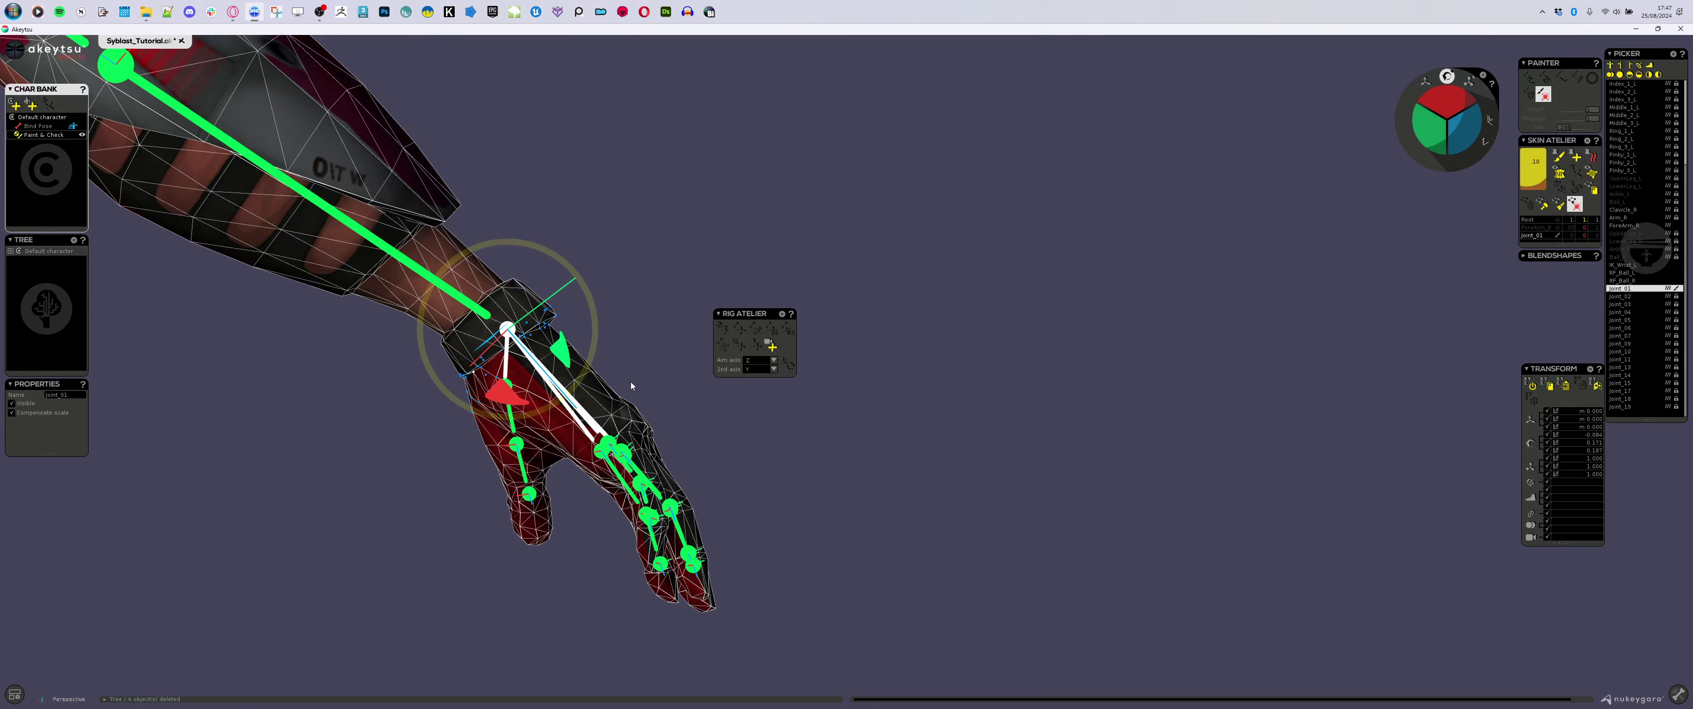
middle_click_drag(637, 239, 753, 462)
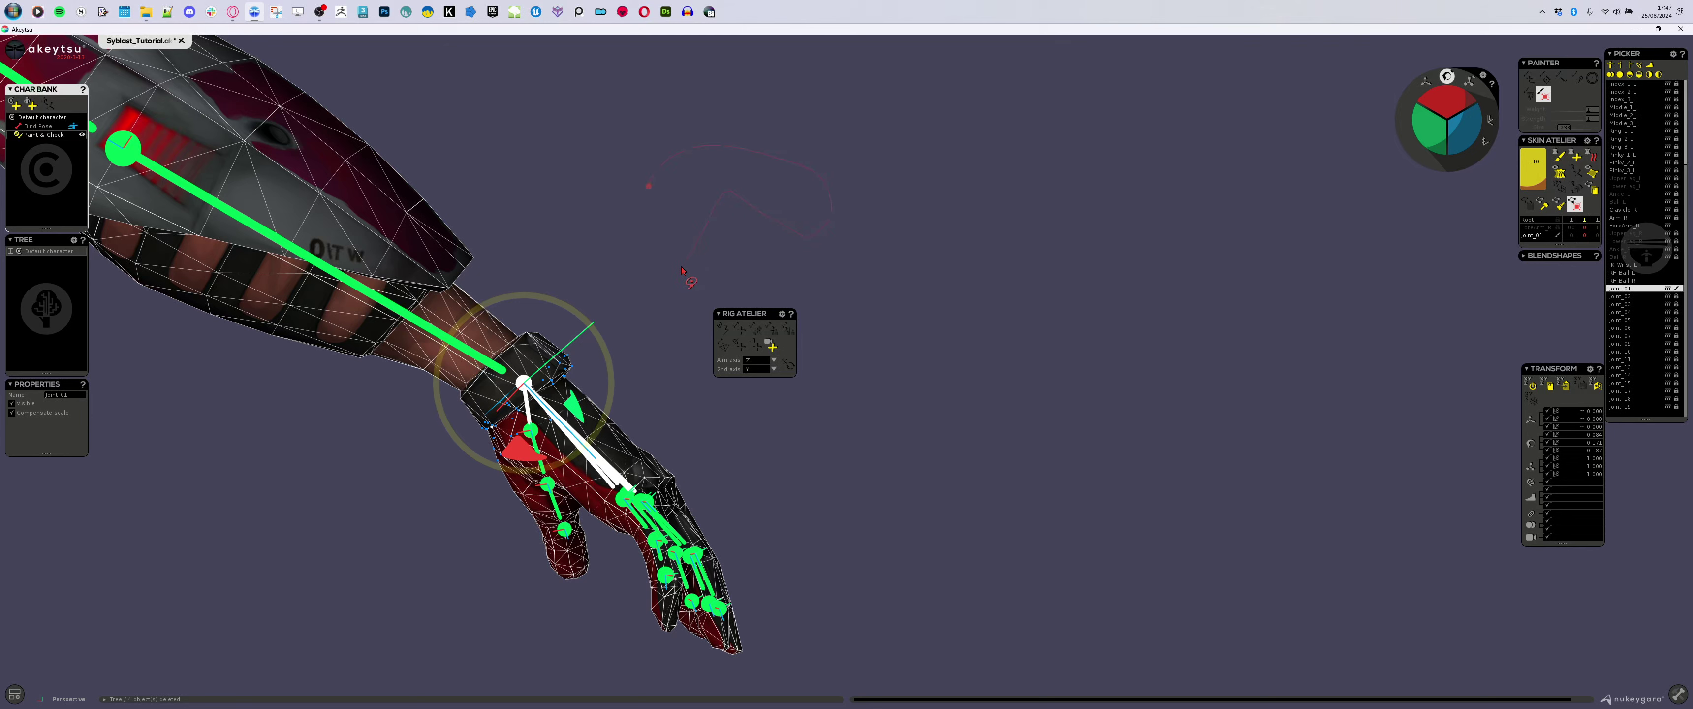
left_click_drag(637, 190, 638, 196)
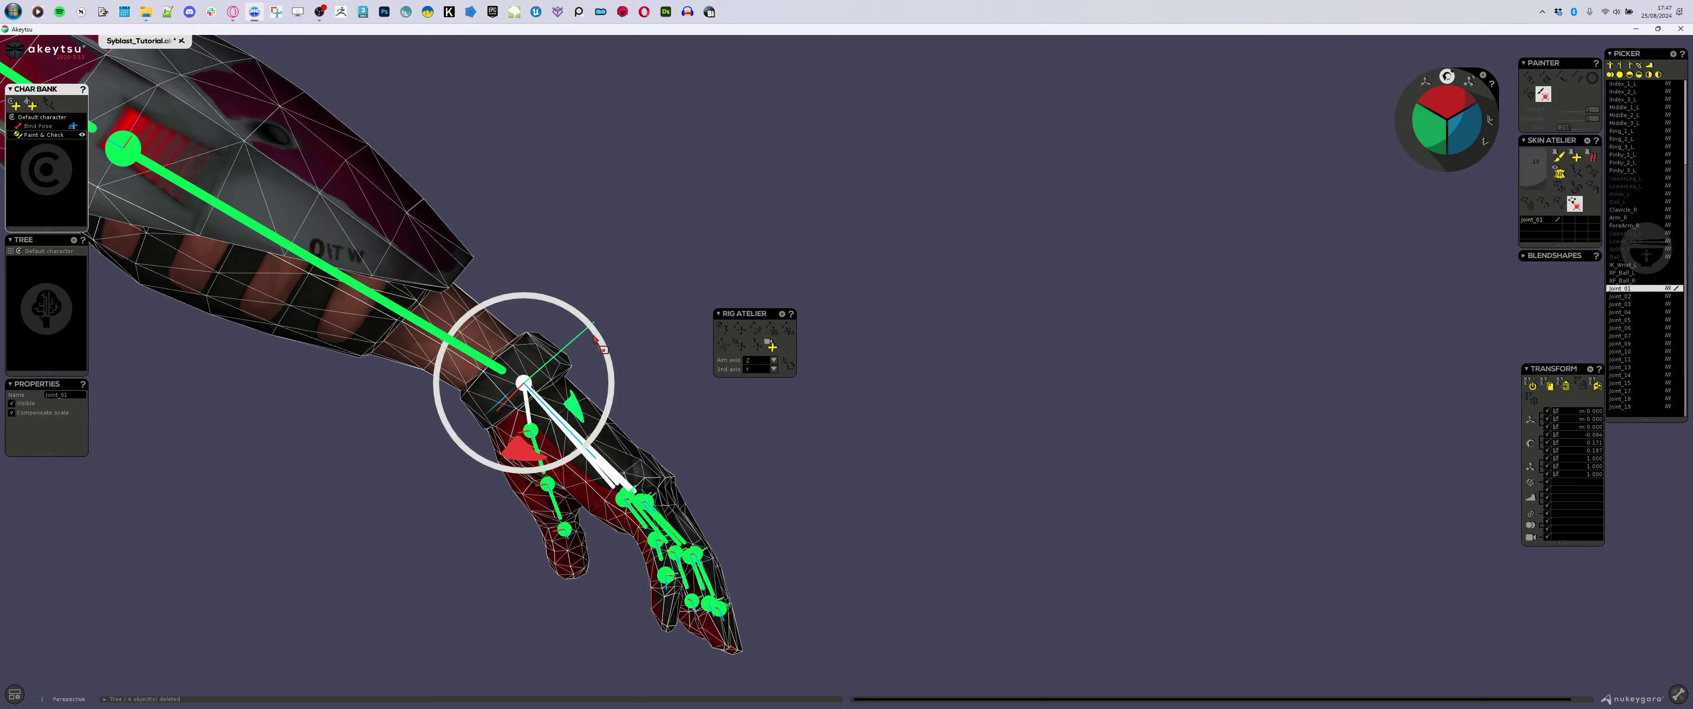
- Lasso-select the cuff vertices at the wrist and assign them a partial skin weight on joint_01
left_click_drag(617, 272, 652, 315)
left_click_drag(471, 524, 432, 514)
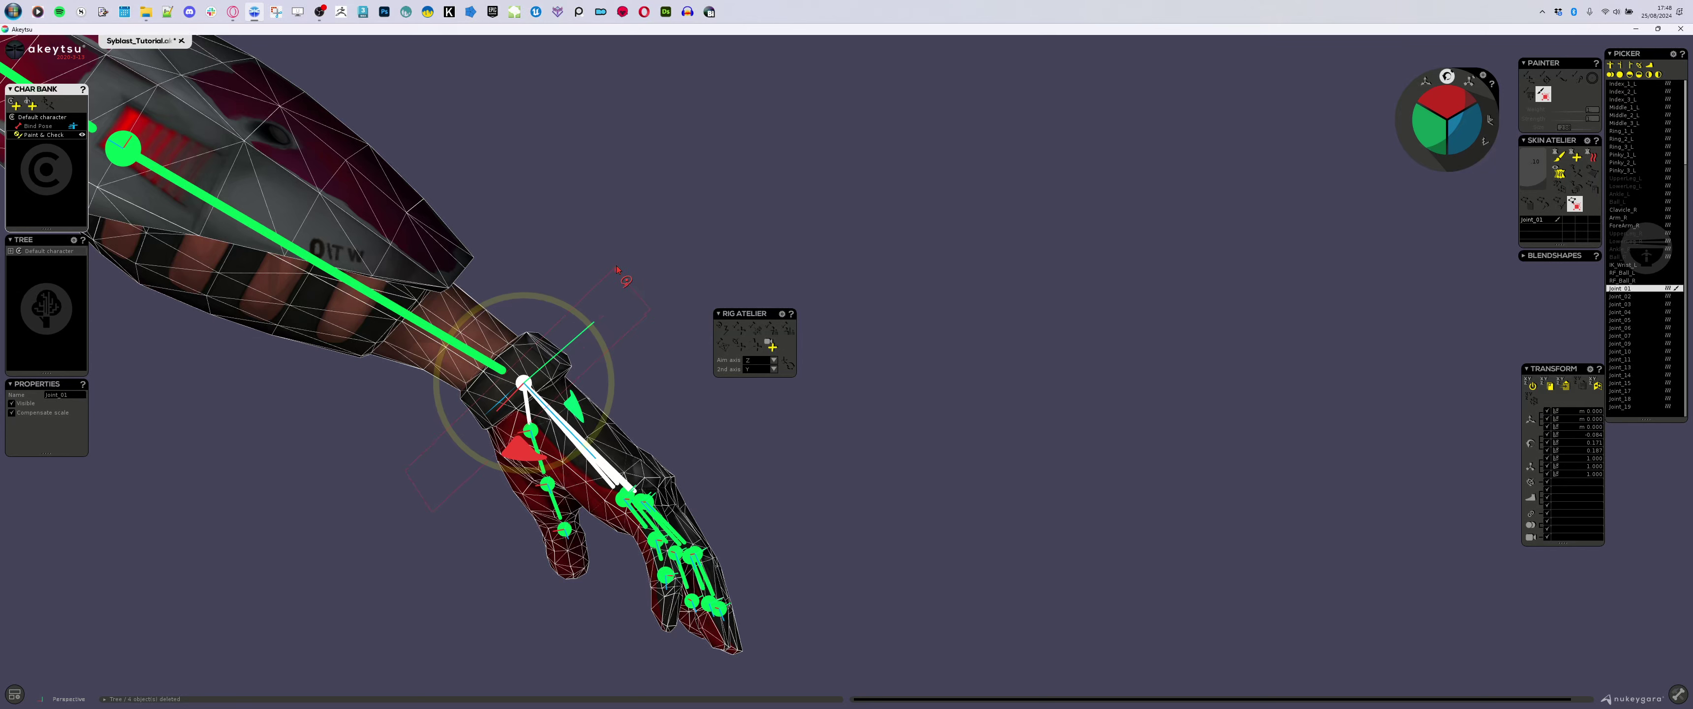
left_click_drag(617, 271, 618, 272)
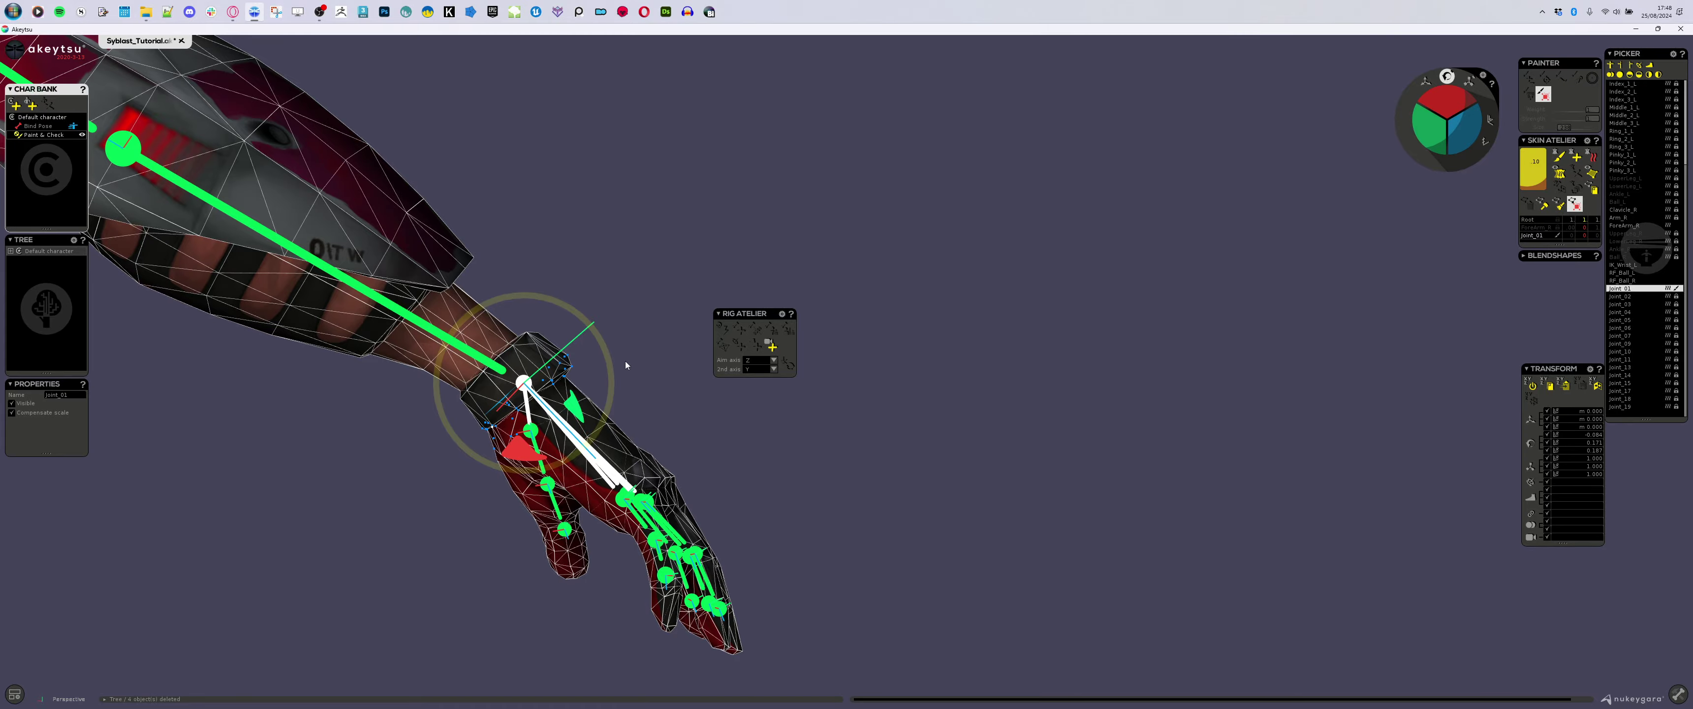
left_click_drag(1526, 170, 1519, 20)
- Lasso-select all right-hand vertices beyond the cuff and assign them full skin weight on joint_01
left_click_drag(1045, 526, 717, 587, "alt")
middle_click_drag(717, 587, 831, 487)
left_click_drag(607, 275, 823, 583)
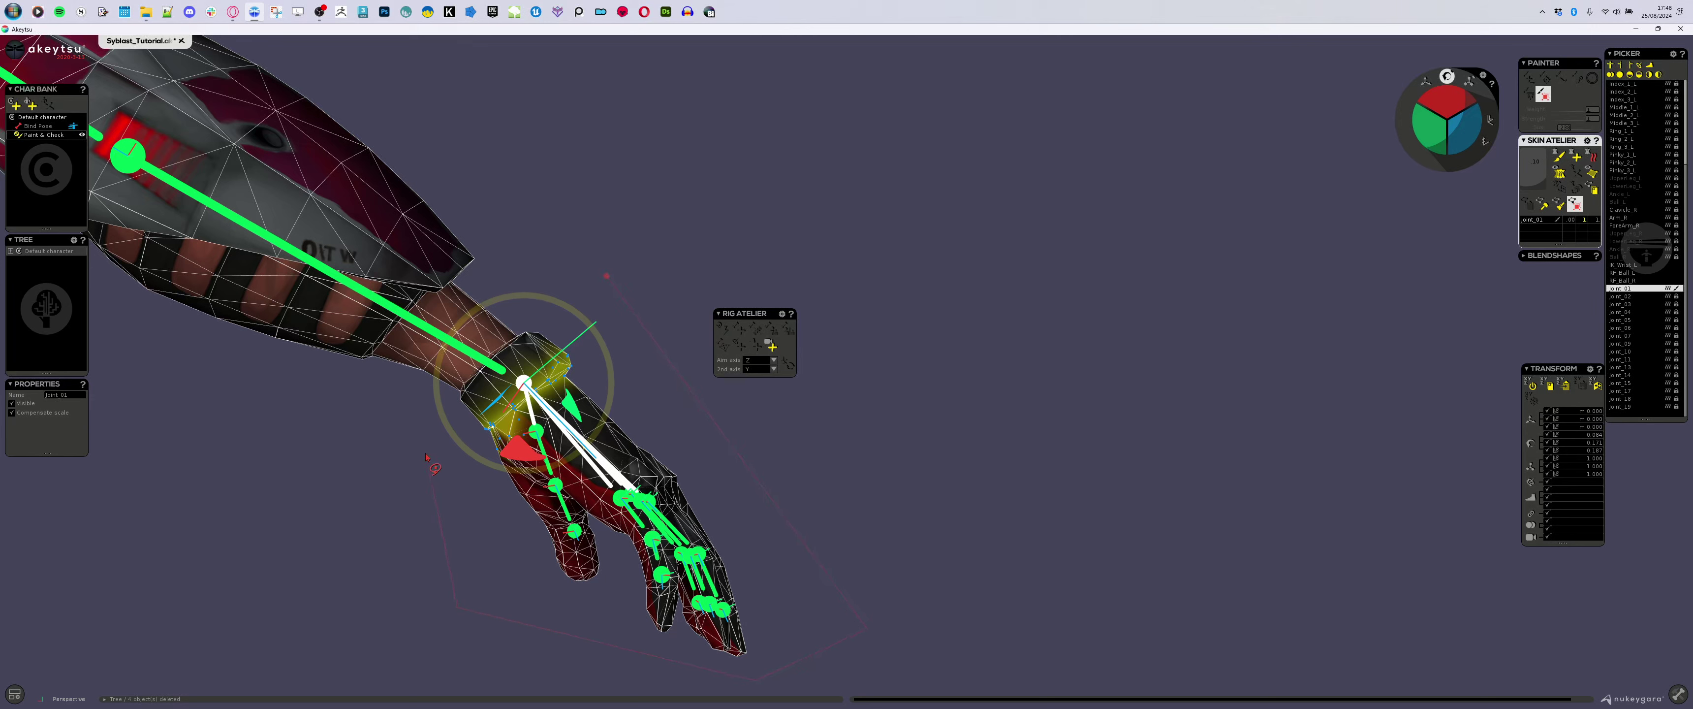
left_click_drag(607, 281, 607, 276)
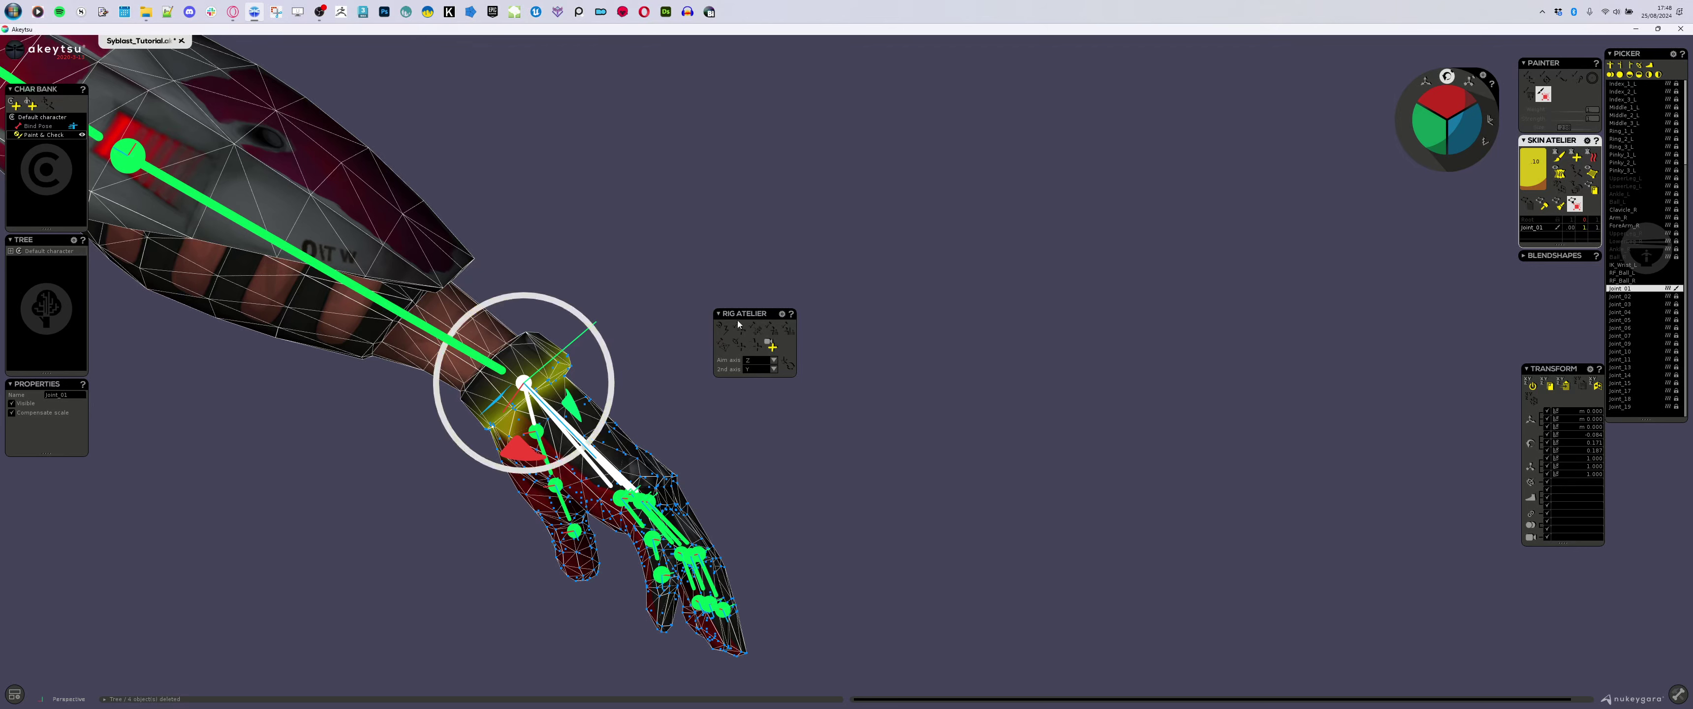
left_click(1536, 175)
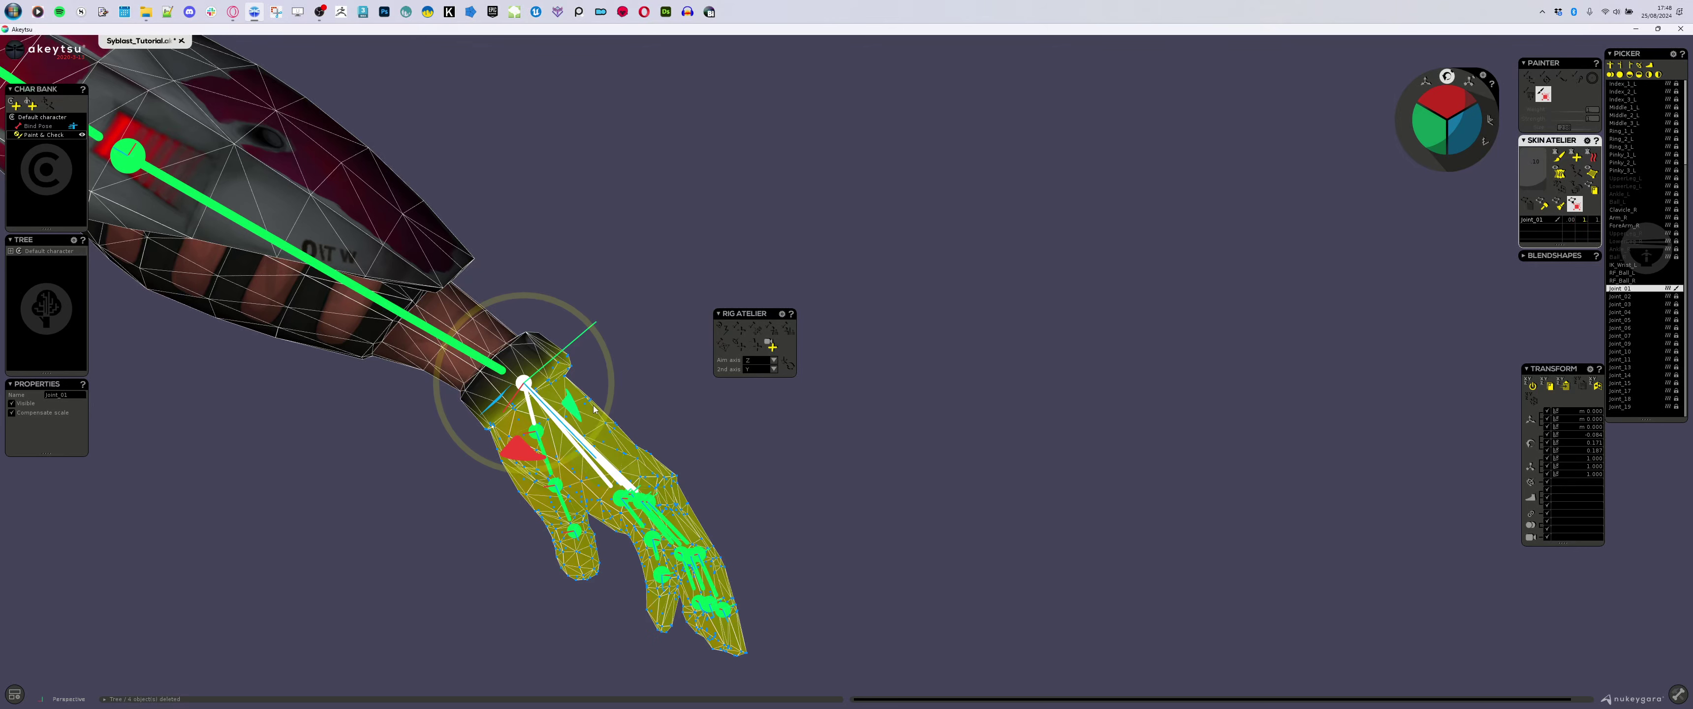
- Select the right forearm joint and examine its skin influence around the wrist from several angles
left_click(329, 275)
left_click_drag(549, 489, 258, 513, "alt")
middle_click_drag(259, 513, 523, 414, "alt")
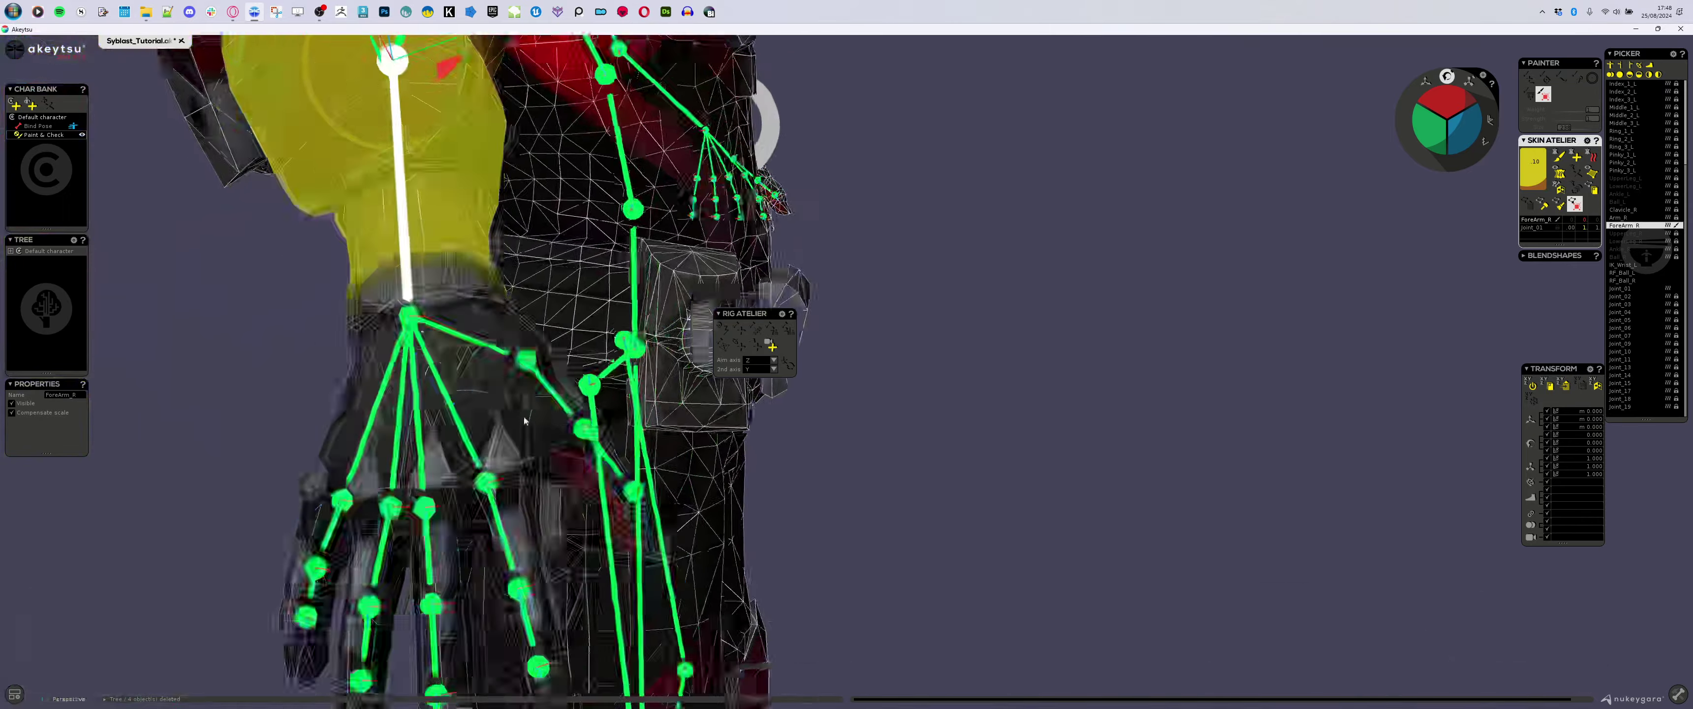
scroll(523, 414, "down", 3)
left_click_drag(523, 414, 427, 283, "alt")
middle_click_drag(427, 284, 444, 434, "alt")
scroll(444, 433, "up", 3)
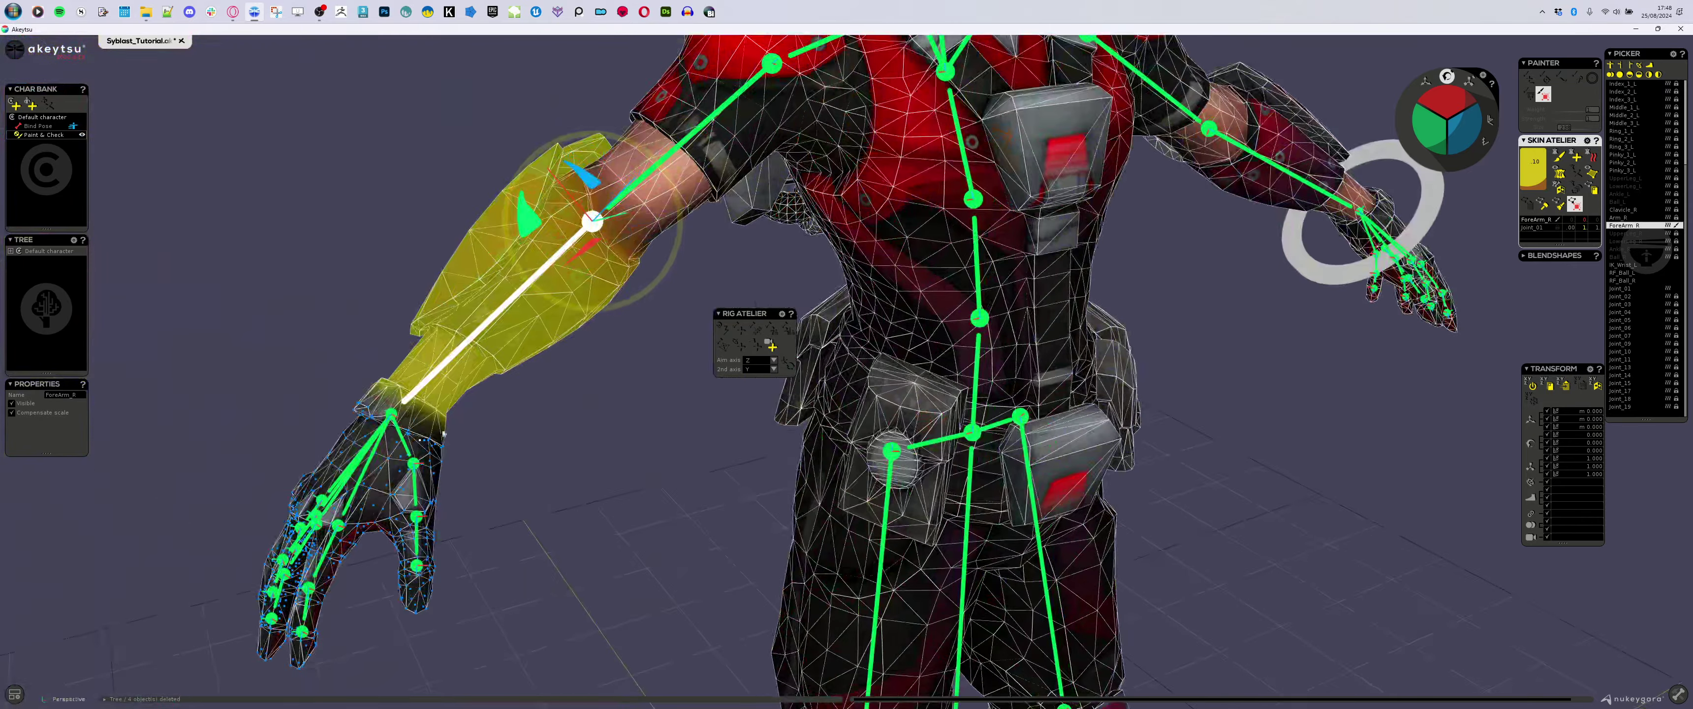
- Select all of the right hand's joints from joint_01 down and reorder them directly below Forearm_R in the joint list
left_click(390, 415)
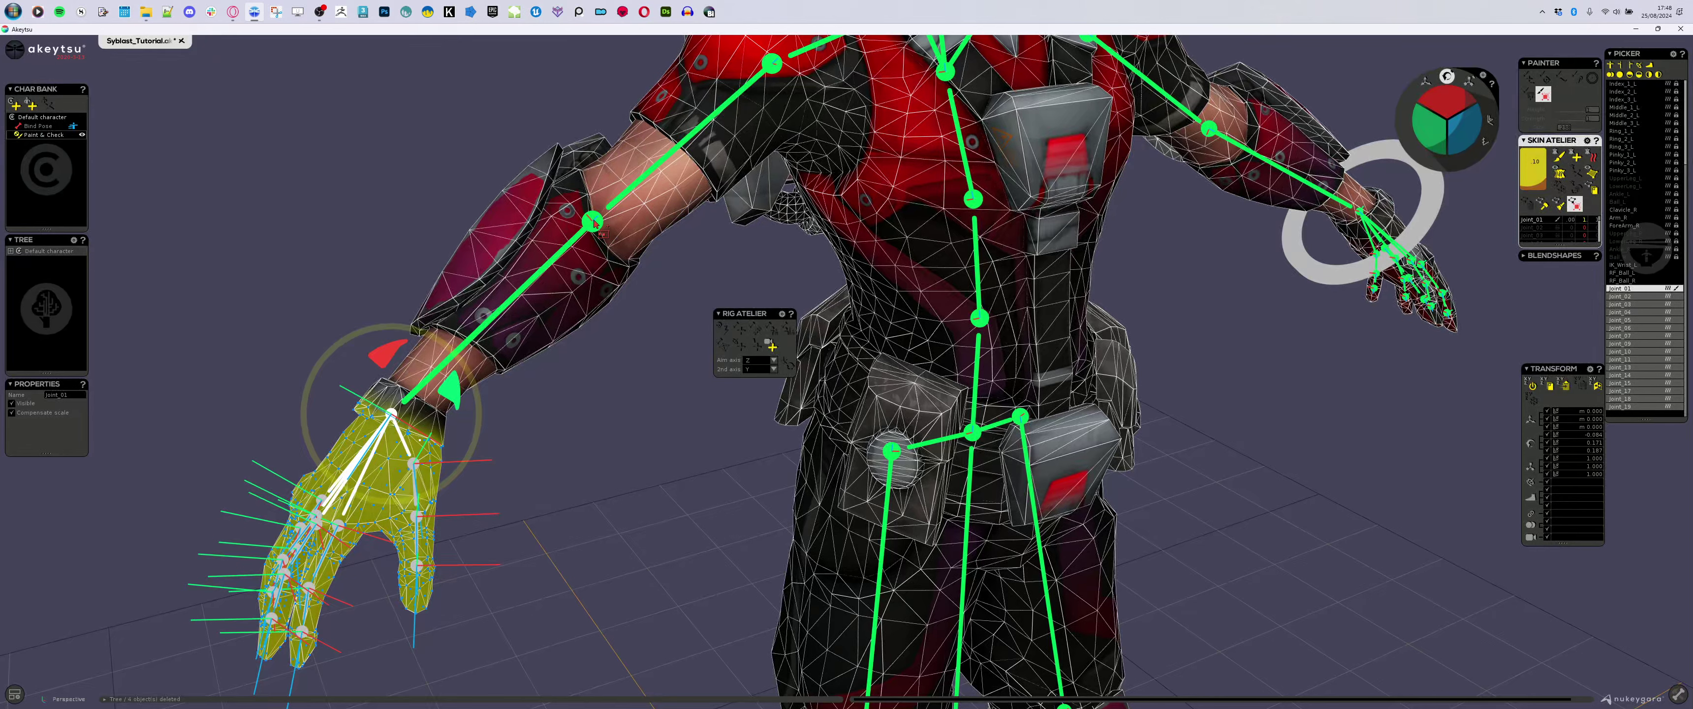
left_click_drag(554, 601, 554, 603)
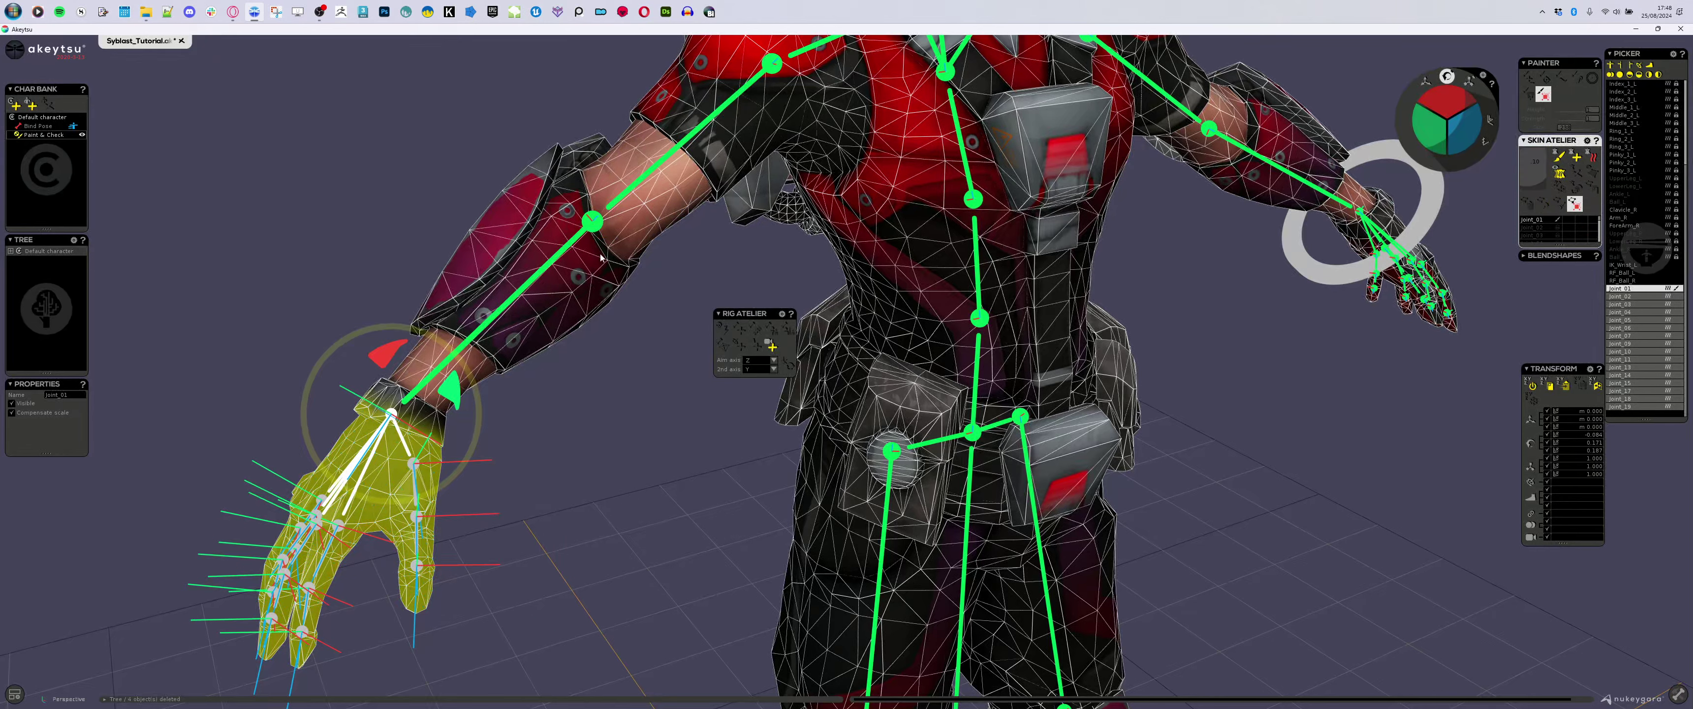
left_click(594, 223)
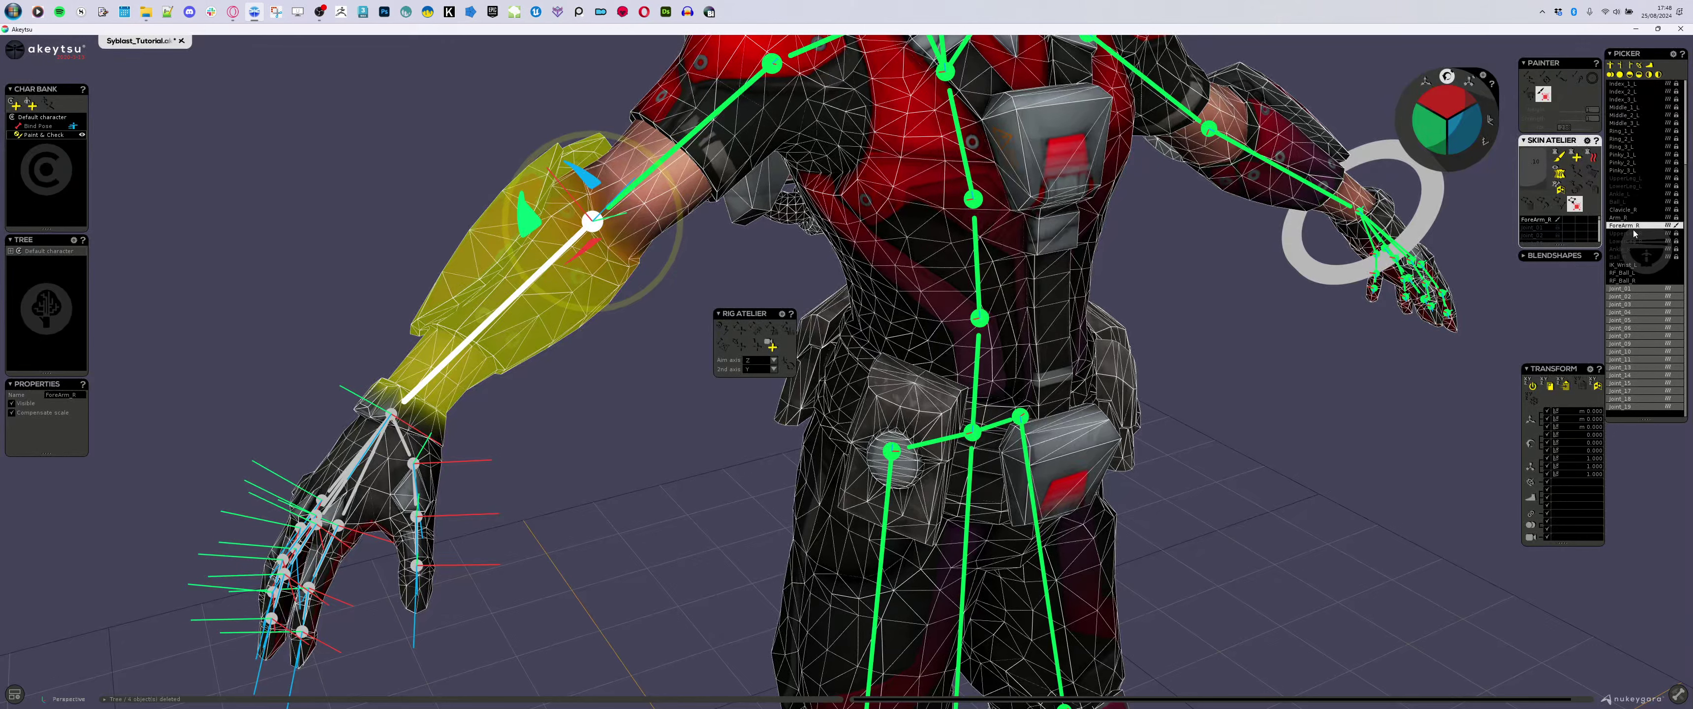
left_click_drag(1632, 232, 1641, 237)
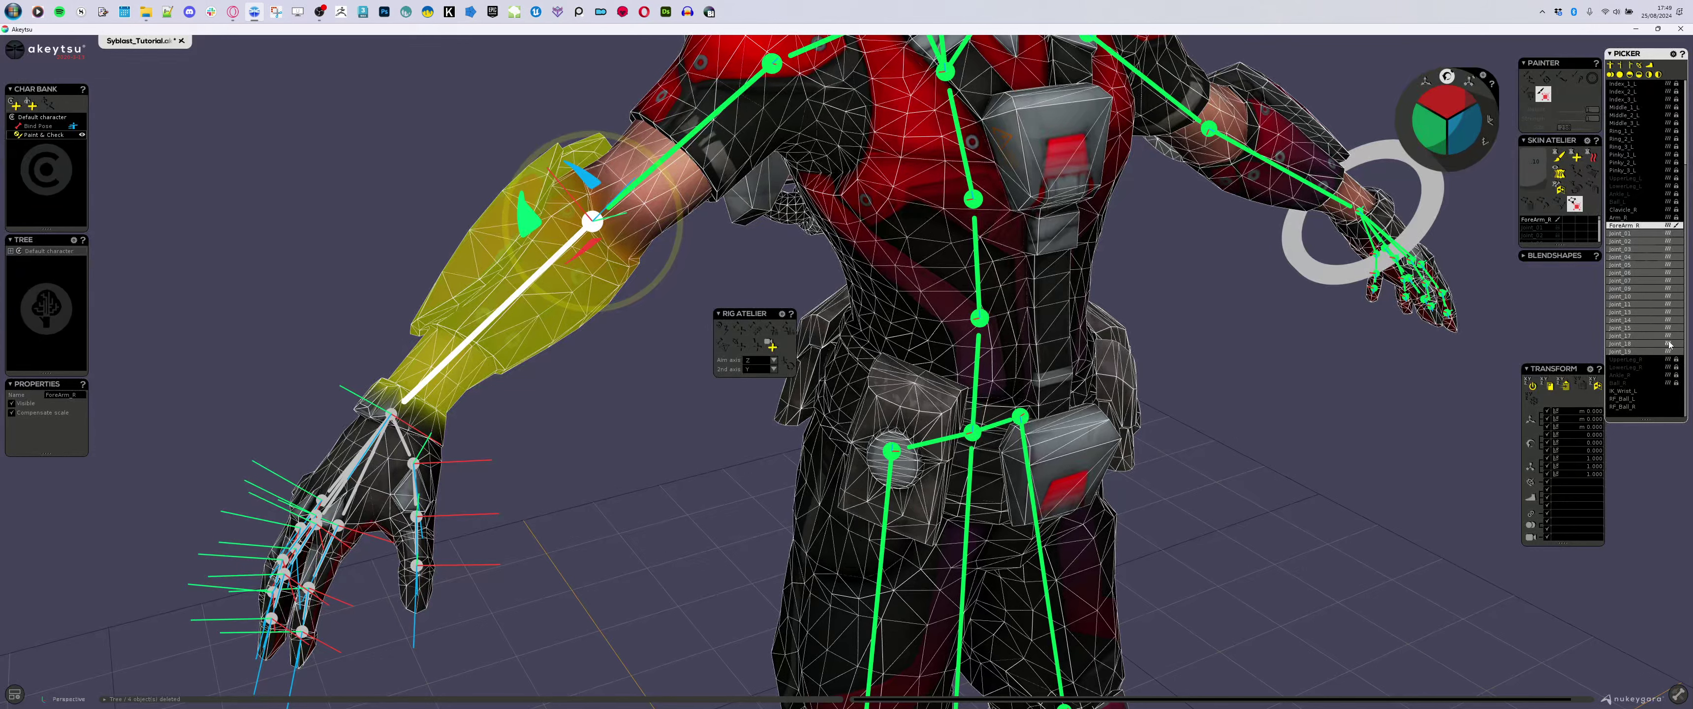
- Move the round viewport widget away from the joint list into the open area beside the character's left hip
scroll(1669, 345, "up", 5)
scroll(1634, 194, "down", 5)
left_click_drag(1487, 99, 1357, 387)
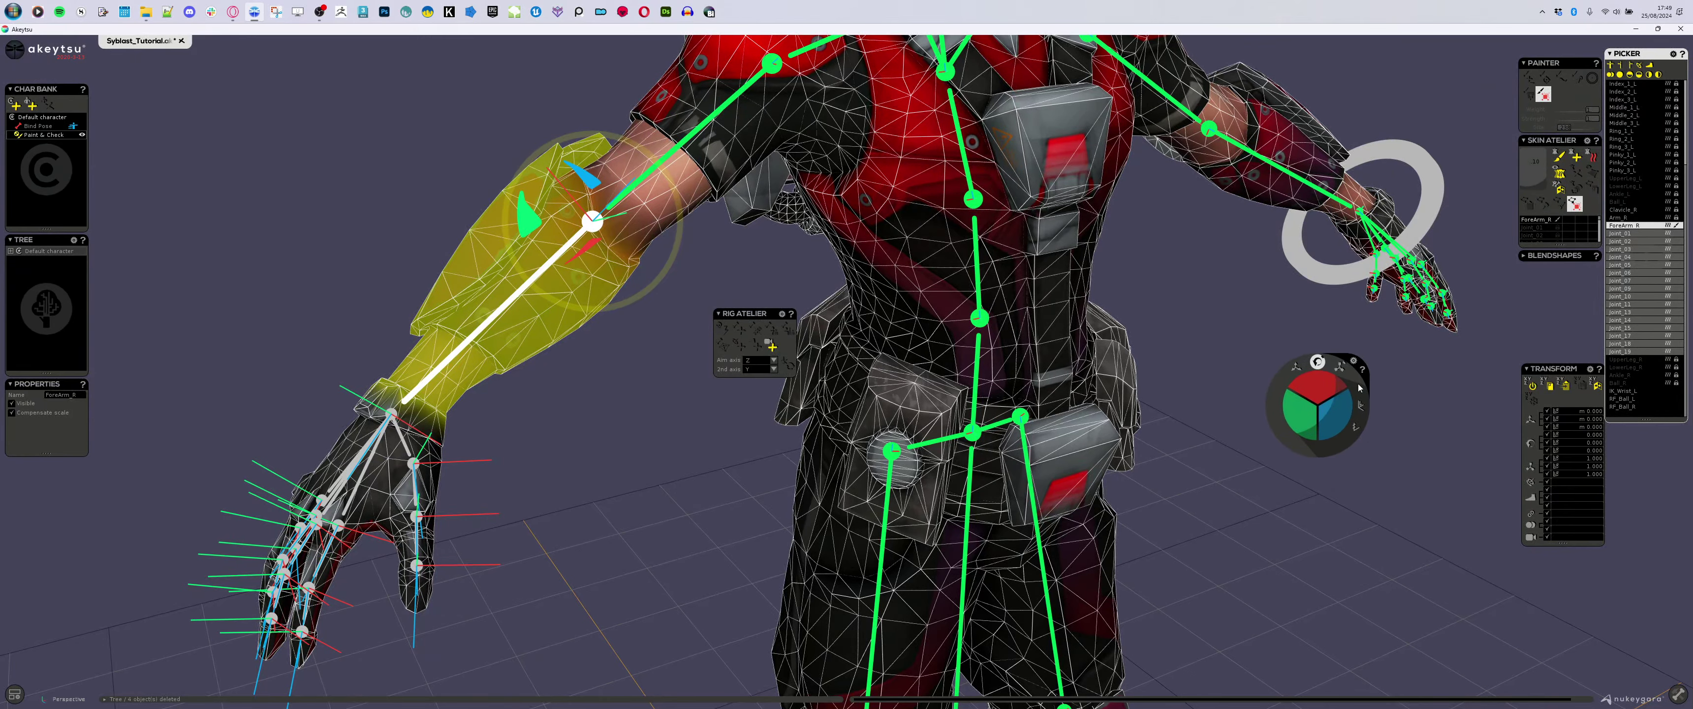
- Select joint_01 in the reordered list and step back and forth through its neighbours to check their skin influence
left_click(1626, 234)
left_click_drag(598, 506, 558, 520, "alt")
key("Up")
key("Down")
key("Up")
key("Down")
key("Up")
key("Down")
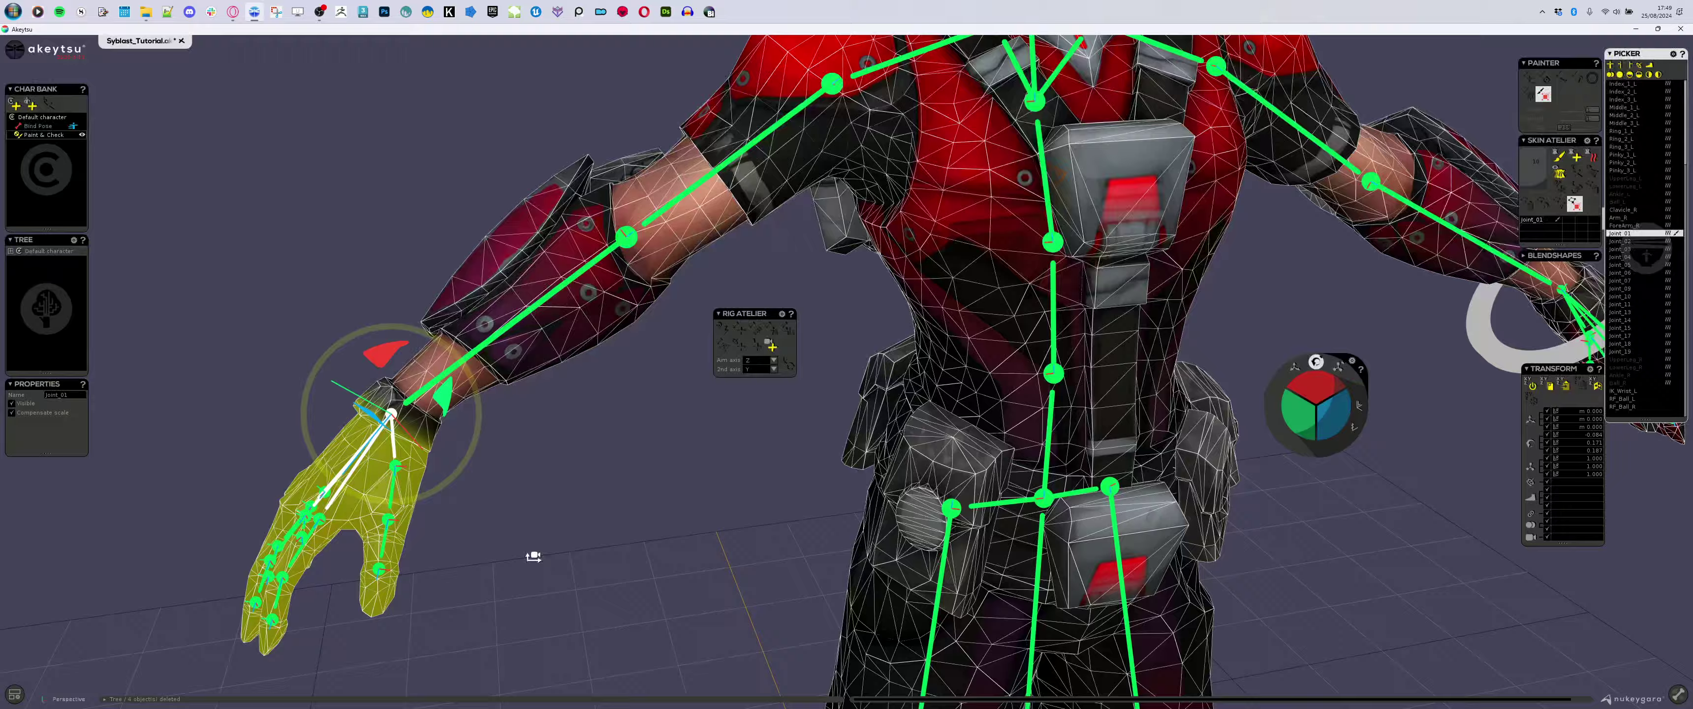
- Select the thumb's base joint, joint_02, together with joint_01, keeping joint_01 as the active joint
scroll(609, 420, "up", 5)
key("Down")
middle_click_drag(662, 499, 514, 250)
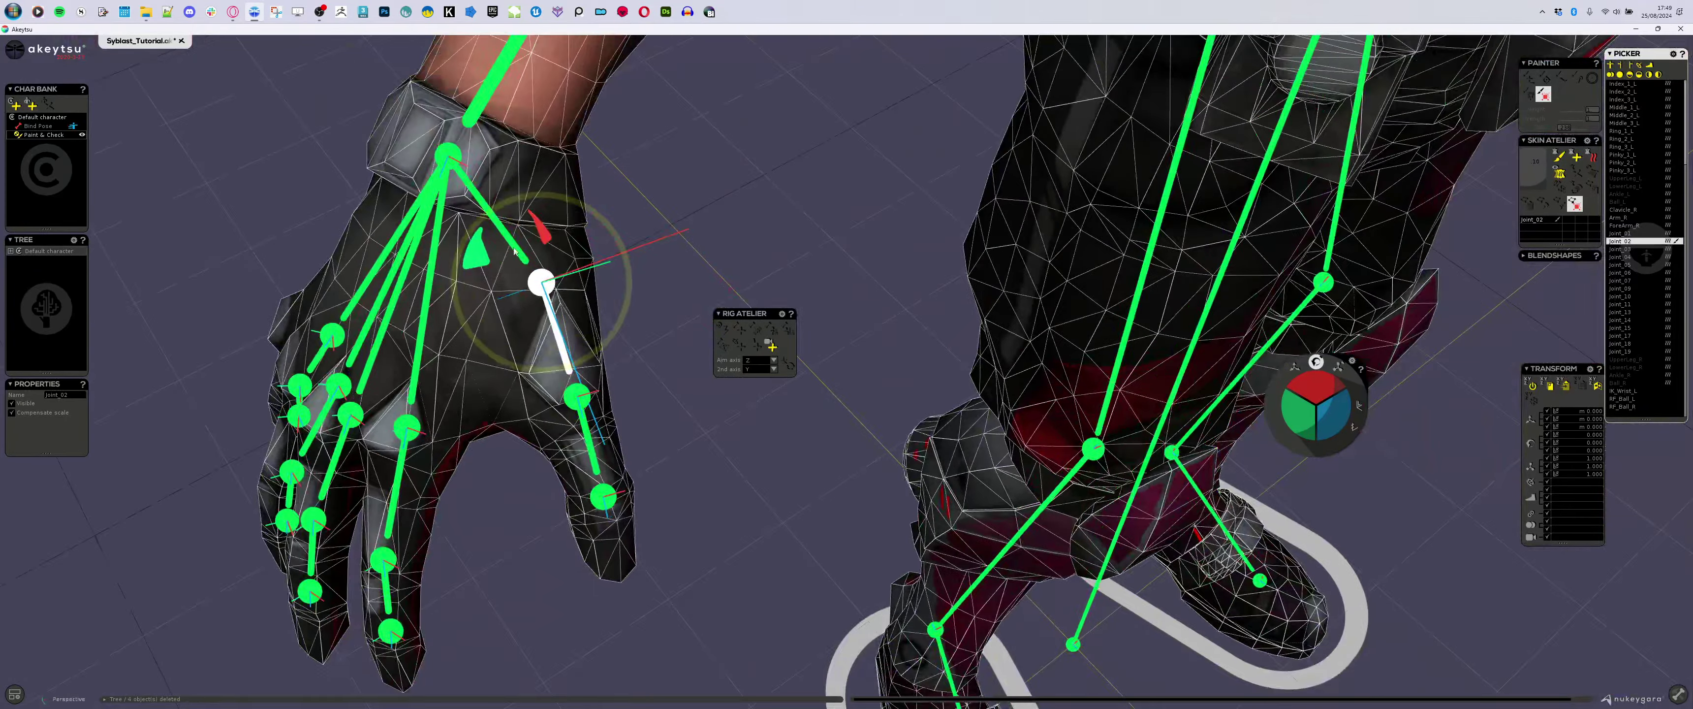
left_click(449, 161)
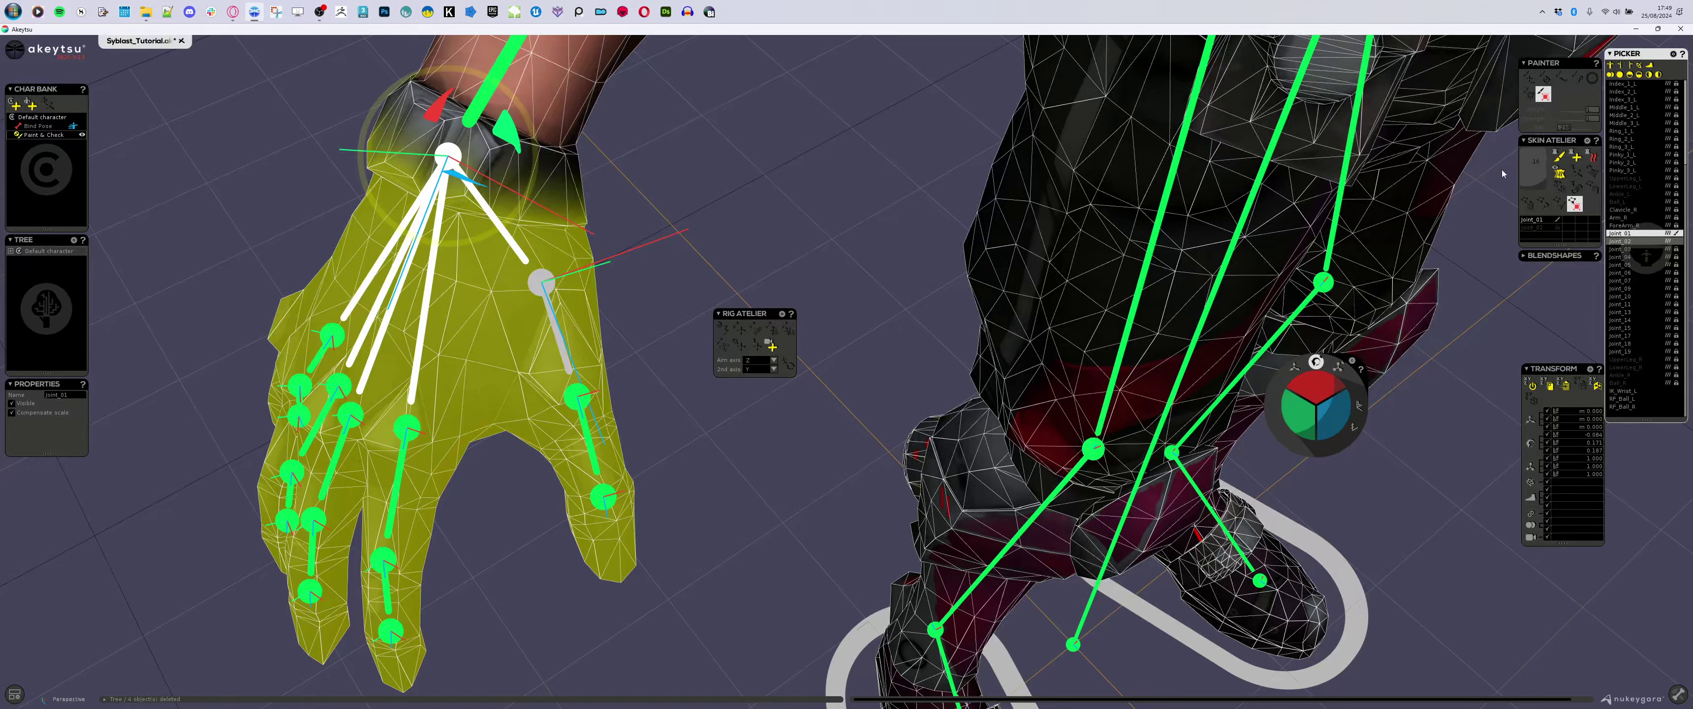
- Gather the Skin Atelier, Rig Atelier and Painter panels beside the right hand and enable skin weight painting
left_click_drag(1547, 241, 707, 252)
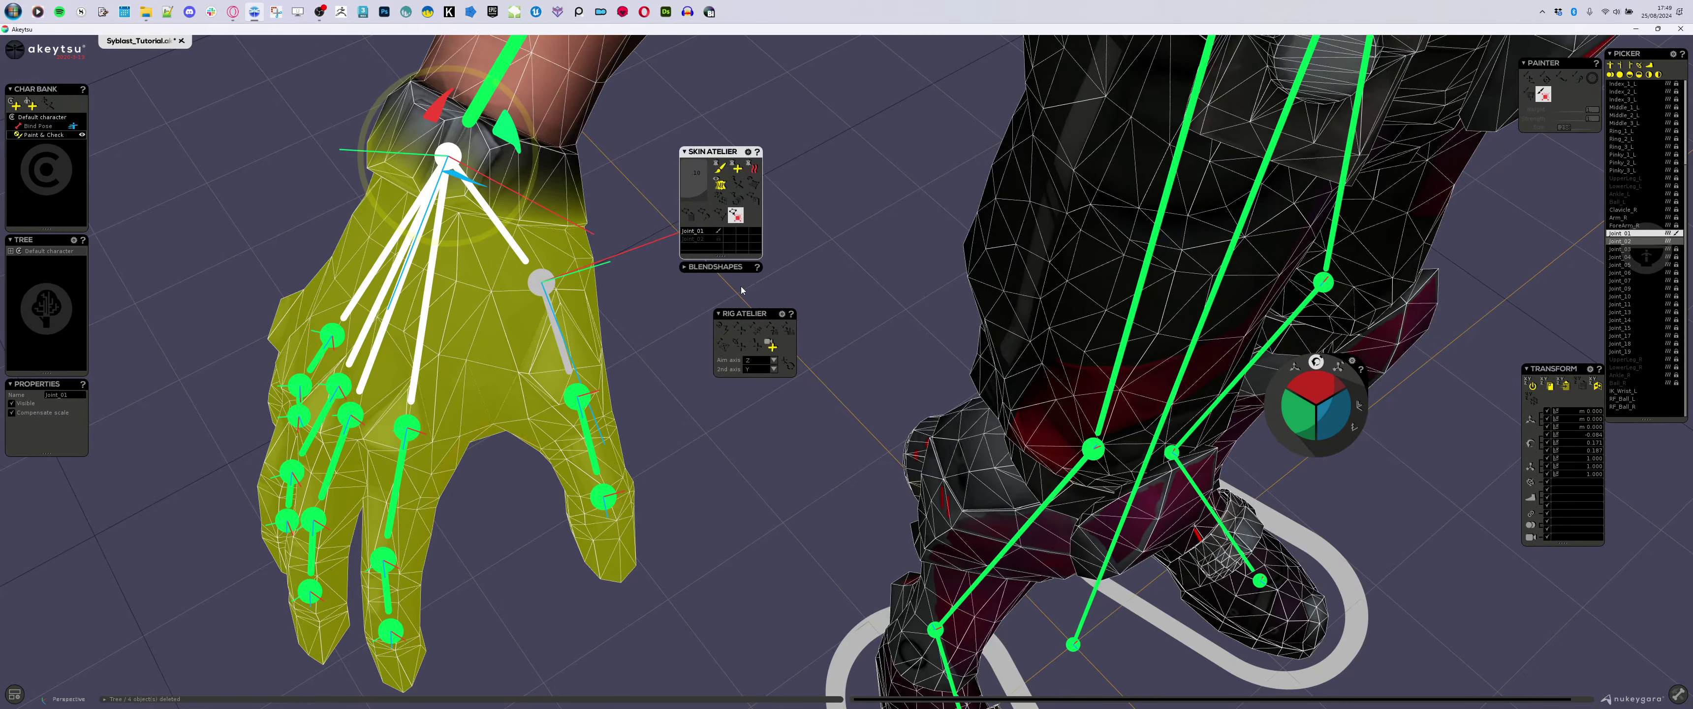
left_click_drag(751, 310, 716, 282)
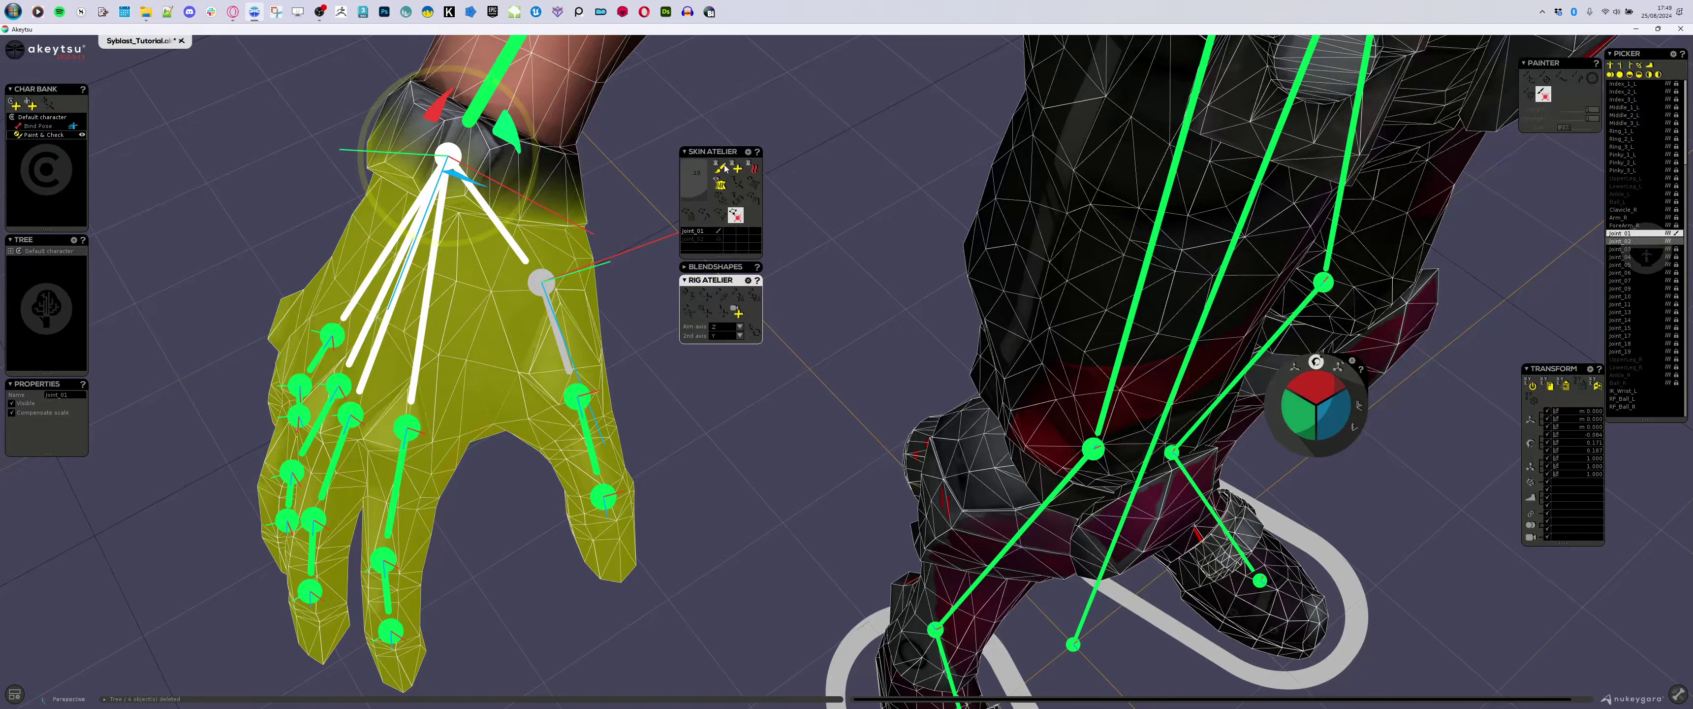
left_click_drag(709, 153, 718, 288)
left_click(729, 301)
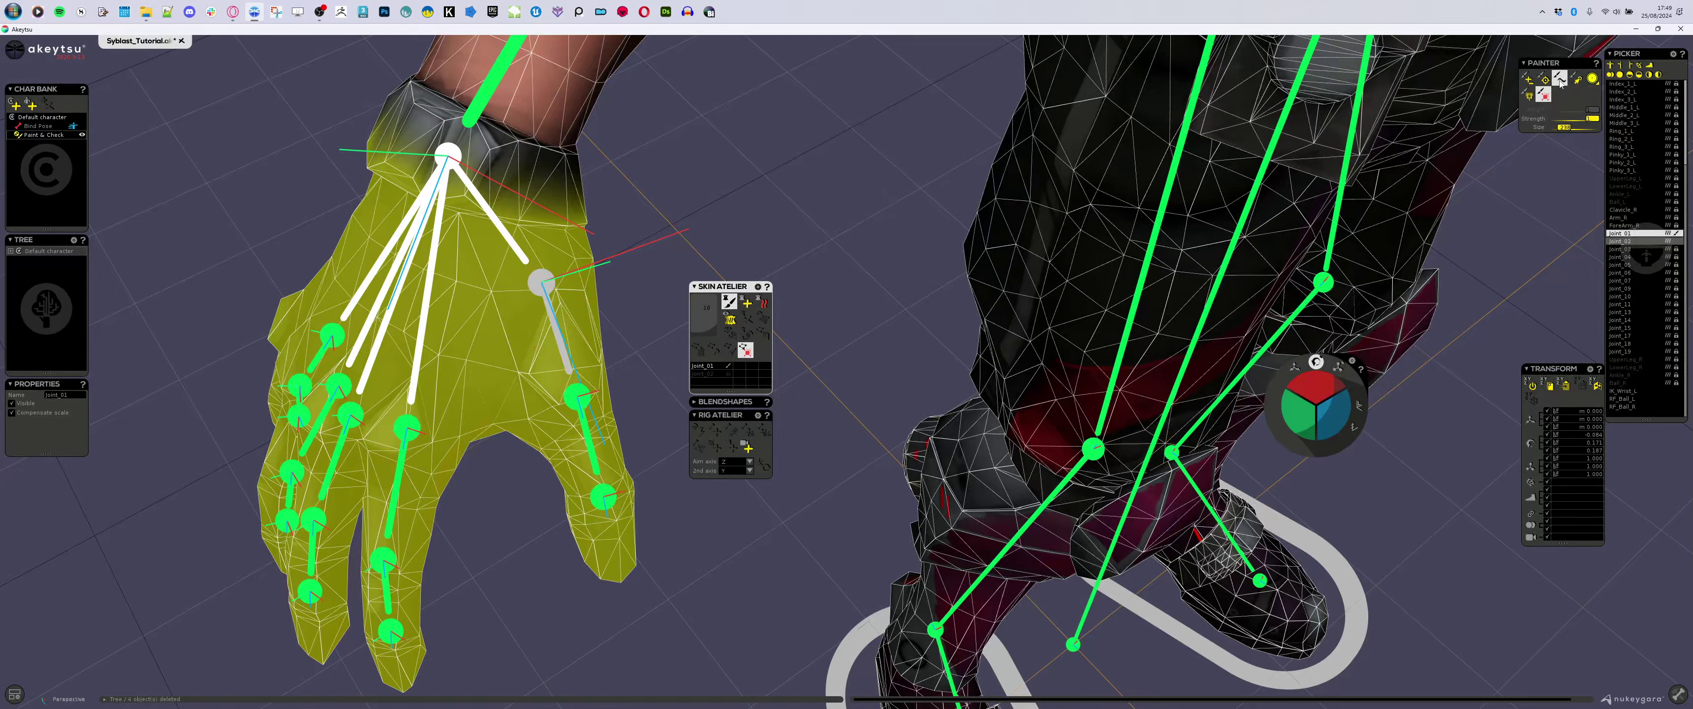
left_click_drag(1563, 65, 732, 204)
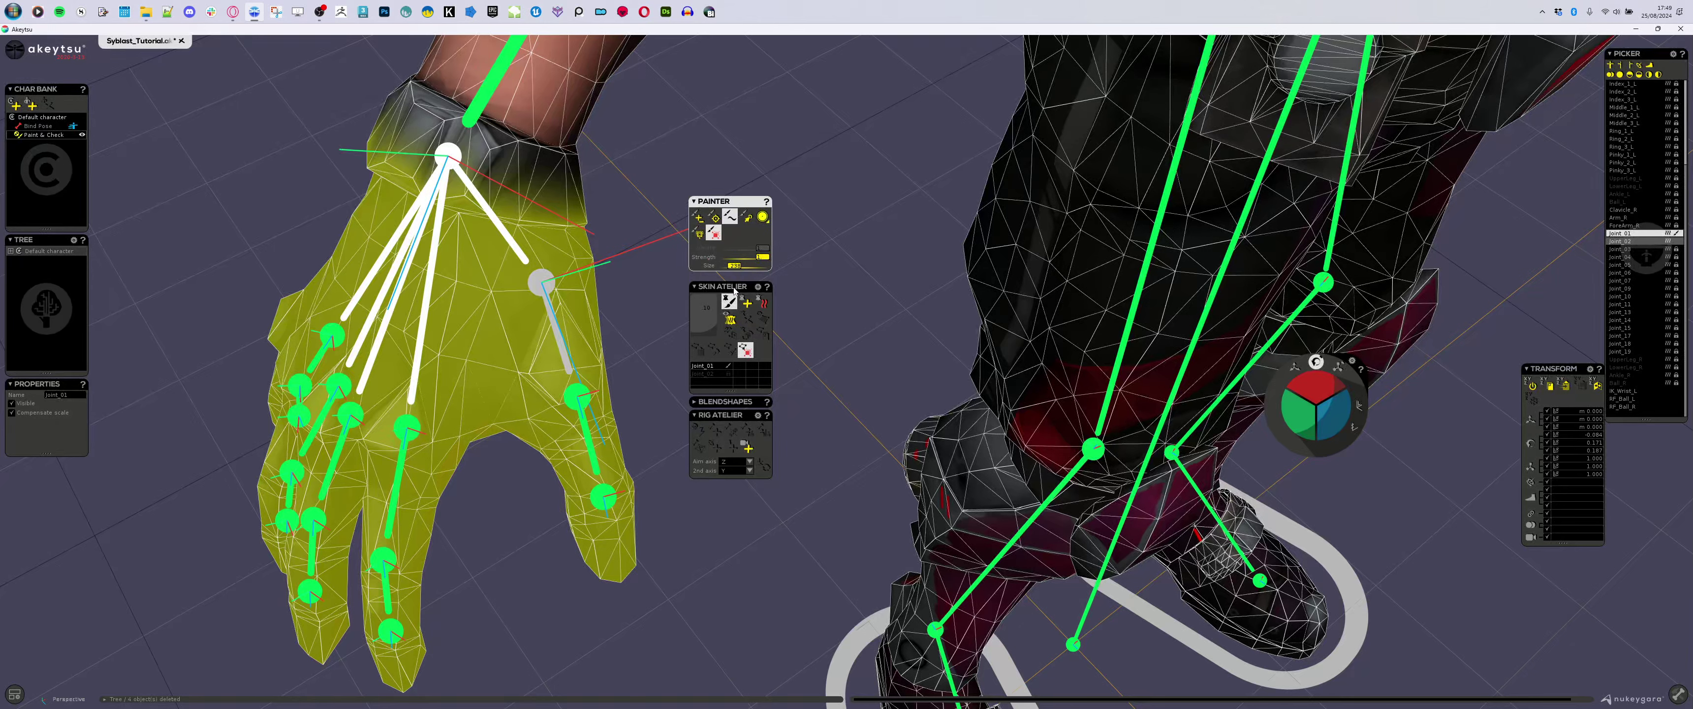
left_click_drag(733, 287, 734, 276)
- Choose the painter's weight brush and paint the whole thumb's skin weights off joint_01 and onto joint_02
left_click(699, 218)
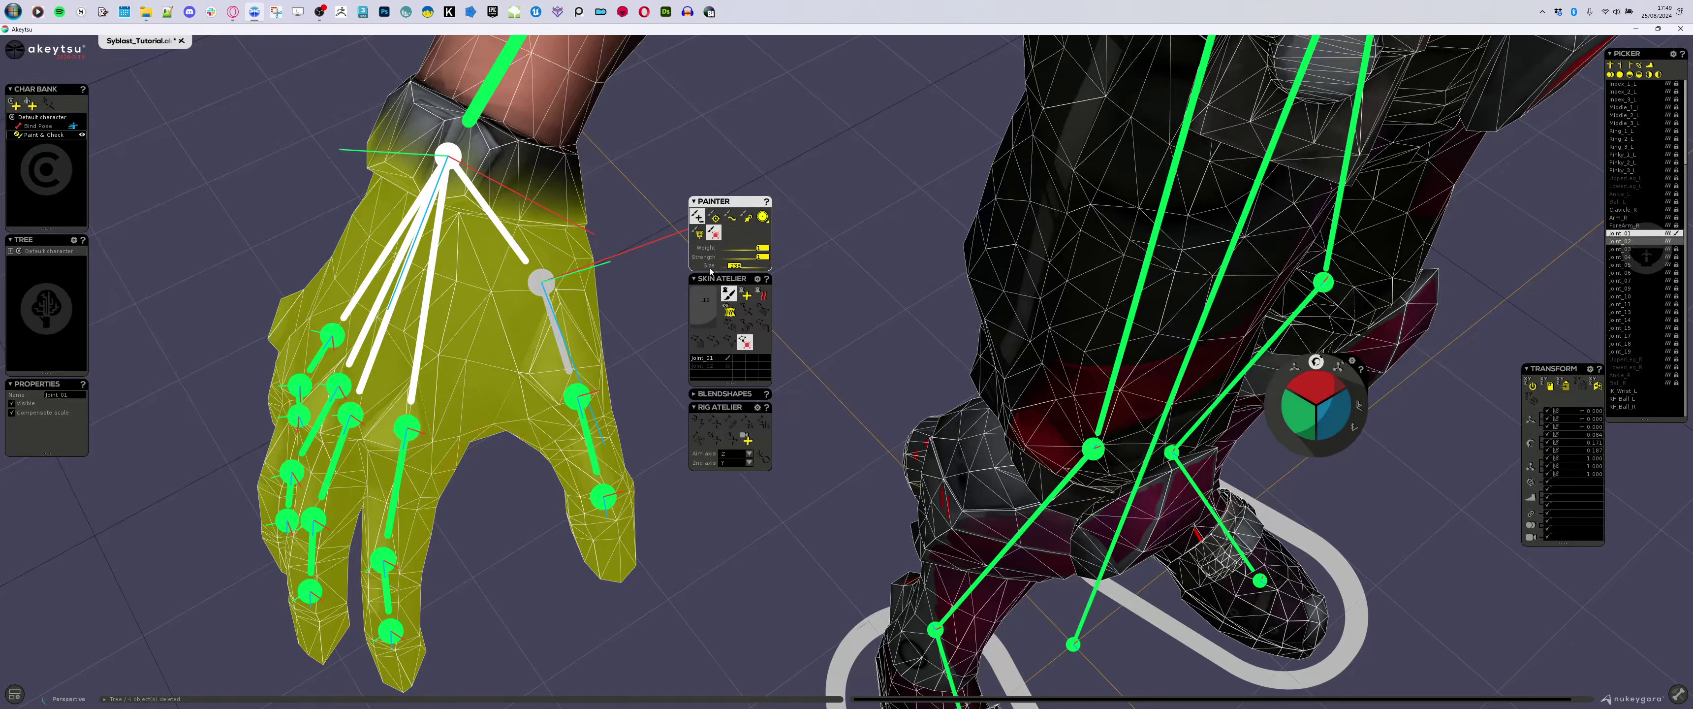
mouse_move(520, 311)
left_mouse_down()
mouse_move(595, 290)
mouse_move(526, 407)
mouse_move(593, 339)
mouse_move(601, 578)
mouse_move(621, 519)
mouse_move(562, 308)
left_mouse_up()
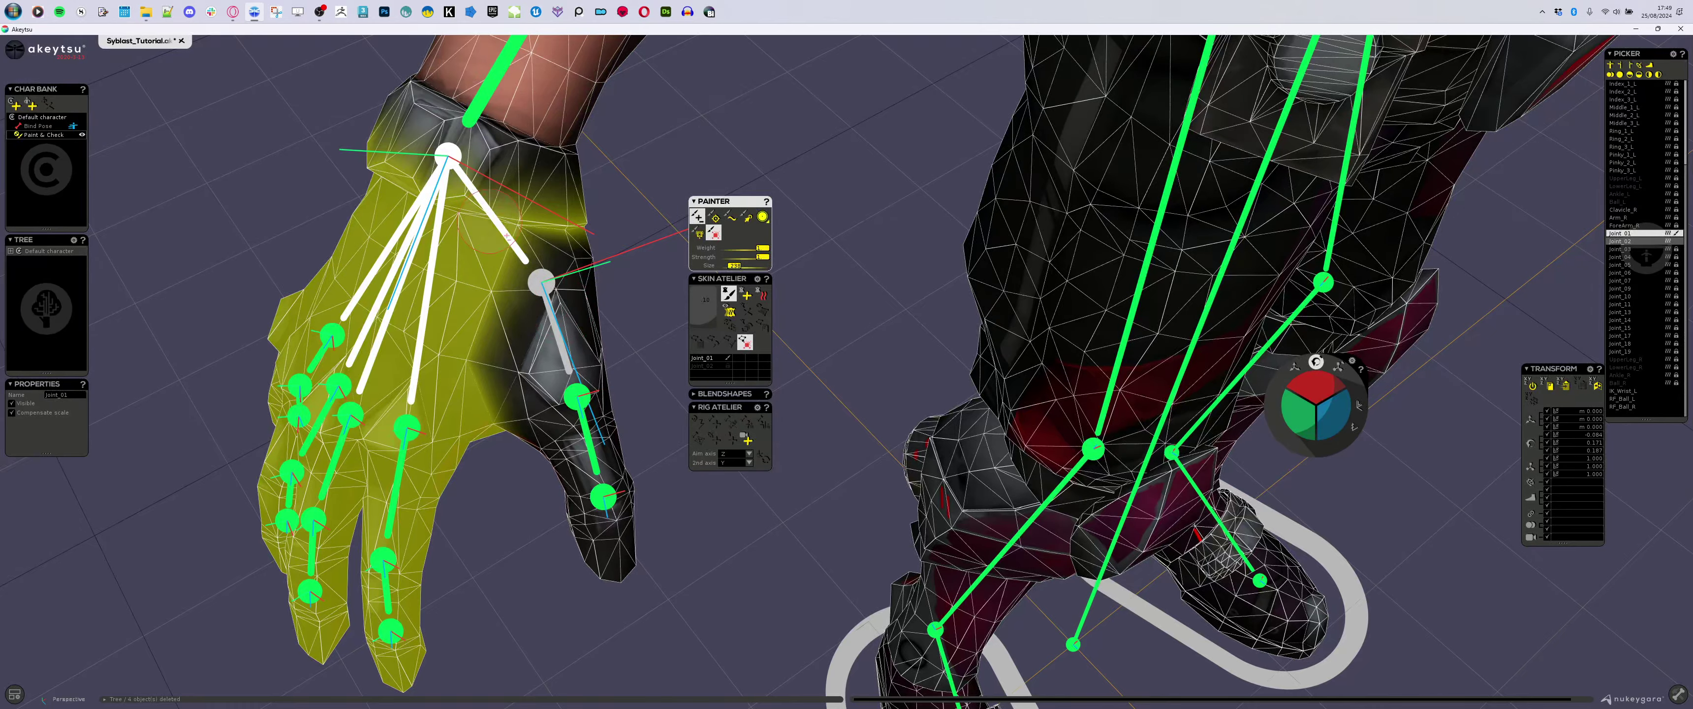
left_click_drag(497, 359, 546, 354, "alt")
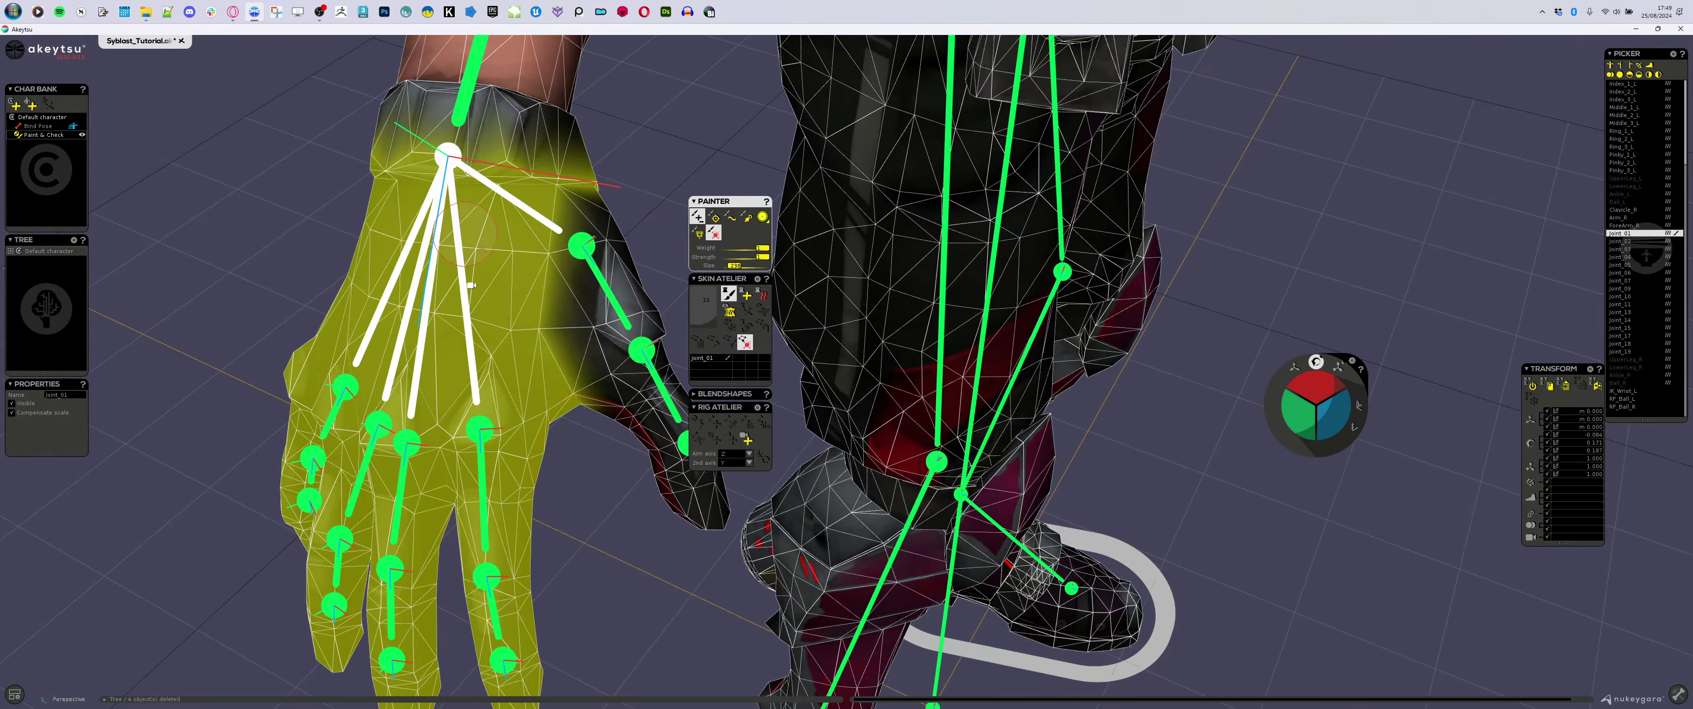
left_click(479, 429)
middle_click_drag(559, 565, 589, 378, "alt")
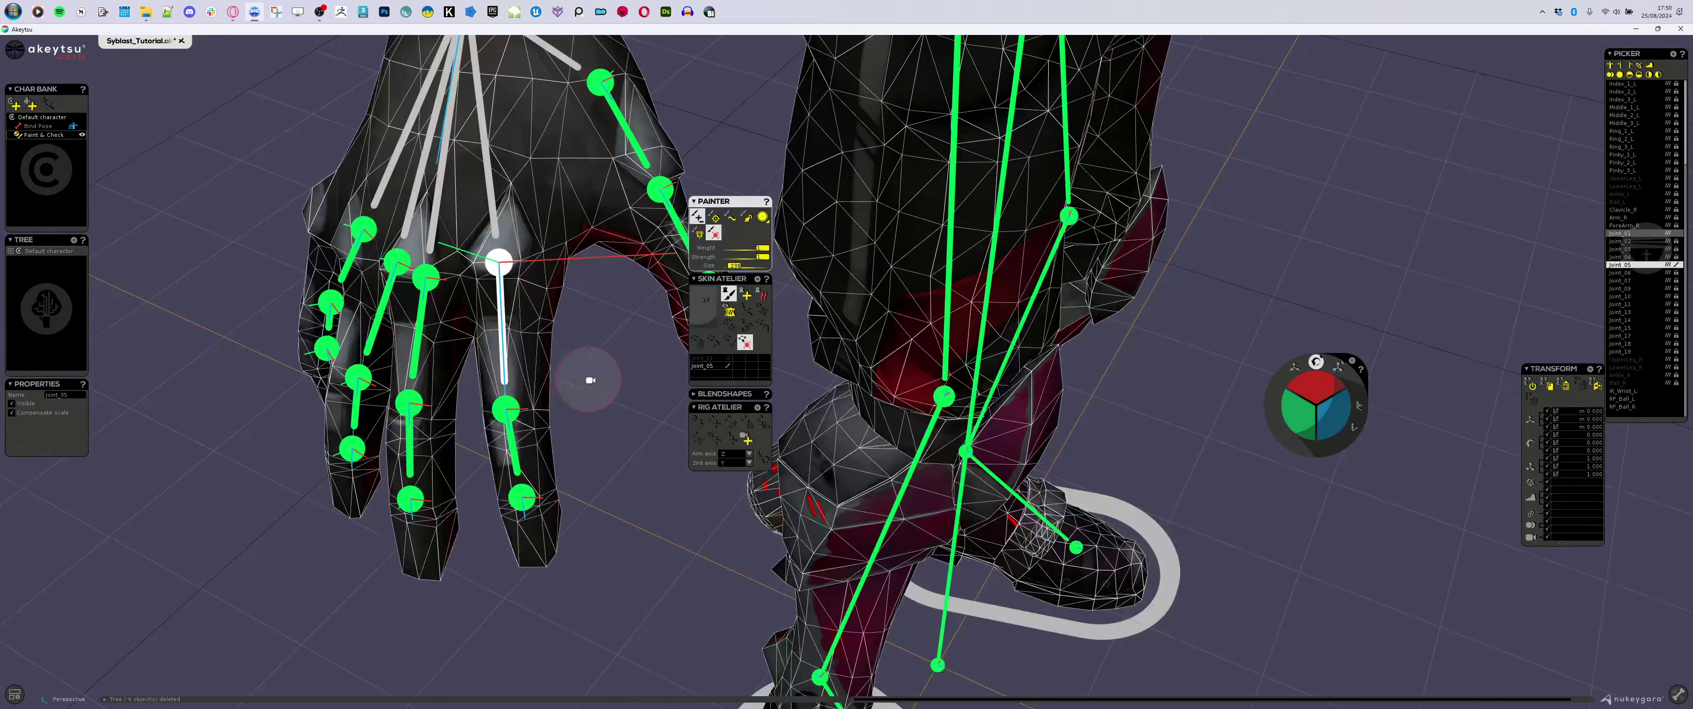
left_click_drag(590, 378, 618, 399, "alt")
left_click(707, 357)
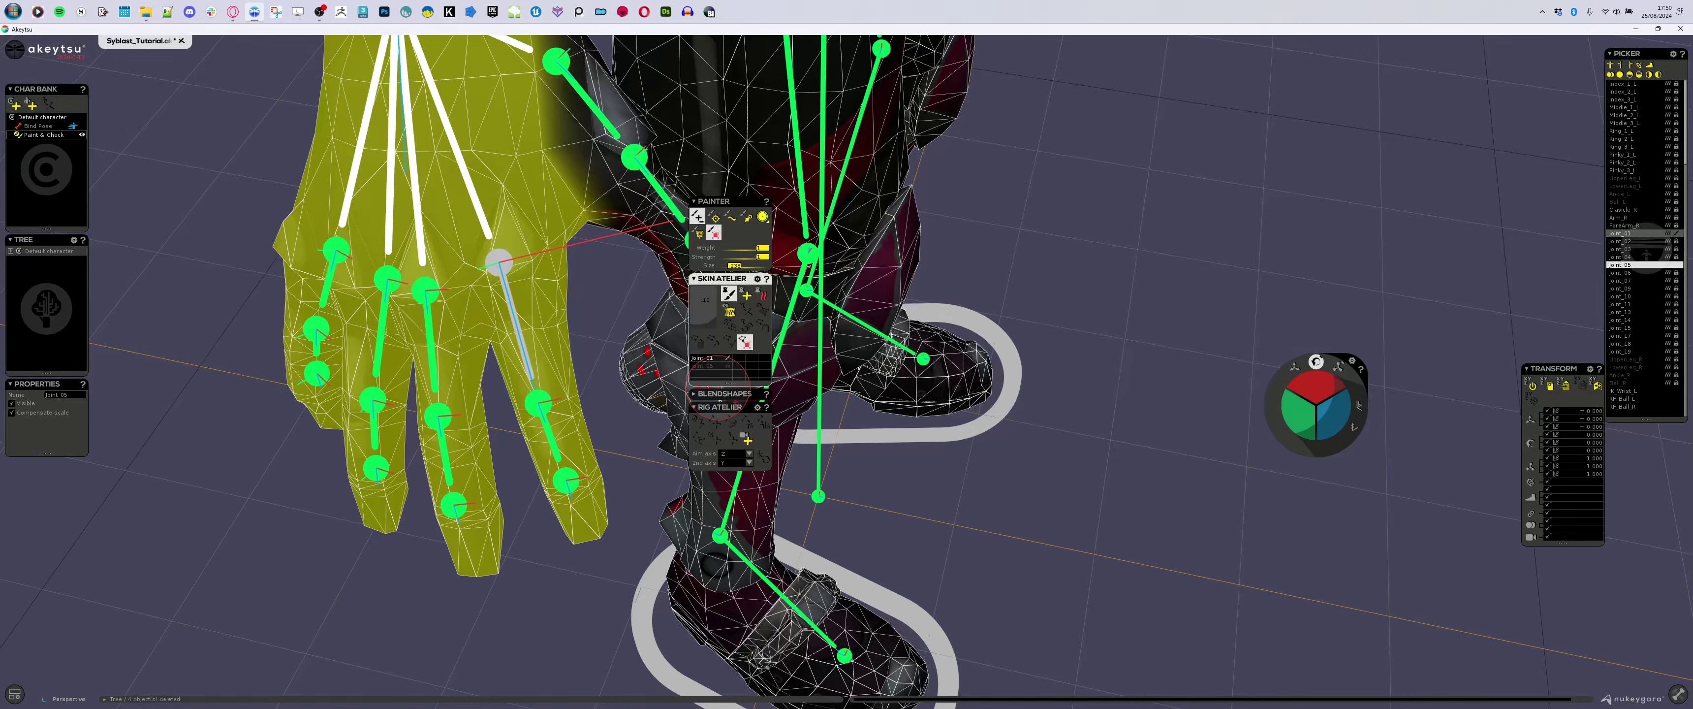
key("ctrl+z")
key("ctrl+z")
key("ctrl+z")
key("ctrl+z")
key("ctrl+z")
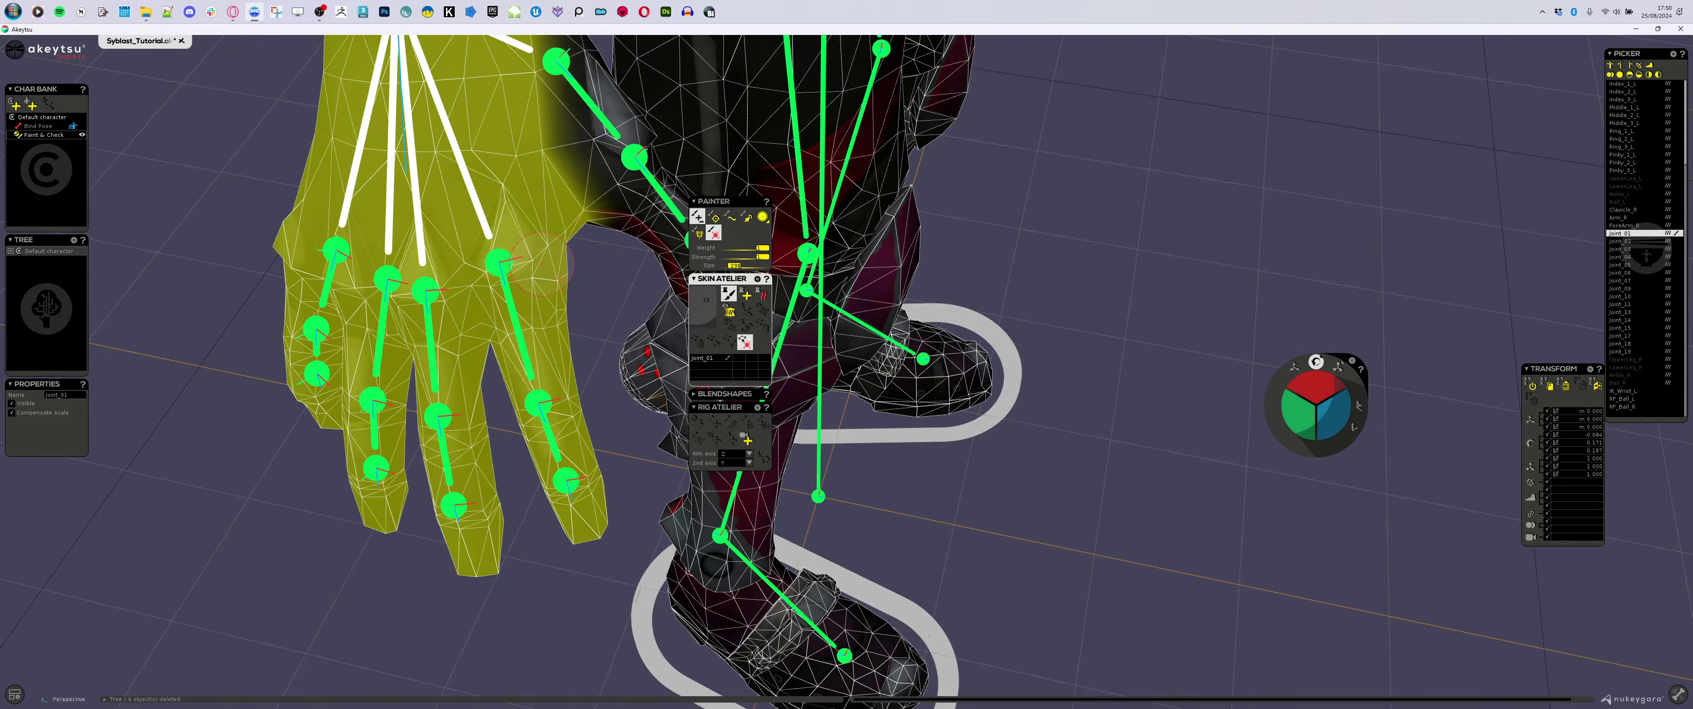
- Select the index finger's base joint_05 with joint_01 active and paint the whole index finger's weights off joint_01
left_click(499, 261)
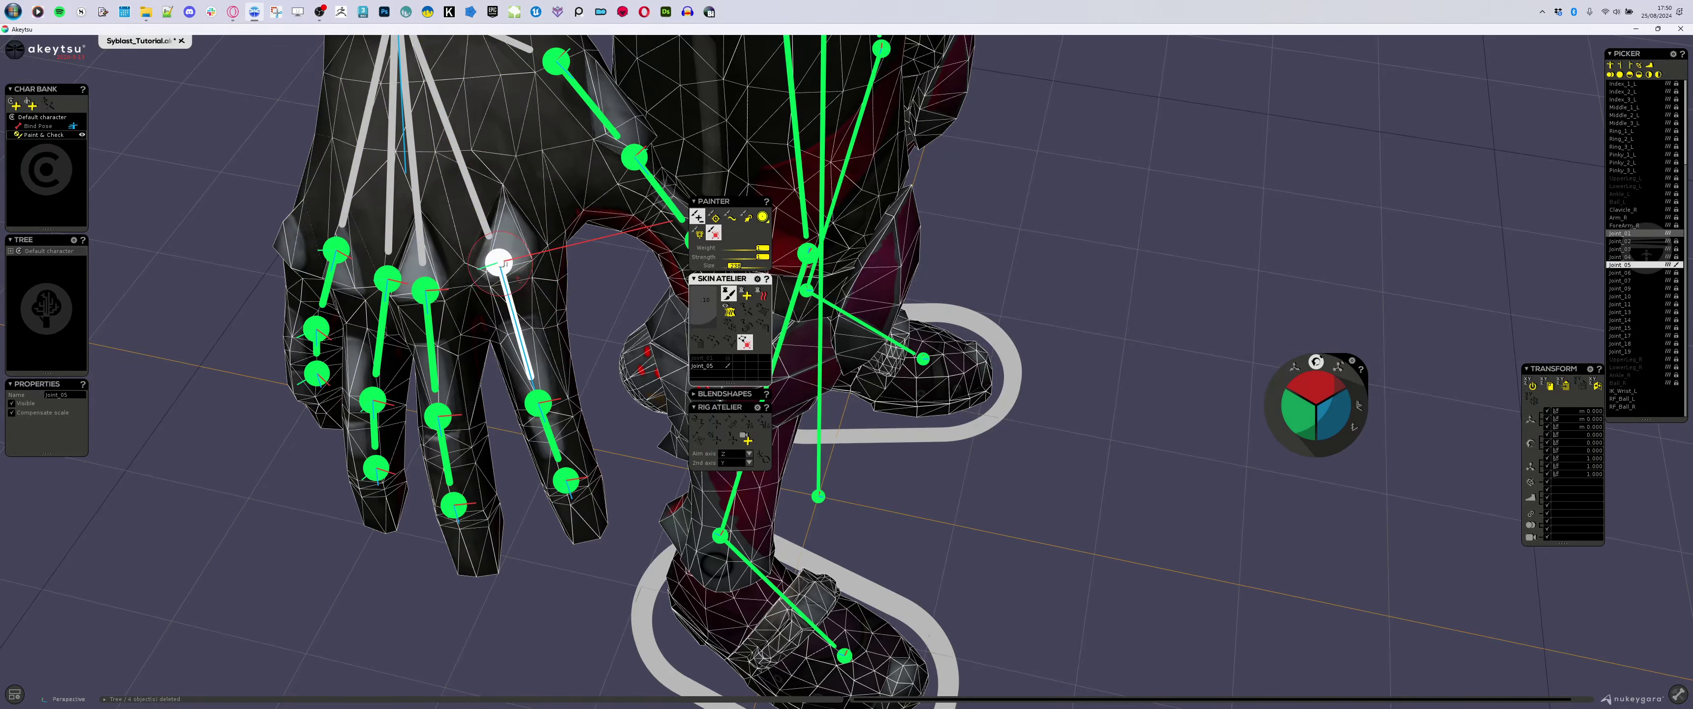
left_click(705, 359)
mouse_move(576, 321)
left_mouse_down("alt")
mouse_move(601, 317)
mouse_move(496, 368)
left_mouse_up("alt")
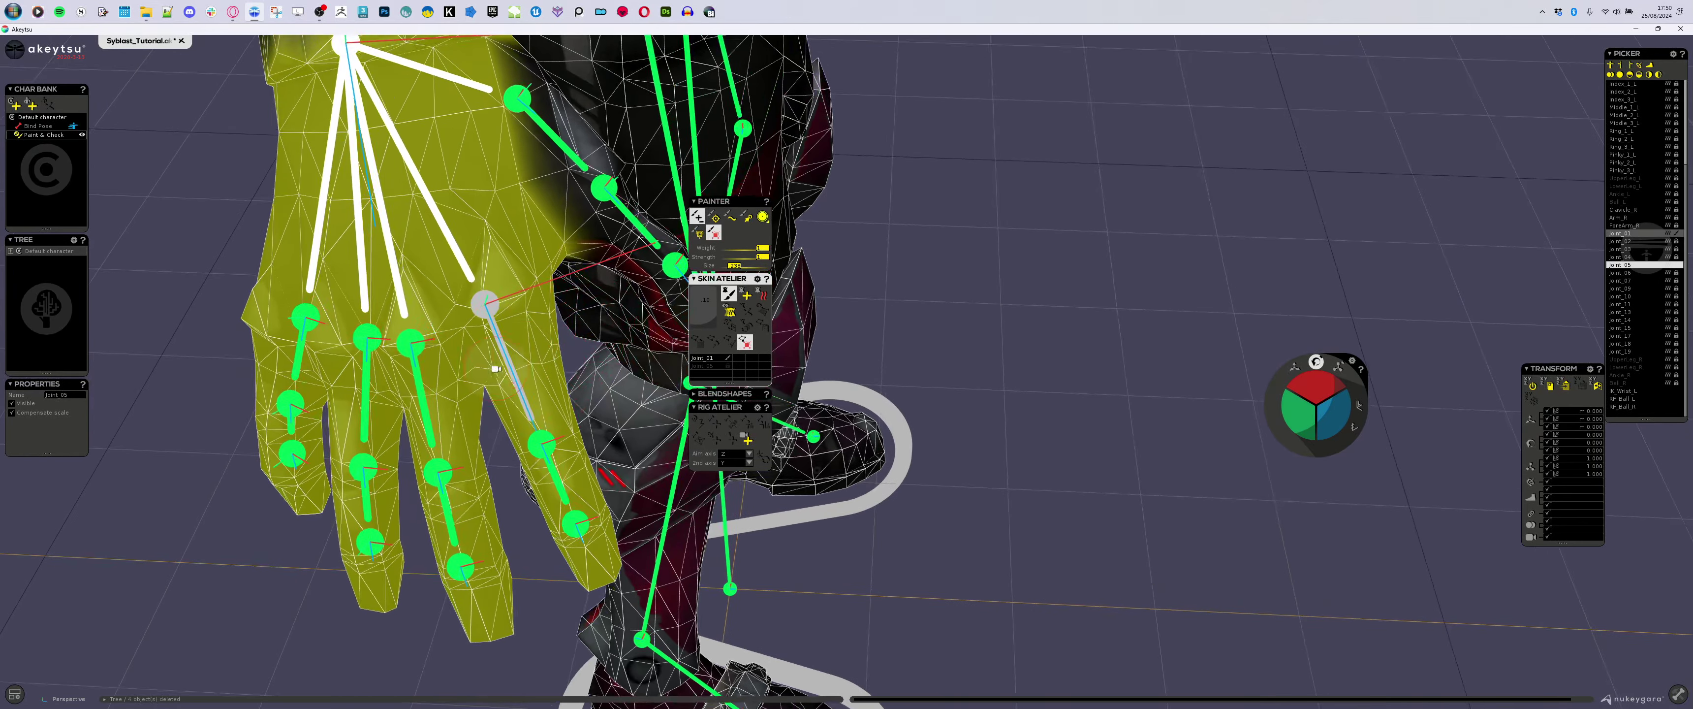
mouse_move(531, 301)
left_mouse_down("ctrl")
mouse_move(541, 329)
mouse_move(499, 318)
mouse_move(592, 565)
mouse_move(571, 378)
mouse_move(513, 352)
left_mouse_up("ctrl")
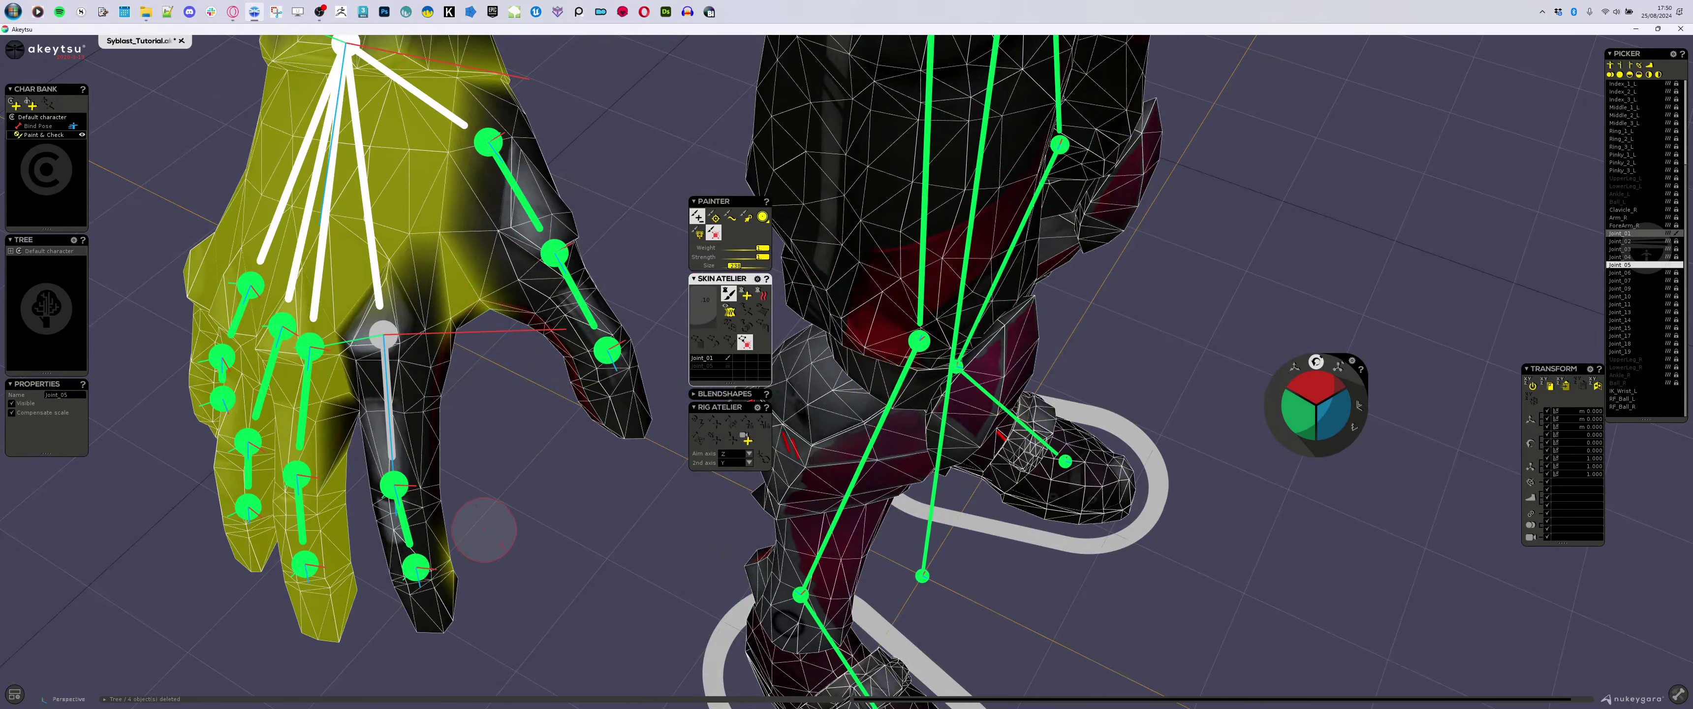
mouse_move(463, 549)
left_mouse_down("ctrl")
mouse_move(465, 602)
mouse_move(545, 538)
left_mouse_up("ctrl")
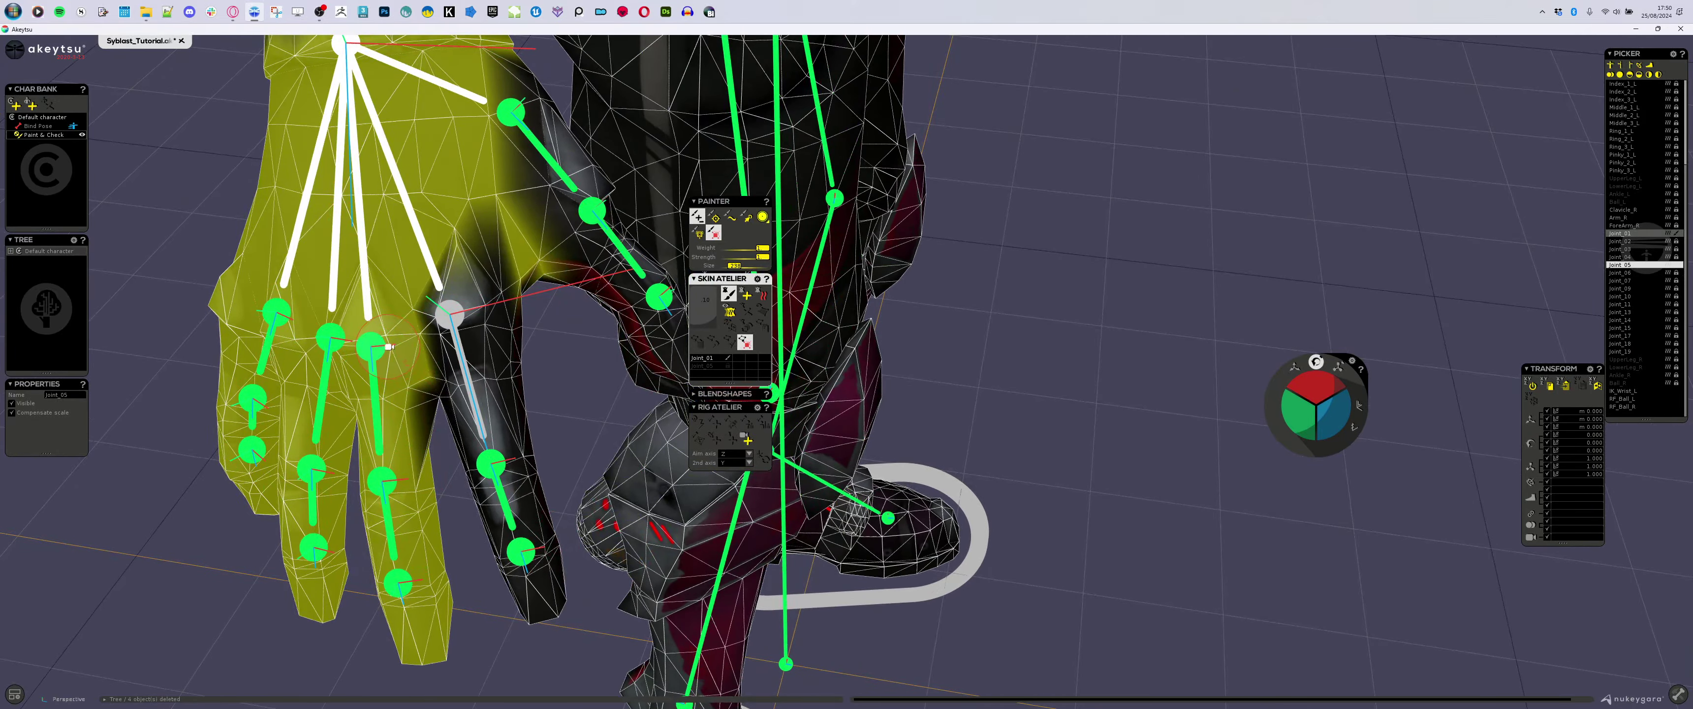
mouse_move(445, 484)
left_mouse_down("alt")
mouse_move(419, 451)
mouse_move(454, 452)
left_mouse_up("alt")
left_click_drag(444, 394, 430, 418, "alt")
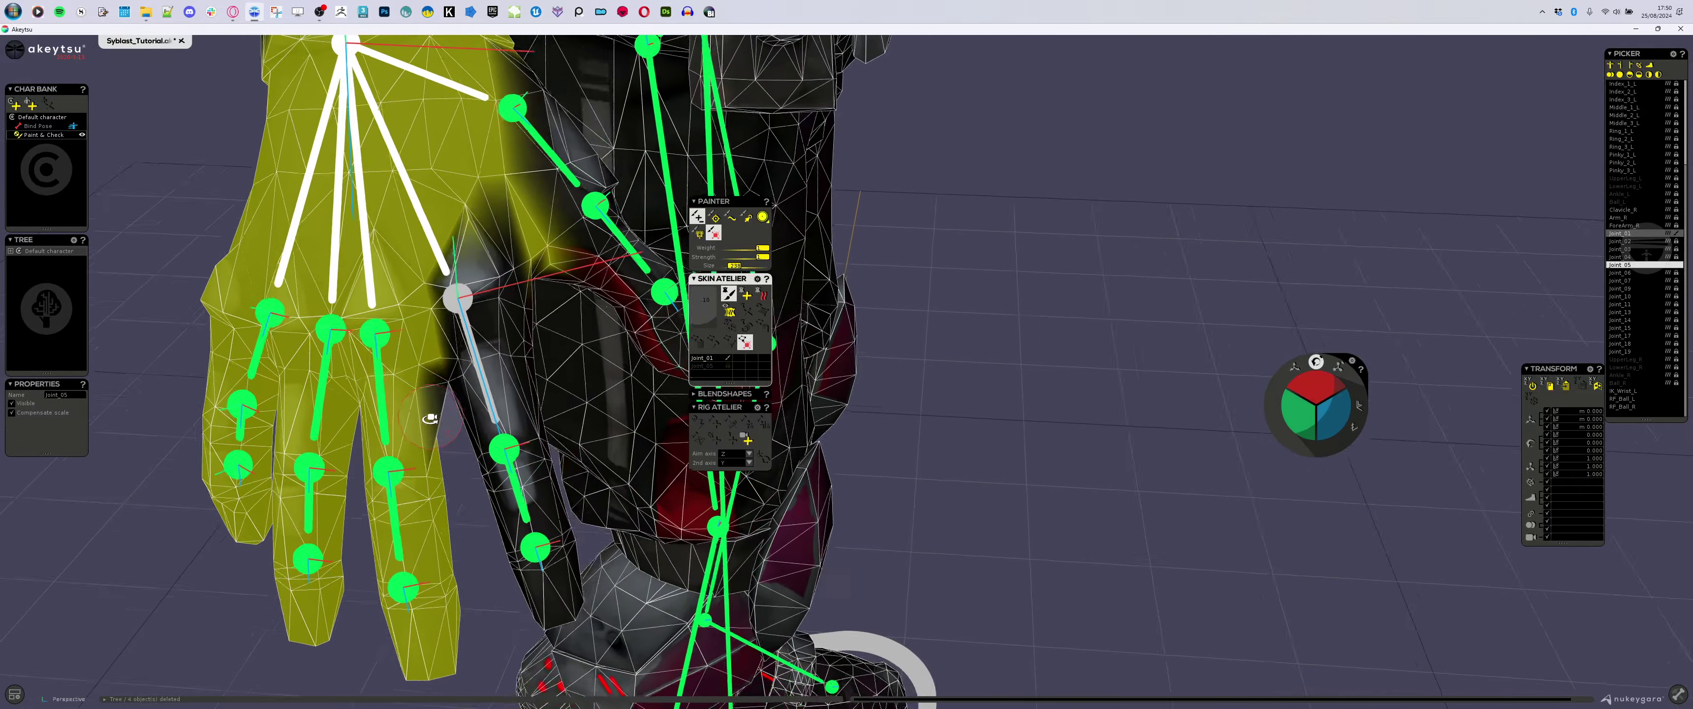
middle_click_drag(430, 417, 421, 405)
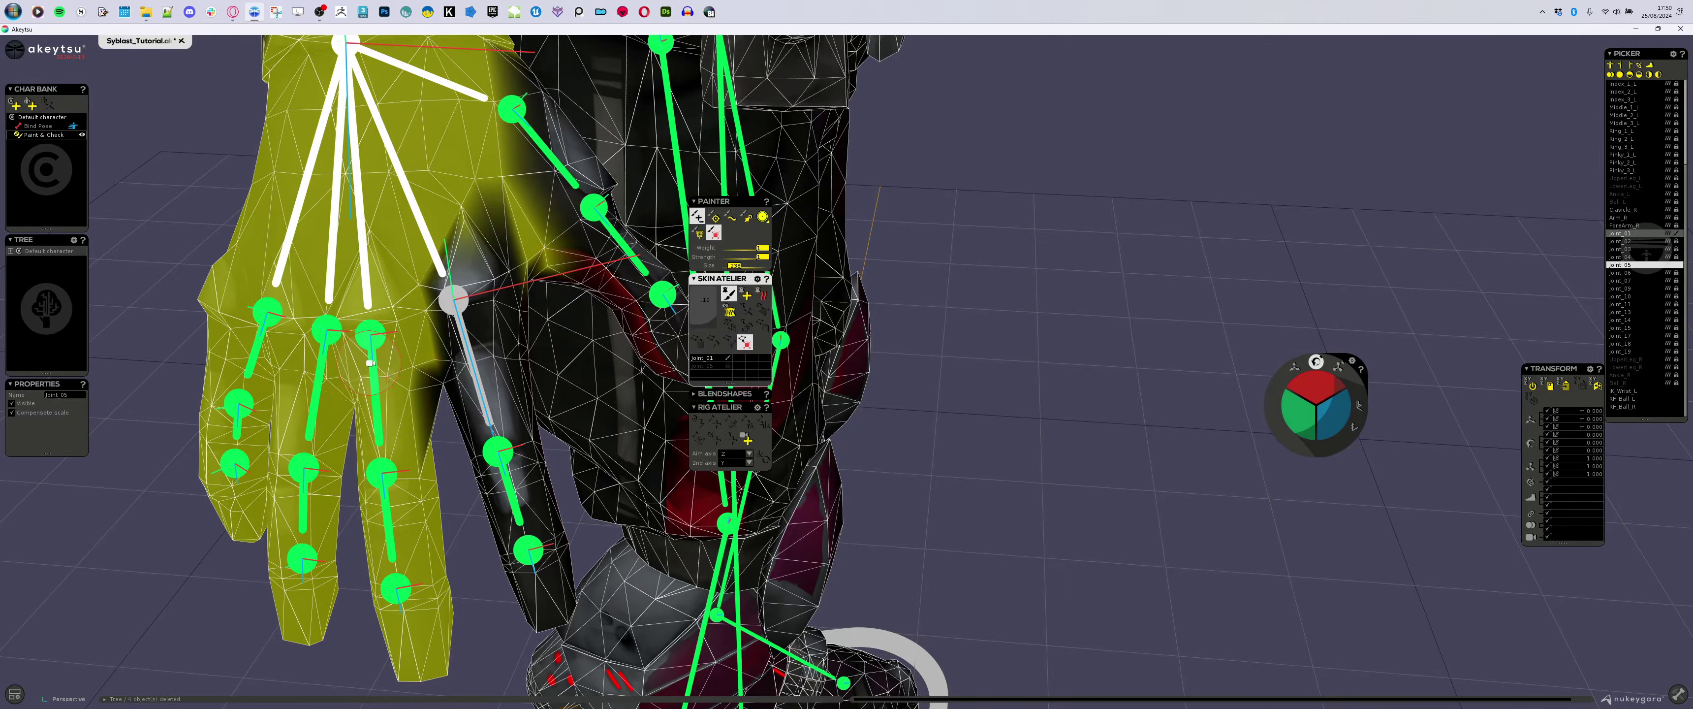
- Select the middle finger's base joint_09 with joint_01 active and paint the whole middle finger's weights off joint_01
left_click(376, 336)
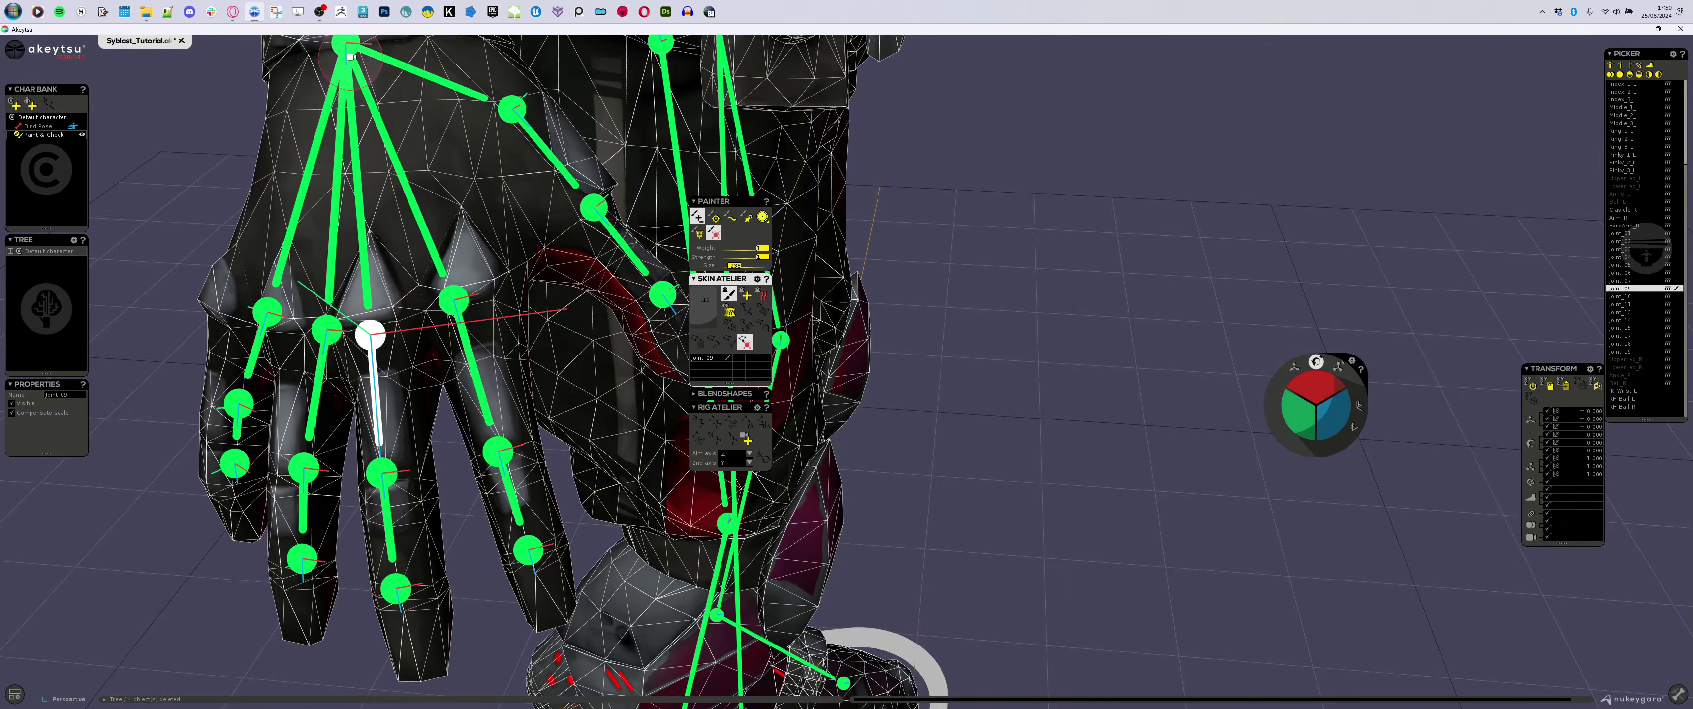
left_click(347, 50, "shift")
left_click_drag(413, 382, 445, 394, "alt")
middle_click_drag(445, 394, 535, 371)
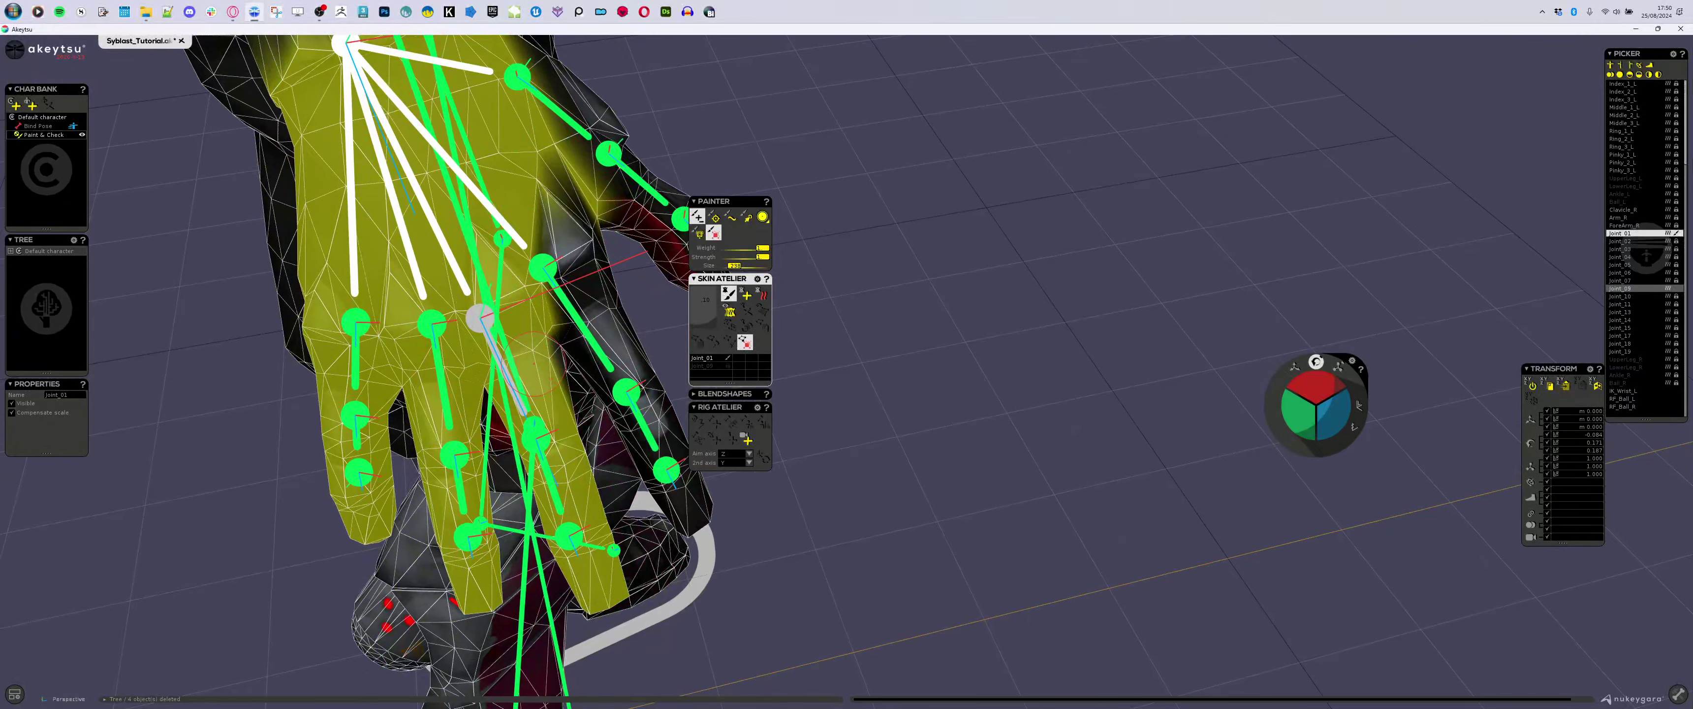
mouse_move(531, 370)
left_mouse_down()
mouse_move(617, 590)
mouse_move(531, 381)
left_mouse_up()
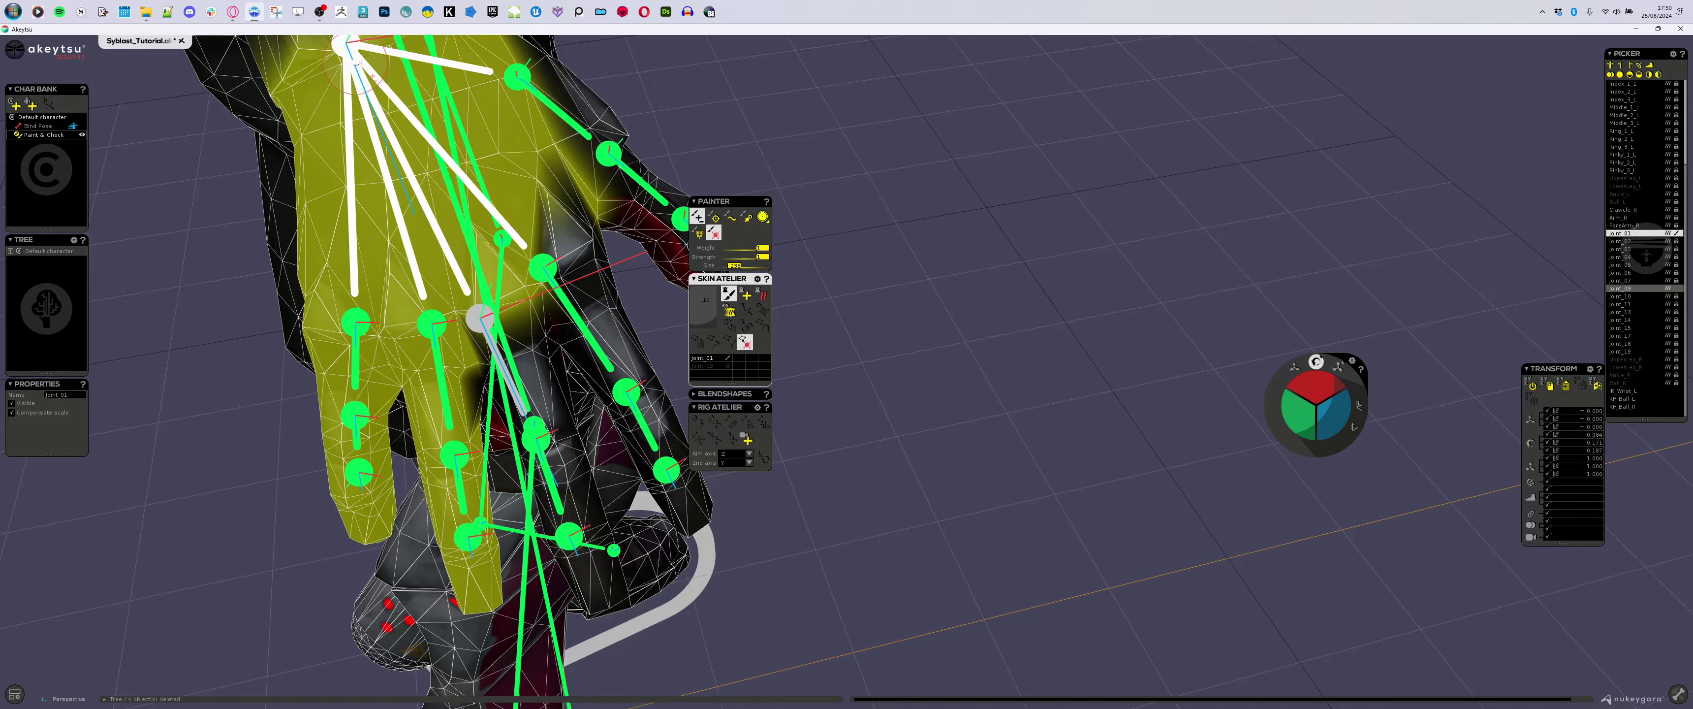
- Pair the ring finger's base joint_13 with joint_01 as the active joint and paint the ring finger's weights off joint_01
left_click(346, 45)
left_click(441, 329)
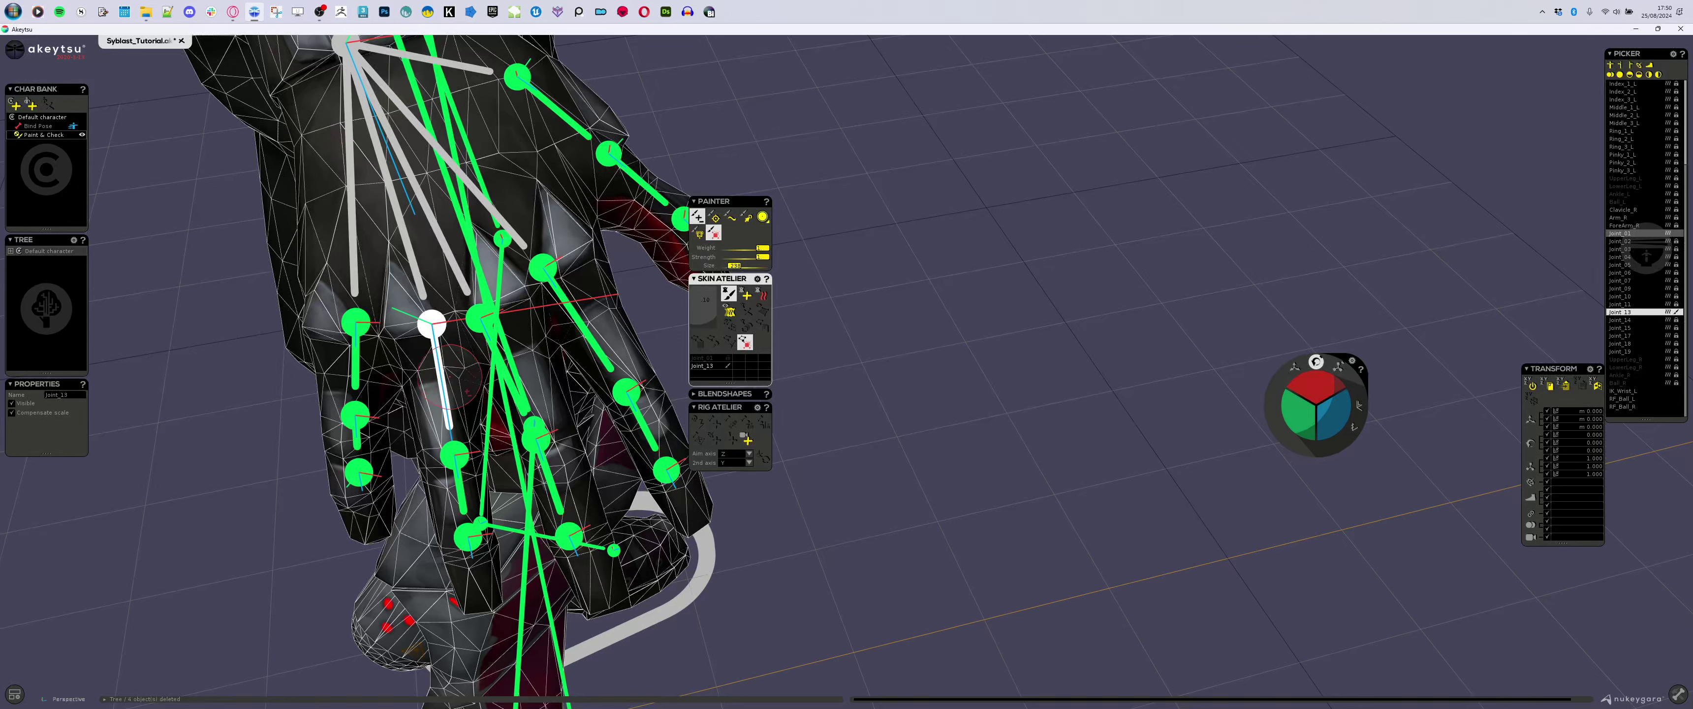
left_click(709, 358)
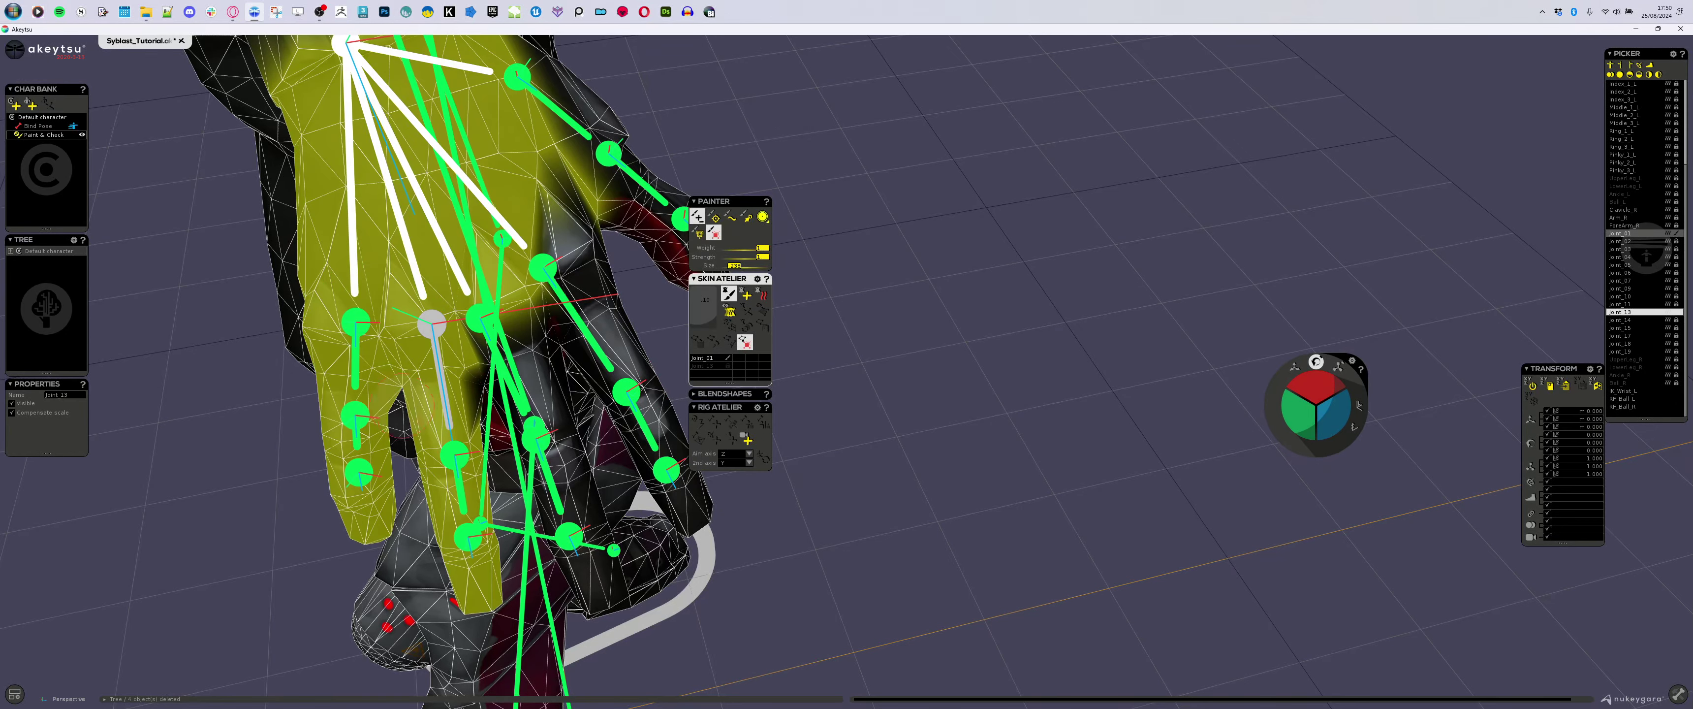
left_click_drag(438, 460, 461, 563)
left_click_drag(410, 398, 453, 388, "alt")
middle_click_drag(440, 301, 456, 391, "alt")
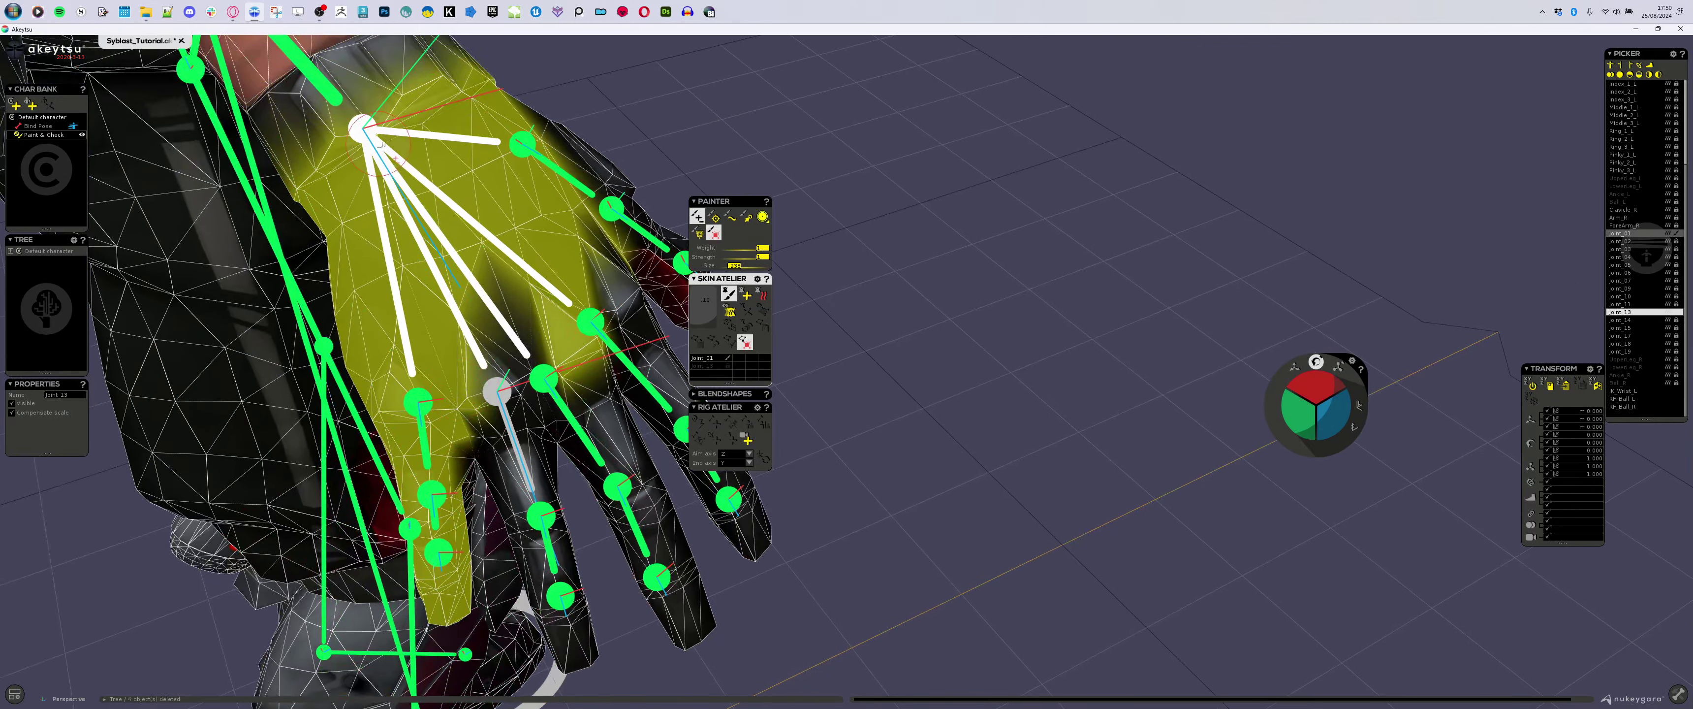
- Pair joint_01 with the little finger's base joint_17 and paint the whole little finger's weights onto joint_17
left_click(361, 127)
left_click(418, 402)
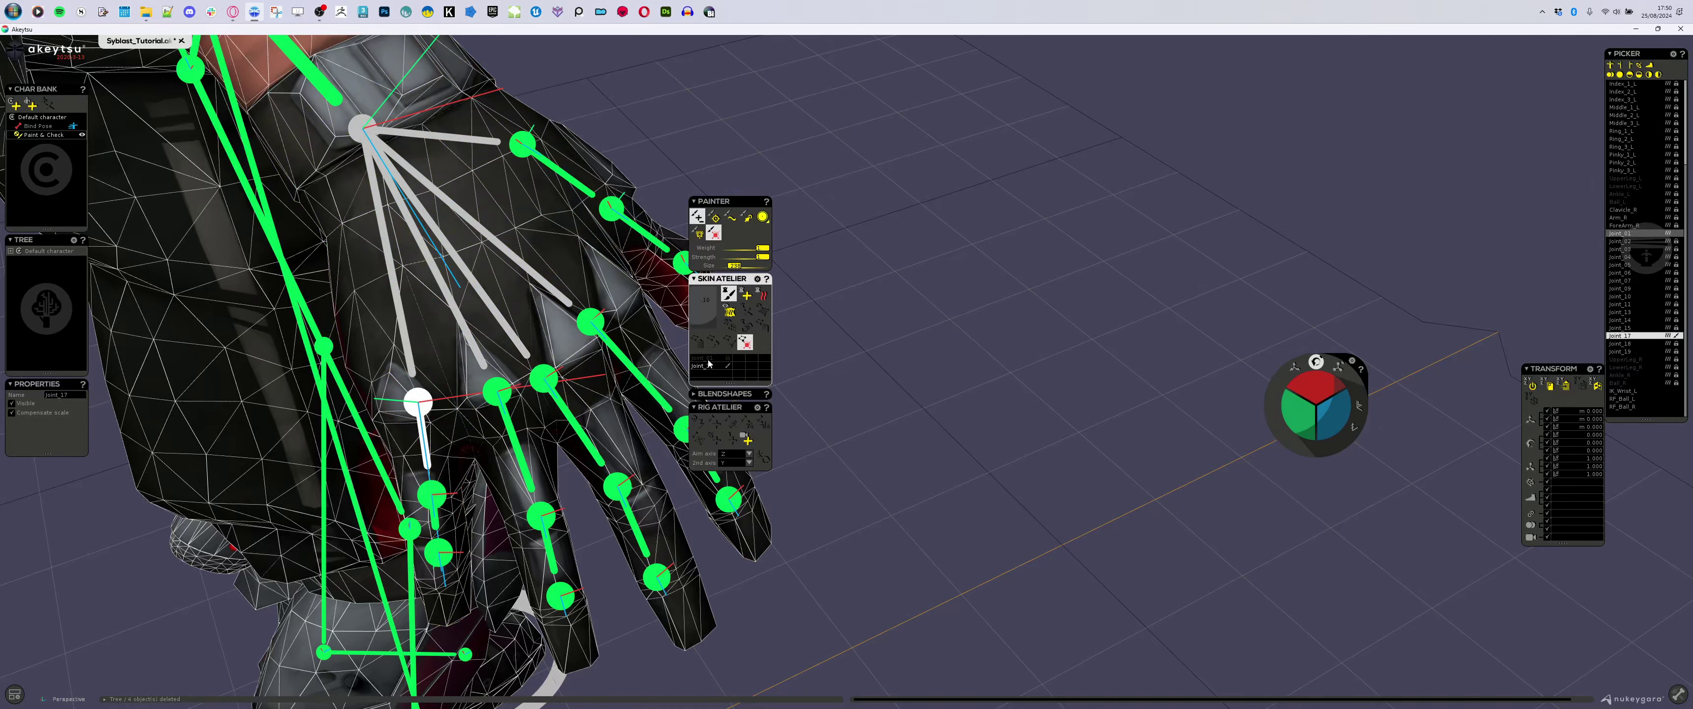
left_click_drag(438, 553, 450, 595)
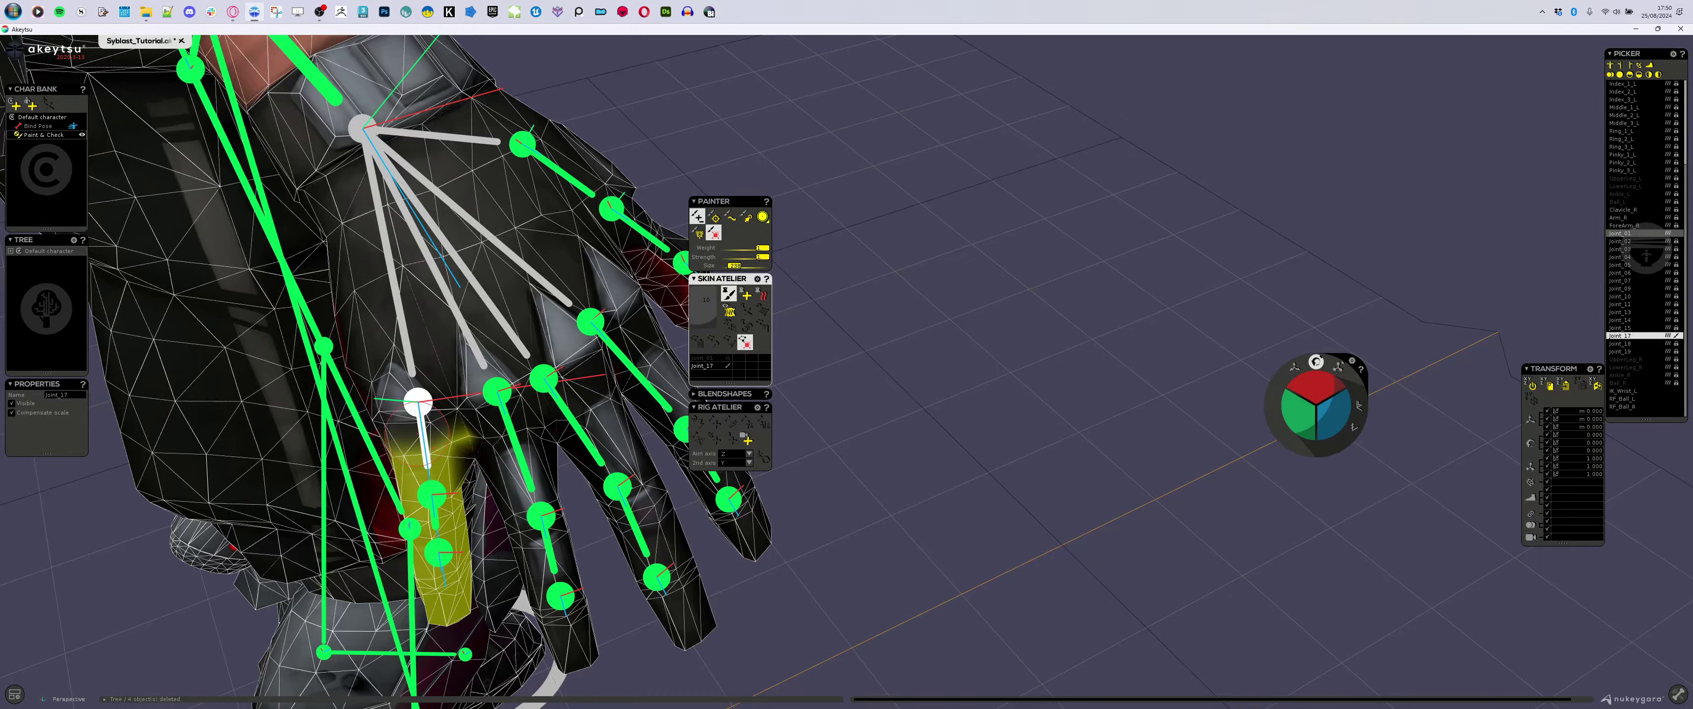
left_click_drag(433, 436, 235, 370, "alt")
middle_click_drag(235, 370, 483, 493)
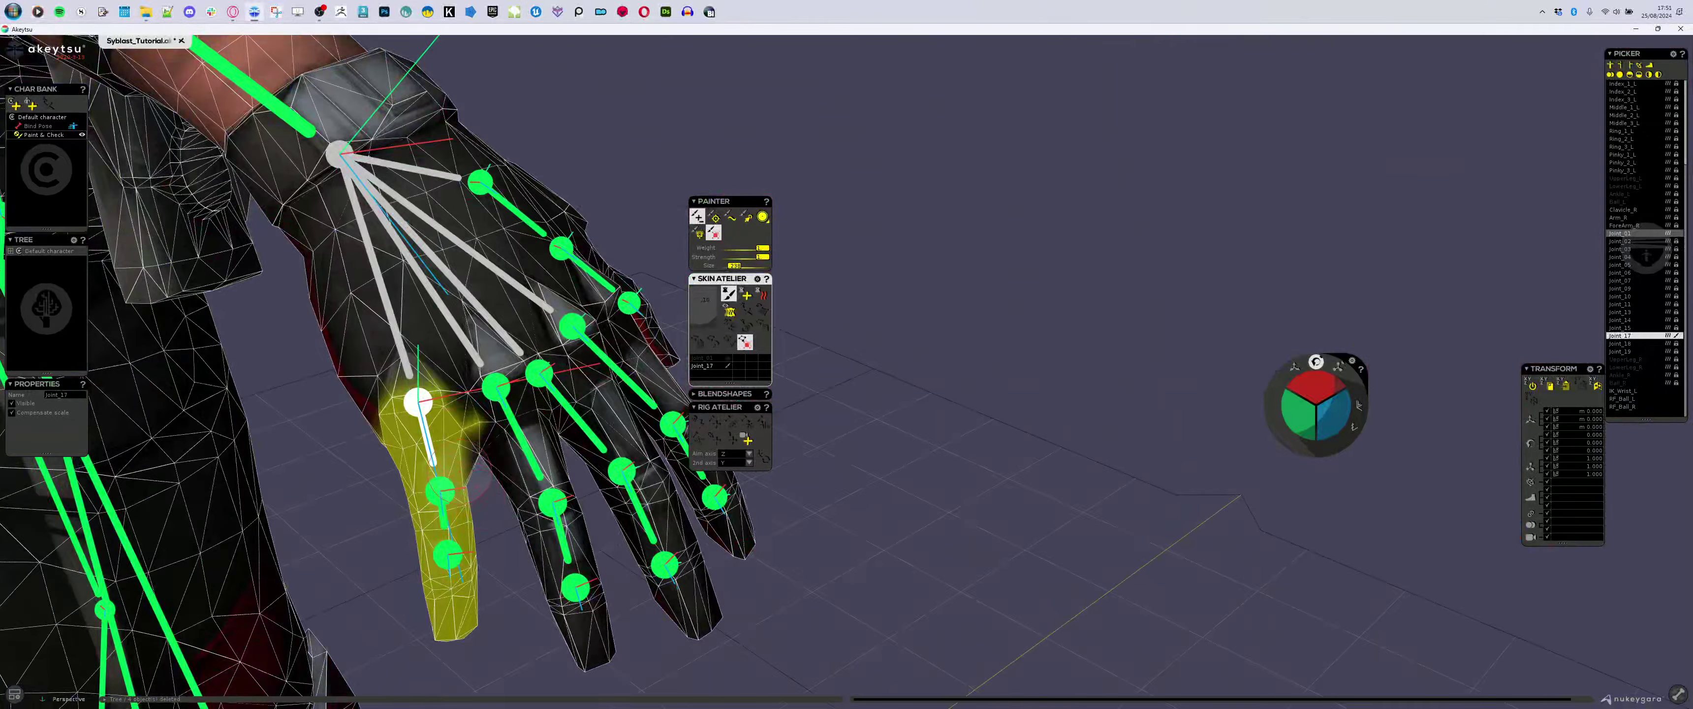
left_click(435, 450)
left_click(508, 439)
left_click(417, 458)
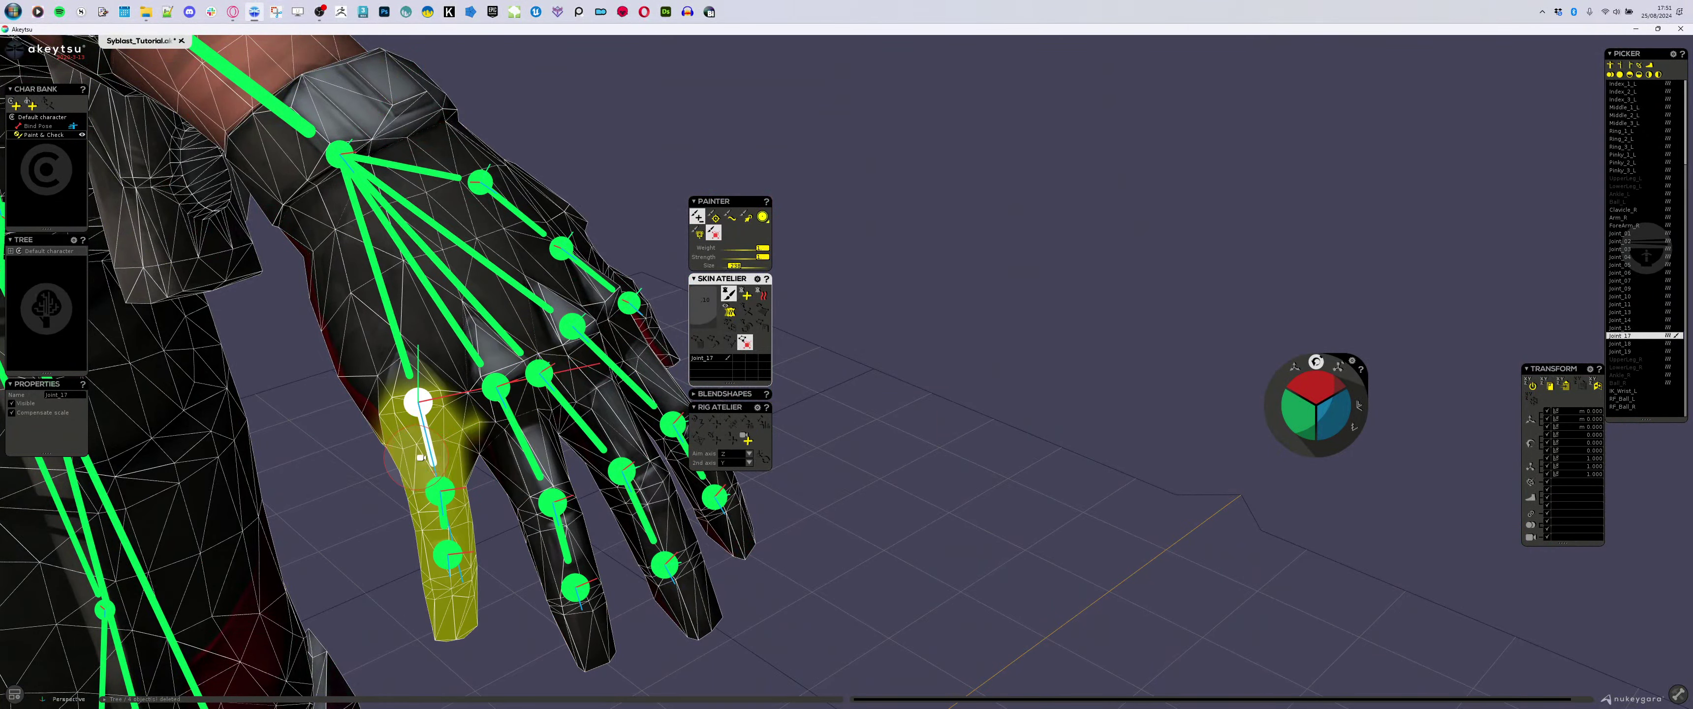
- Select joint_13 and joint_09, choose the painter's smooth brush and smooth the weights between the ring and middle fingers
left_click(510, 429)
middle_click_drag(489, 478, 518, 411)
left_click(585, 456)
left_click(495, 394, "shift")
mouse_move(595, 476)
middle_mouse_down()
mouse_move(523, 453)
mouse_move(578, 421)
middle_mouse_up()
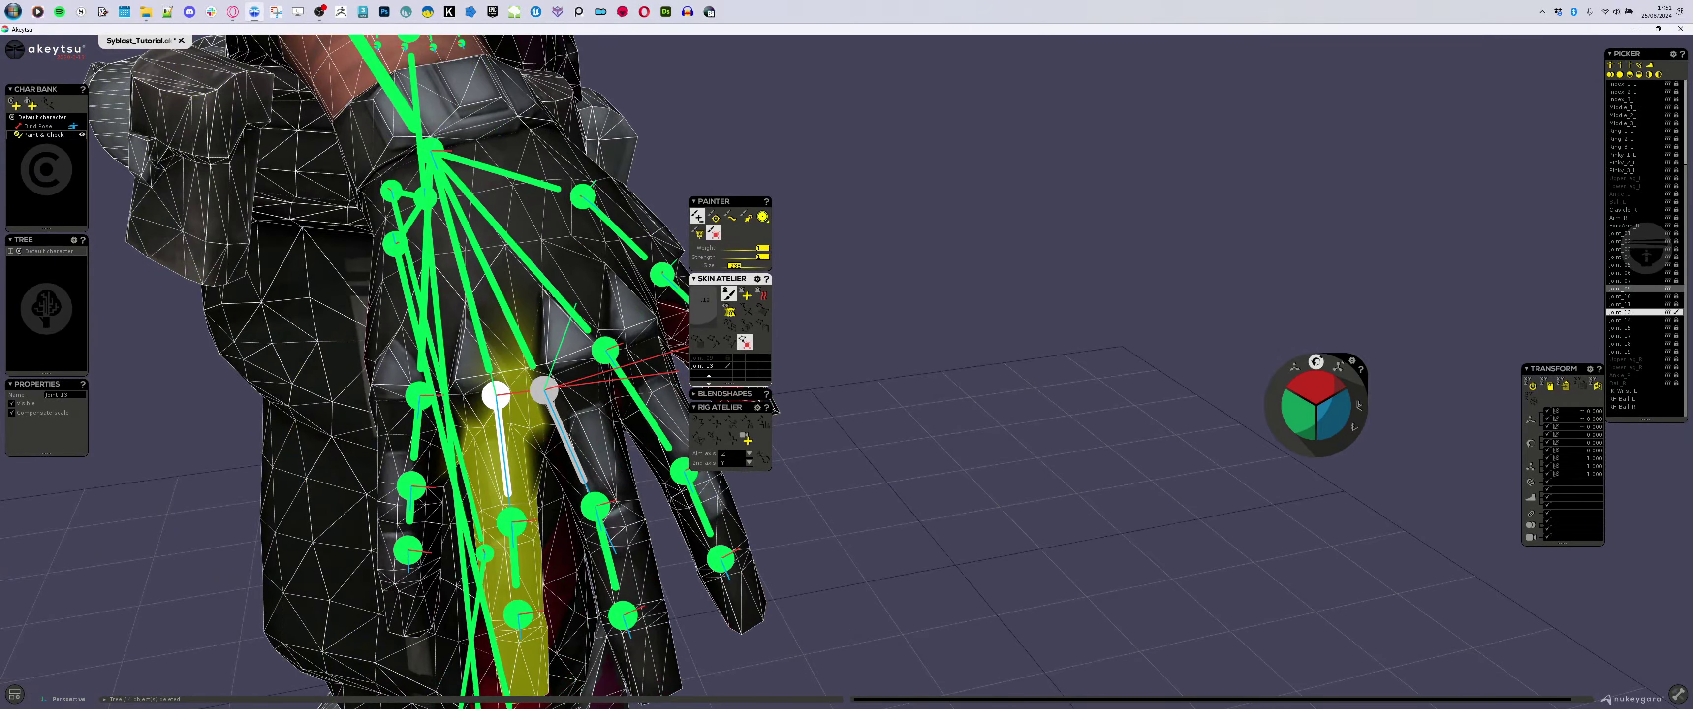
left_click(731, 217)
middle_click_drag(545, 434, 525, 451)
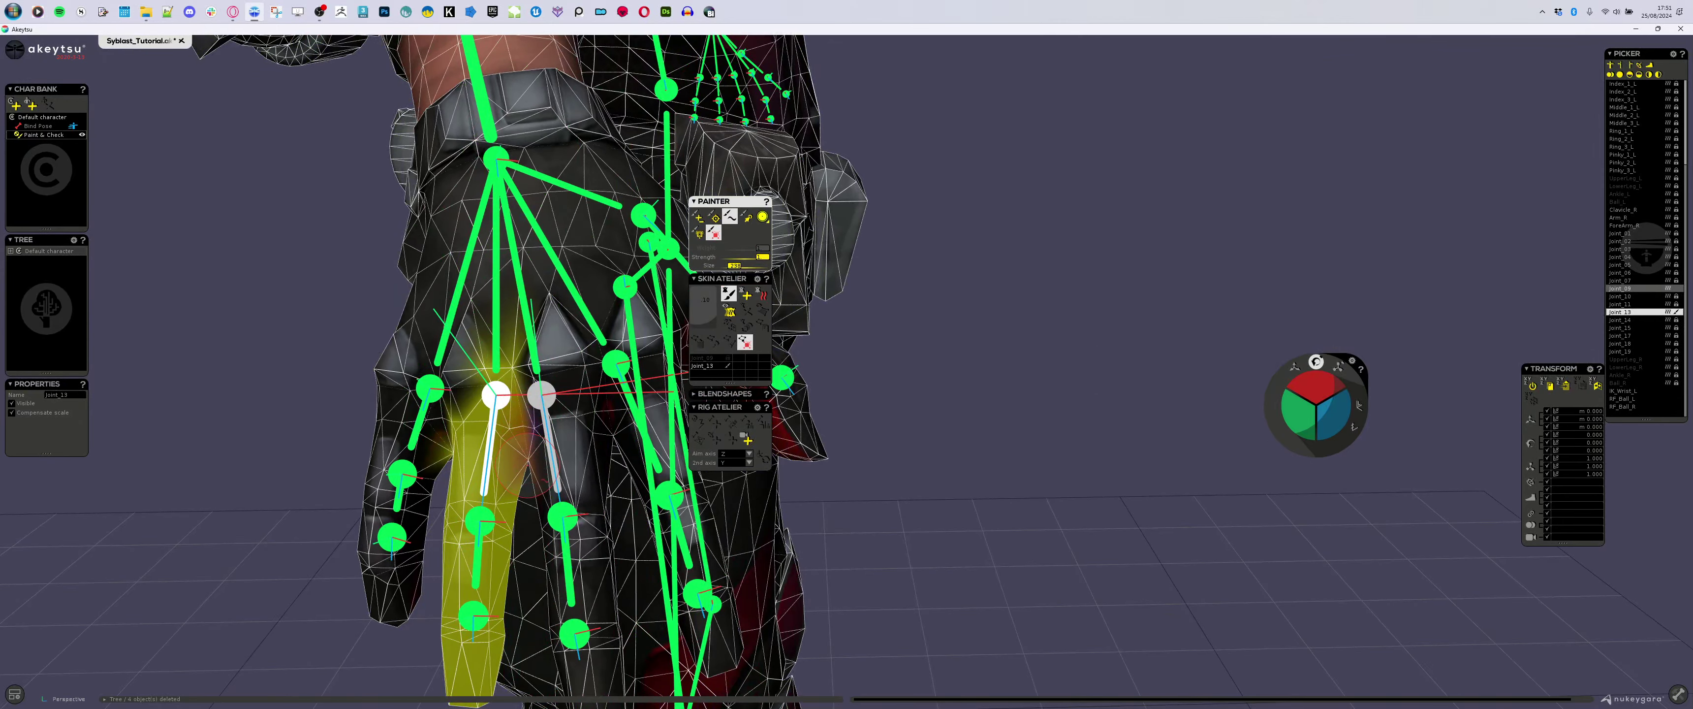
left_click(707, 361)
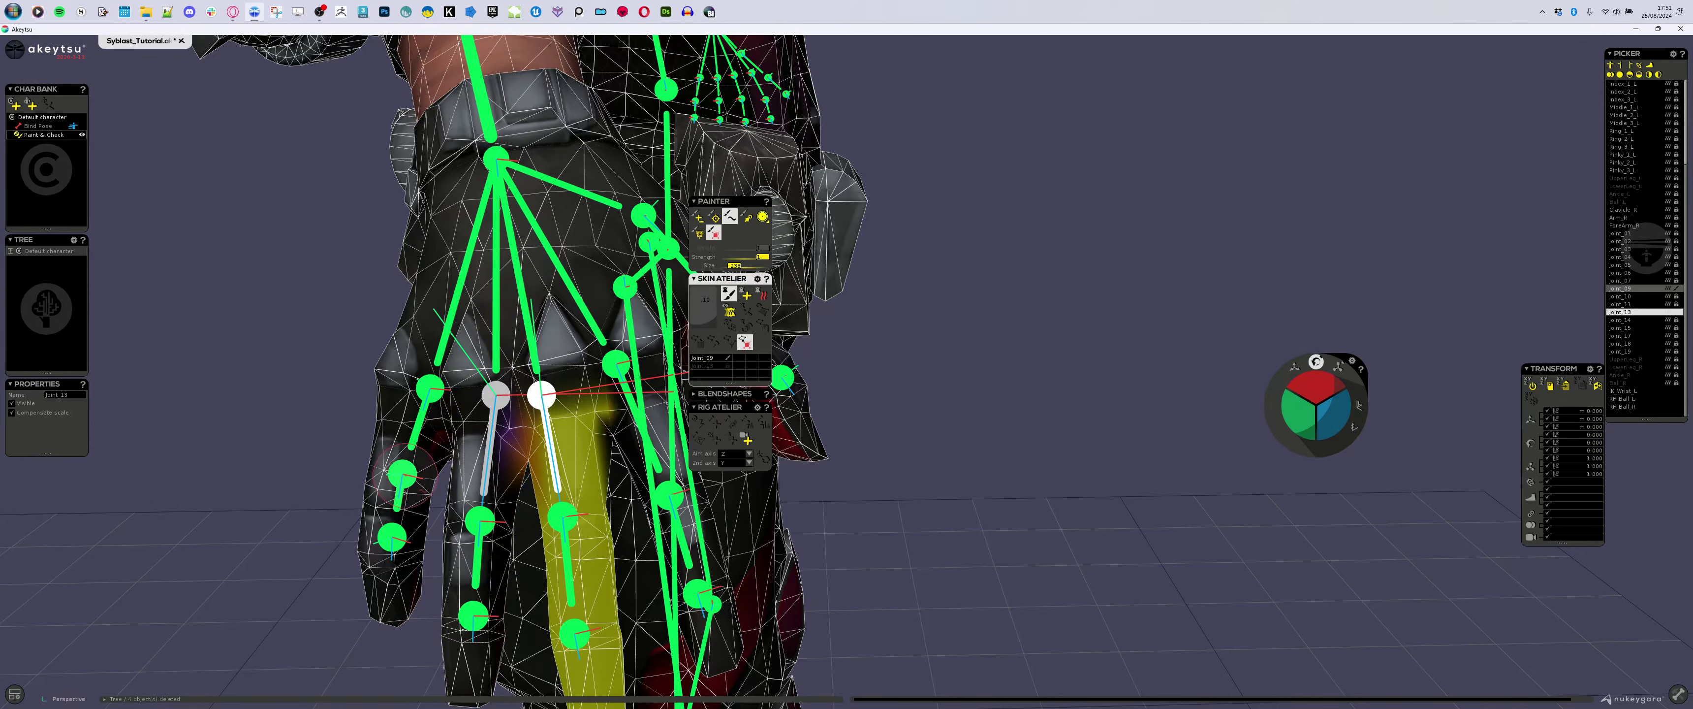
- Smooth the weights between the middle and index fingers, joint_09 and joint_05, and between the little and ring fingers, joint_17 and joint_13
middle_click_drag(589, 474, 592, 454)
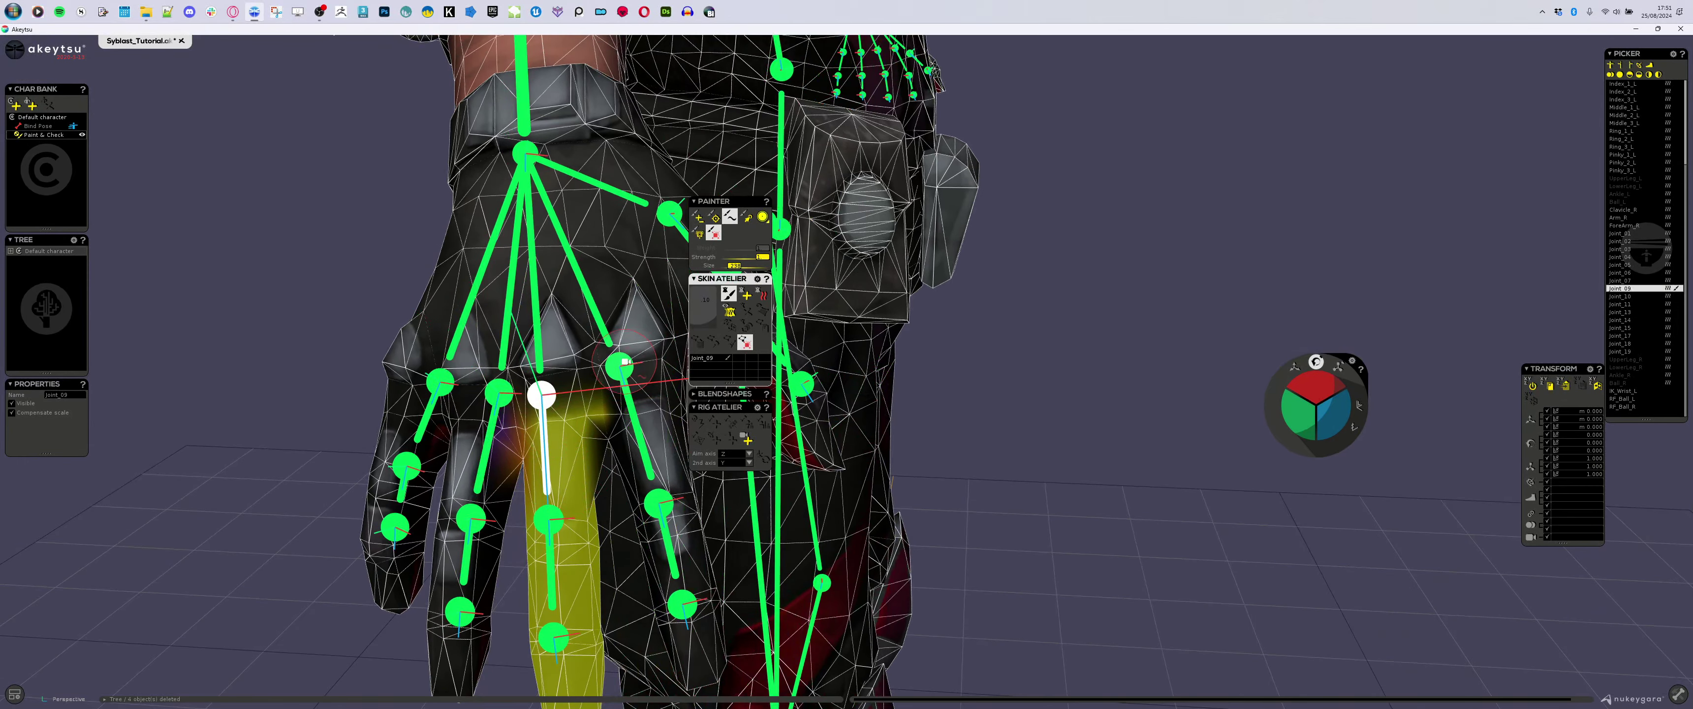
left_click(618, 365)
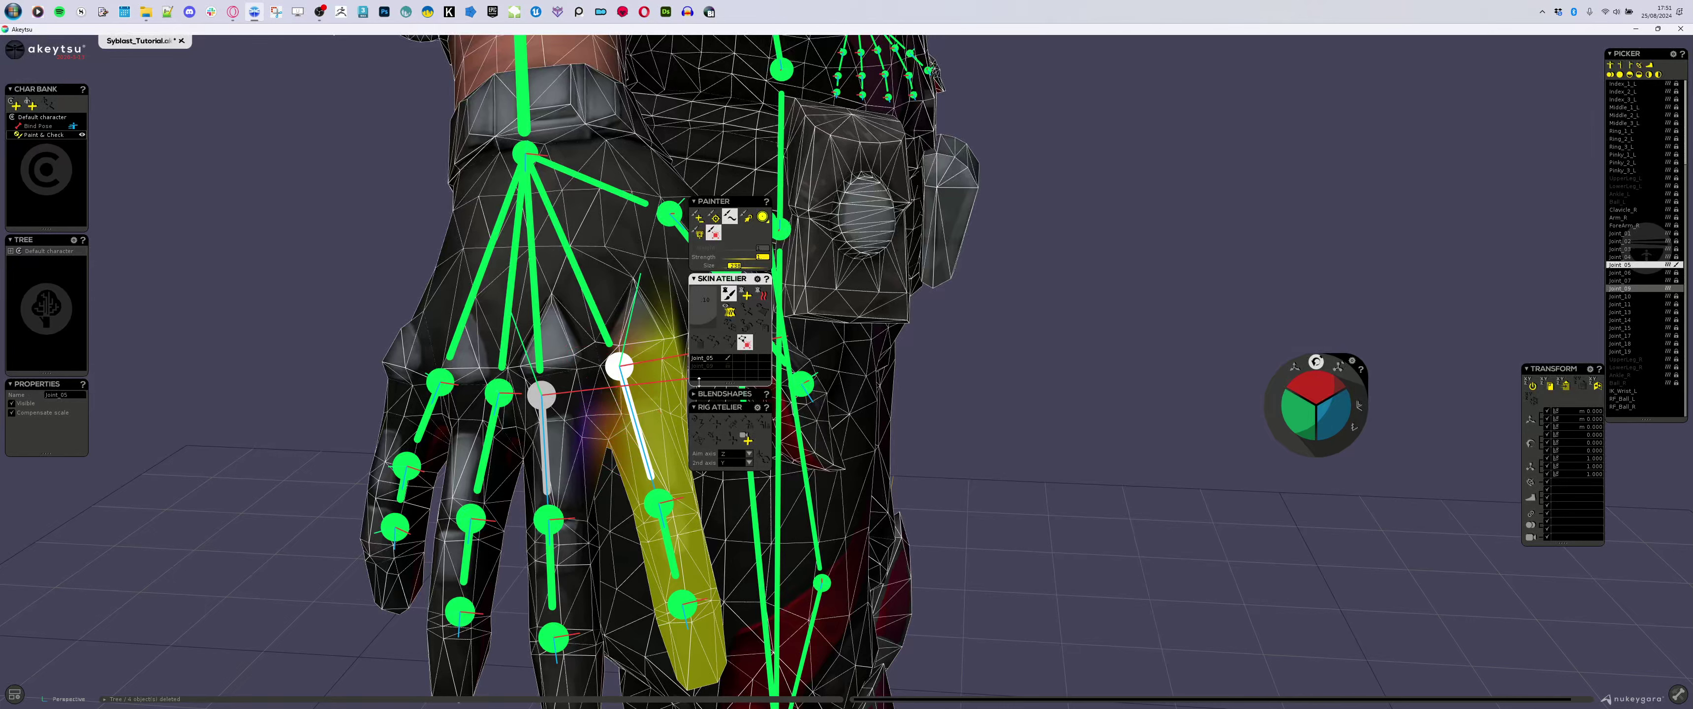
middle_click_drag(522, 455, 612, 469)
left_click(444, 424)
left_click(525, 417)
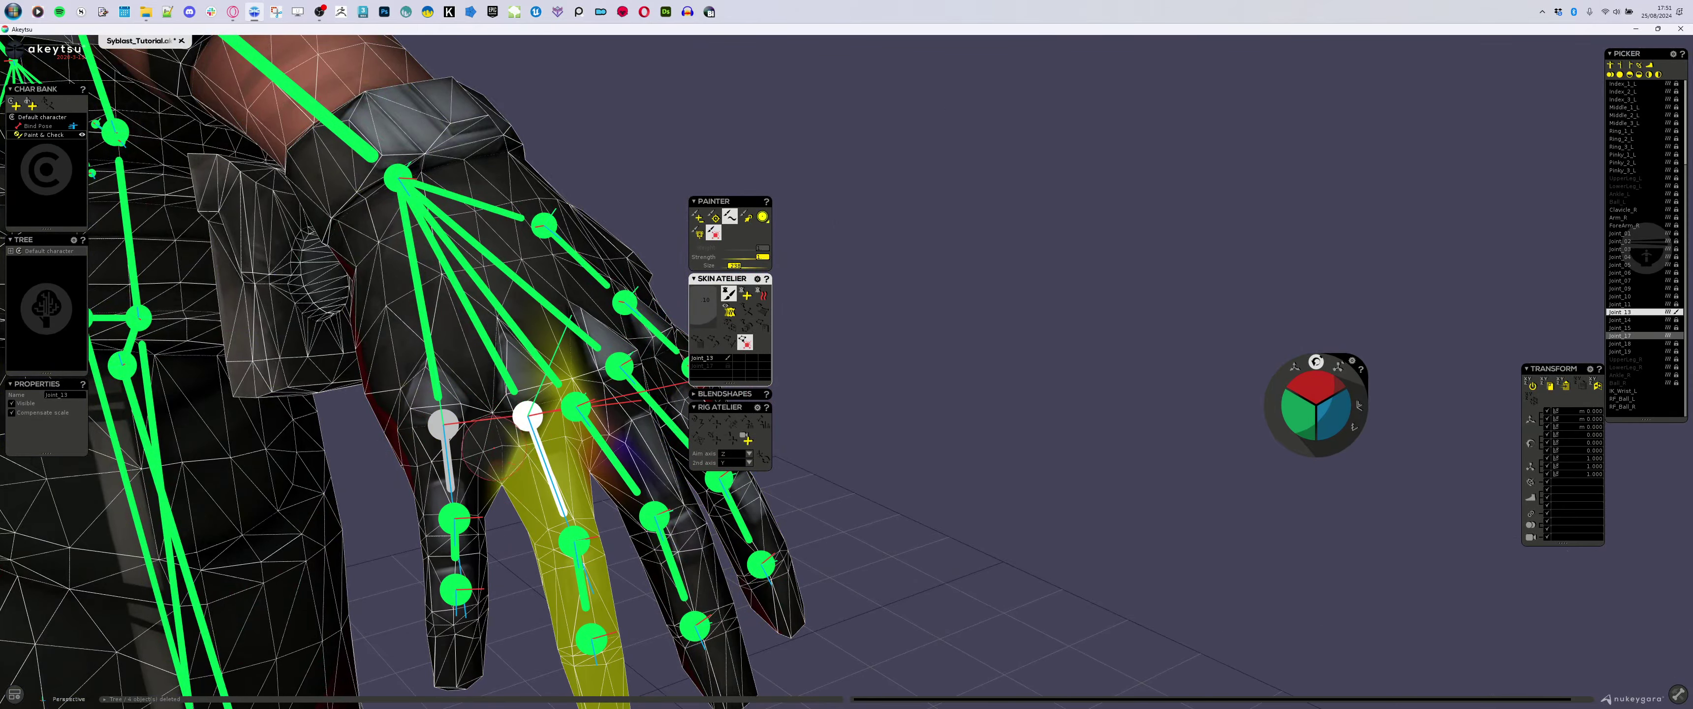
middle_click_drag(526, 421, 490, 411)
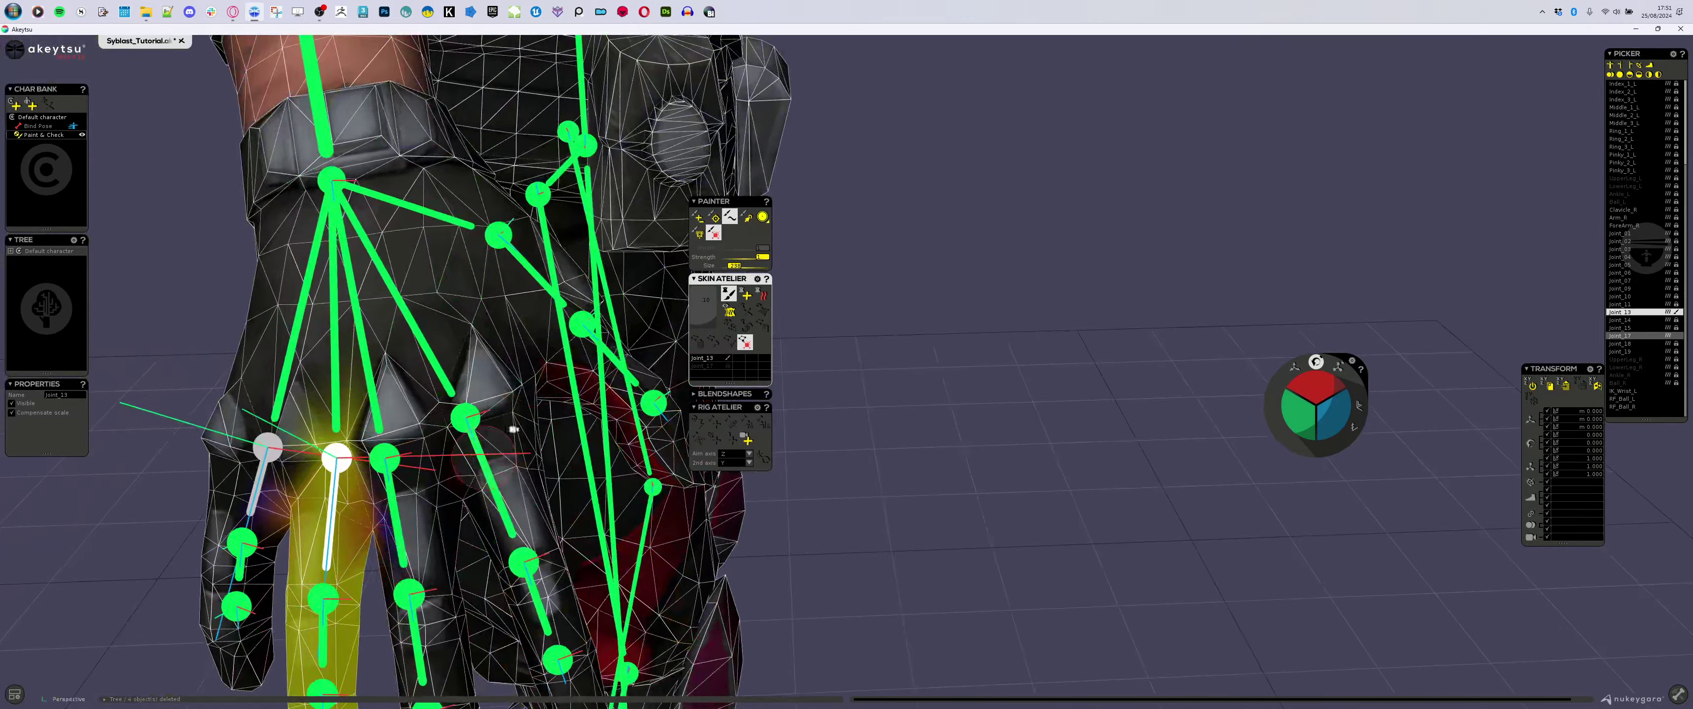
- Select joint_05 and joint_01 and smooth the weights between the index finger's base and the palm
middle_click_drag(521, 345, 480, 474)
left_click(454, 452)
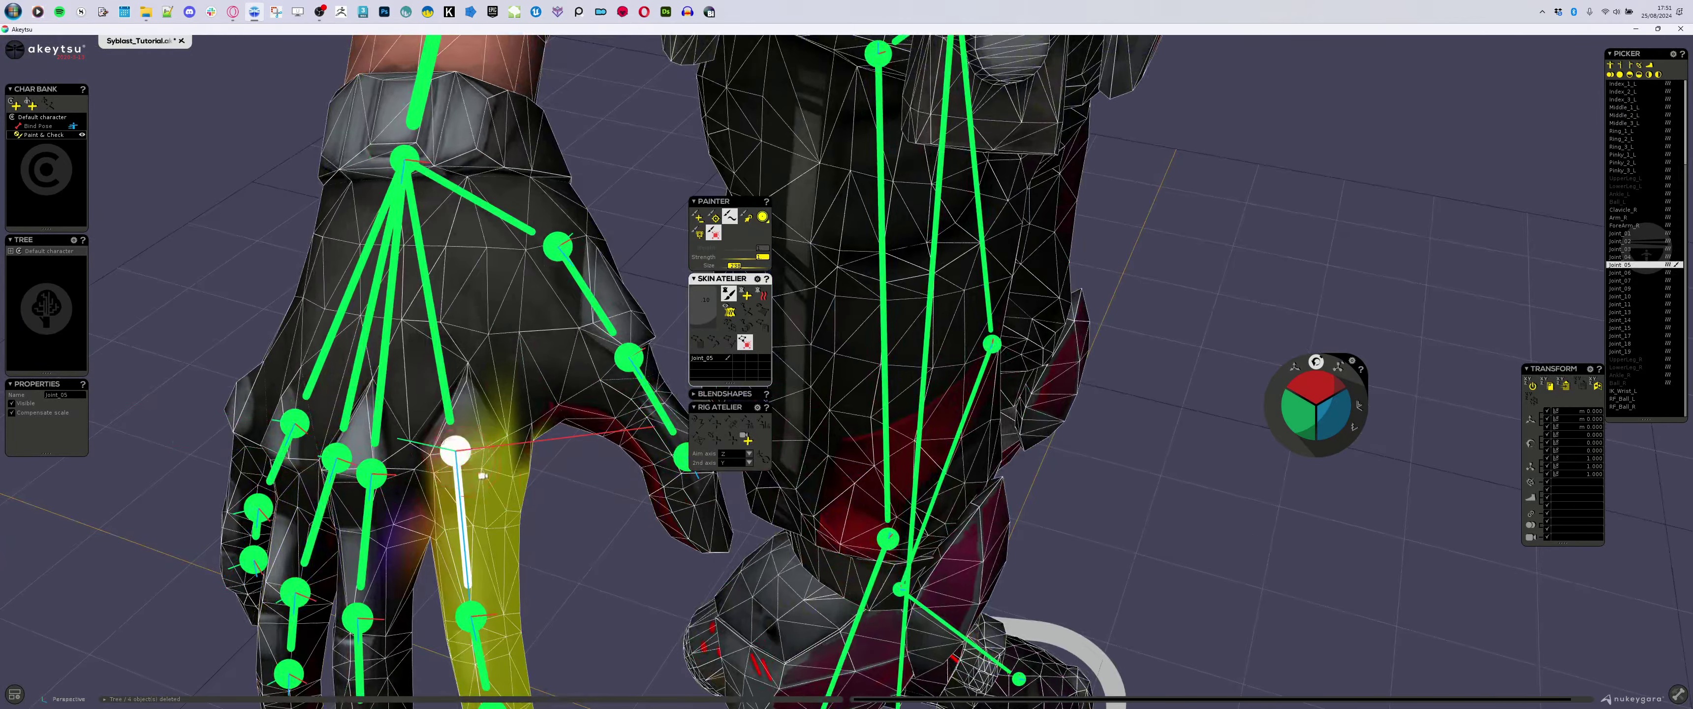
left_click(402, 161)
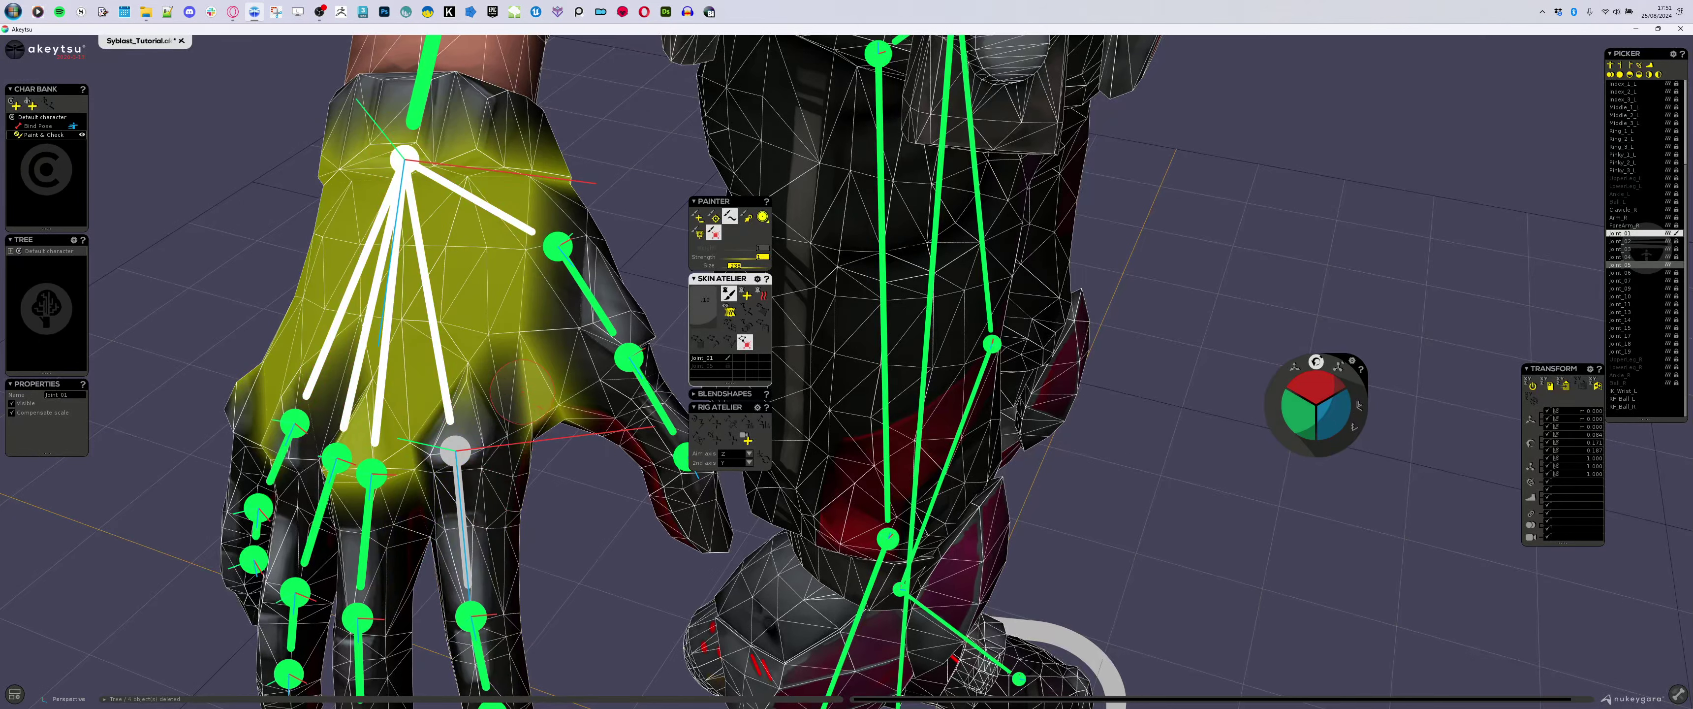
left_click_drag(524, 392, 551, 418)
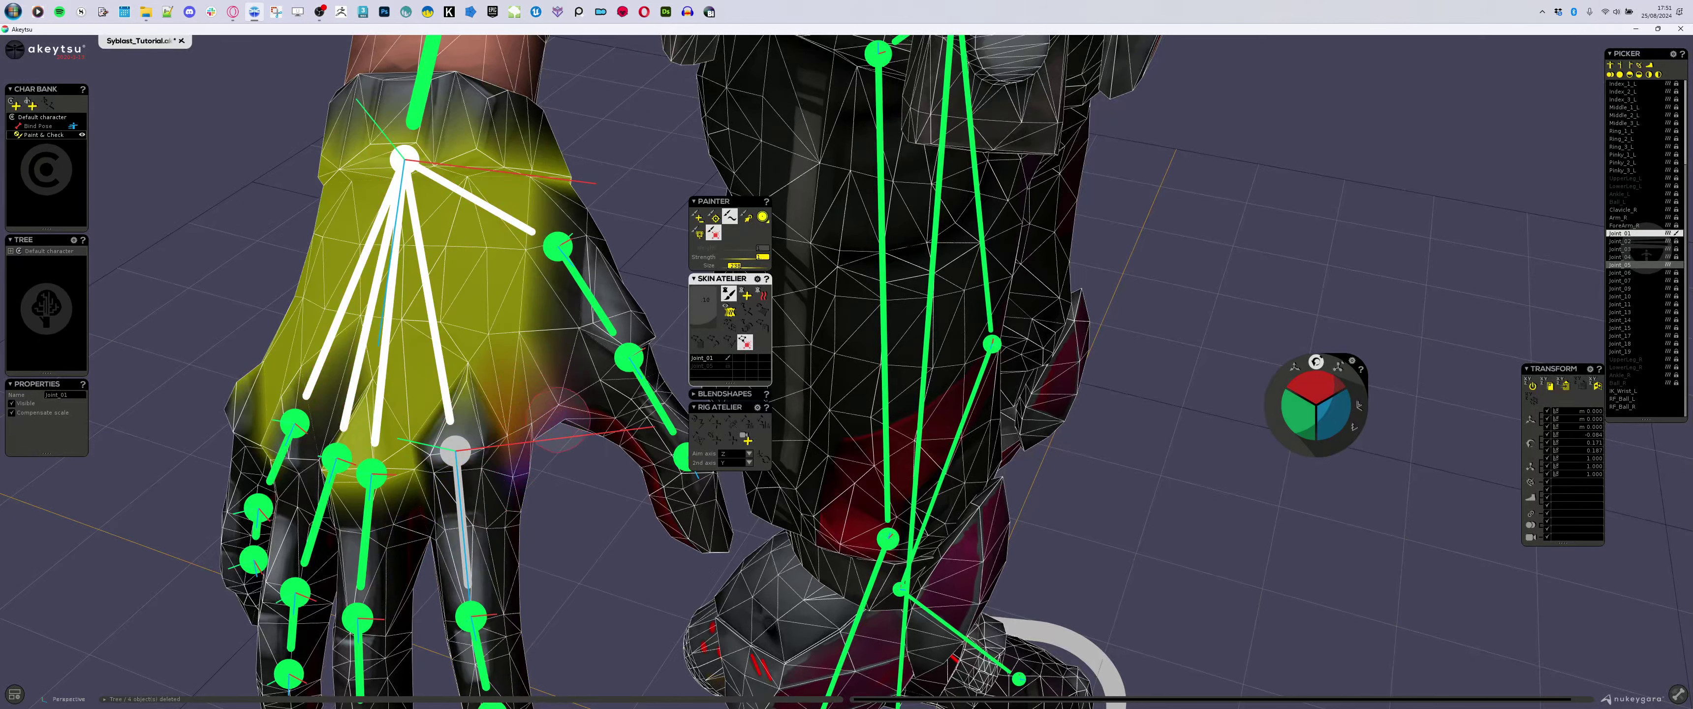
- Select the thumb's joint_02 with joint_01 active and smooth the weights where the thumb meets the palm
left_click(558, 249)
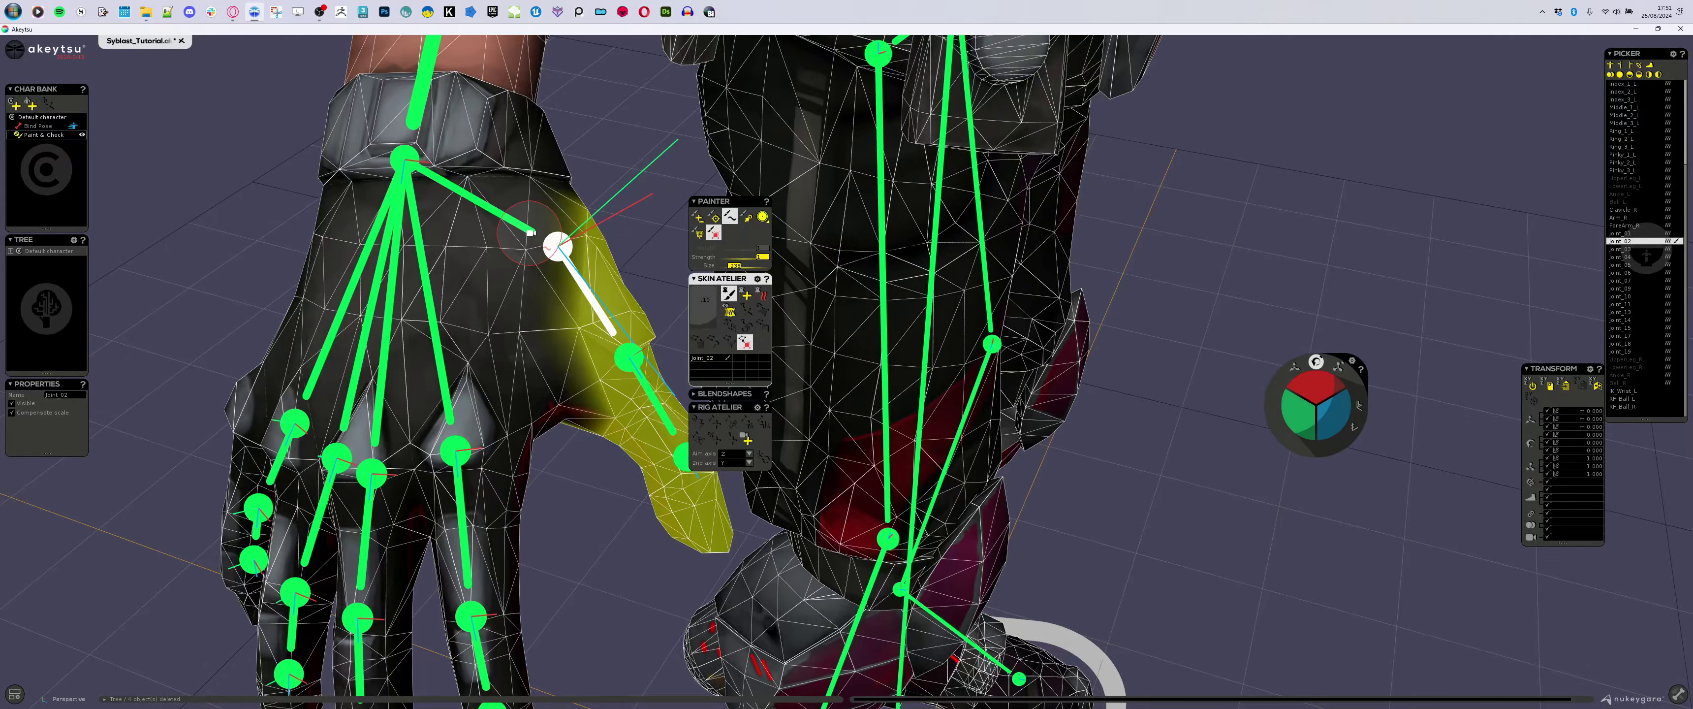
left_click(404, 160)
left_click_drag(581, 208, 519, 254, "alt")
mouse_move(521, 312)
left_mouse_down("alt")
mouse_move(527, 335)
mouse_move(647, 313)
left_mouse_up("alt")
left_click(698, 216)
left_click_drag(537, 298, 533, 330, "alt")
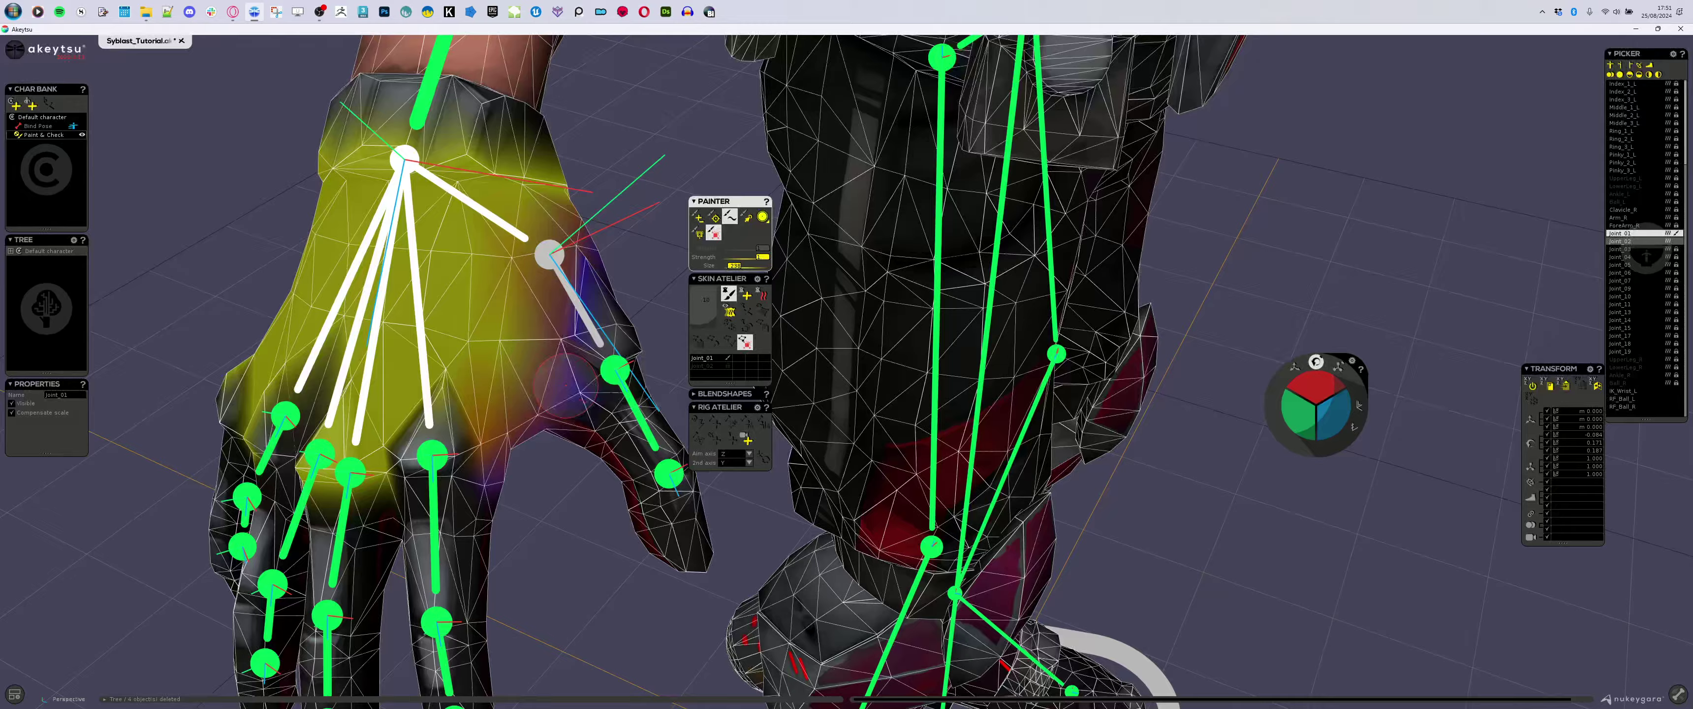
mouse_move(564, 386)
left_mouse_down("alt")
mouse_move(408, 364)
mouse_move(427, 344)
mouse_move(529, 328)
mouse_move(332, 234)
left_mouse_up("alt")
mouse_move(250, 180)
left_mouse_down()
mouse_move(290, 181)
mouse_move(276, 135)
left_mouse_up()
mouse_move(279, 142)
left_mouse_down("alt")
mouse_move(367, 266)
mouse_move(559, 423)
left_mouse_up("alt")
- Select only joint_01 and smooth its weights across the finger bases on the palm side of the hand
left_click(406, 160)
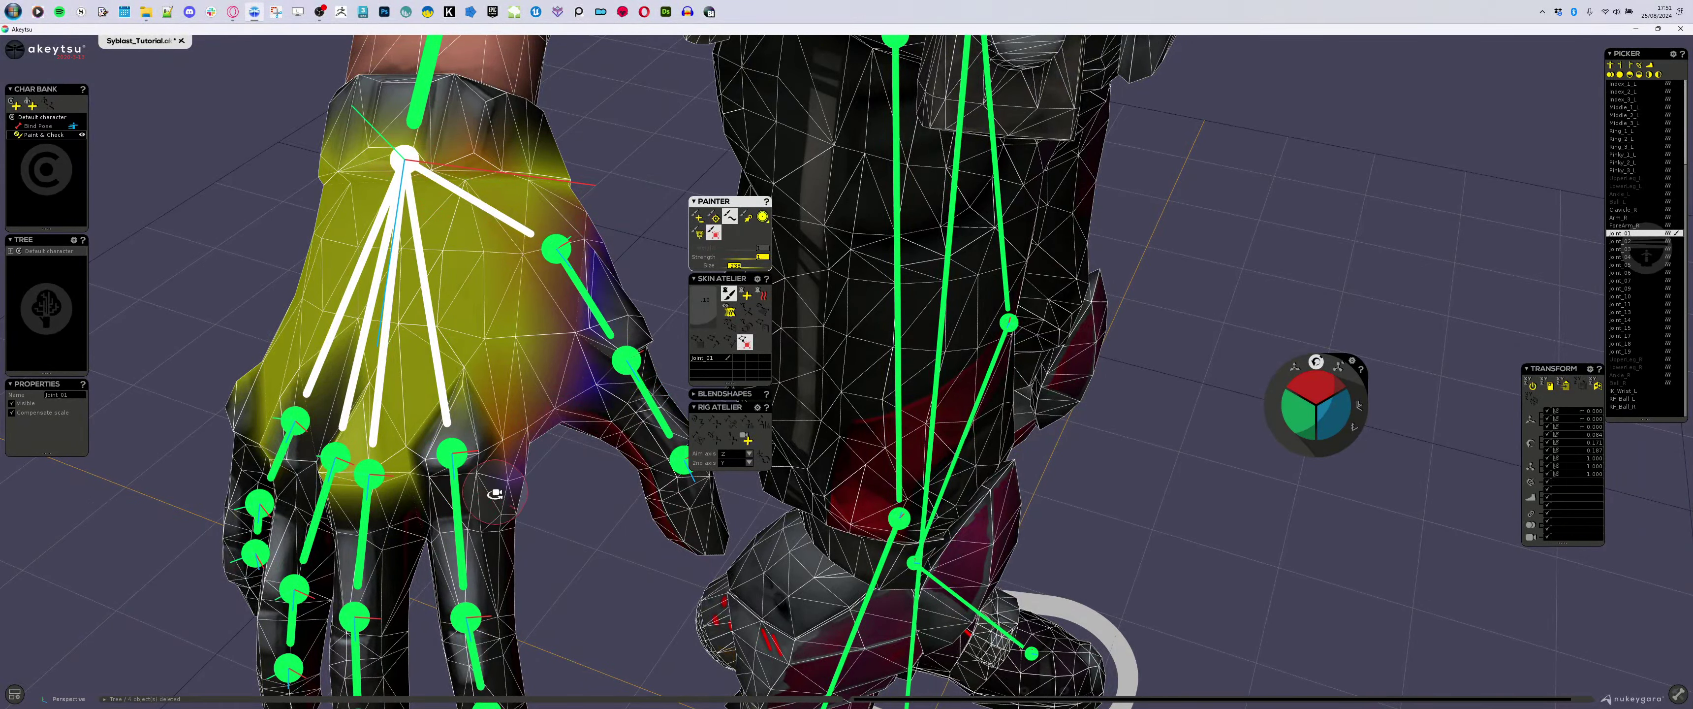
left_click_drag(496, 493, 473, 492, "alt")
left_click_drag(473, 424, 480, 241, "alt")
mouse_move(533, 359)
left_mouse_down("alt")
mouse_move(617, 289)
mouse_move(607, 309)
left_mouse_up("alt")
mouse_move(547, 365)
left_mouse_down("alt")
mouse_move(574, 370)
mouse_move(562, 397)
left_mouse_up("alt")
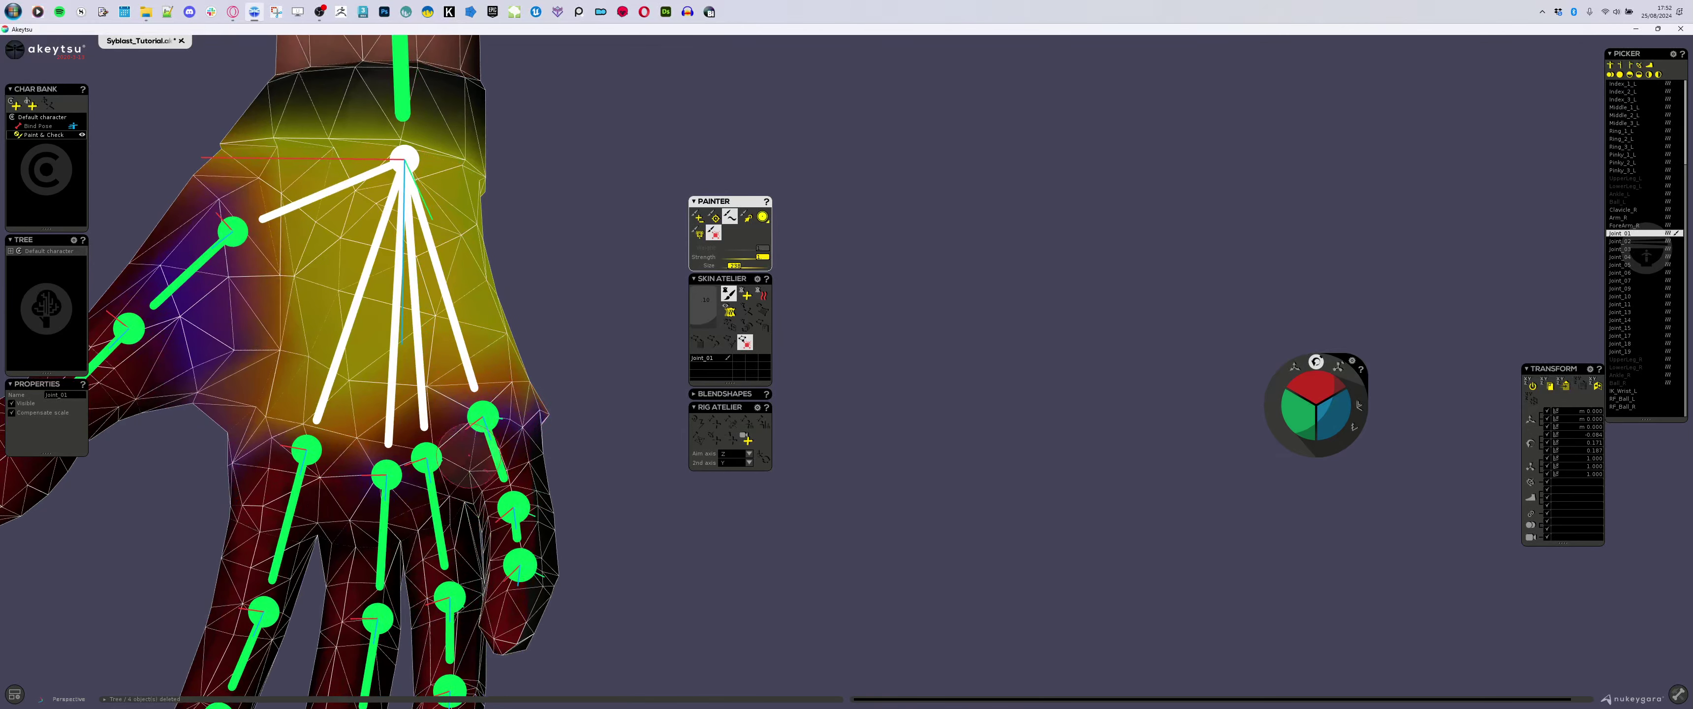
mouse_move(255, 449)
left_mouse_down()
mouse_move(337, 463)
mouse_move(242, 491)
mouse_move(452, 462)
mouse_move(335, 499)
mouse_move(470, 460)
left_mouse_up()
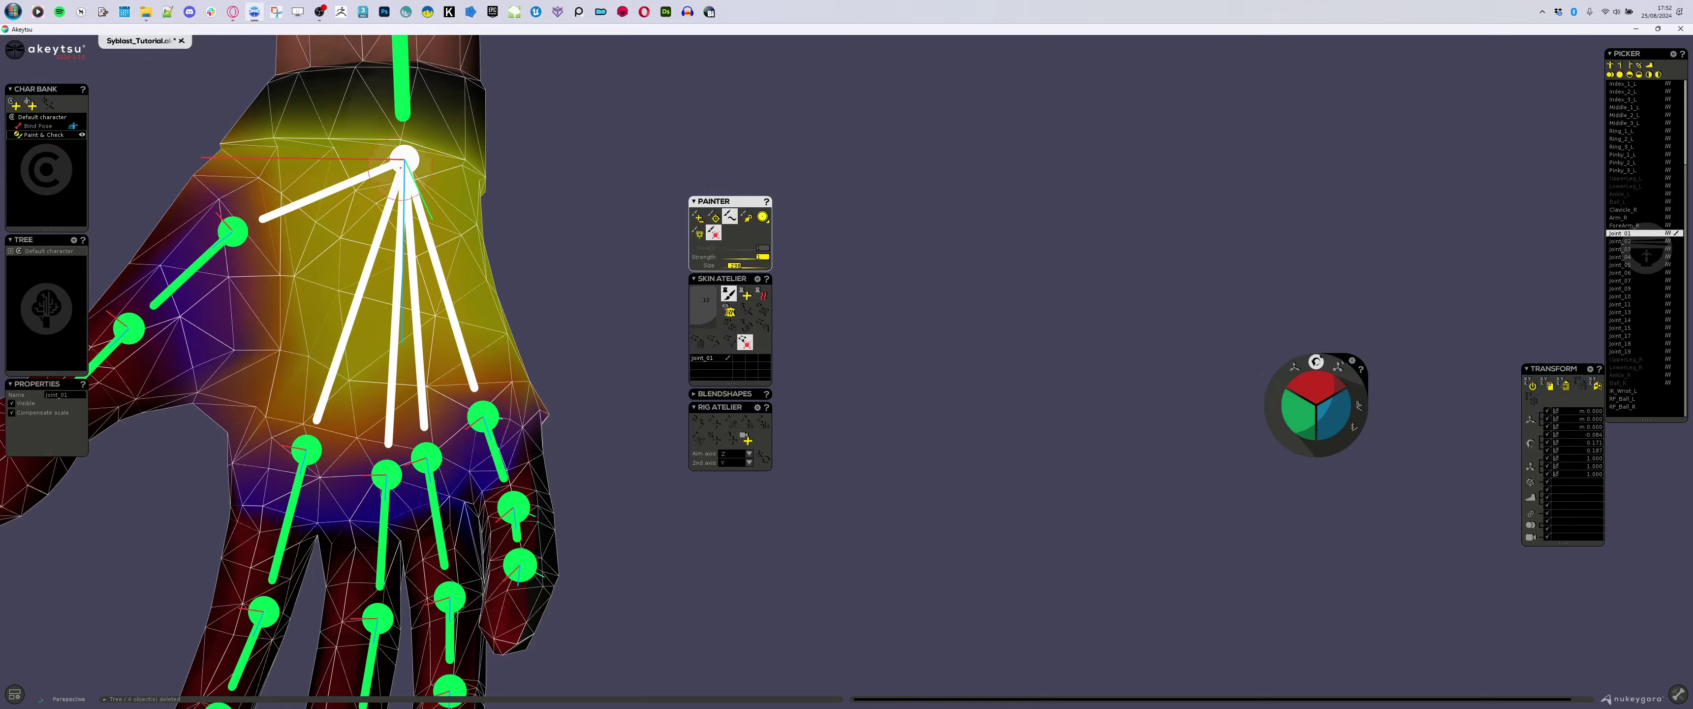
- Check the skin influence of the little finger's joint_17 and the index finger's joint_05 from several angles
left_click_drag(400, 167, 312, 468, "alt")
left_click_drag(357, 415, 480, 490, "alt")
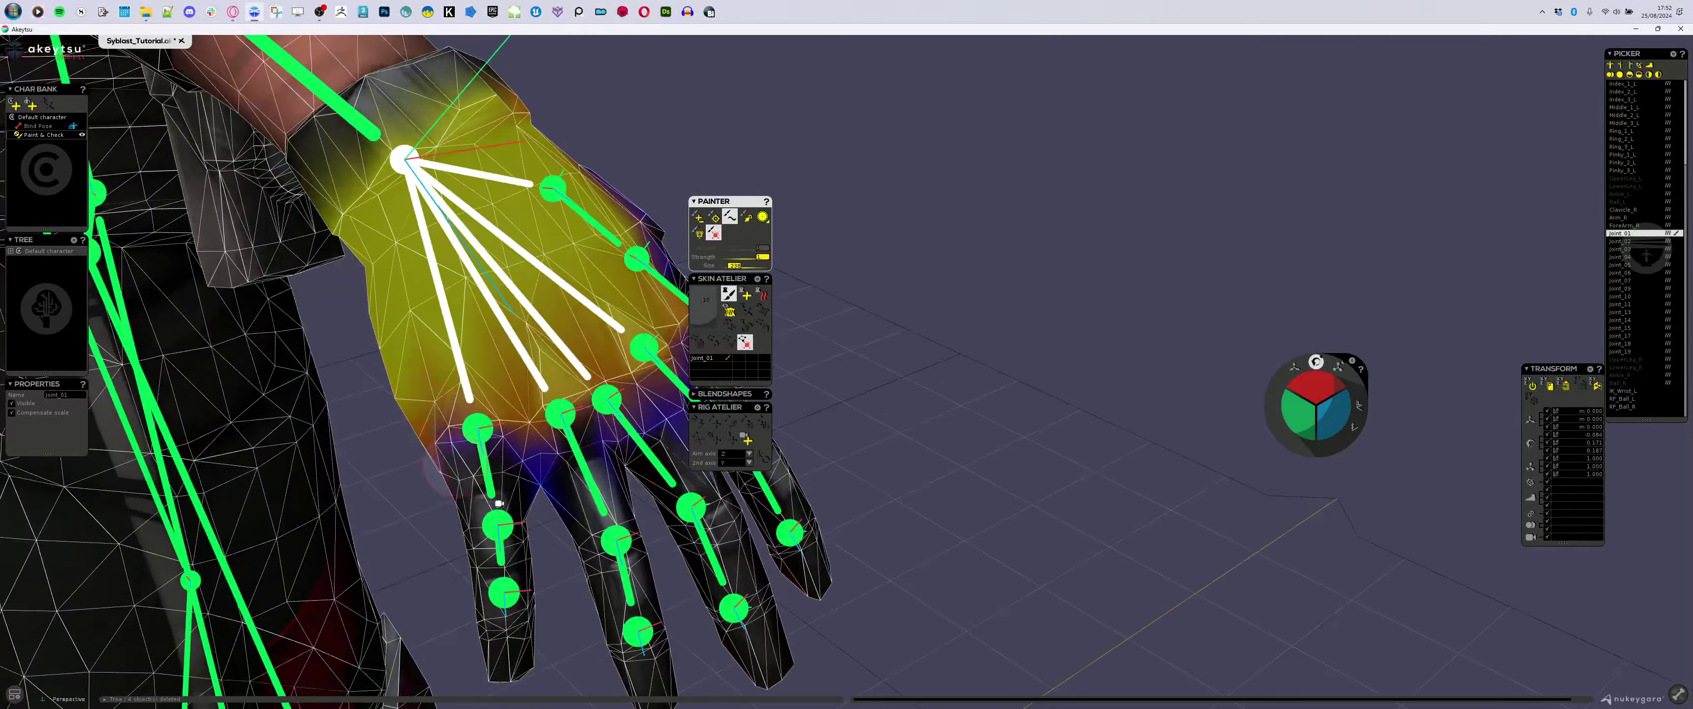
left_click(472, 431)
left_click_drag(519, 542, 503, 503, "alt")
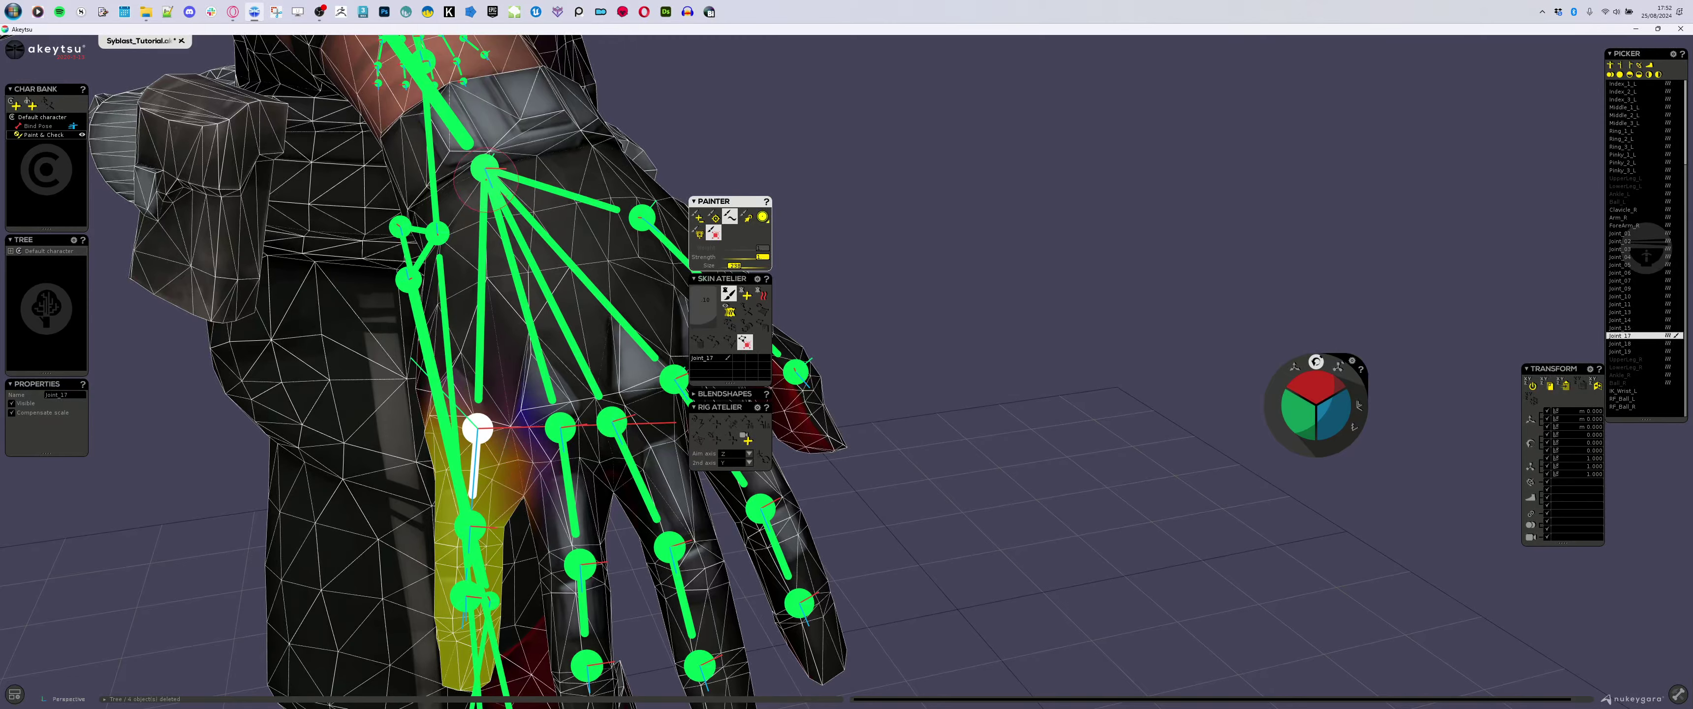
left_click_drag(506, 412, 609, 378, "alt")
left_click(489, 280)
left_click(526, 348)
left_click(602, 318)
middle_click_drag(609, 379, 544, 378, "alt")
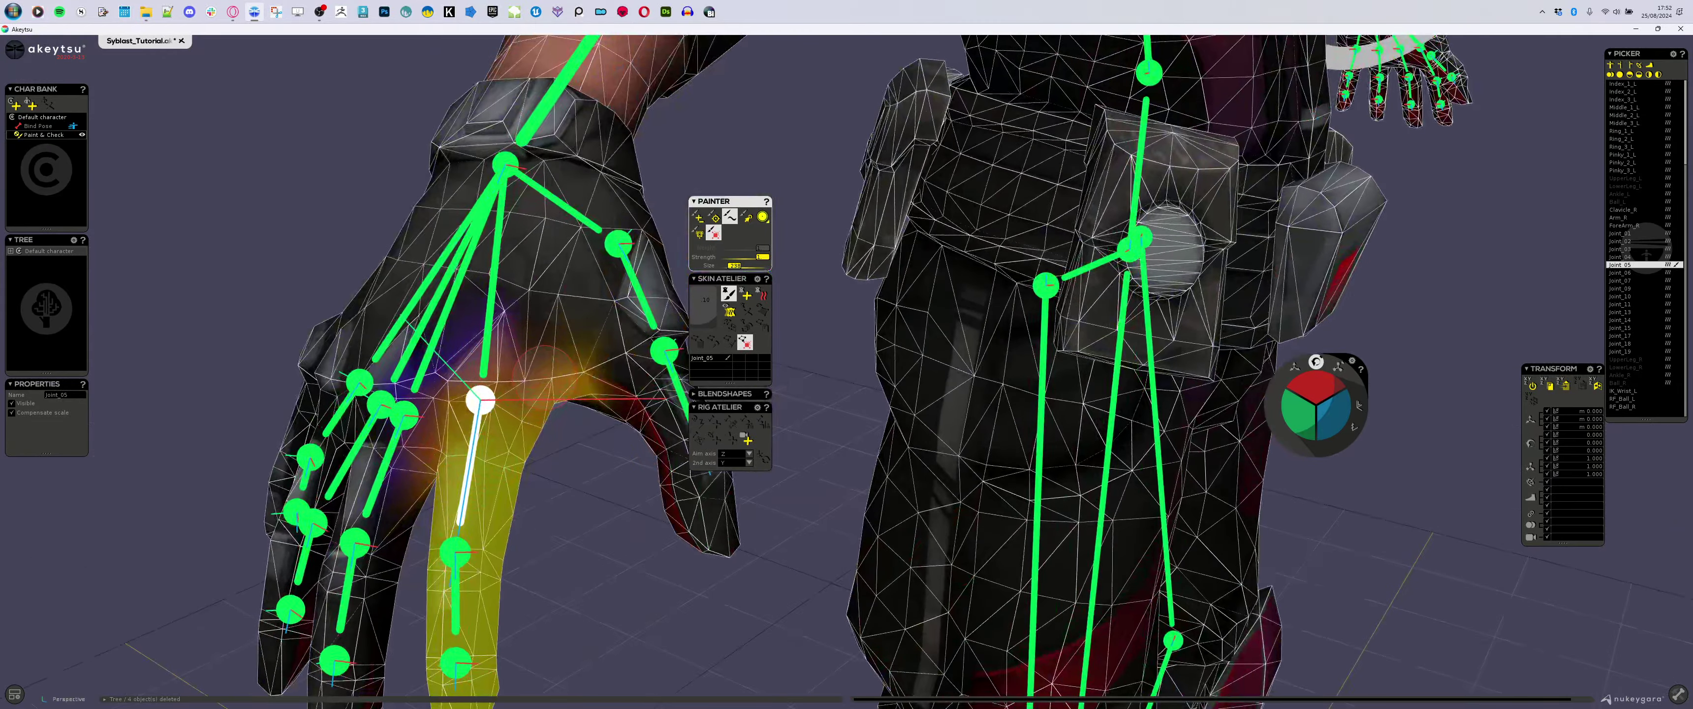
left_click_drag(583, 546, 501, 536, "alt")
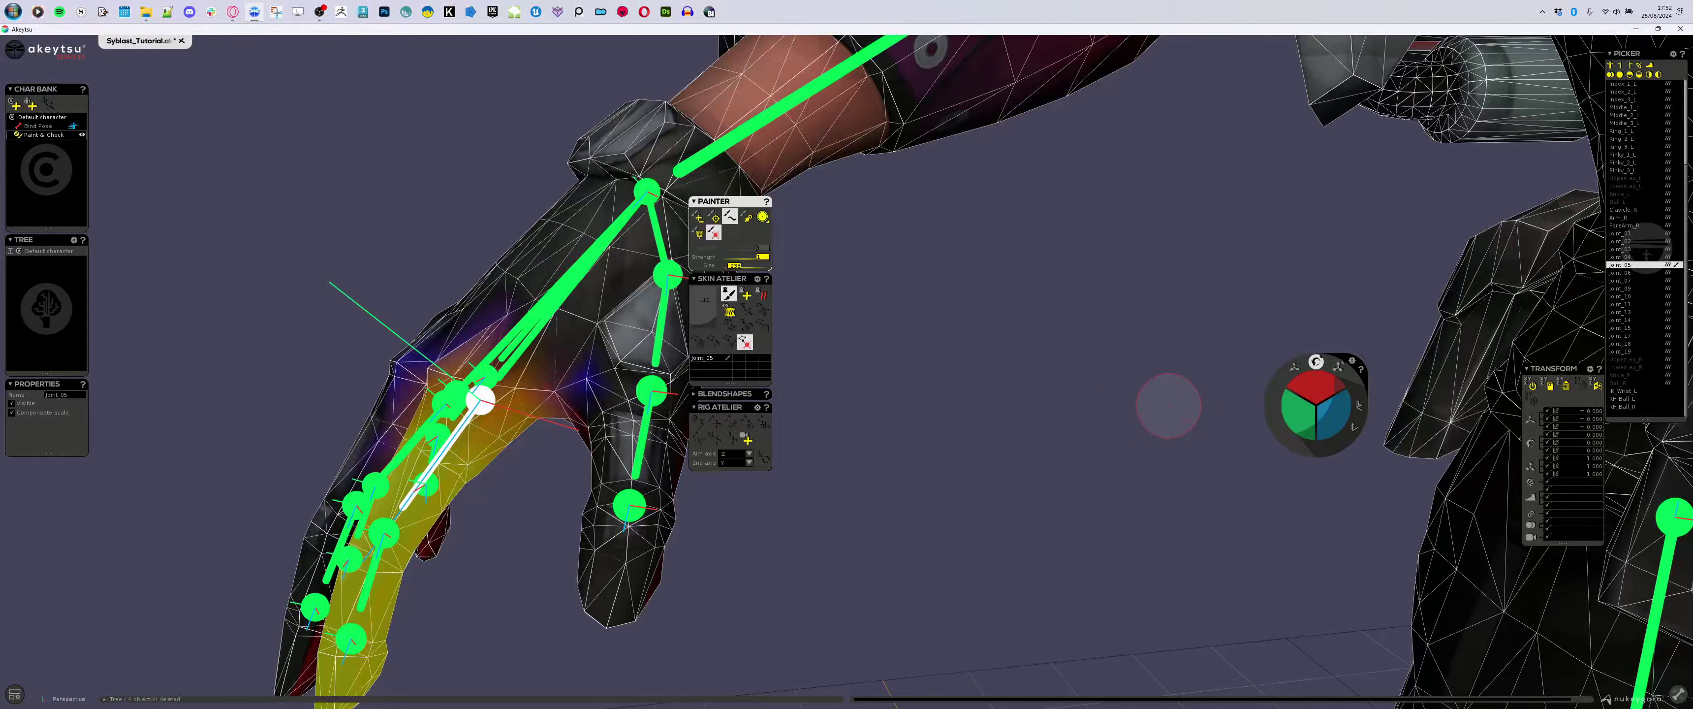
- Place the manipulator wheel beside the right hand and examine joint_05's skin influence around the index finger from several angles
left_click_drag(1273, 392, 421, 194)
key("ctrl+z")
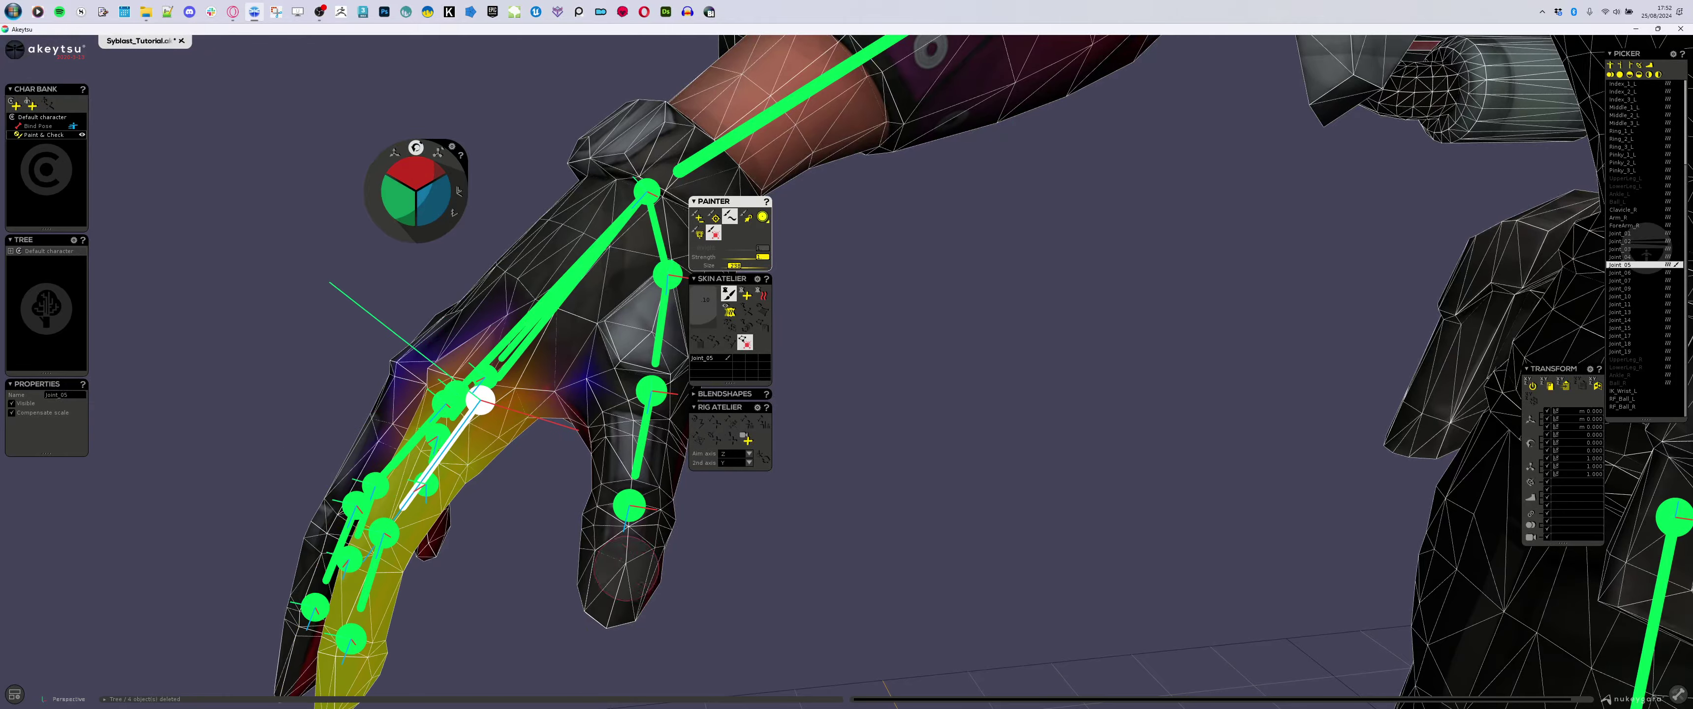
left_click_drag(621, 594, 587, 552, "alt")
middle_click_drag(587, 552, 522, 460, "alt")
left_click_drag(418, 172, 411, 150)
left_click_drag(493, 453, 506, 392, "alt")
middle_click_drag(505, 392, 551, 501, "alt")
left_click_drag(394, 363, 384, 465, "alt")
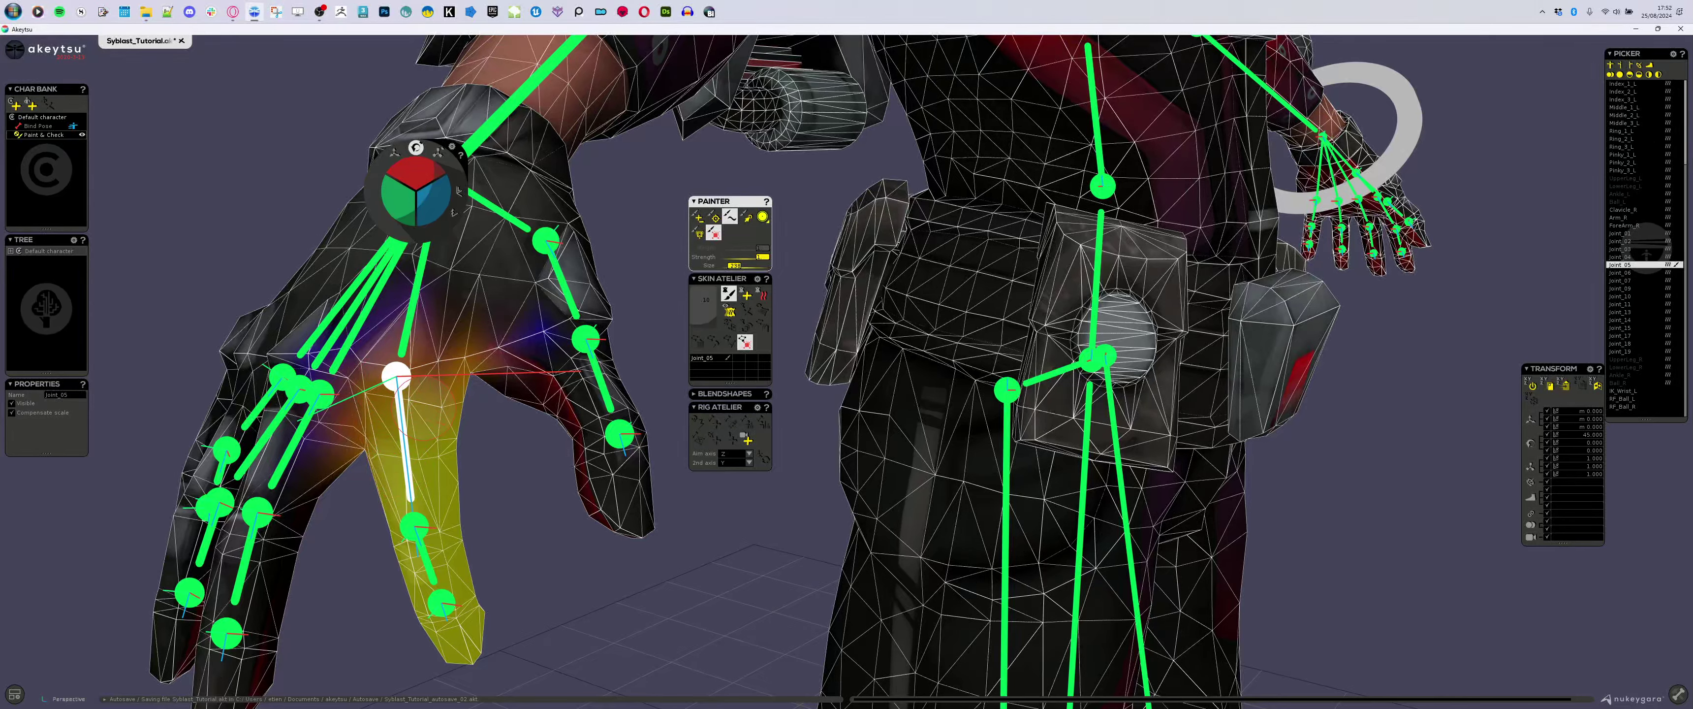
key("ctrl+z")
- Select the index finger's joint_06 together with joint_05 and paint the finger beyond its middle knuckle onto joint_06
left_click_drag(533, 523, 487, 546, "alt")
middle_click_drag(488, 546, 548, 427, "alt")
left_click_drag(479, 441, 529, 483, "alt")
key("Down")
left_click_drag(535, 420, 472, 250, "alt")
left_click(463, 235)
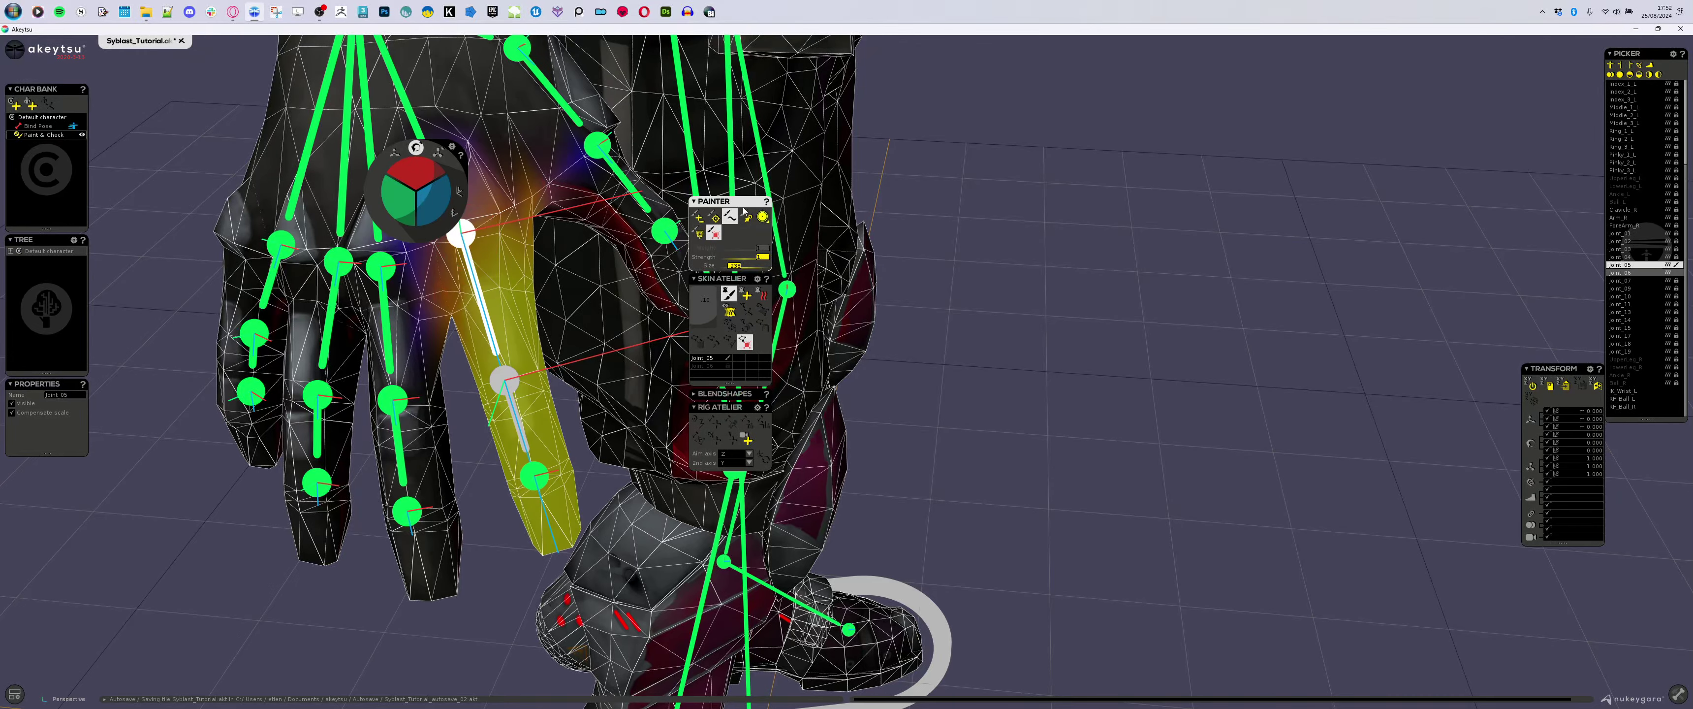
left_click(697, 216)
mouse_move(555, 441)
left_mouse_down("alt")
mouse_move(535, 431)
mouse_move(519, 466)
mouse_move(539, 545)
mouse_move(506, 370)
left_mouse_up("alt")
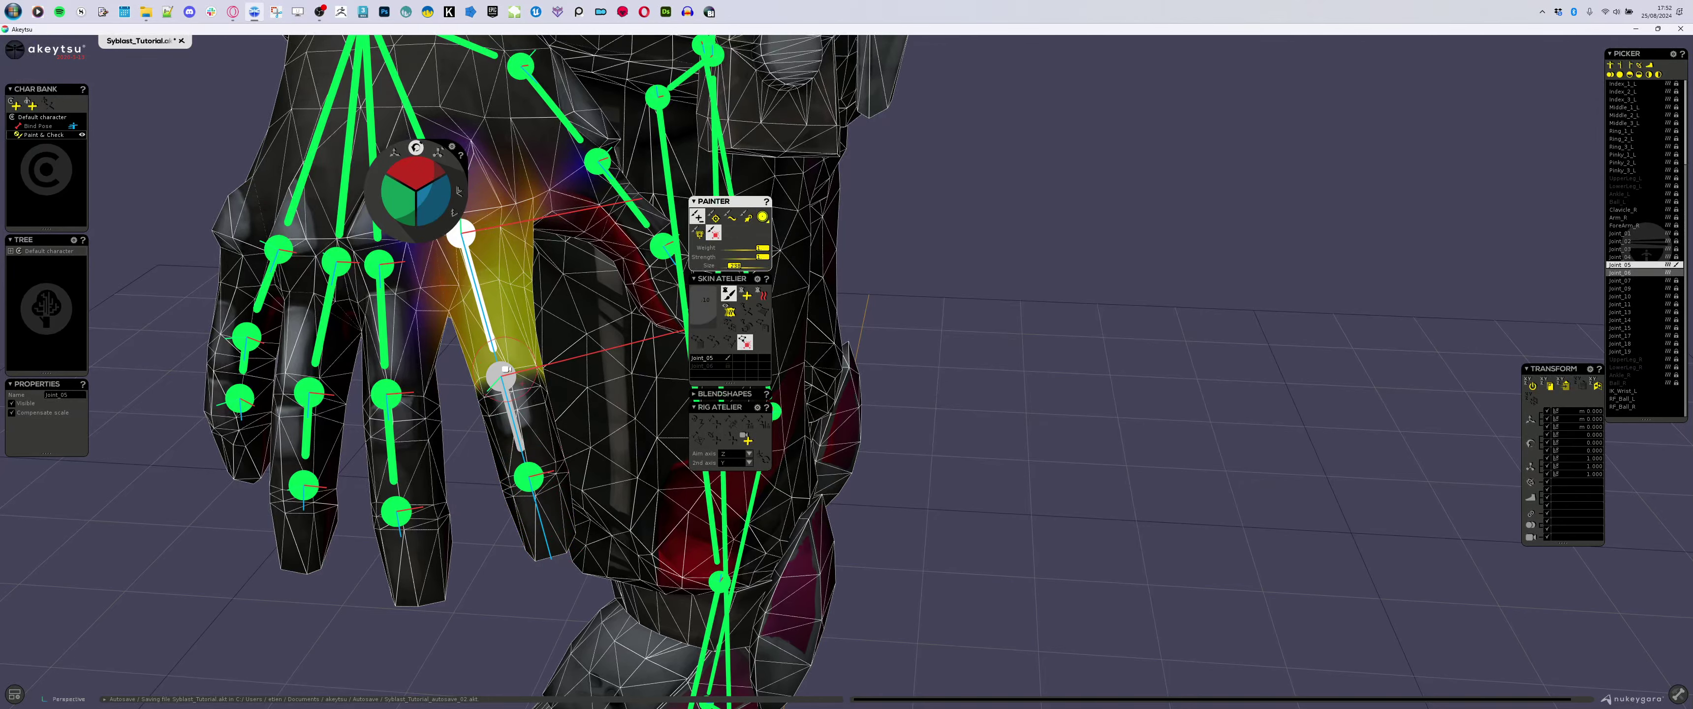
- Paint the index fingertip onto joint_07 and check joint_06's influence on the middle segment
left_click(503, 375)
left_click(529, 474)
left_click_drag(529, 474, 515, 508, "alt")
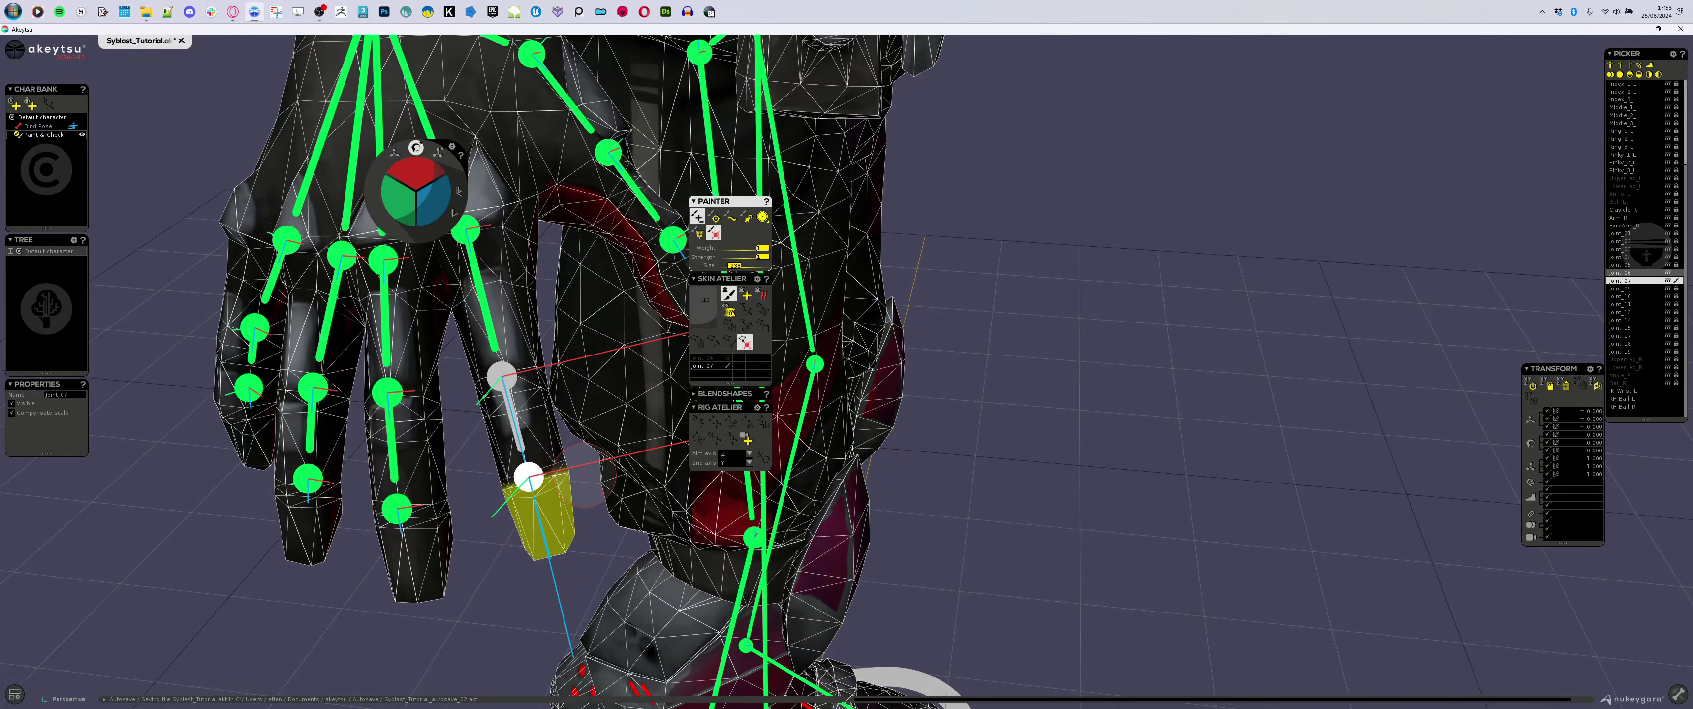
left_click_drag(515, 508, 540, 409, "alt")
left_click(525, 372)
left_click_drag(553, 473, 582, 476, "alt")
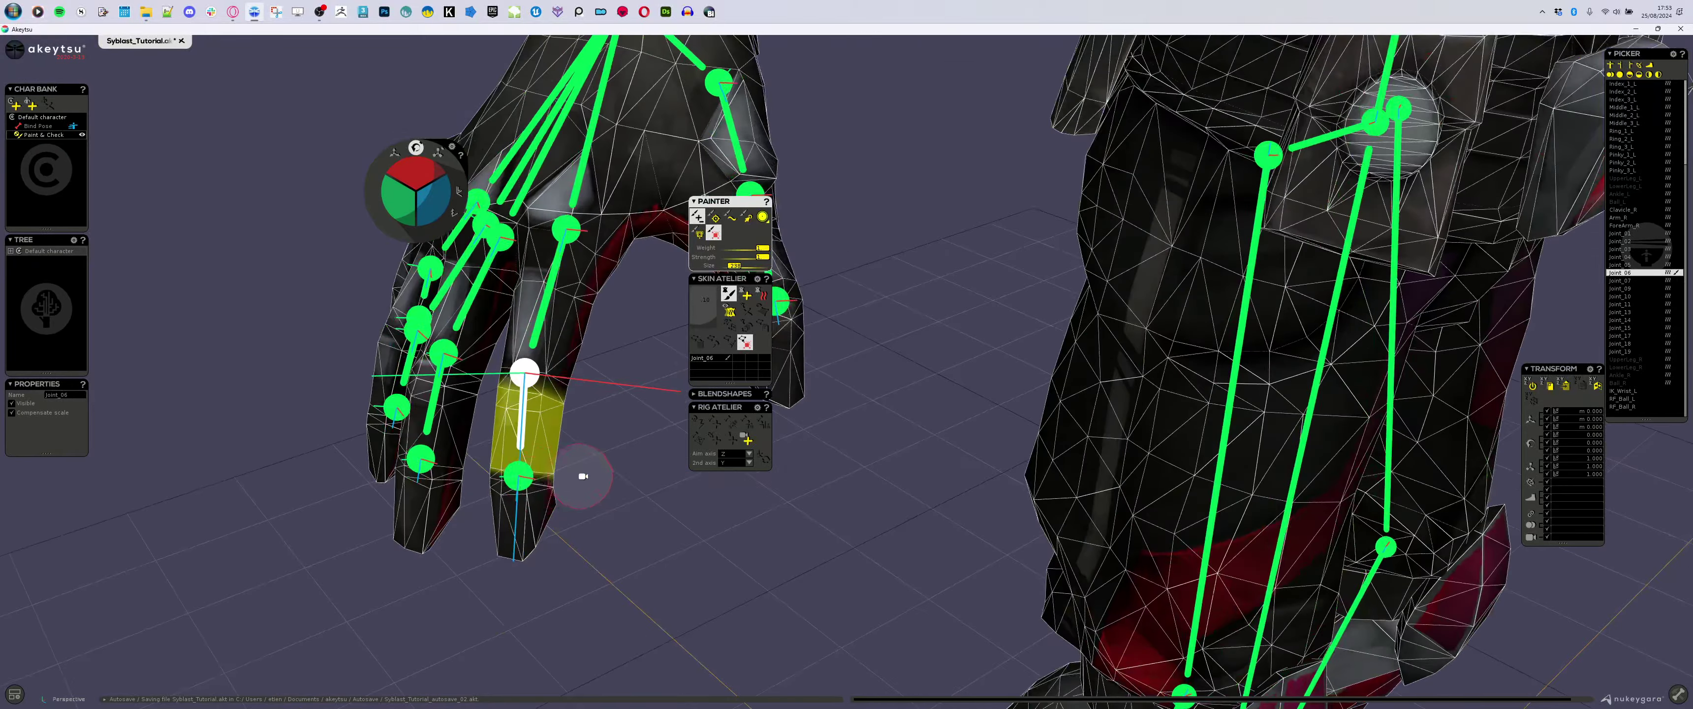
- Select the thumb's joint_02 and joint_03 and paint the thumb beyond the knuckle onto joint_03
middle_click_drag(583, 477, 372, 593, "alt")
left_click(525, 192)
left_click(553, 304, "shift")
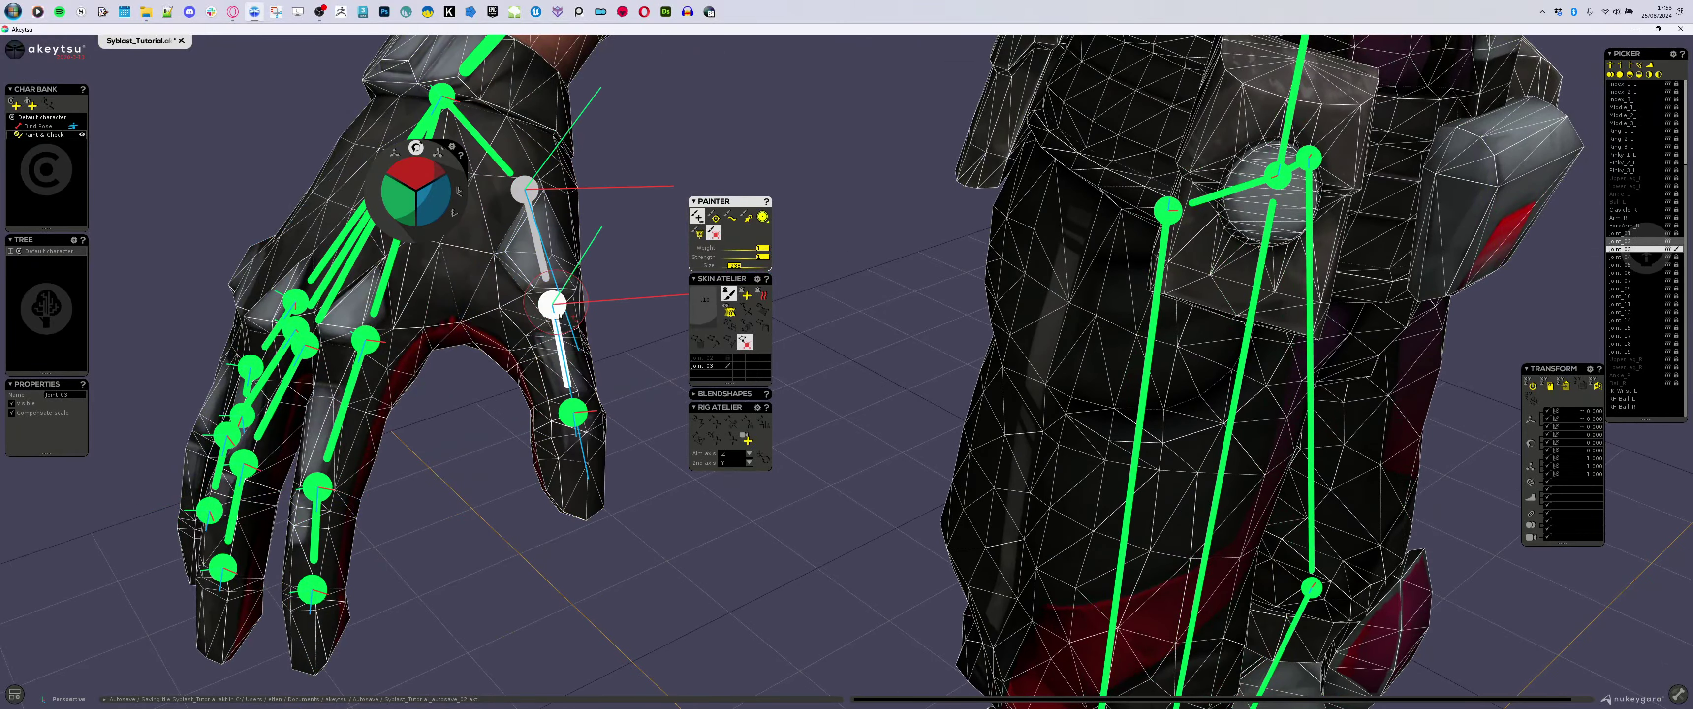
left_click_drag(547, 345, 531, 382, "alt")
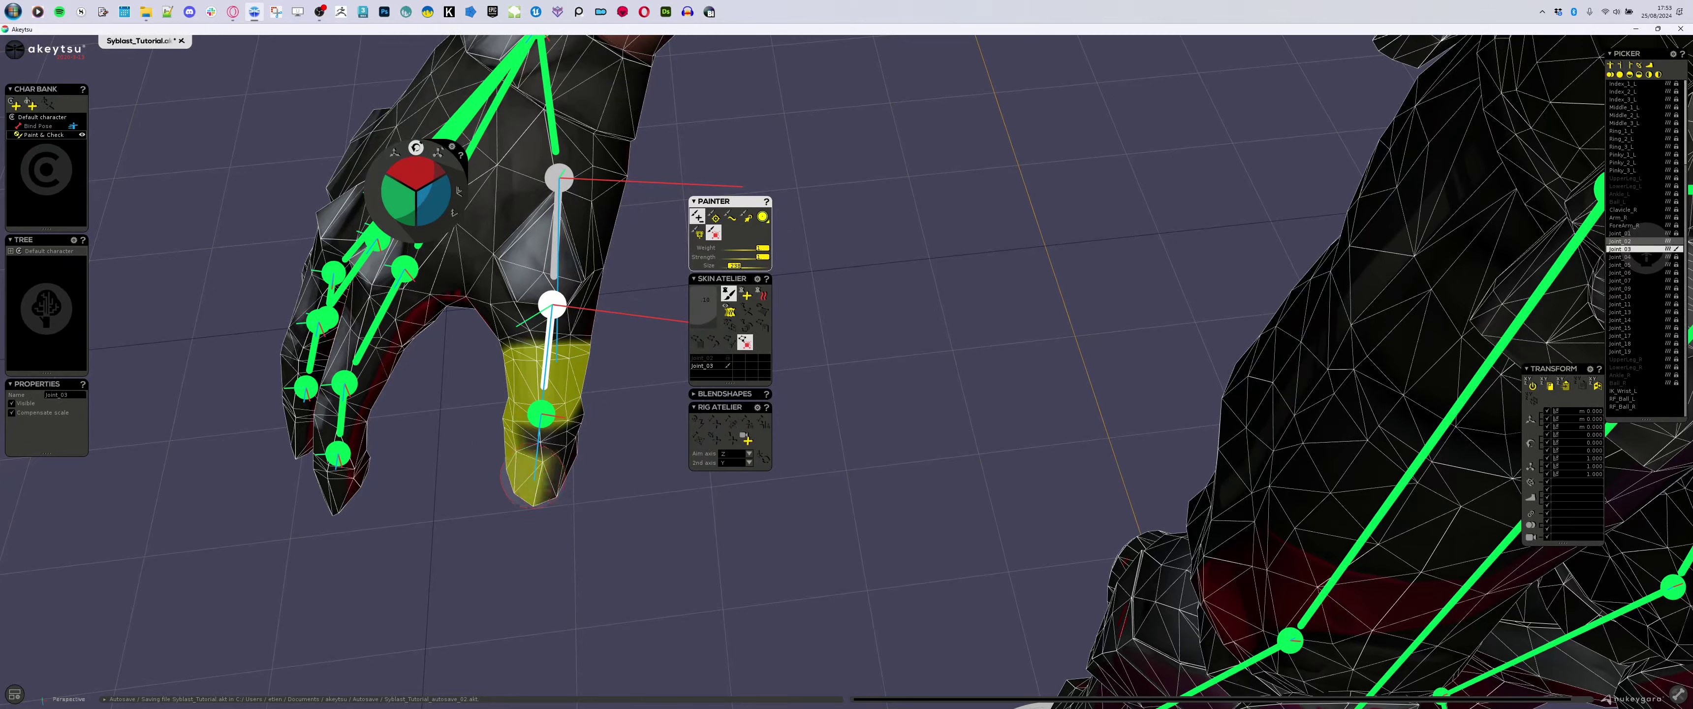
- Paint the thumb's tip onto joint_04 and check joint_03's influence on the segment above it
left_click_drag(549, 527, 544, 447, "alt")
left_click(541, 417)
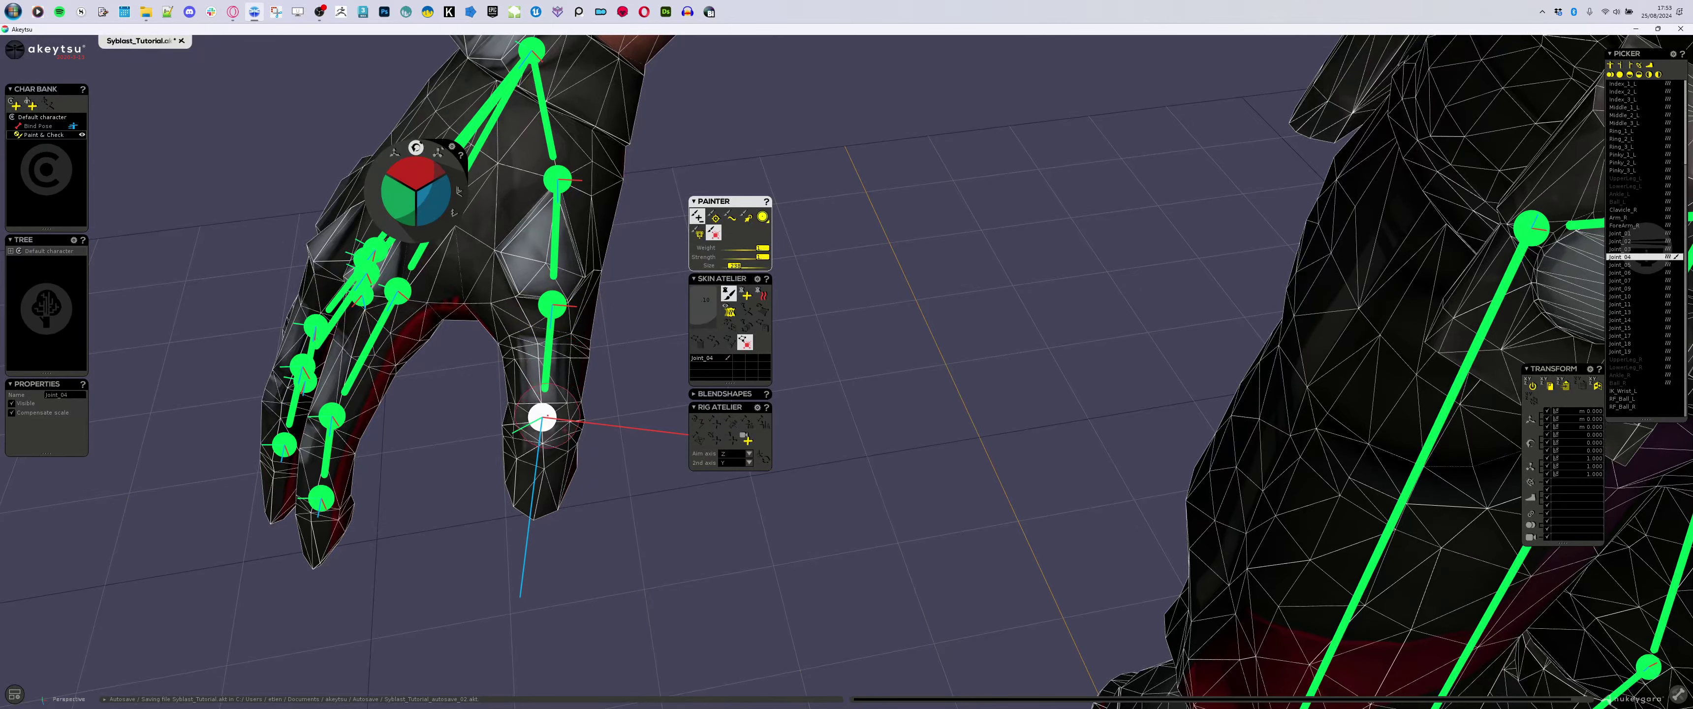
left_click(554, 307)
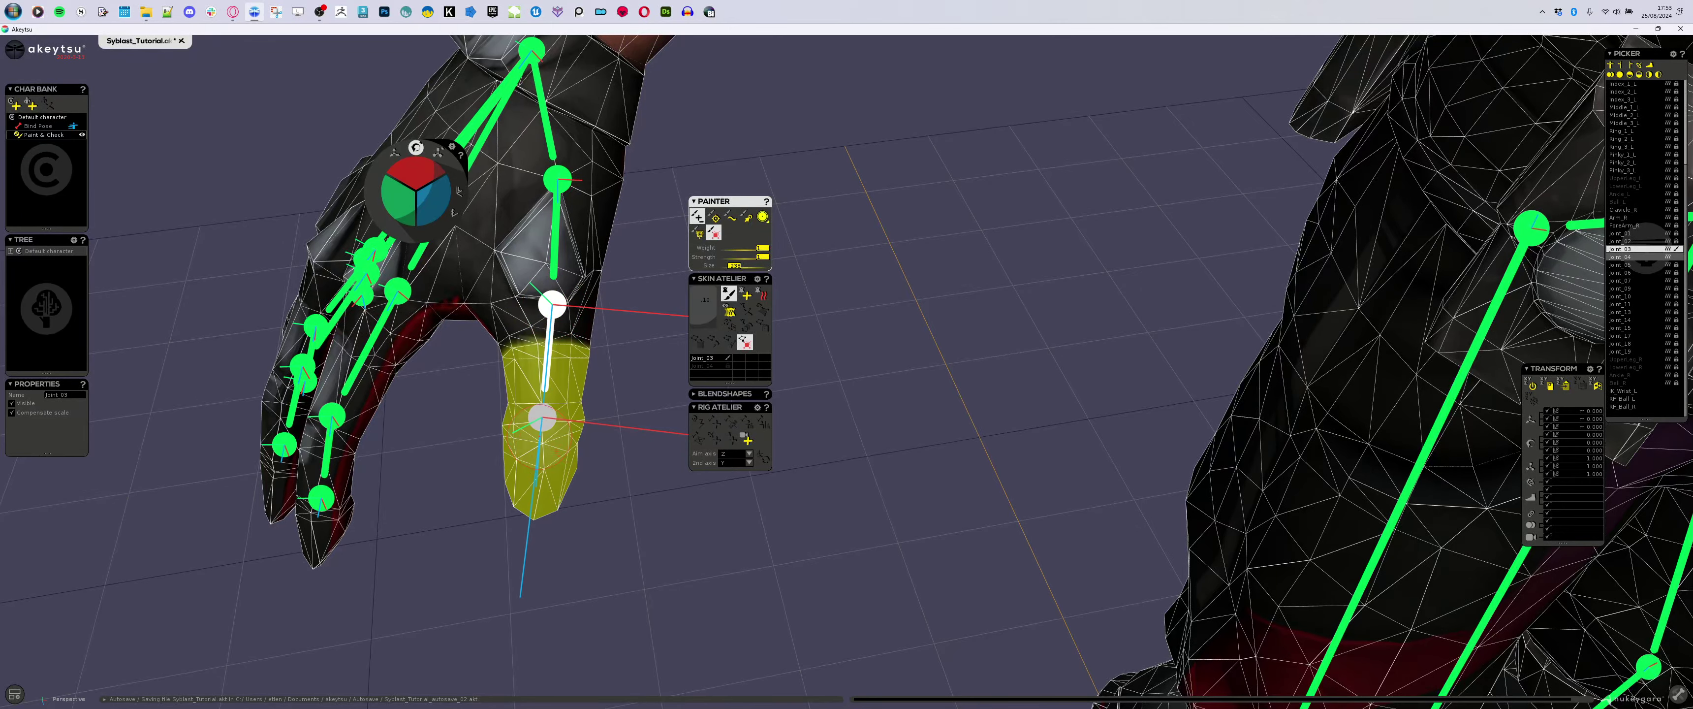
mouse_move(531, 472)
left_mouse_down("alt")
mouse_move(512, 458)
mouse_move(566, 453)
mouse_move(483, 450)
mouse_move(562, 527)
left_mouse_up("alt")
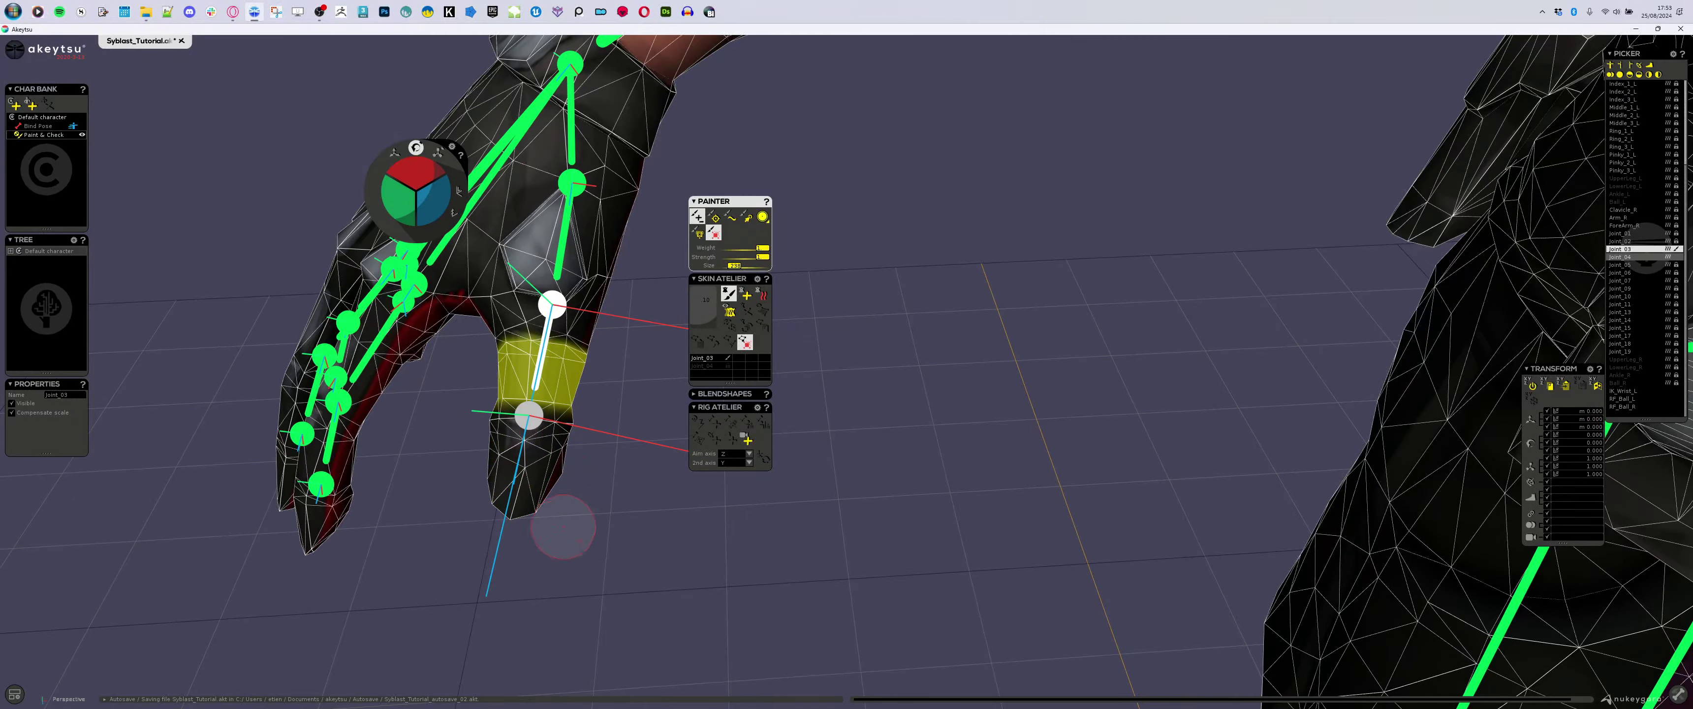
mouse_move(490, 496)
left_mouse_down("alt")
mouse_move(566, 500)
mouse_move(487, 500)
left_mouse_up("alt")
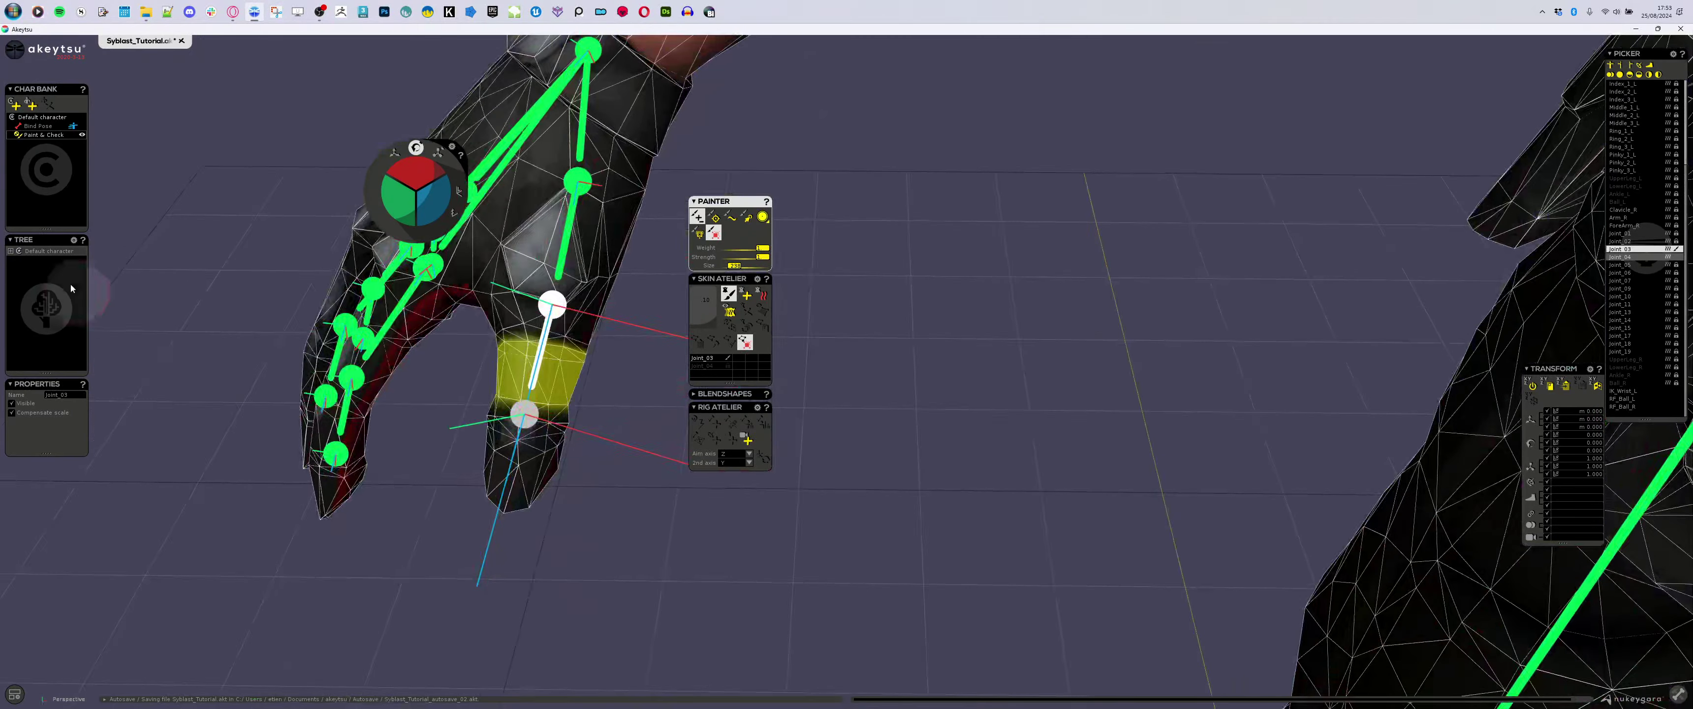
- Switch the character to Bind Pose for editing its joints
left_click(37, 127)
- Try to move the thumb's joint_03 to a new position and undo each attempt
left_click_drag(536, 365, 552, 412)
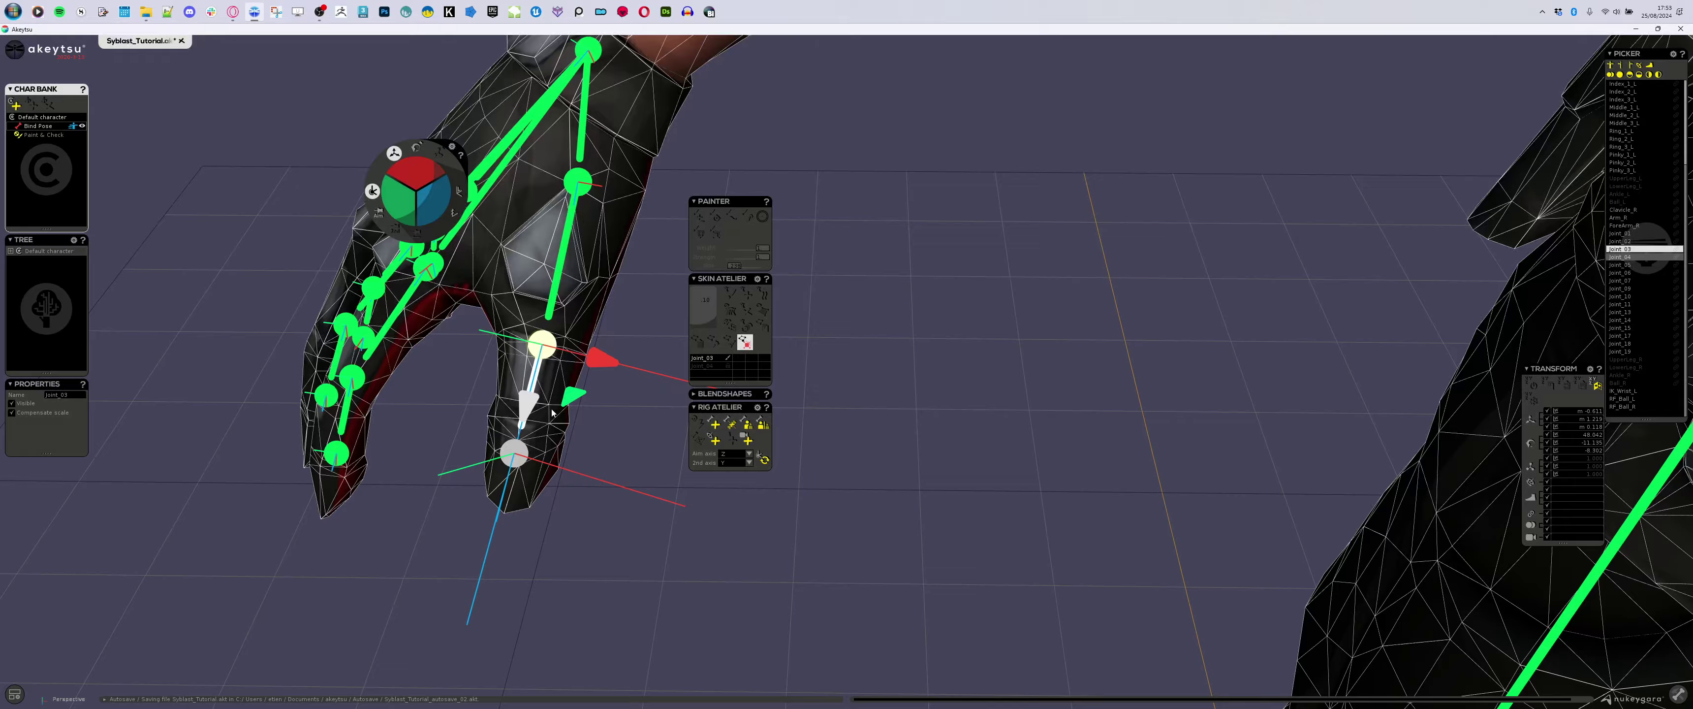
key("ctrl+z")
left_click_drag(525, 464, 713, 431, "alt")
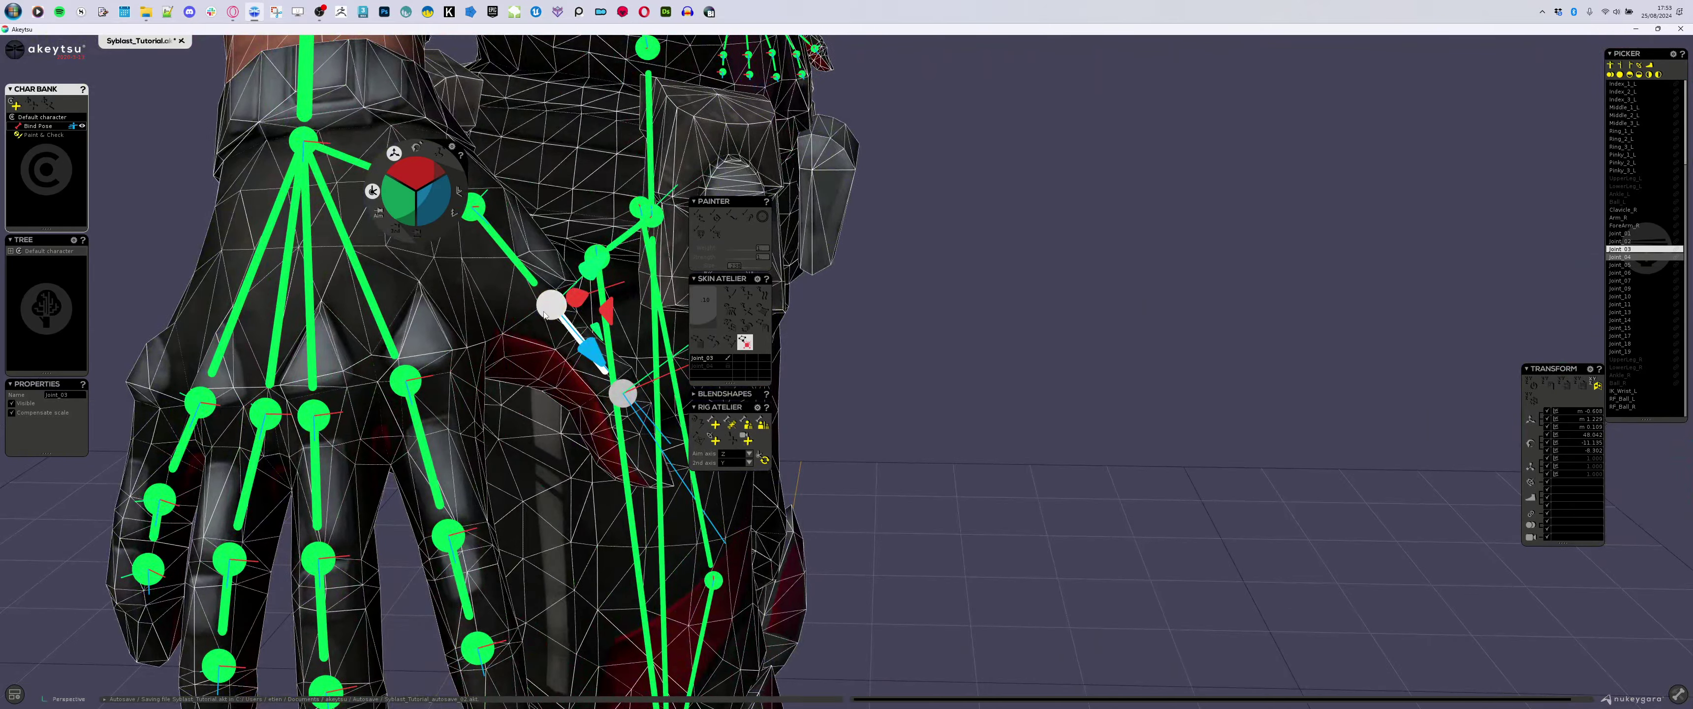
left_click_drag(595, 343, 453, 410)
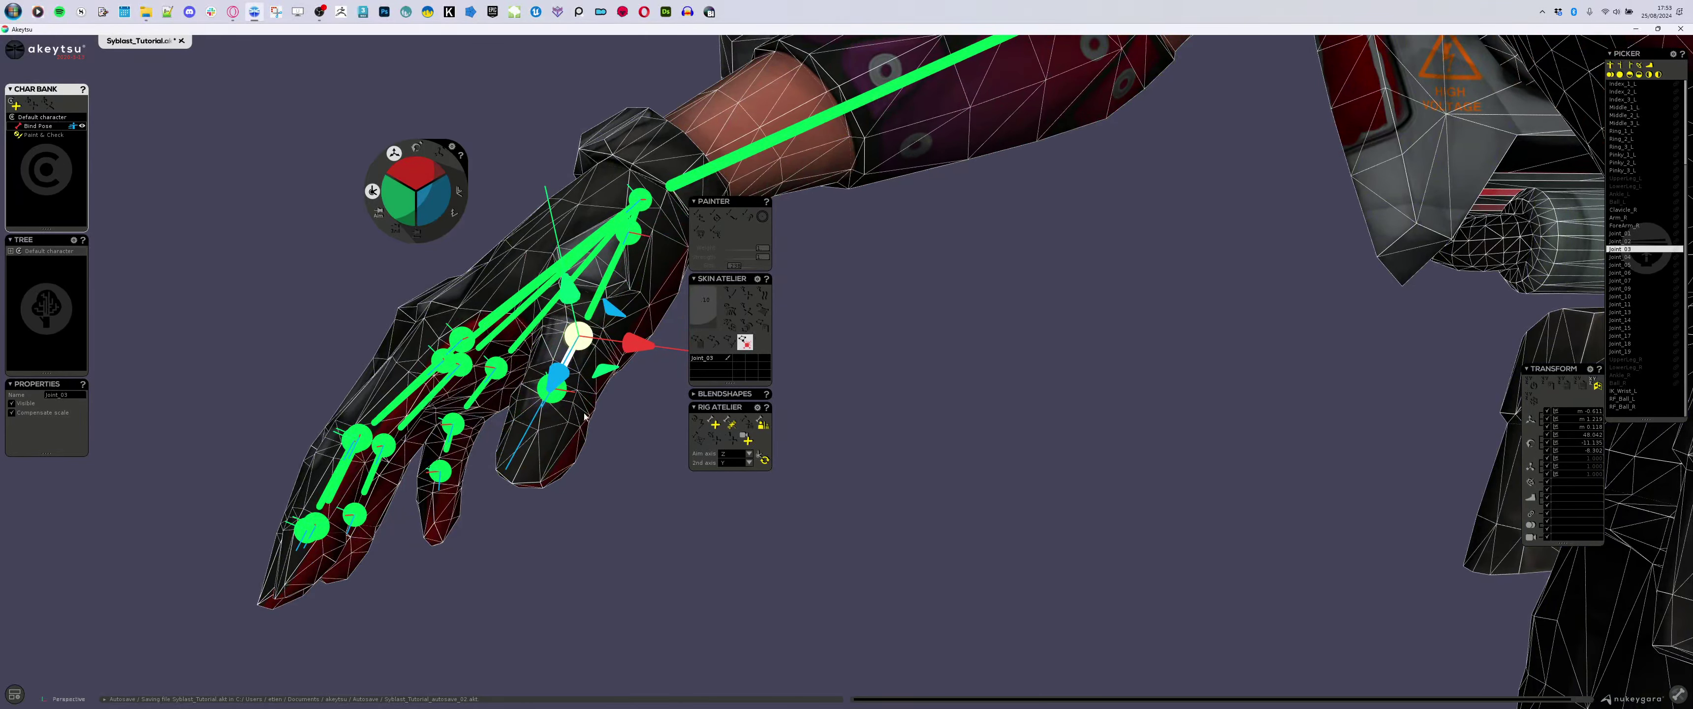
key("ctrl+z")
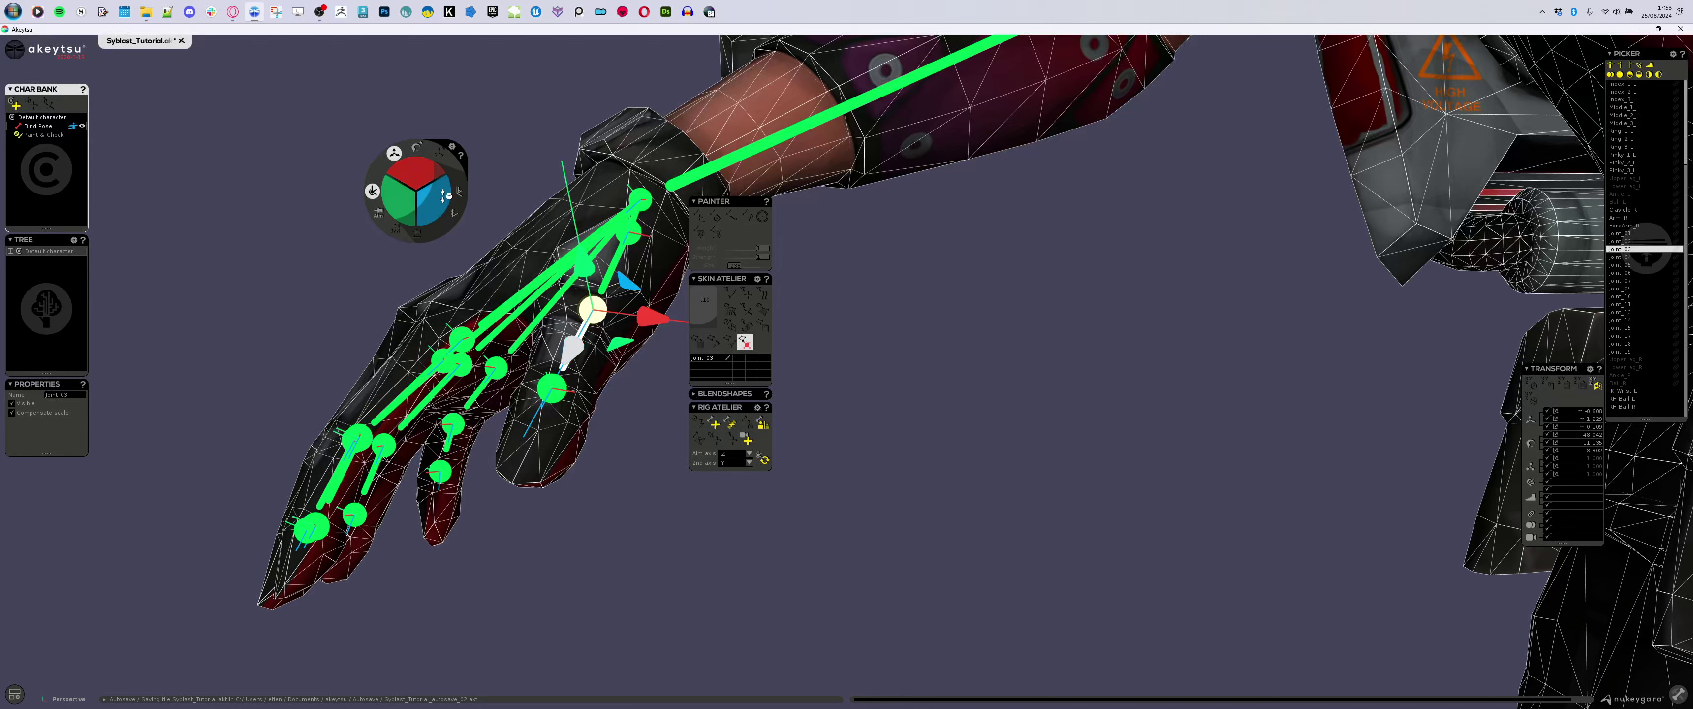
left_click_drag(591, 273, 531, 100)
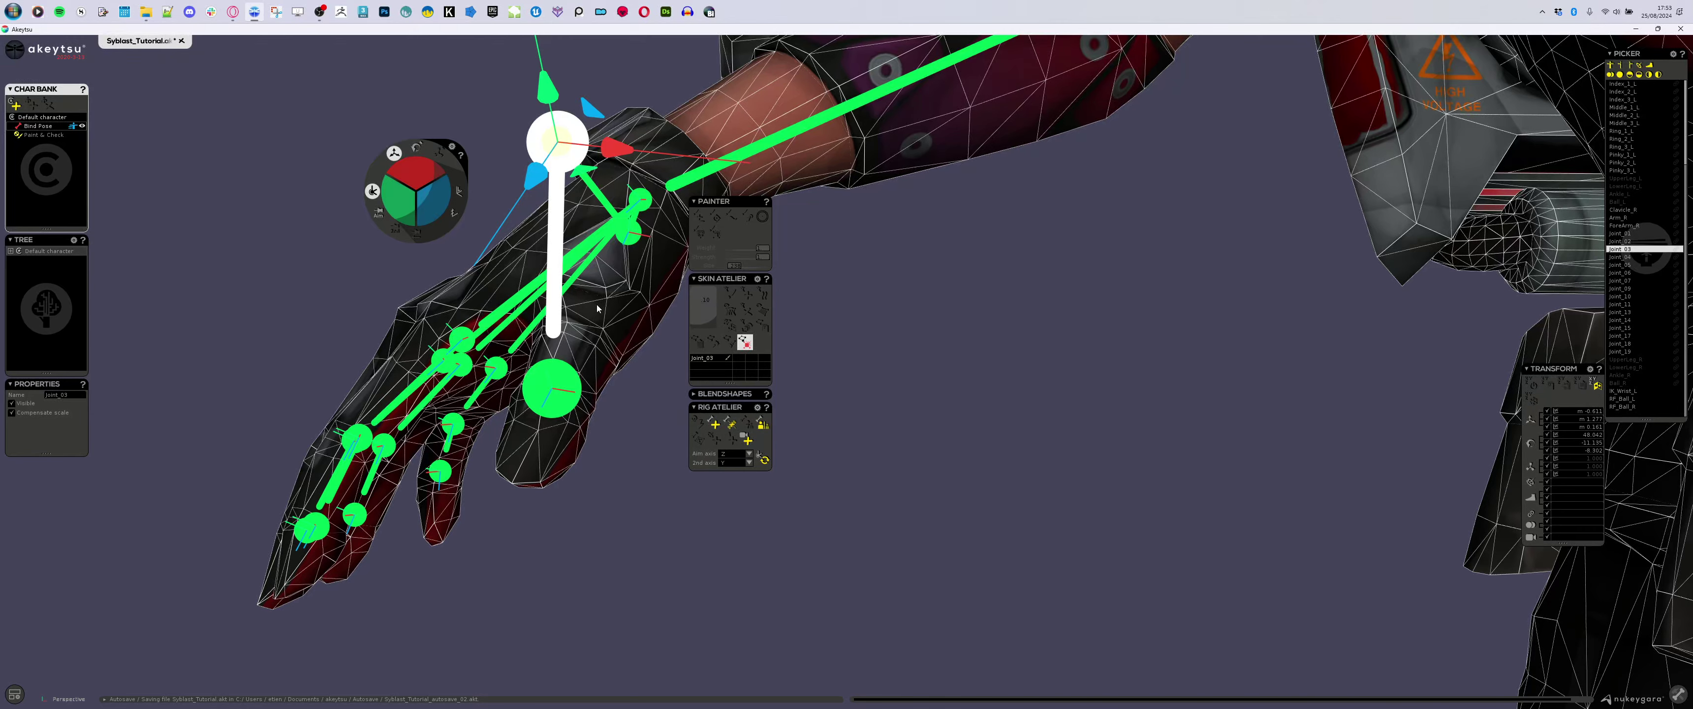
key("ctrl+z")
- Move the thumb's joint_03 toward the thumb tip while keeping joint_04 in place
left_click_drag(575, 258, 581, 278)
left_click_drag(618, 401, 548, 419, "alt")
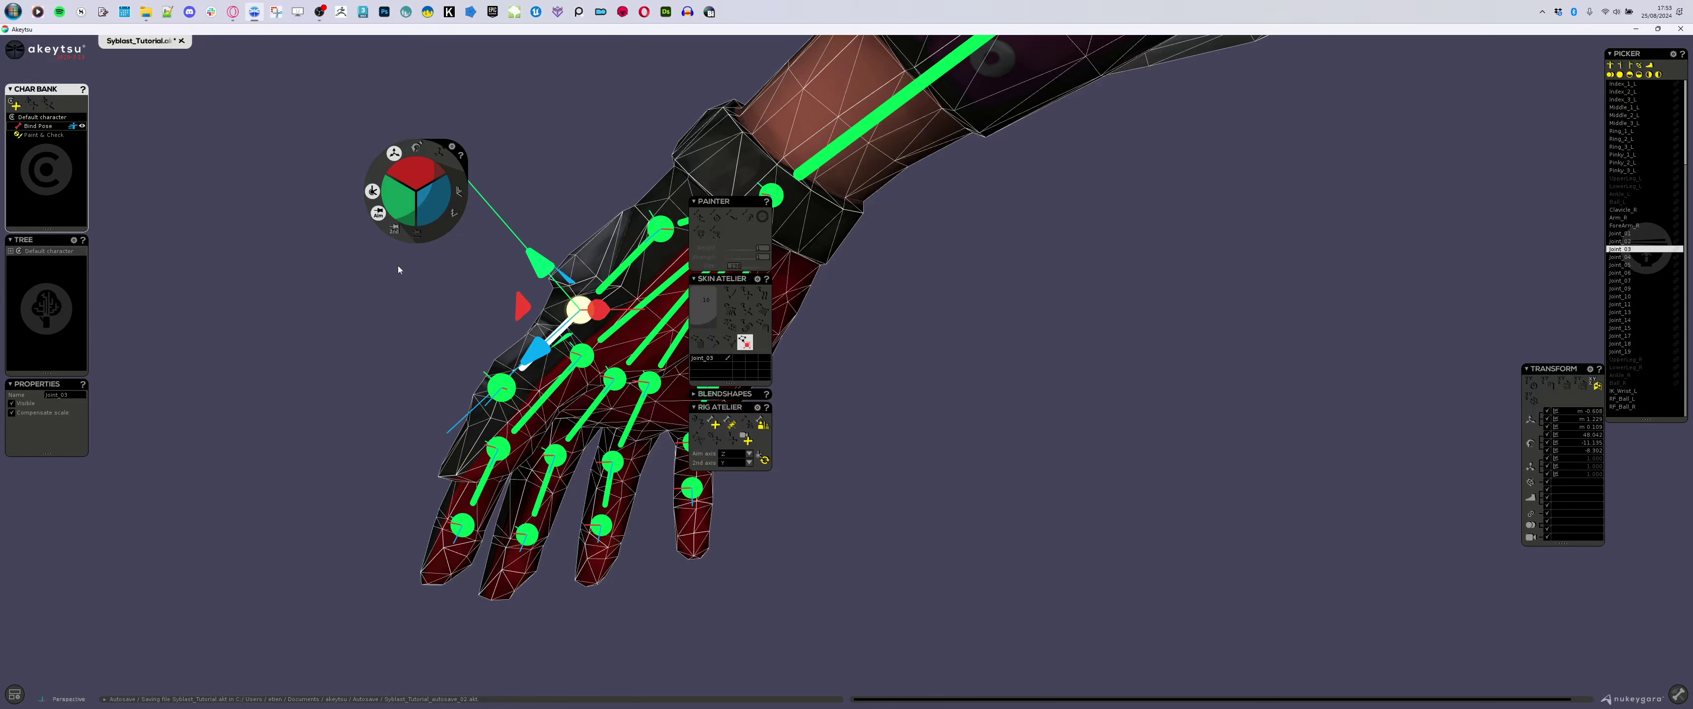
left_click_drag(543, 271, 539, 235)
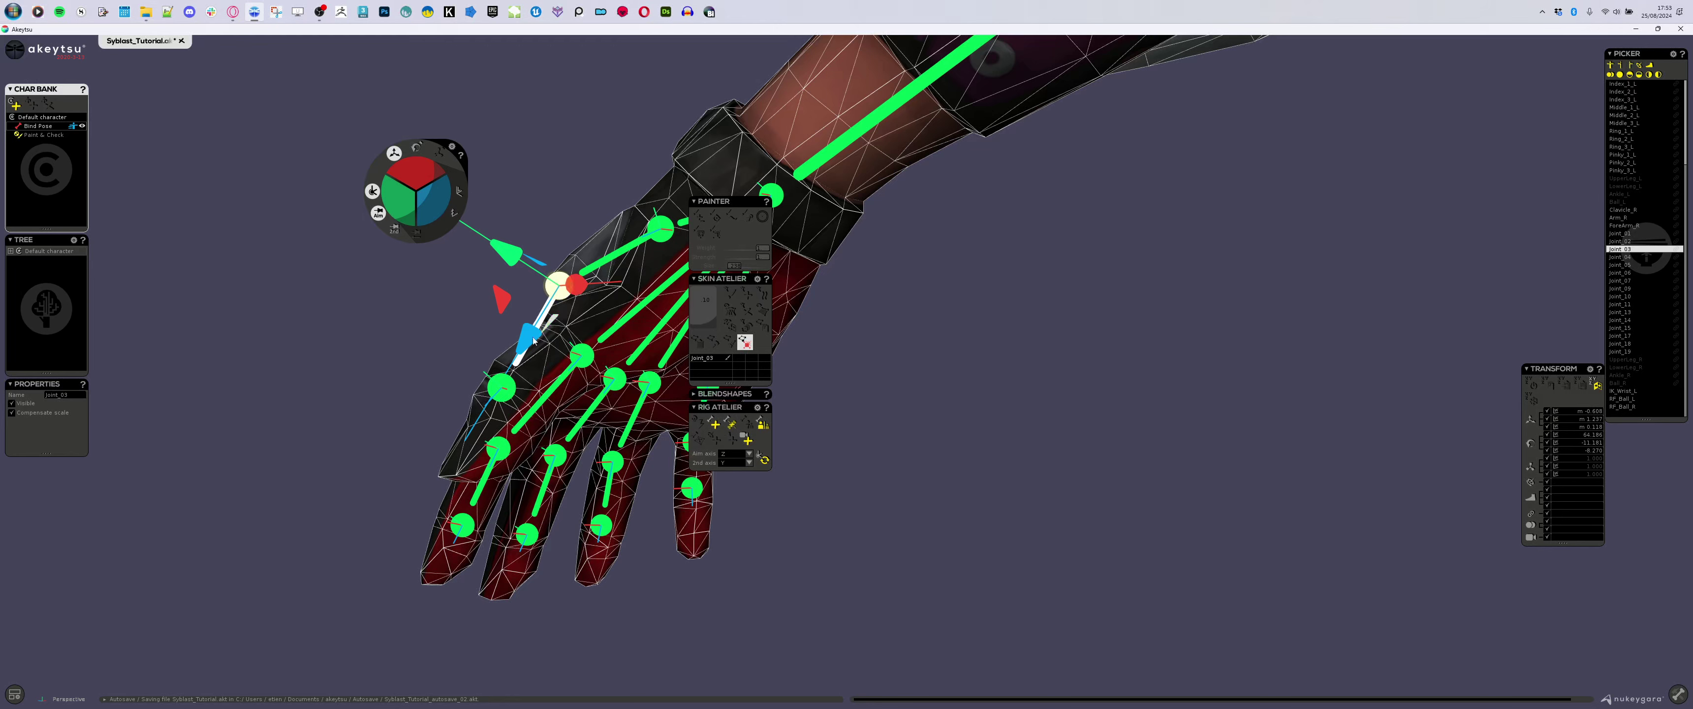
left_click_drag(554, 359, 563, 415)
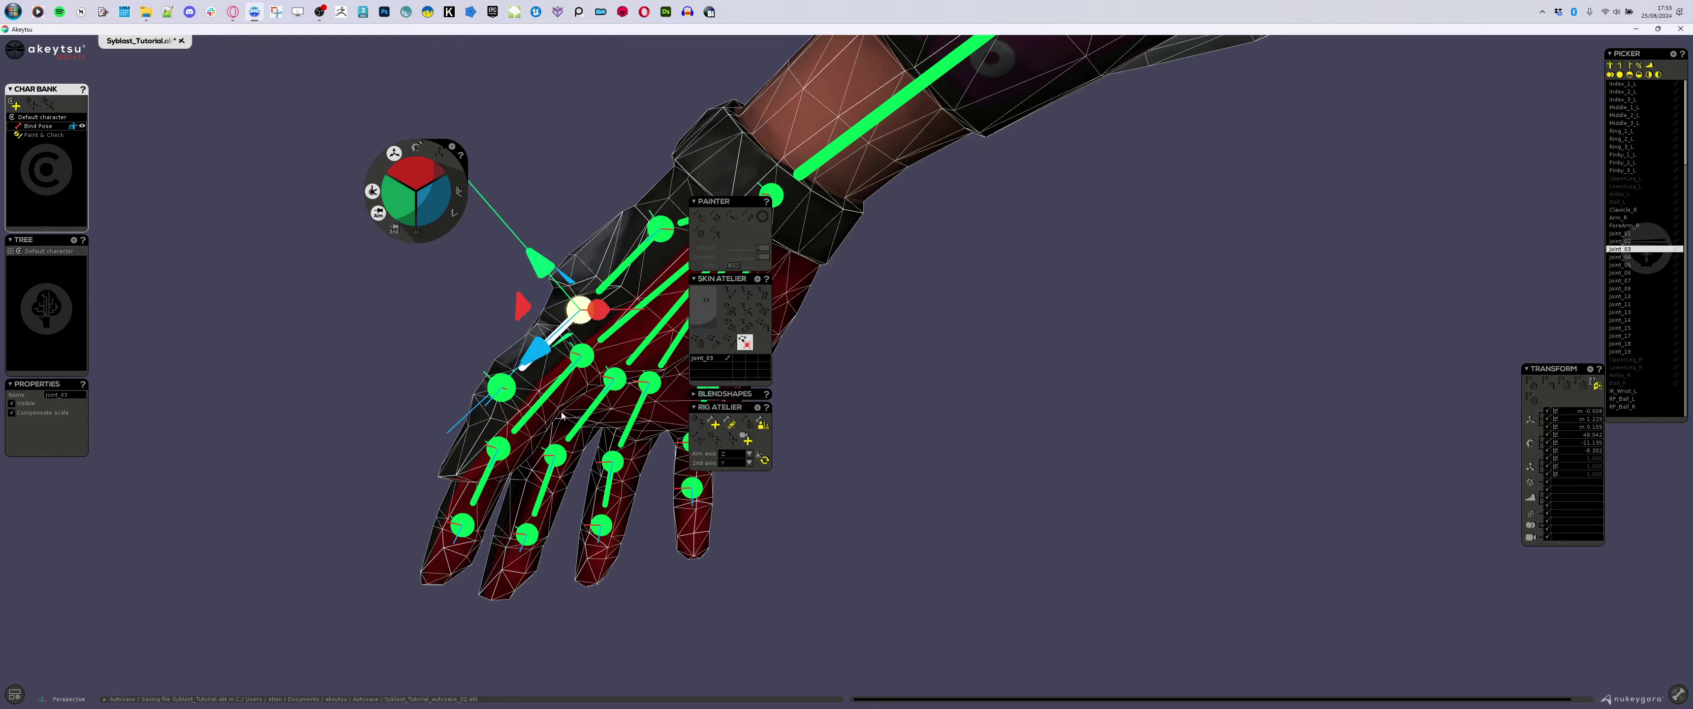
left_click_drag(525, 300, 490, 324)
- Move the middle finger's joint_10 and joint_11 toward the back of the finger
left_click_drag(414, 416, 660, 431, "alt")
left_click_drag(479, 454, 393, 509, "alt")
left_click(241, 515)
left_click_drag(242, 515, 178, 460, "alt")
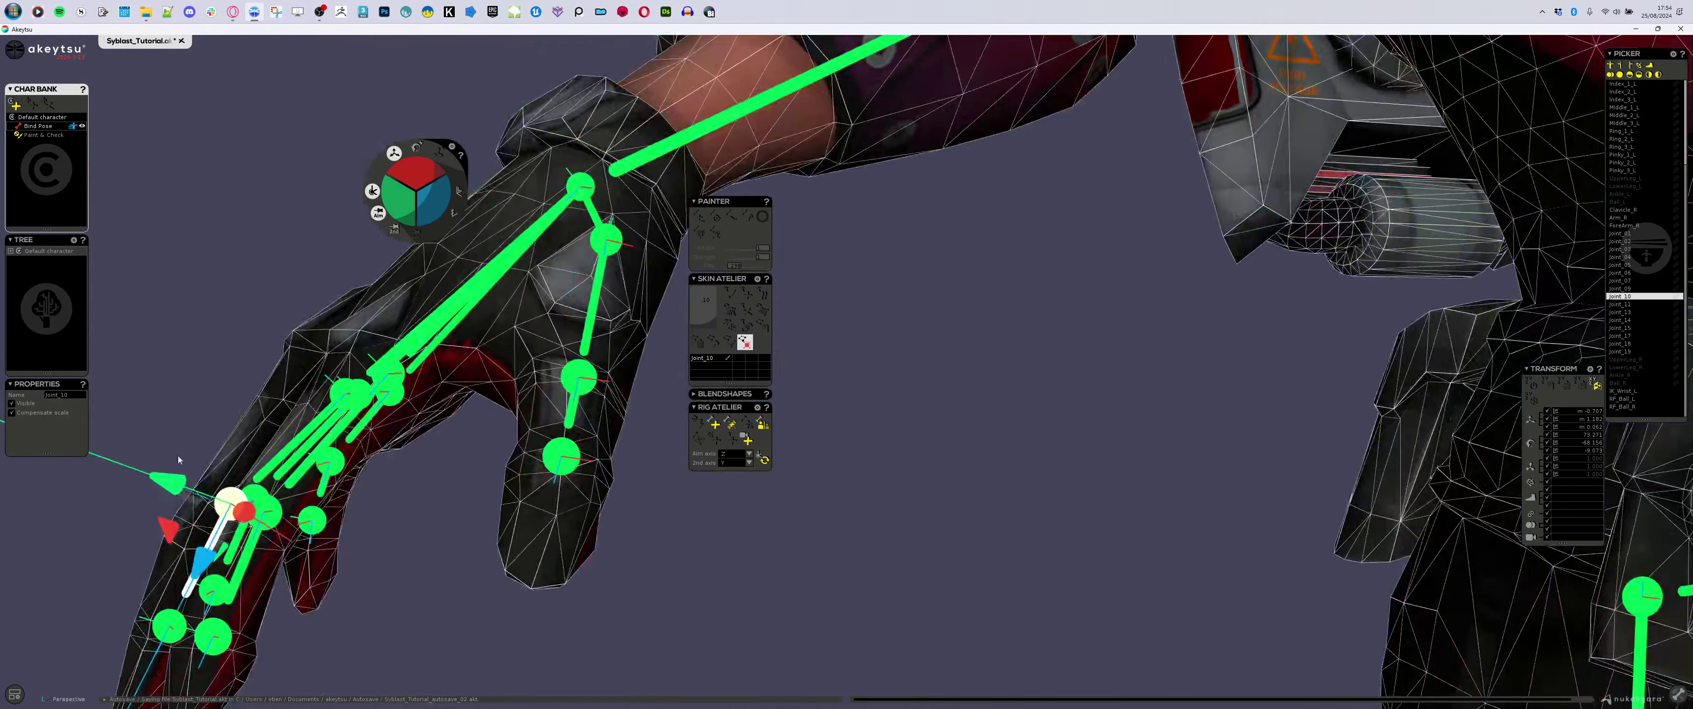
left_click_drag(177, 526, 143, 546)
left_click(185, 627)
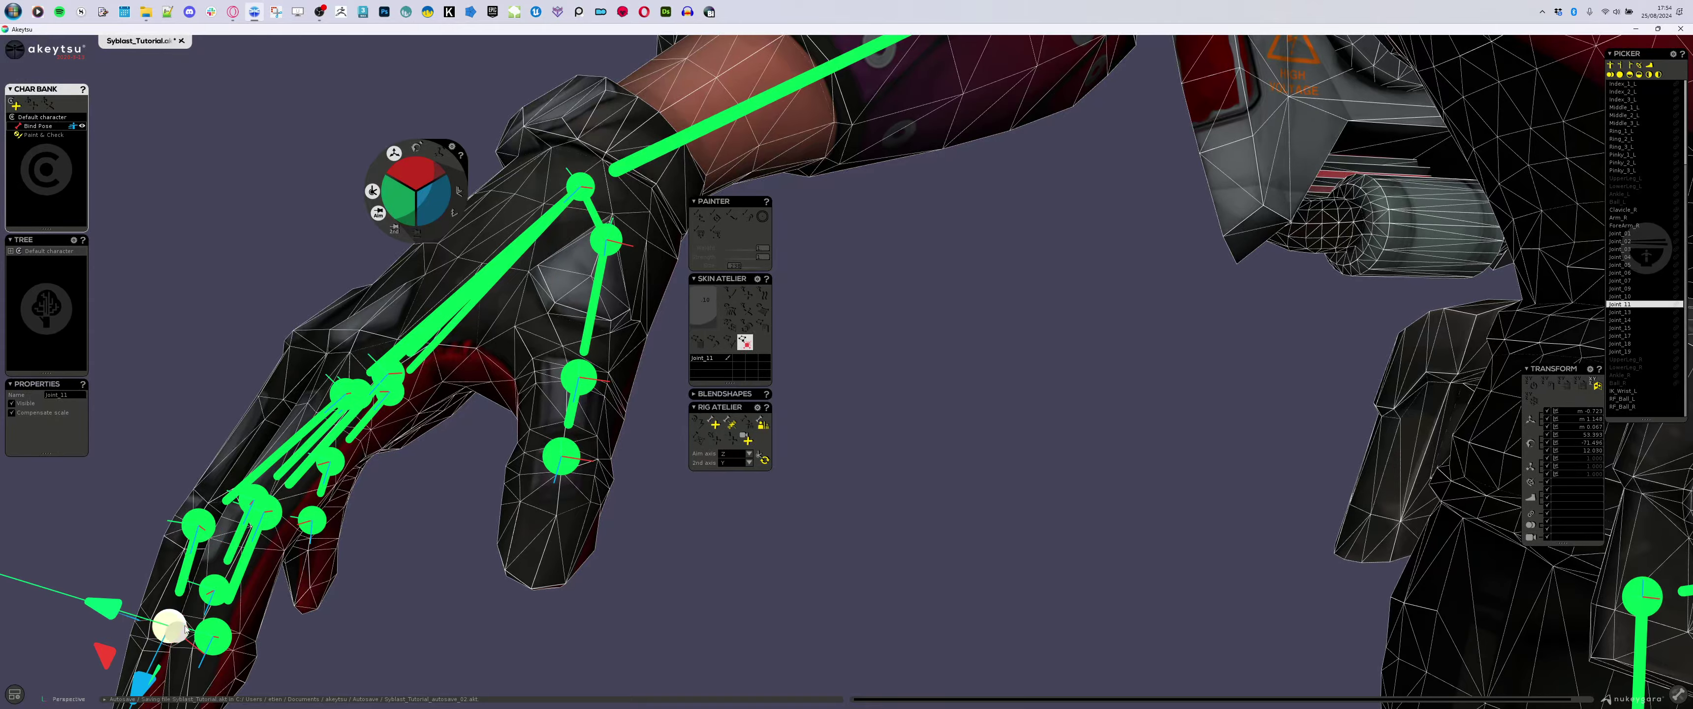
left_click_drag(102, 665, 89, 675)
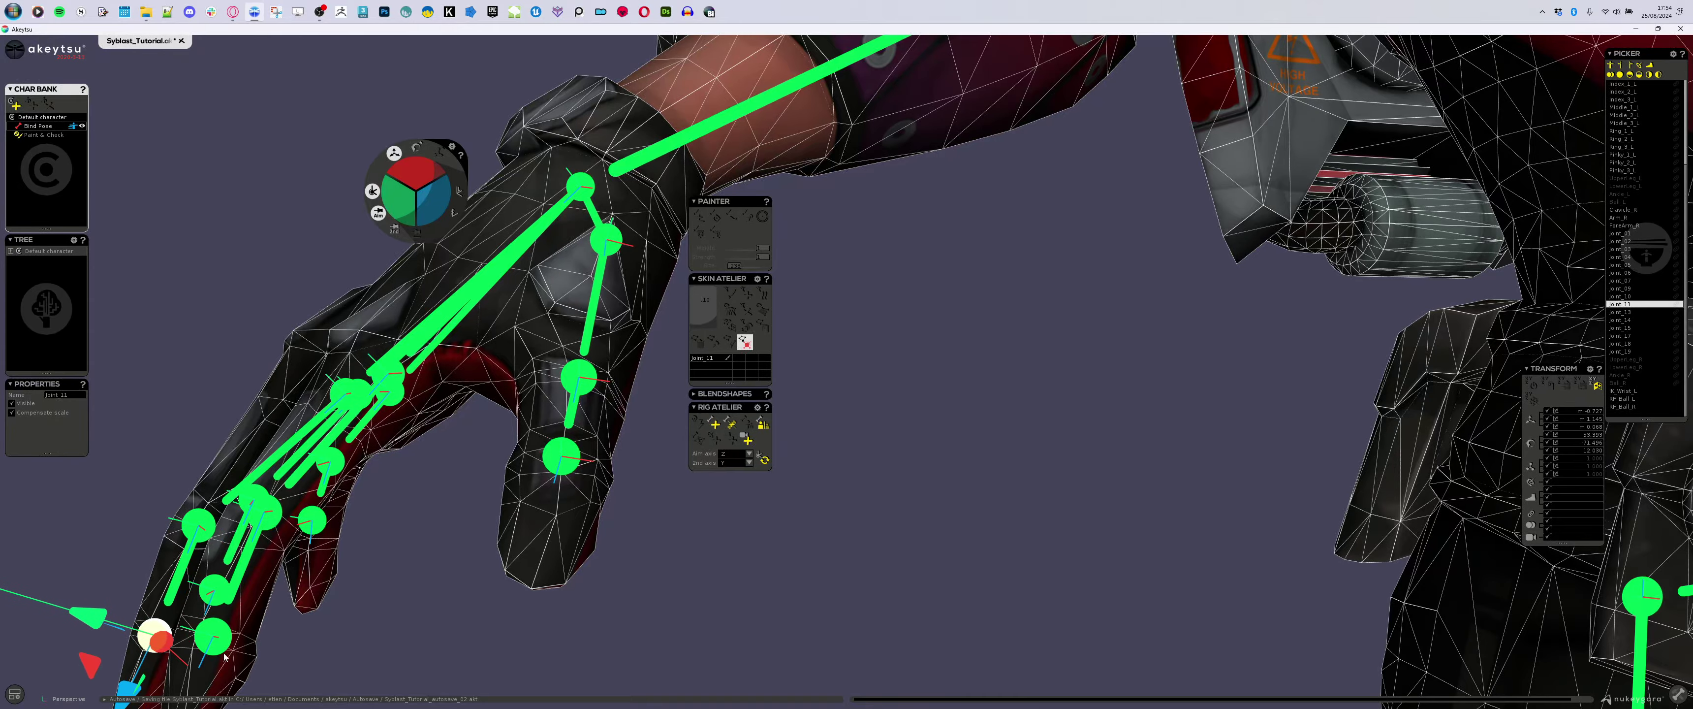
- Nudge the index finger's joint_06 along the finger toward its tip
left_click(216, 638)
left_click_drag(303, 658, 383, 540, "alt")
middle_click_drag(382, 541, 456, 398, "alt")
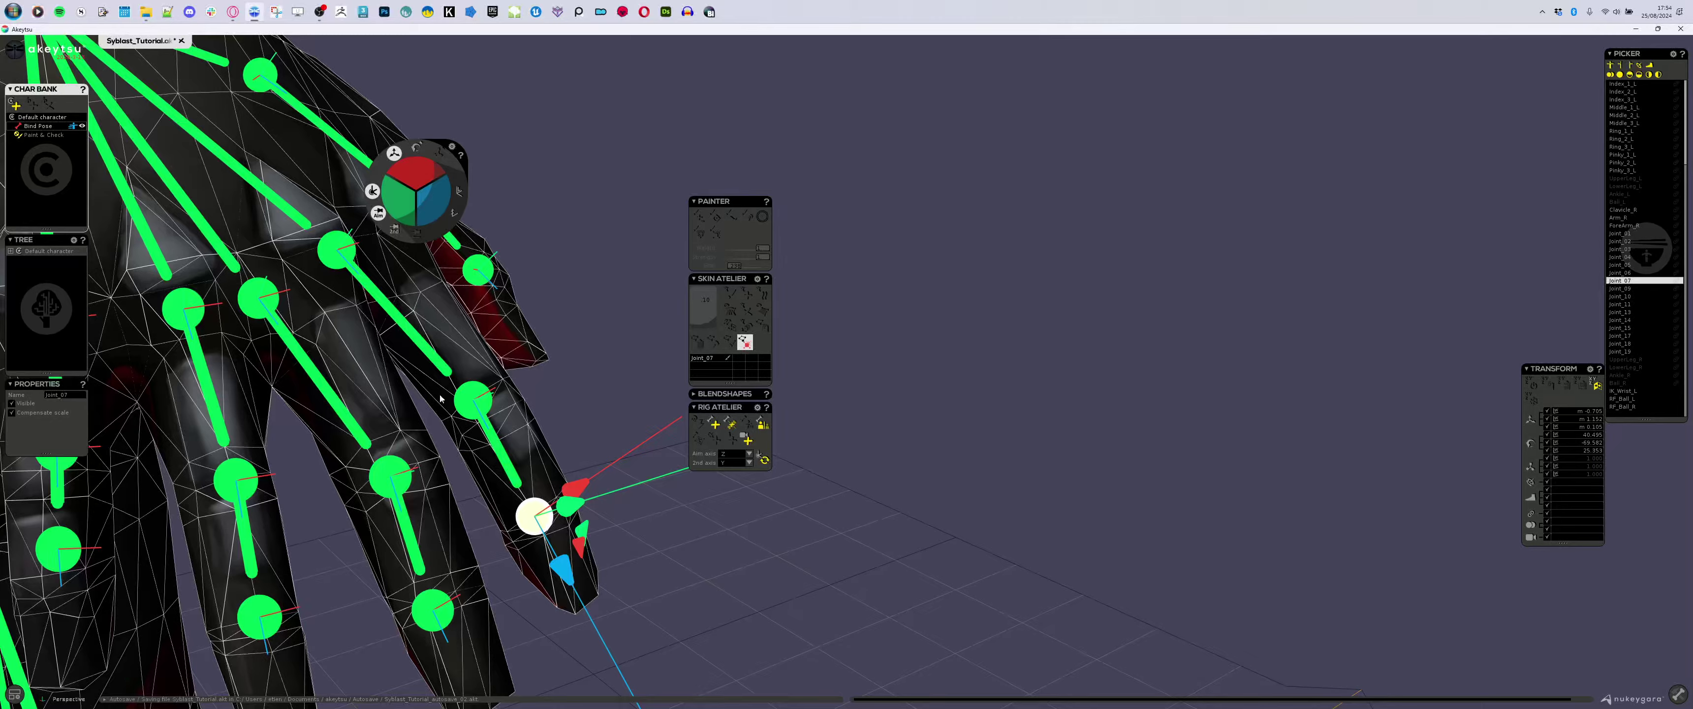
left_click(463, 399)
left_click_drag(468, 399, 672, 415, "alt")
left_click_drag(501, 451, 508, 467)
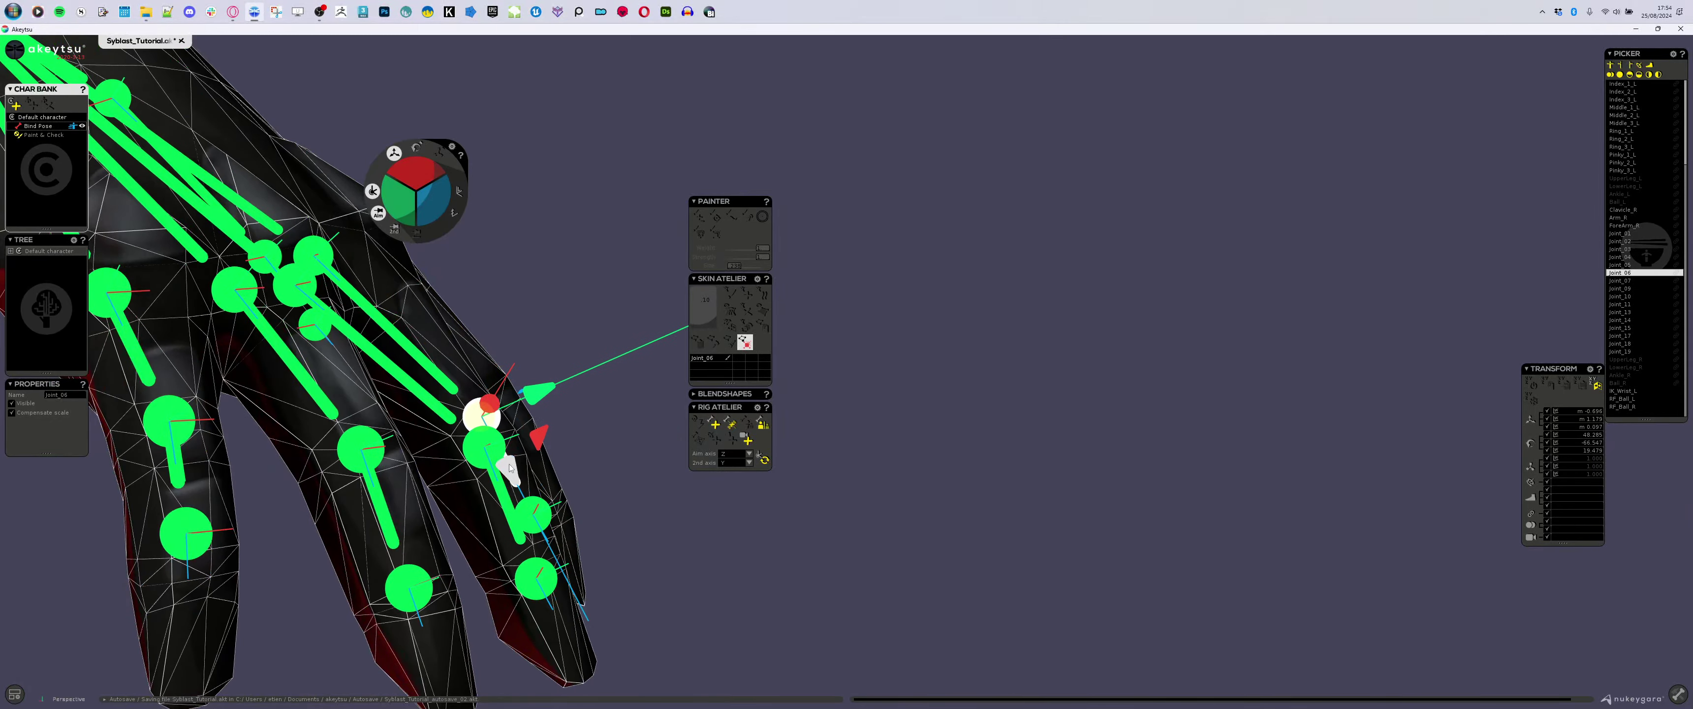
- Select the ring finger's joint_14, and nudge joint_15 slightly toward the fingertip
left_click(363, 452)
left_click_drag(376, 534, 411, 540, "alt")
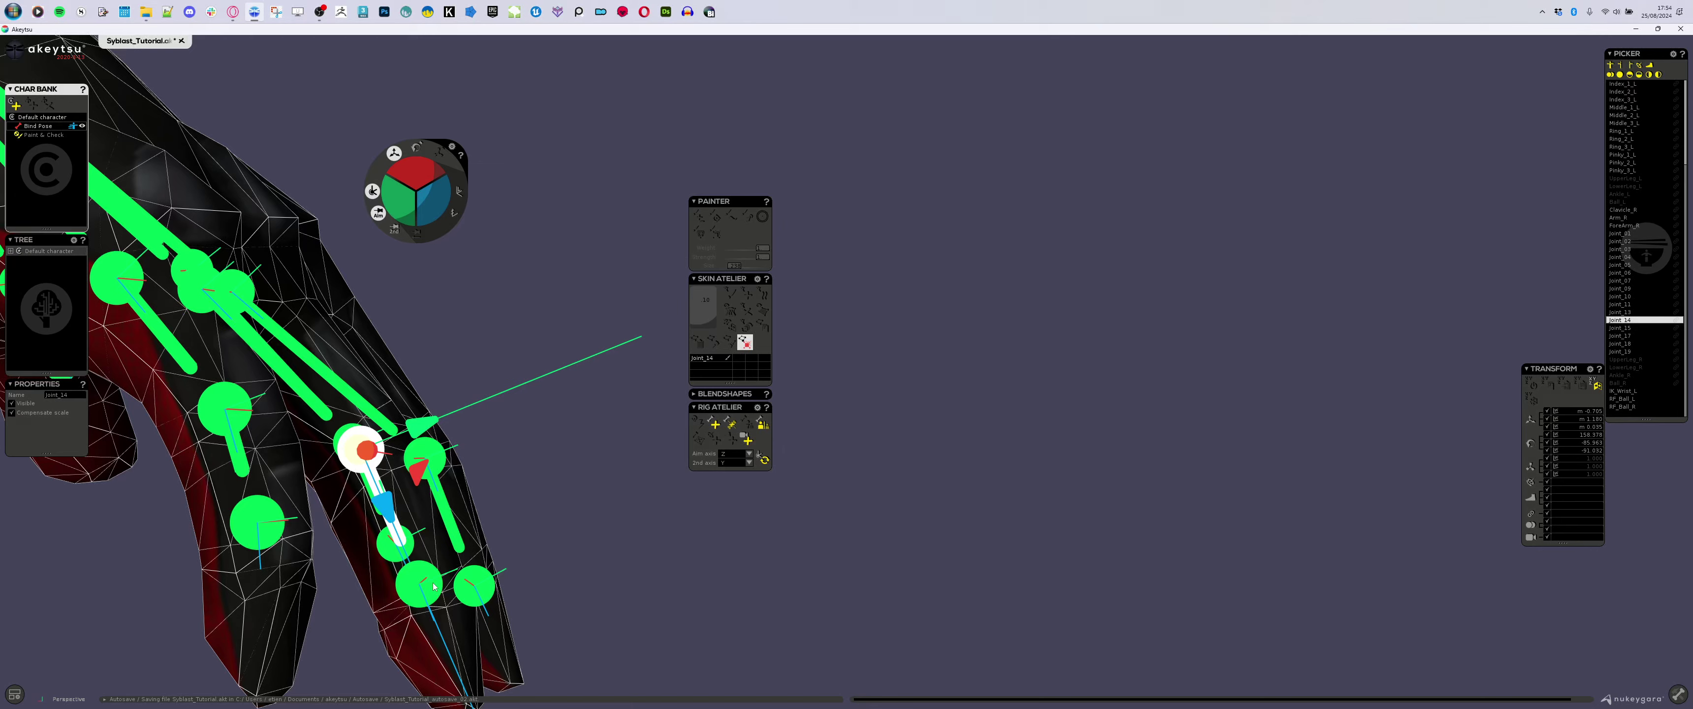
left_click(433, 587)
left_click_drag(437, 634, 350, 596)
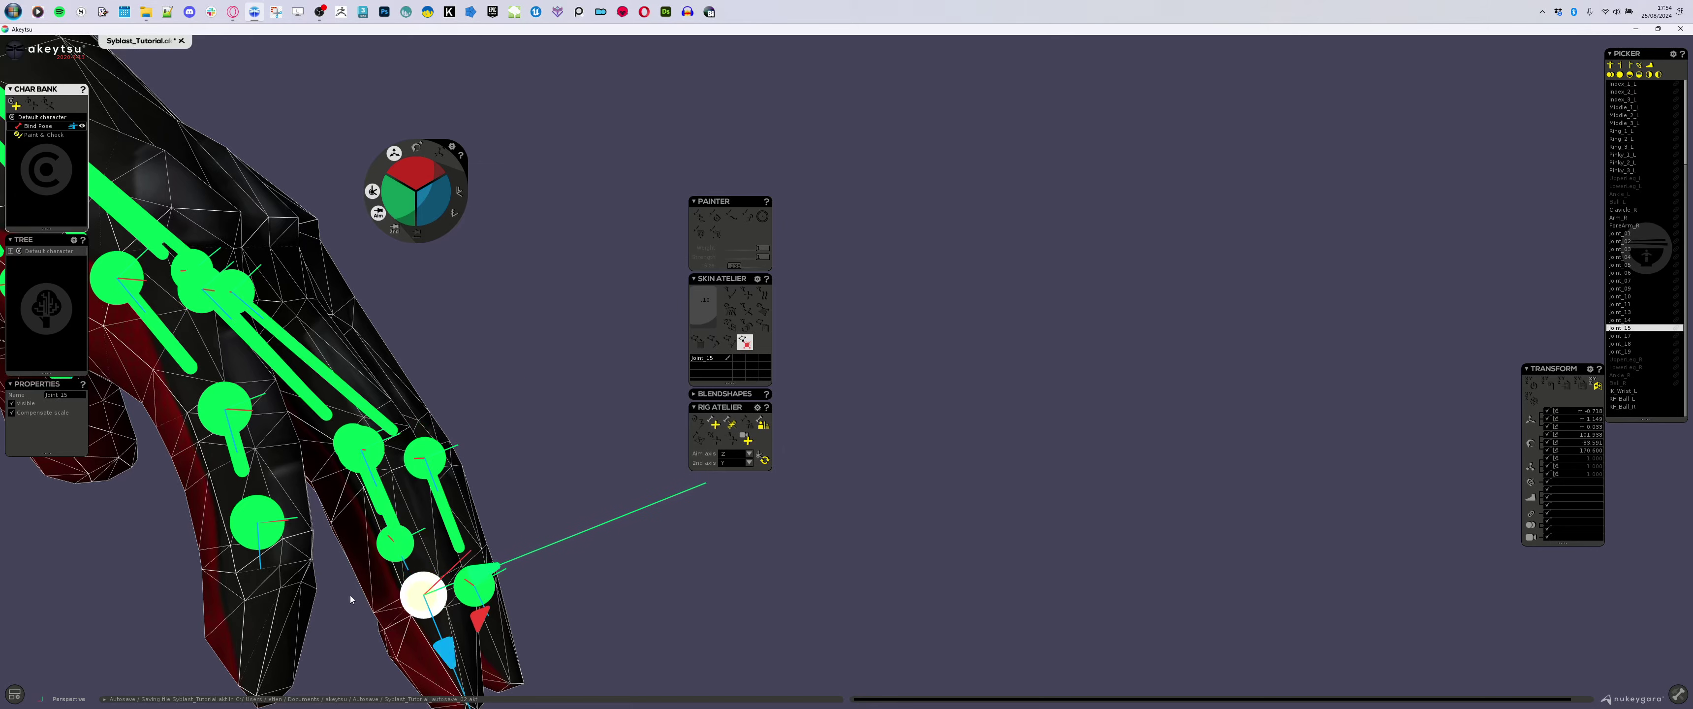
- Nudge the little finger's joint_19 and joint_18 along the finger toward its tip
left_click(243, 526)
right_click_drag(242, 526, 247, 595)
left_click_drag(265, 589, 294, 618)
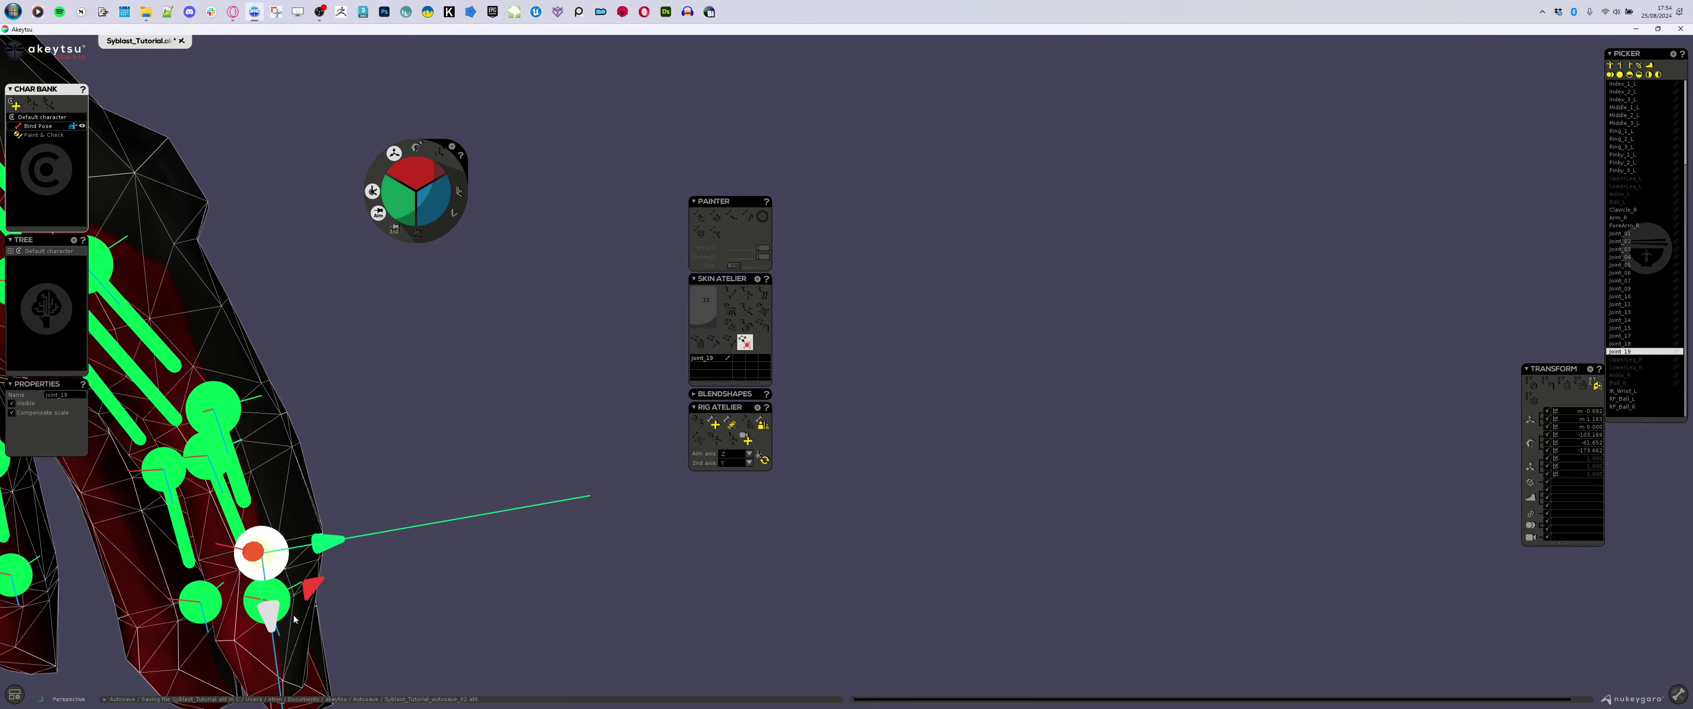
left_click(209, 396)
right_click_drag(210, 396, 240, 482)
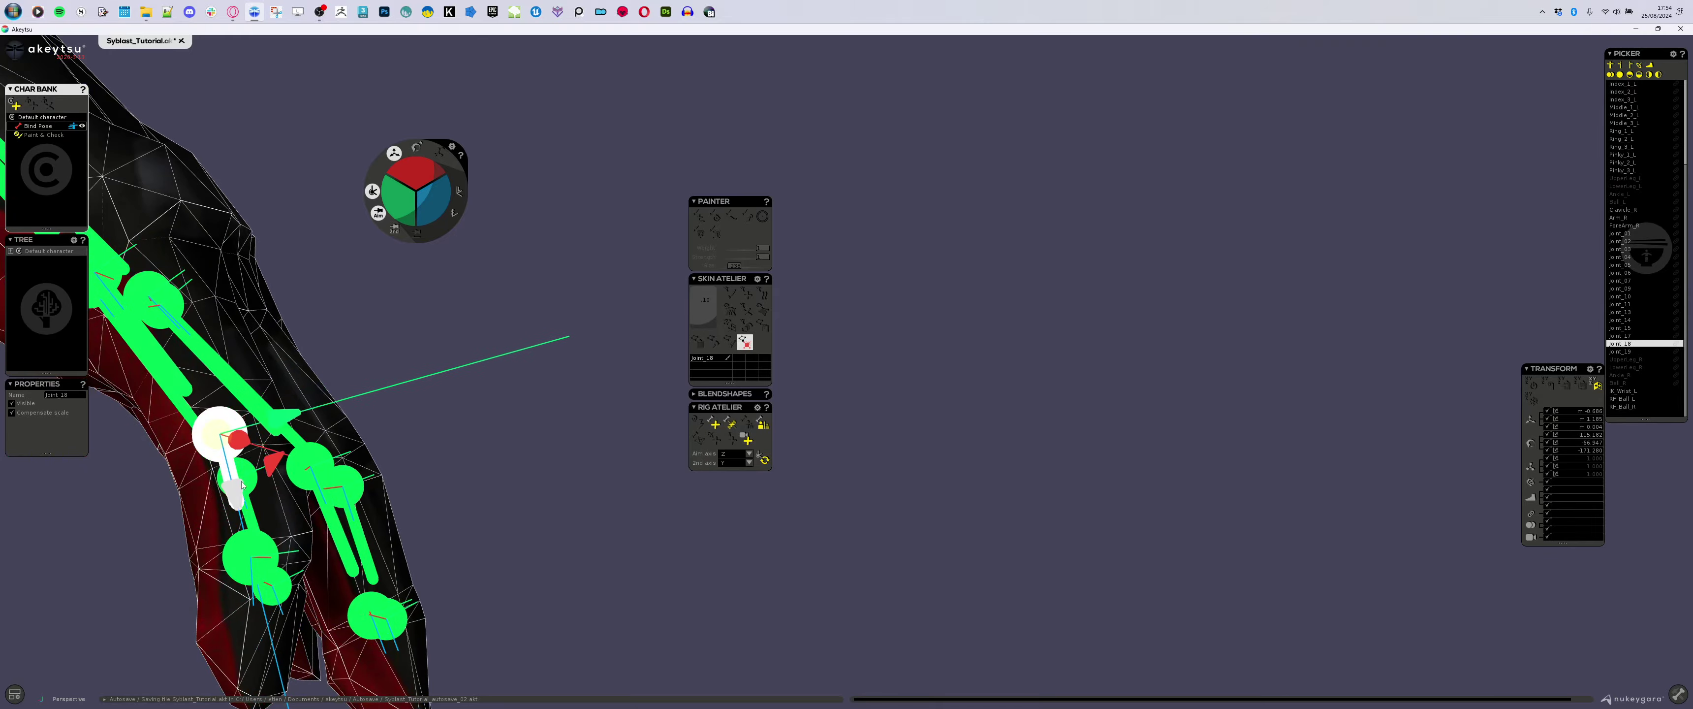
- Reposition the little finger's base joint_17 at the knuckle and nudge it along the finger
mouse_move(414, 350)
right_mouse_down()
mouse_move(270, 351)
mouse_move(410, 335)
right_mouse_up()
middle_click_drag(322, 321, 358, 334)
left_click(216, 333)
right_click_drag(342, 303, 390, 311)
left_click_drag(261, 306, 288, 284)
scroll(440, 356, "down", 3)
right_click_drag(440, 356, 246, 394)
left_click_drag(243, 383, 241, 393)
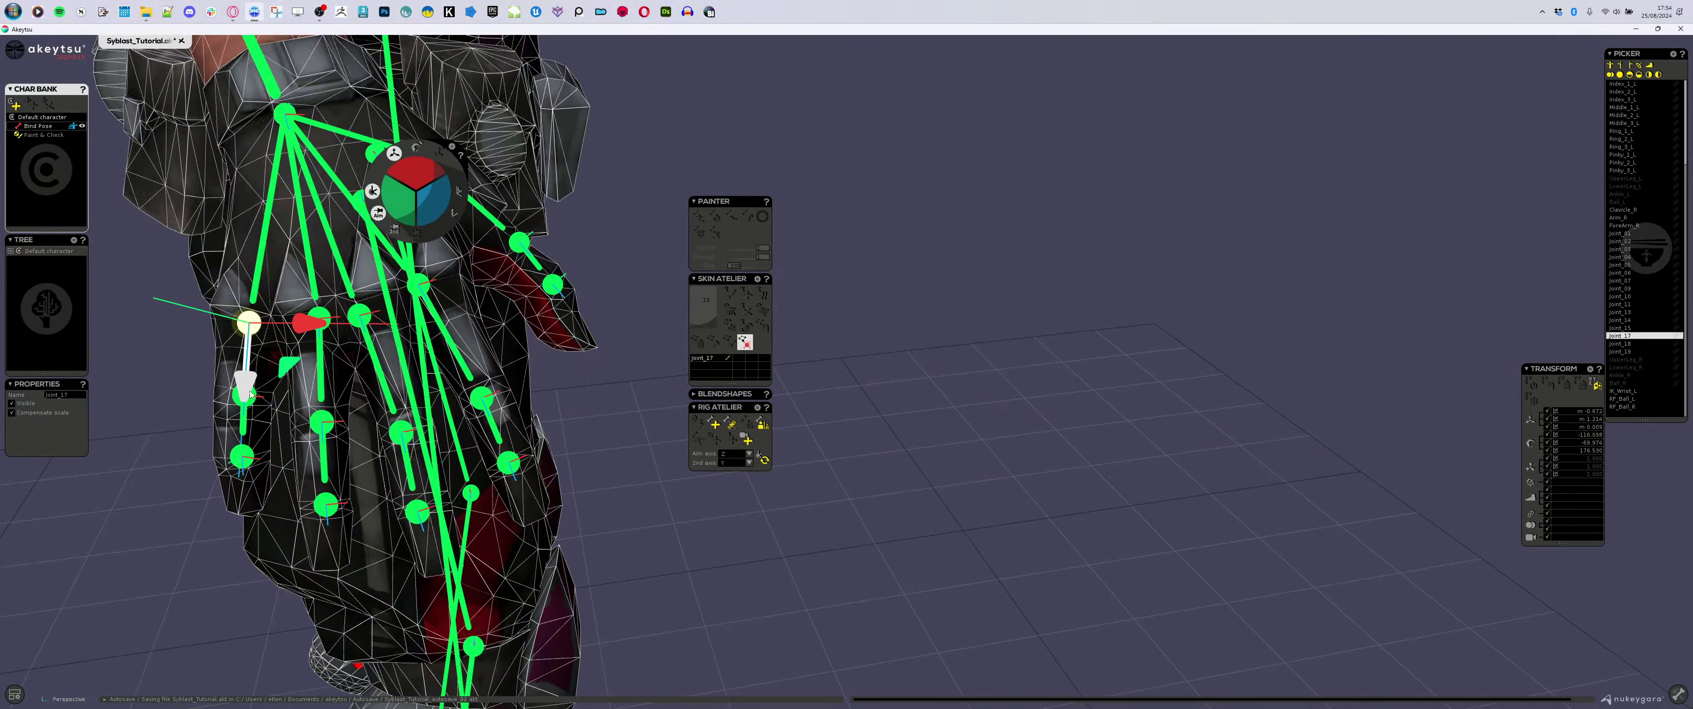
- Reposition the middle finger's base joint_09 and shift joint_10 and joint_11 sideways to line up with it
right_click_drag(237, 401, 164, 404)
left_click(336, 336)
right_click_drag(336, 336, 359, 328)
left_click_drag(382, 306, 397, 289)
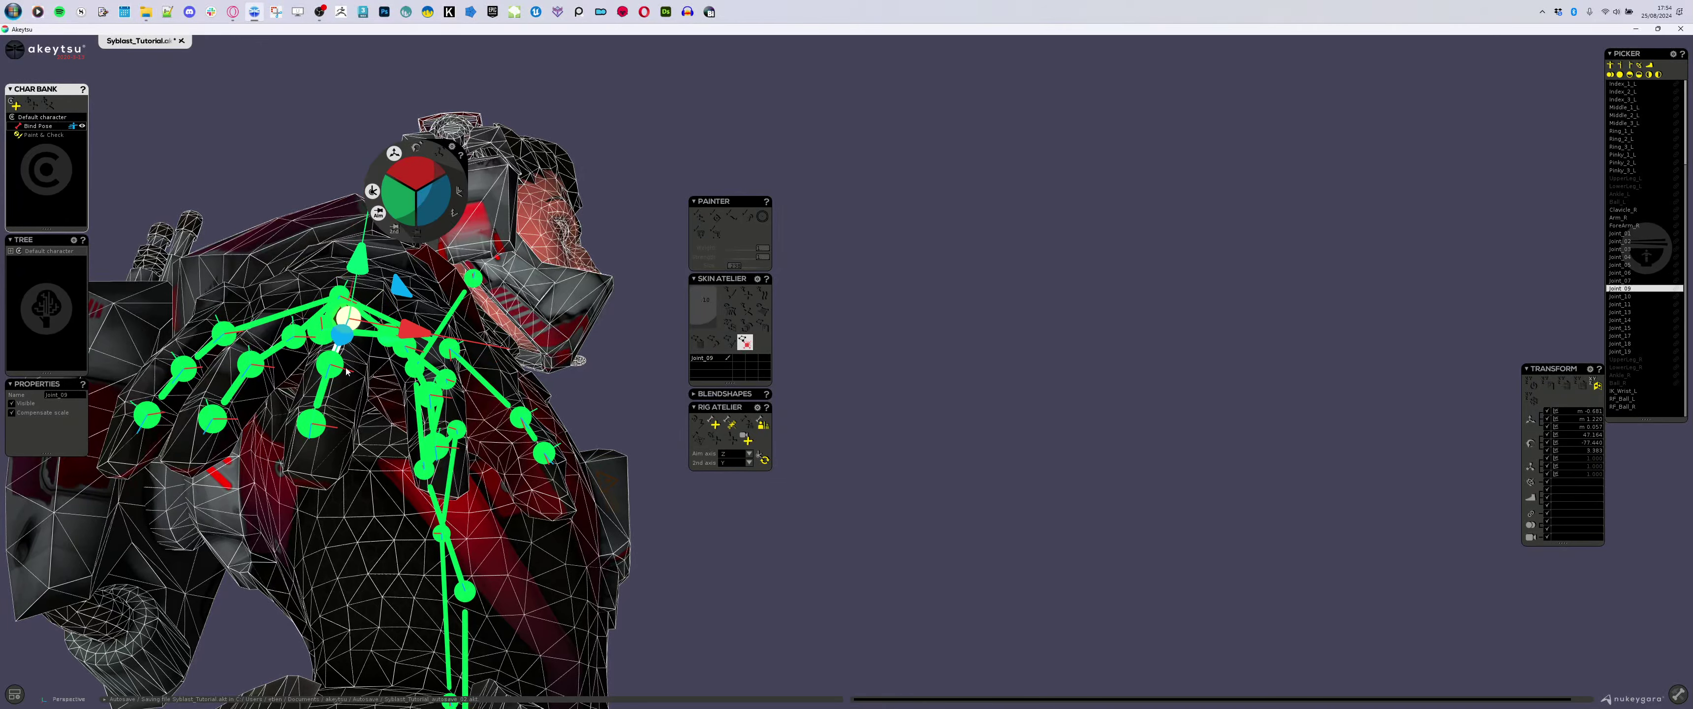
left_click(330, 364)
left_click(311, 423)
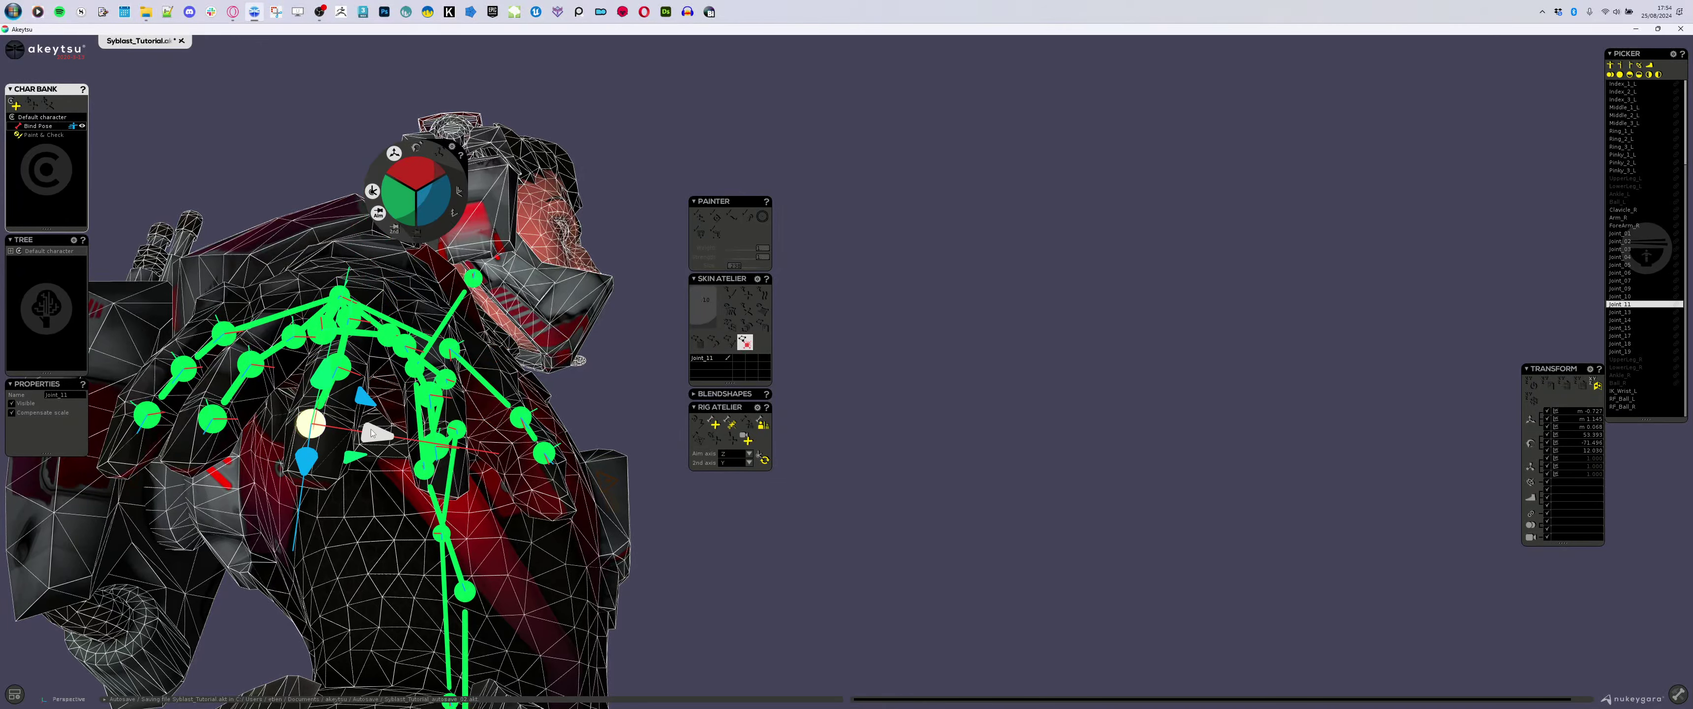
- Adjust the ring finger's joint_13 and joint_14 at the knuckles, and return the character to Paint & Check
right_click_drag(311, 424, 428, 418)
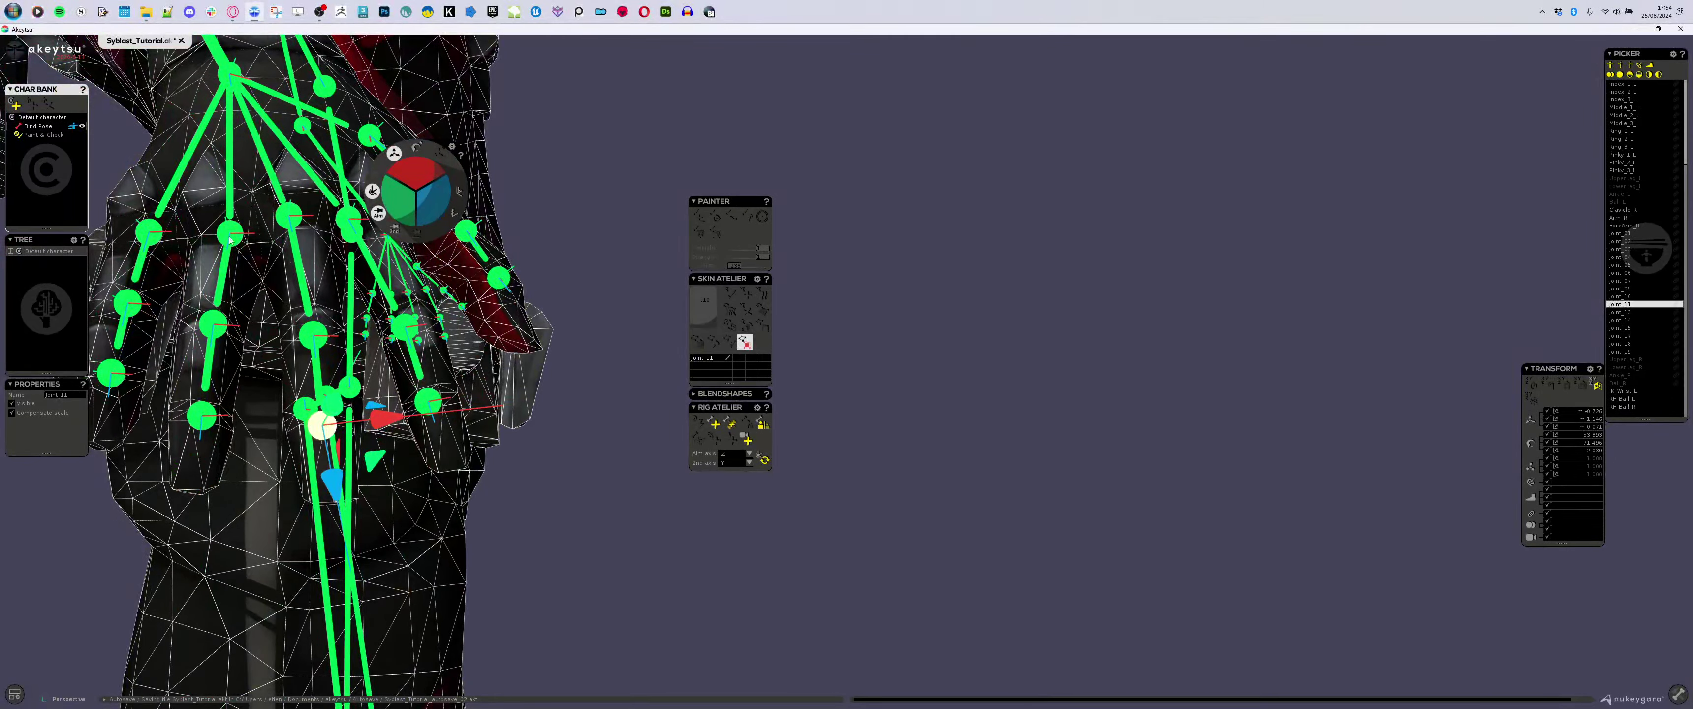
right_click_drag(229, 239, 298, 268)
left_click(254, 283)
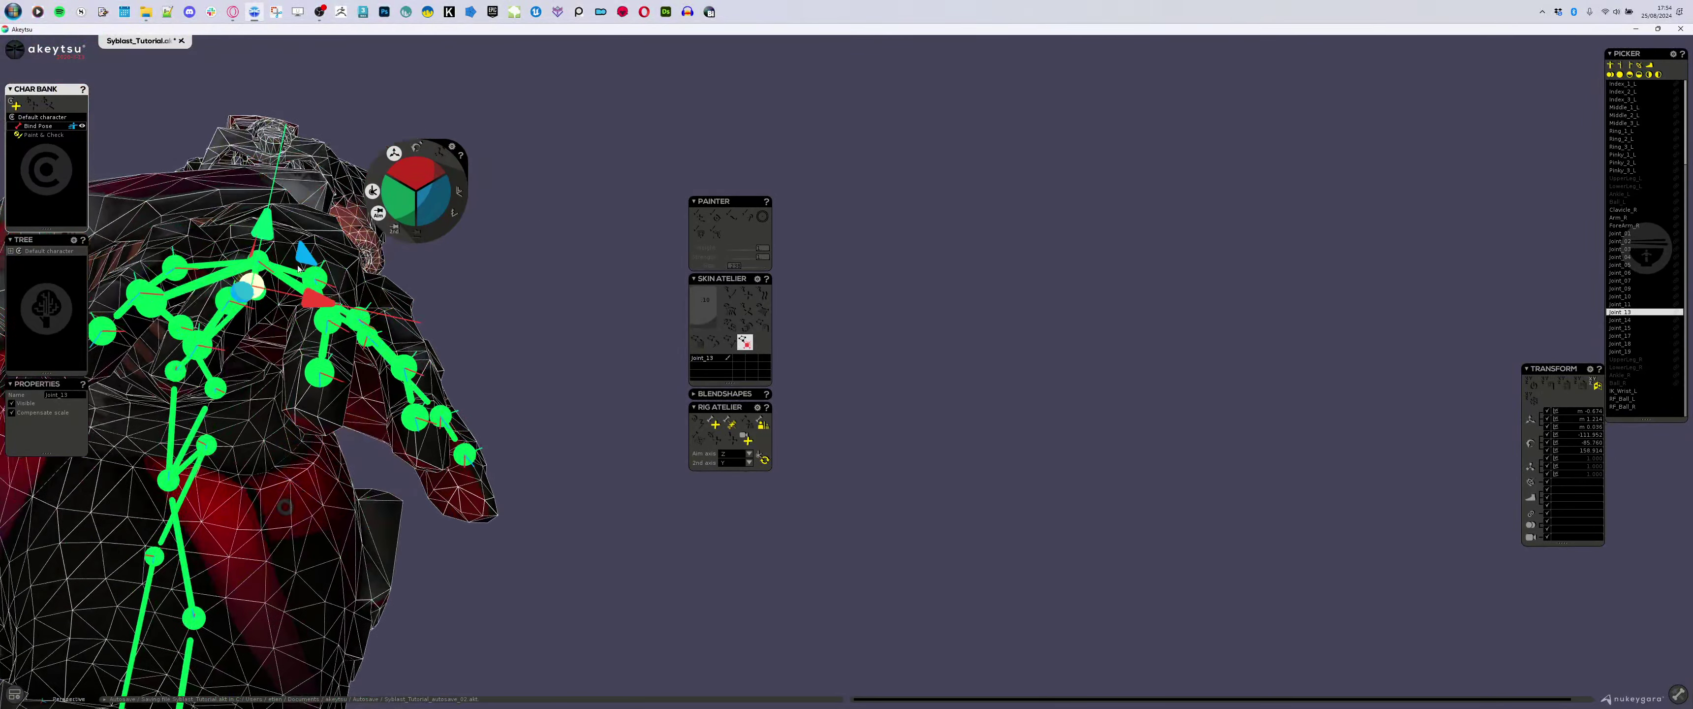
left_click(230, 299)
right_click_drag(246, 361, 276, 299)
left_click_drag(289, 292, 290, 282)
right_click_drag(290, 282, 276, 499)
left_click(43, 135)
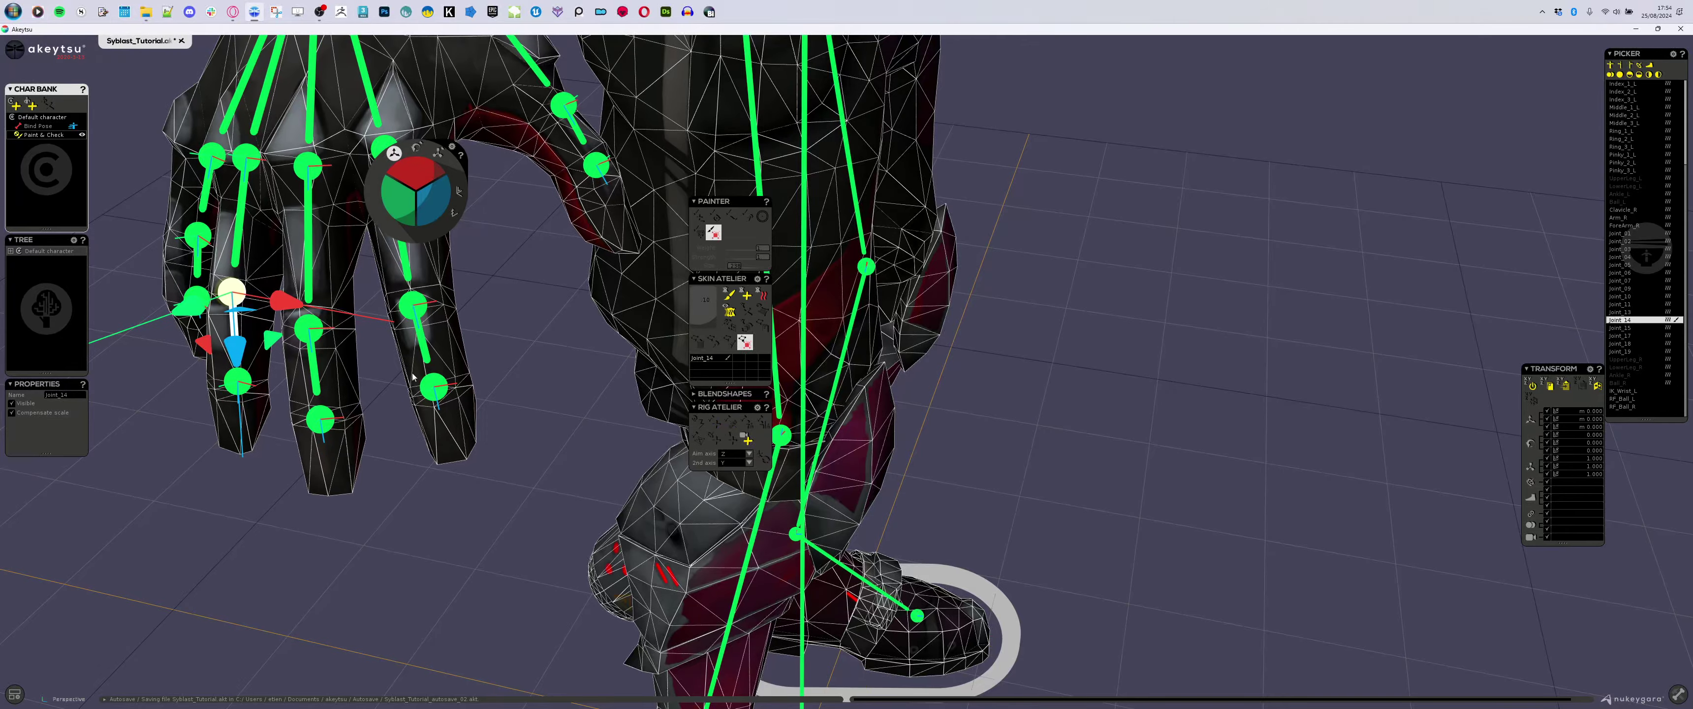
- Examine the skin weights of the wrist joint_01 and of the thumb and index finger joints one by one
right_click_drag(397, 363, 472, 435)
scroll(472, 434, "down", 2)
middle_click_drag(536, 204, 460, 336)
left_click(421, 283)
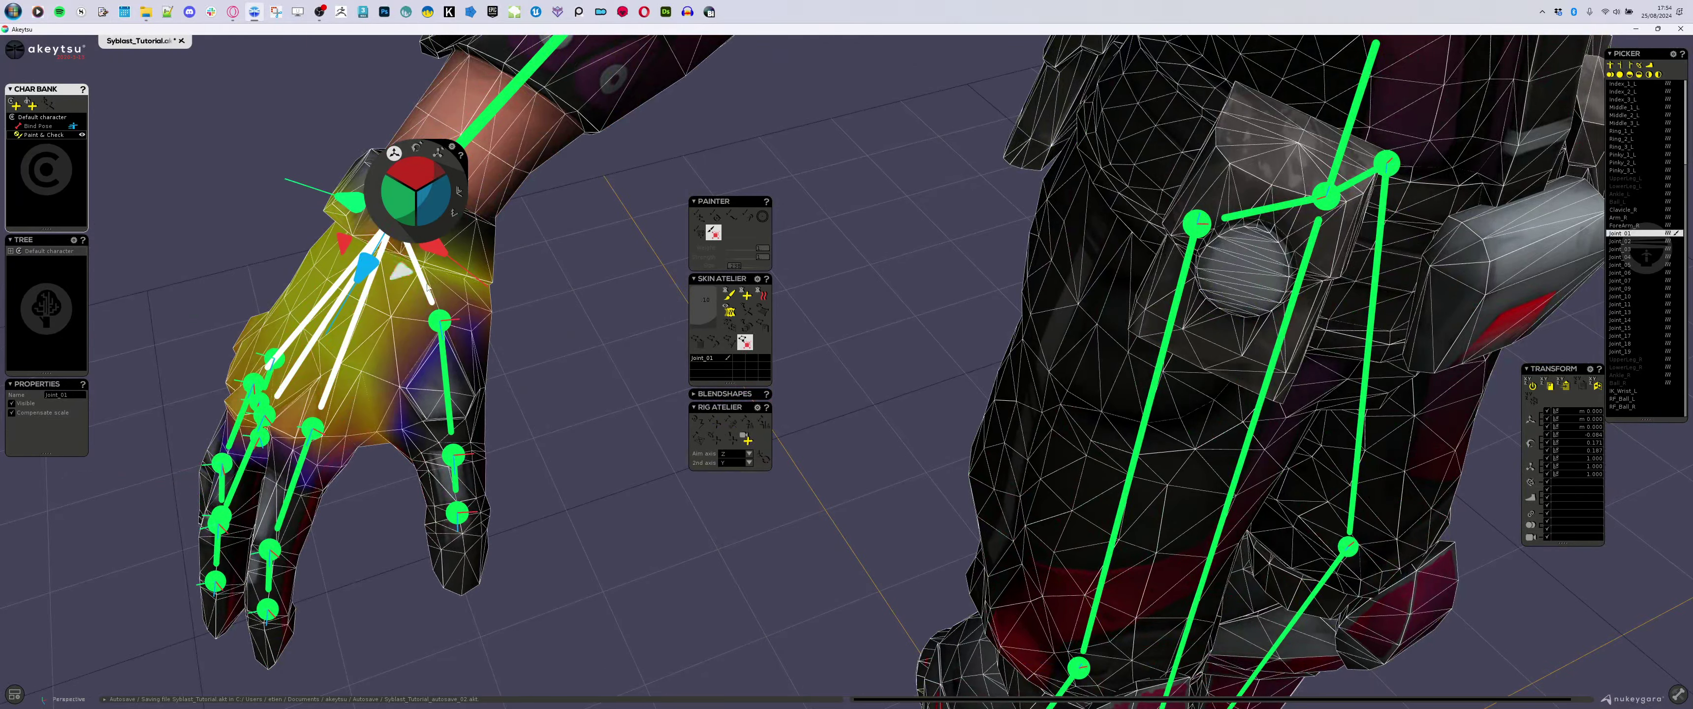
right_click_drag(433, 289, 471, 404)
left_click(470, 388)
left_click(495, 501)
right_click_drag(495, 513, 449, 575)
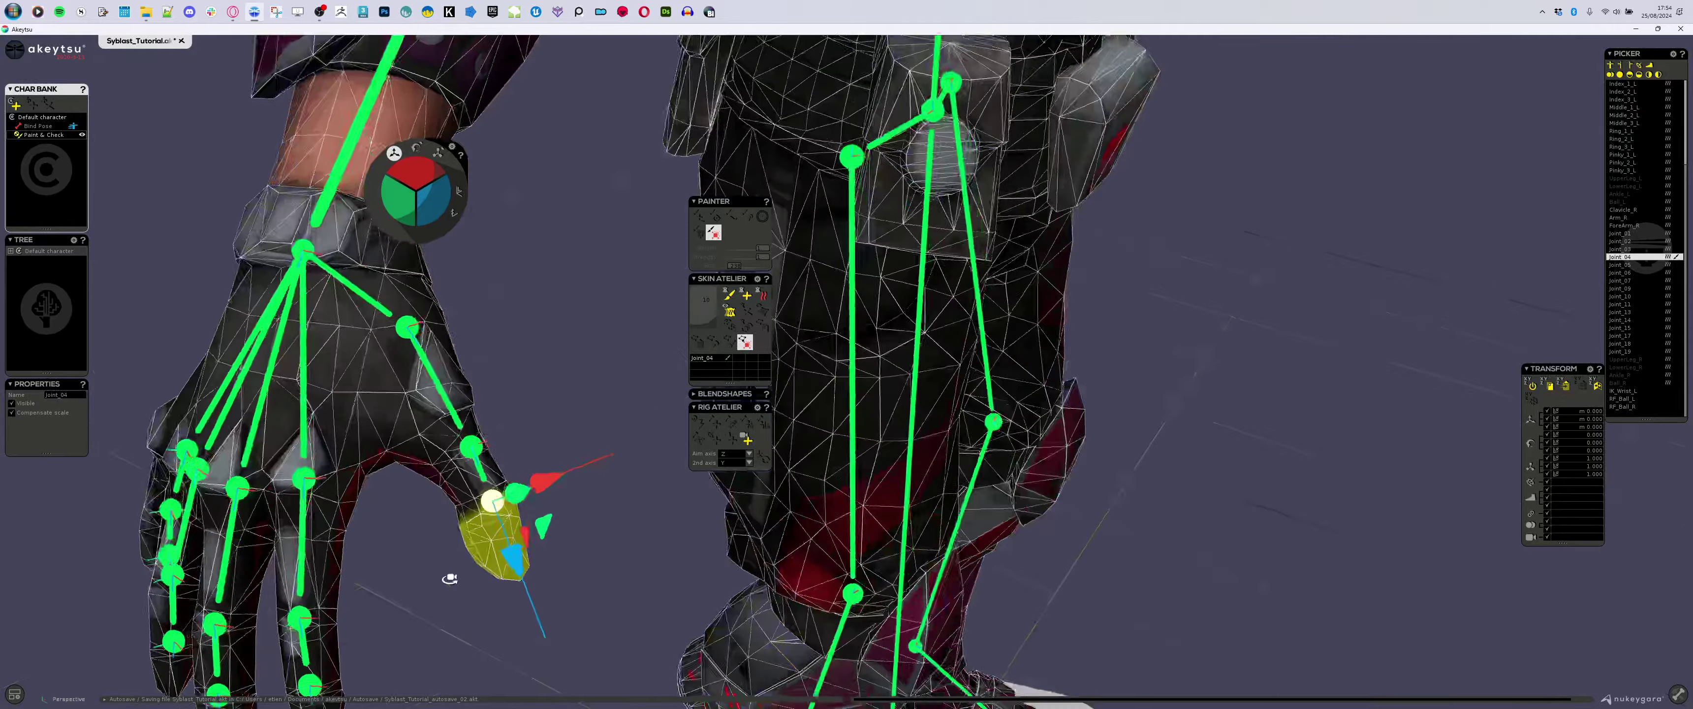
left_click(309, 519)
left_click(302, 625)
left_click(310, 683)
middle_click_drag(393, 602, 514, 436)
right_click_drag(514, 435, 578, 463)
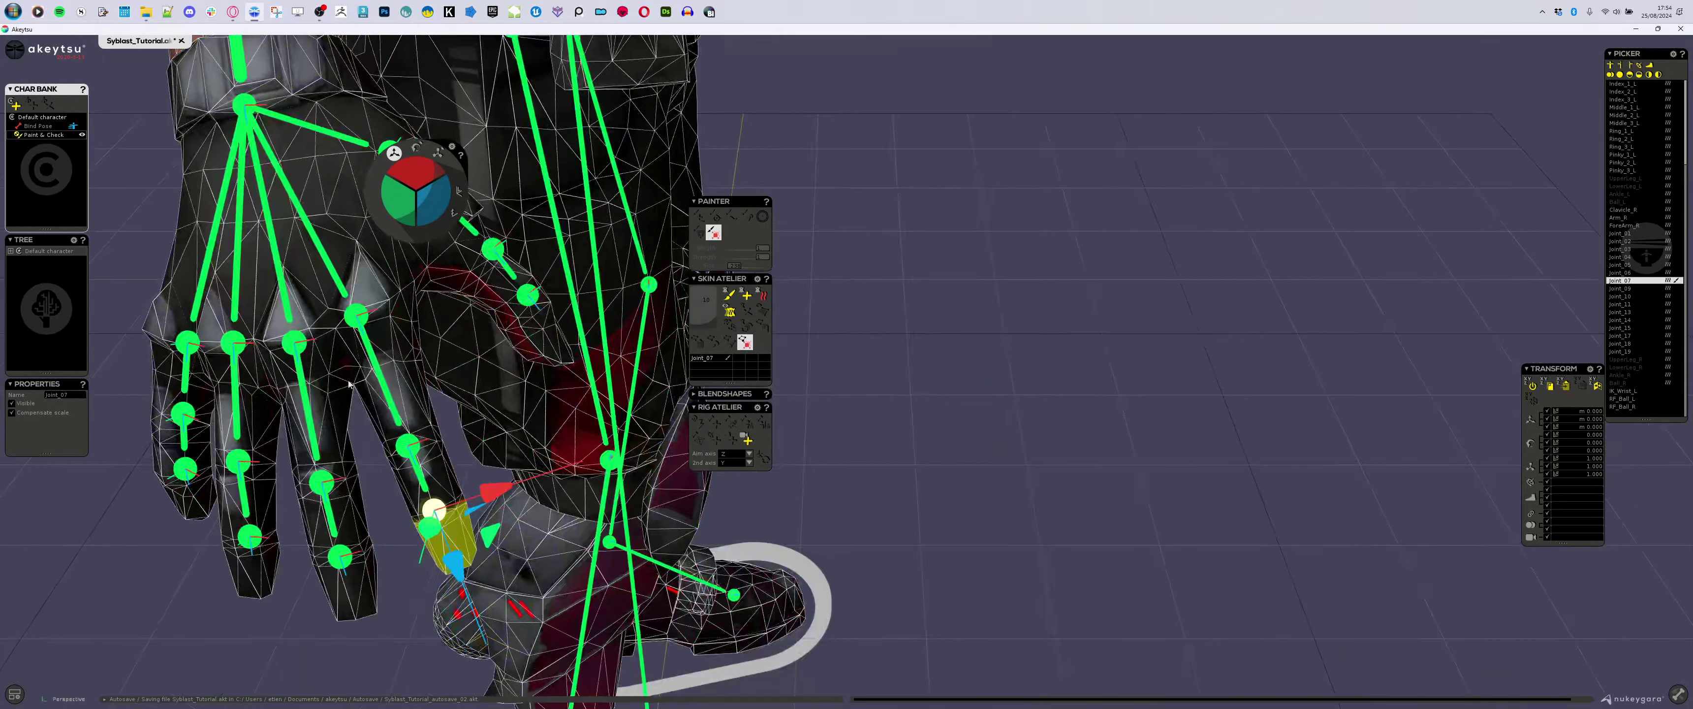
- Paint the middle finger's middle segment from joint_09 onto joint_10 and its fingertip onto joint_11
left_click(297, 357)
left_click(326, 486, "shift")
right_click_drag(329, 489, 408, 556)
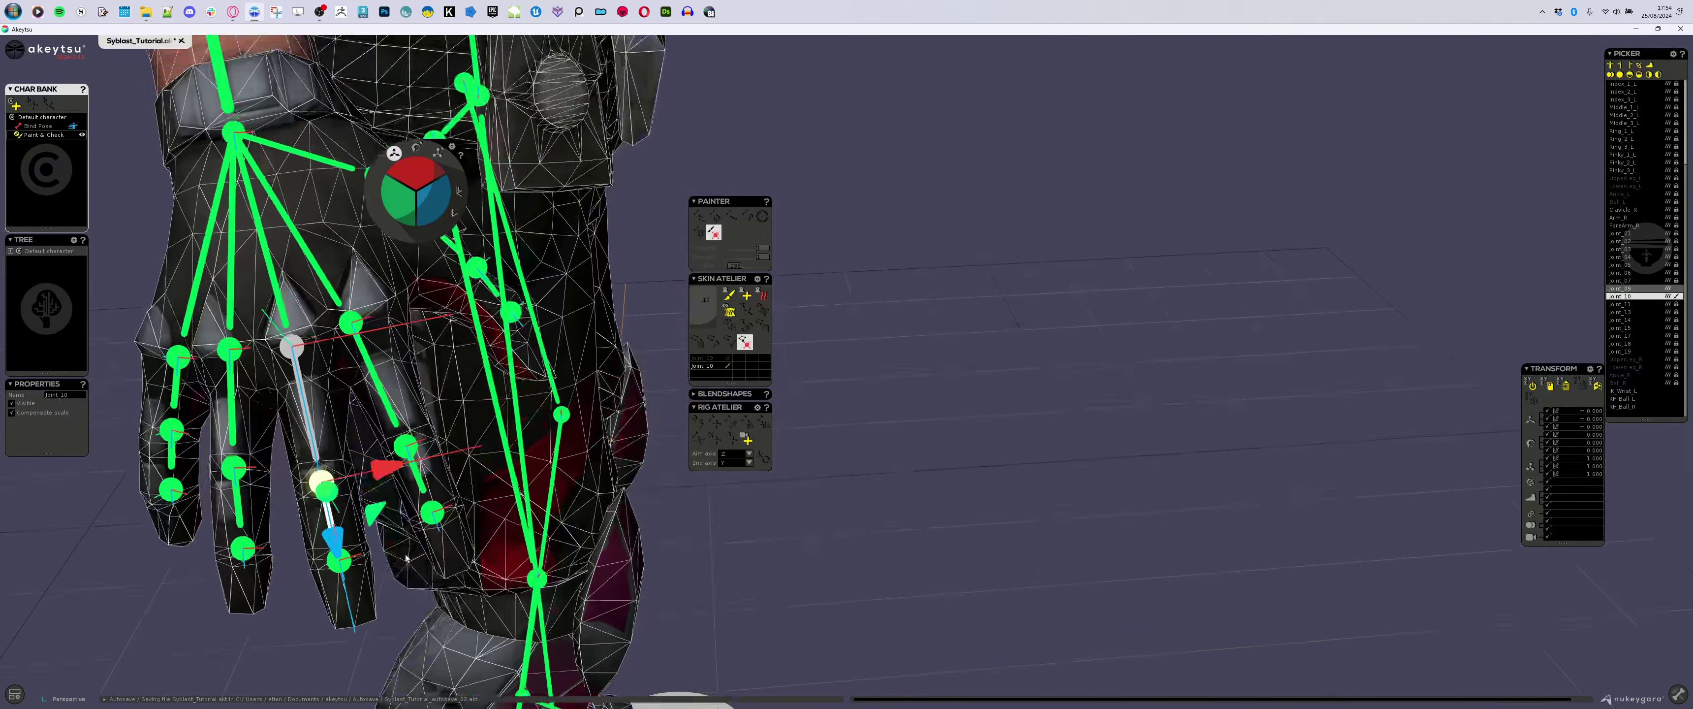
middle_click_drag(646, 500, 750, 419)
left_click(706, 358)
left_click(728, 294)
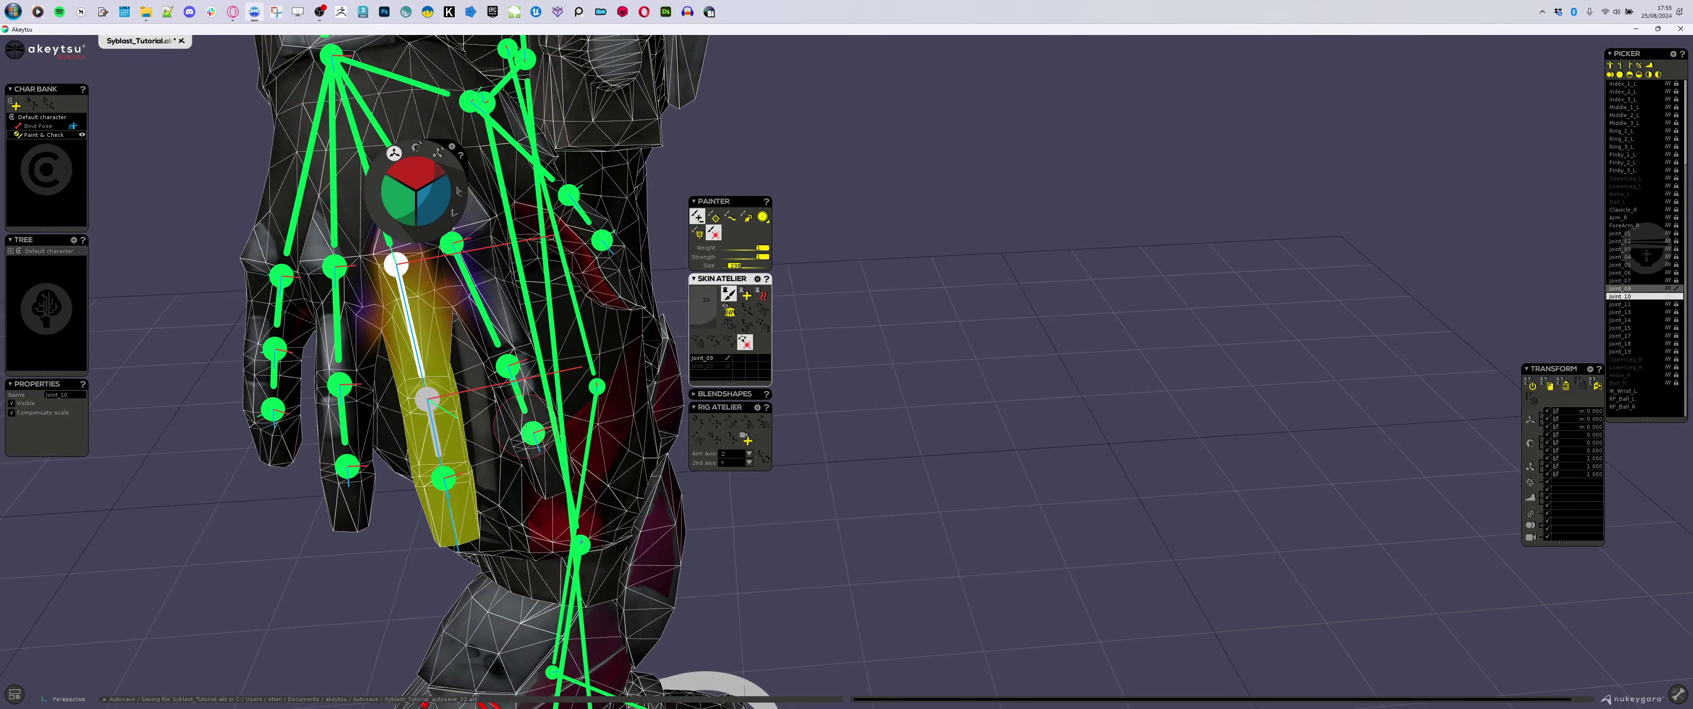
mouse_move(437, 431)
left_mouse_down()
mouse_move(460, 526)
mouse_move(441, 539)
mouse_move(424, 397)
left_mouse_up()
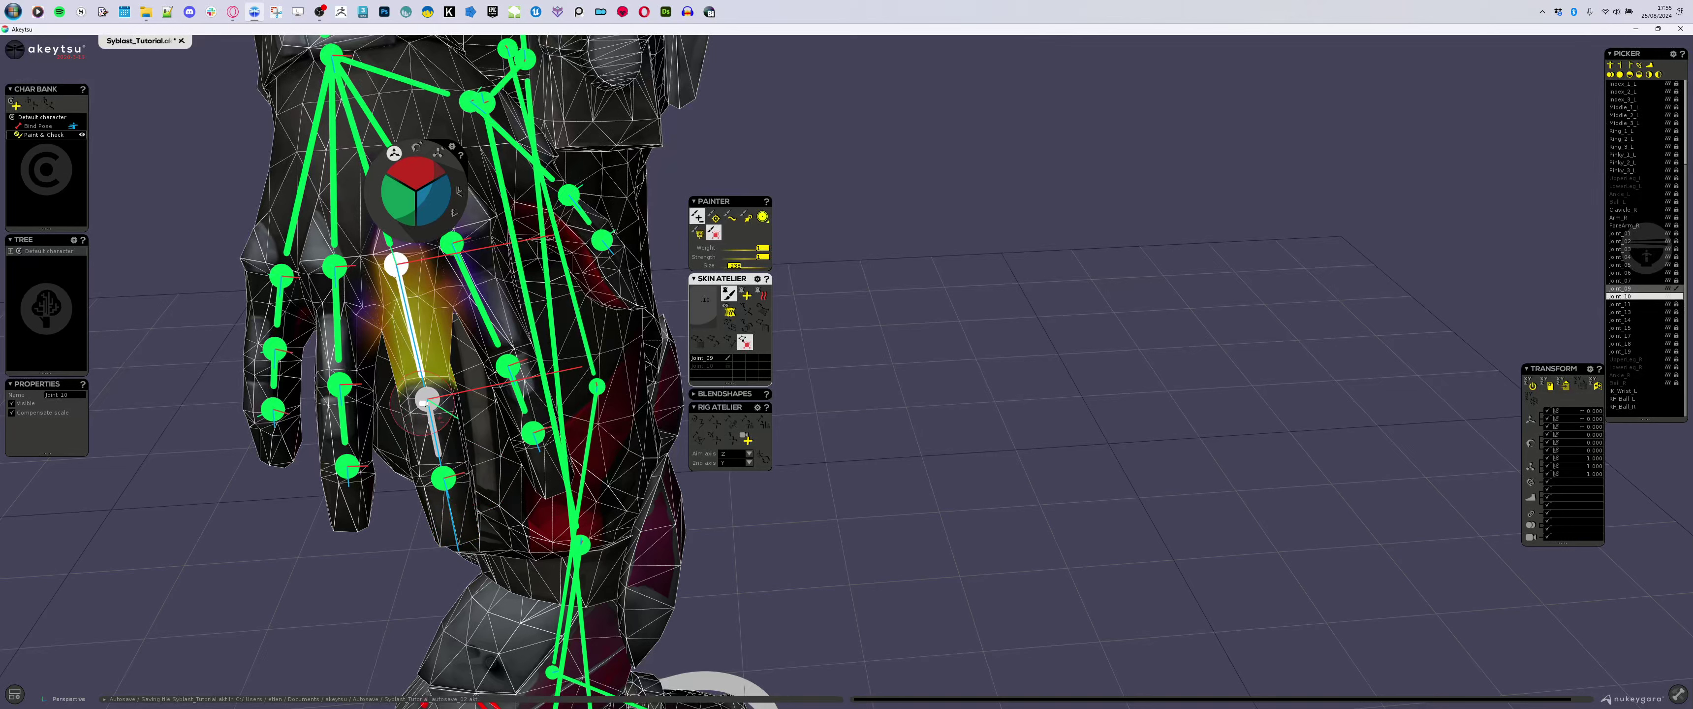
left_click(443, 478)
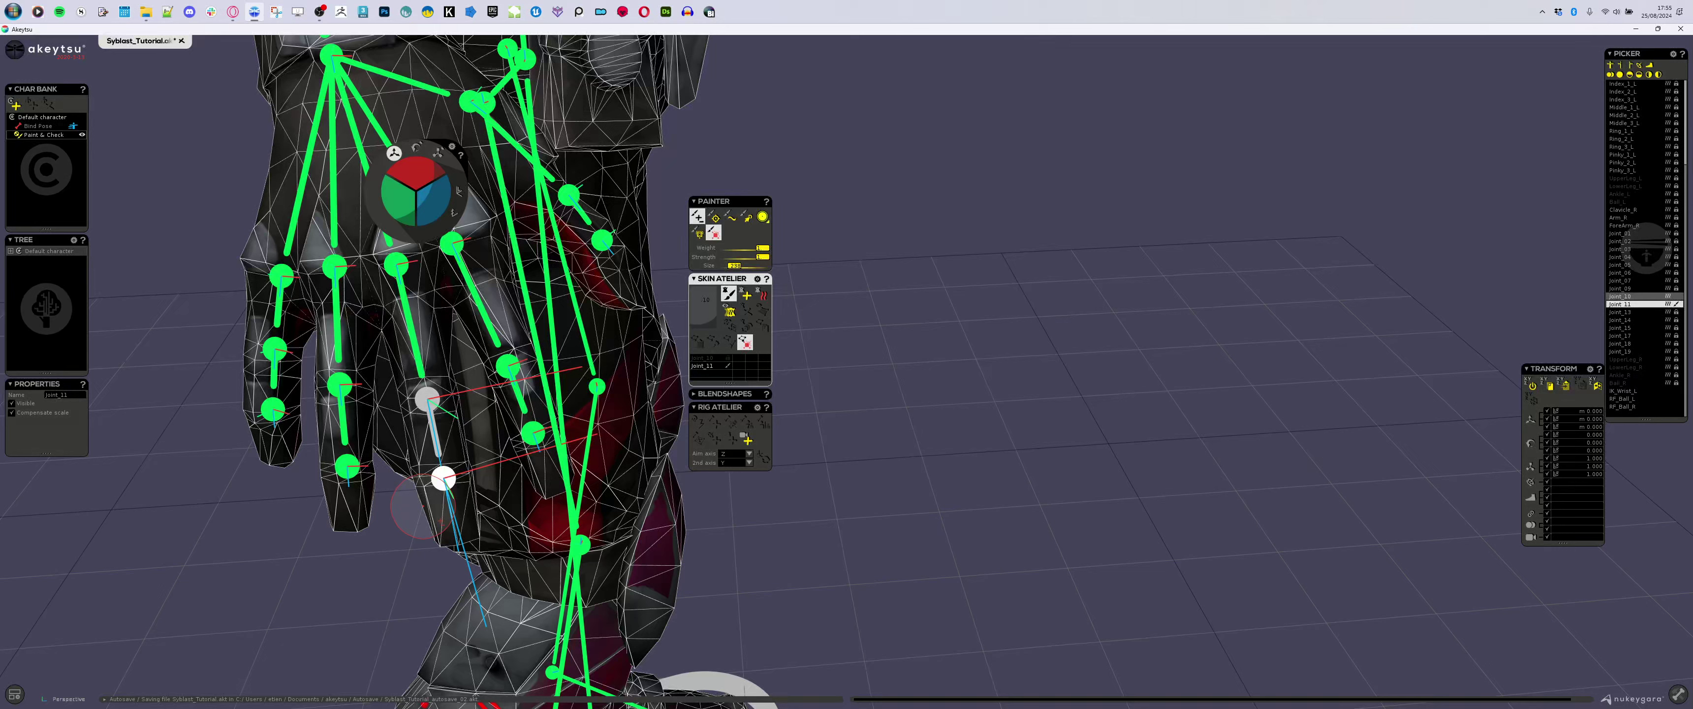
mouse_move(421, 506)
left_mouse_down()
mouse_move(475, 496)
mouse_move(423, 520)
left_mouse_up()
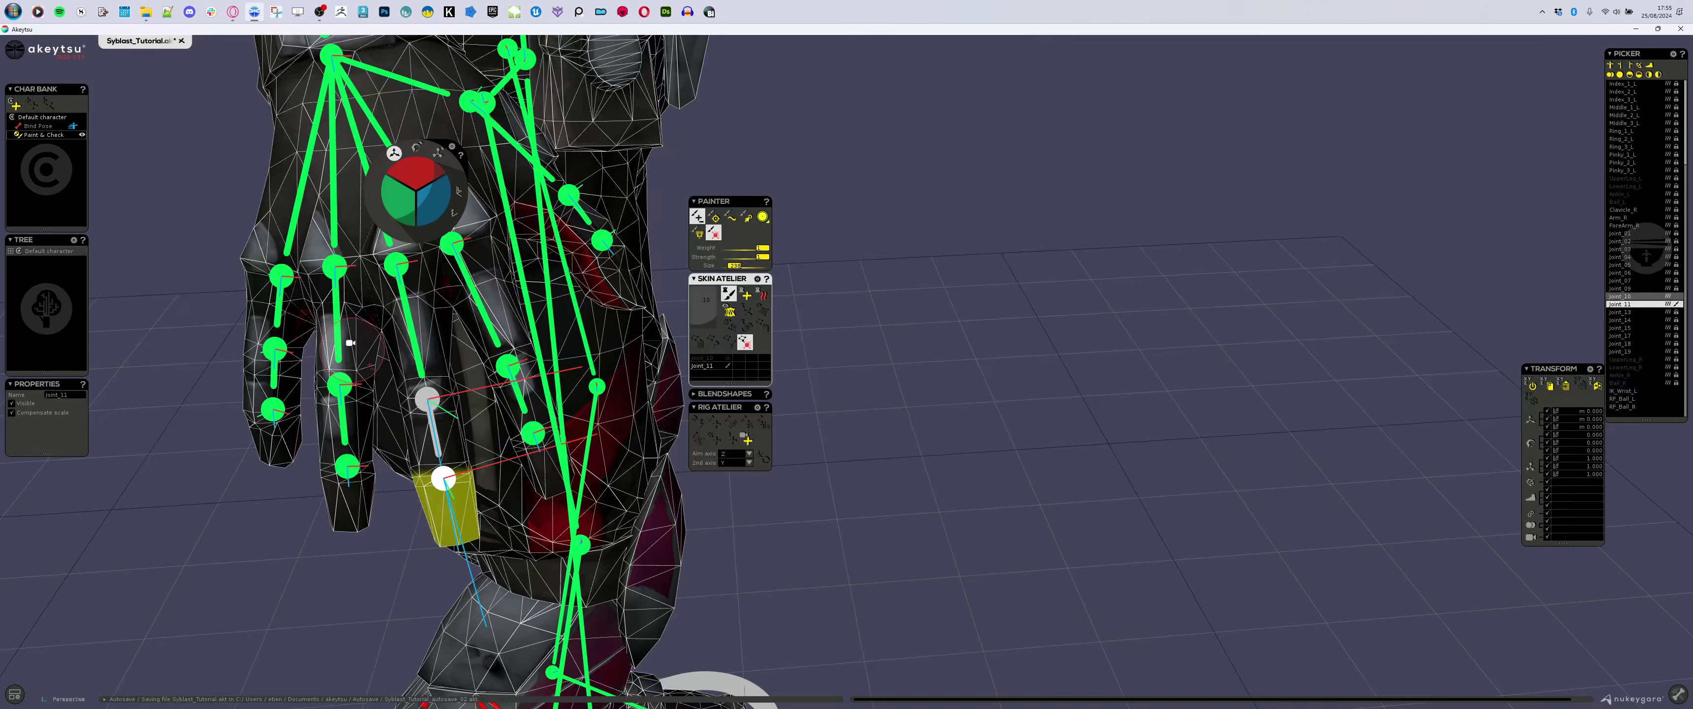
- Paint the ring finger's middle segment from joint_13 onto joint_14 and its fingertip onto joint_15
left_click(334, 266)
left_click(339, 385)
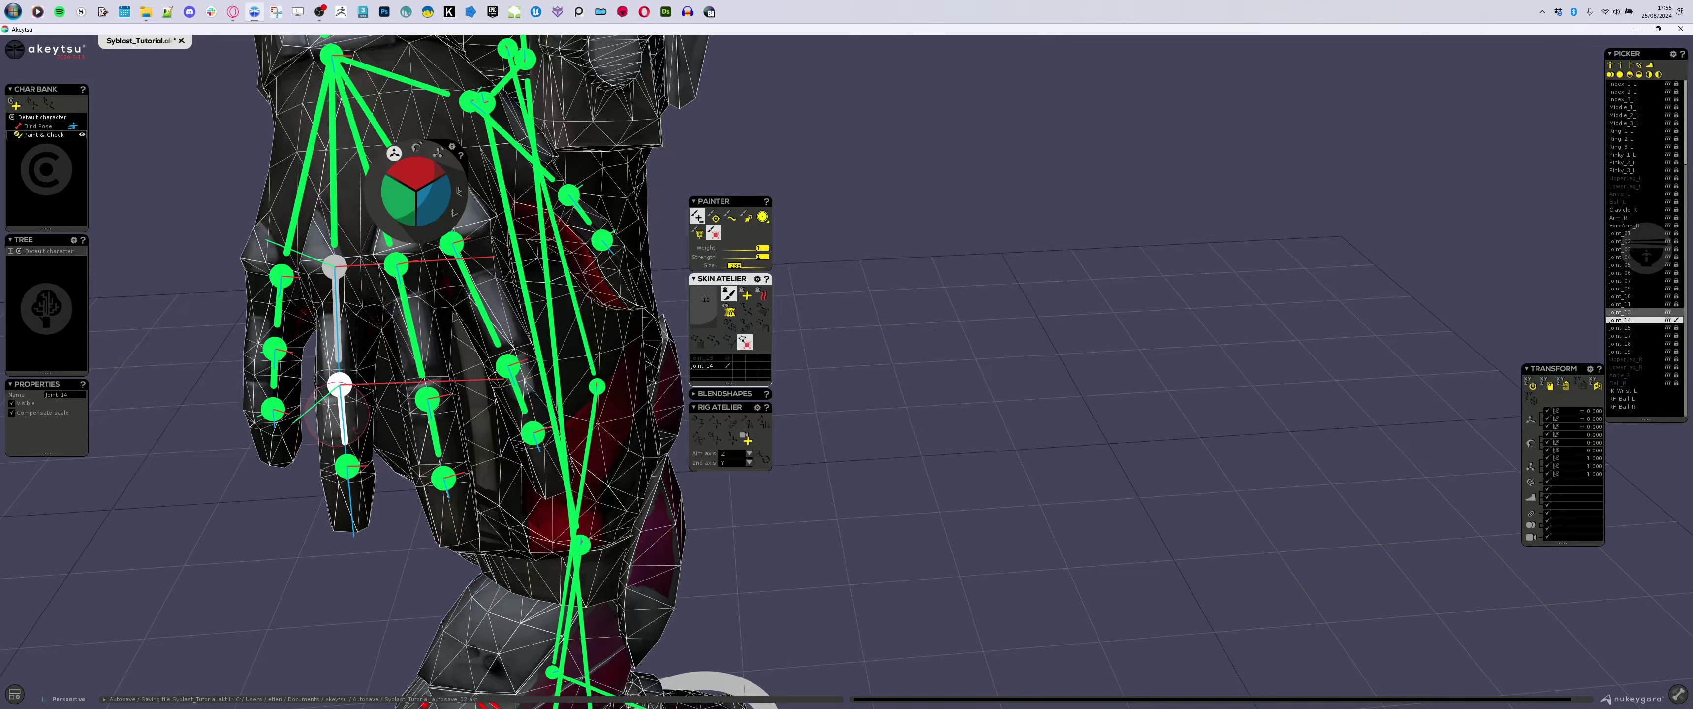
mouse_move(354, 429)
left_mouse_down("alt")
mouse_move(368, 422)
mouse_move(342, 413)
mouse_move(370, 534)
mouse_move(326, 384)
mouse_move(341, 385)
left_mouse_up("alt")
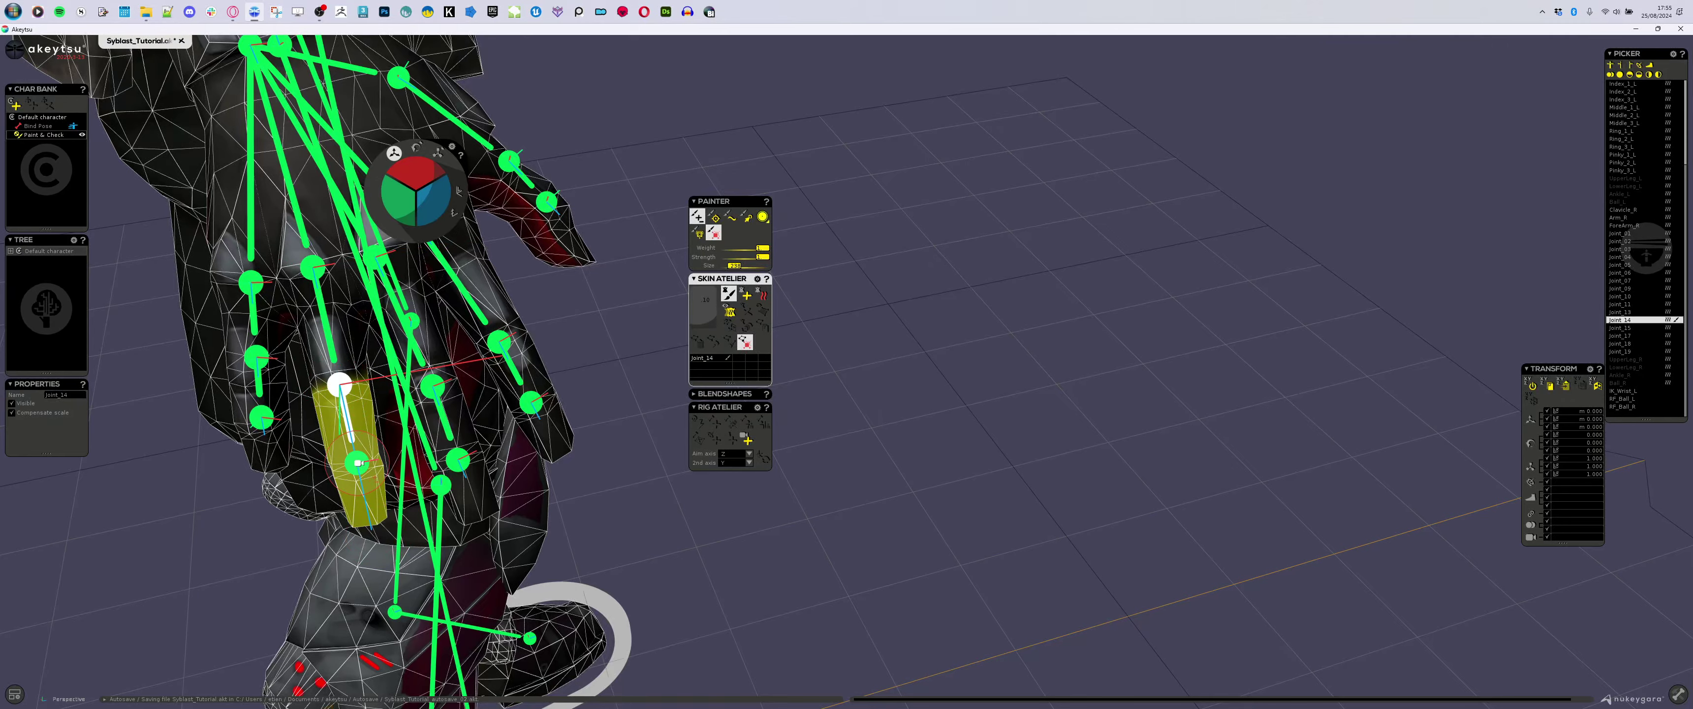
left_click(356, 463)
left_click_drag(358, 499, 358, 476, "alt")
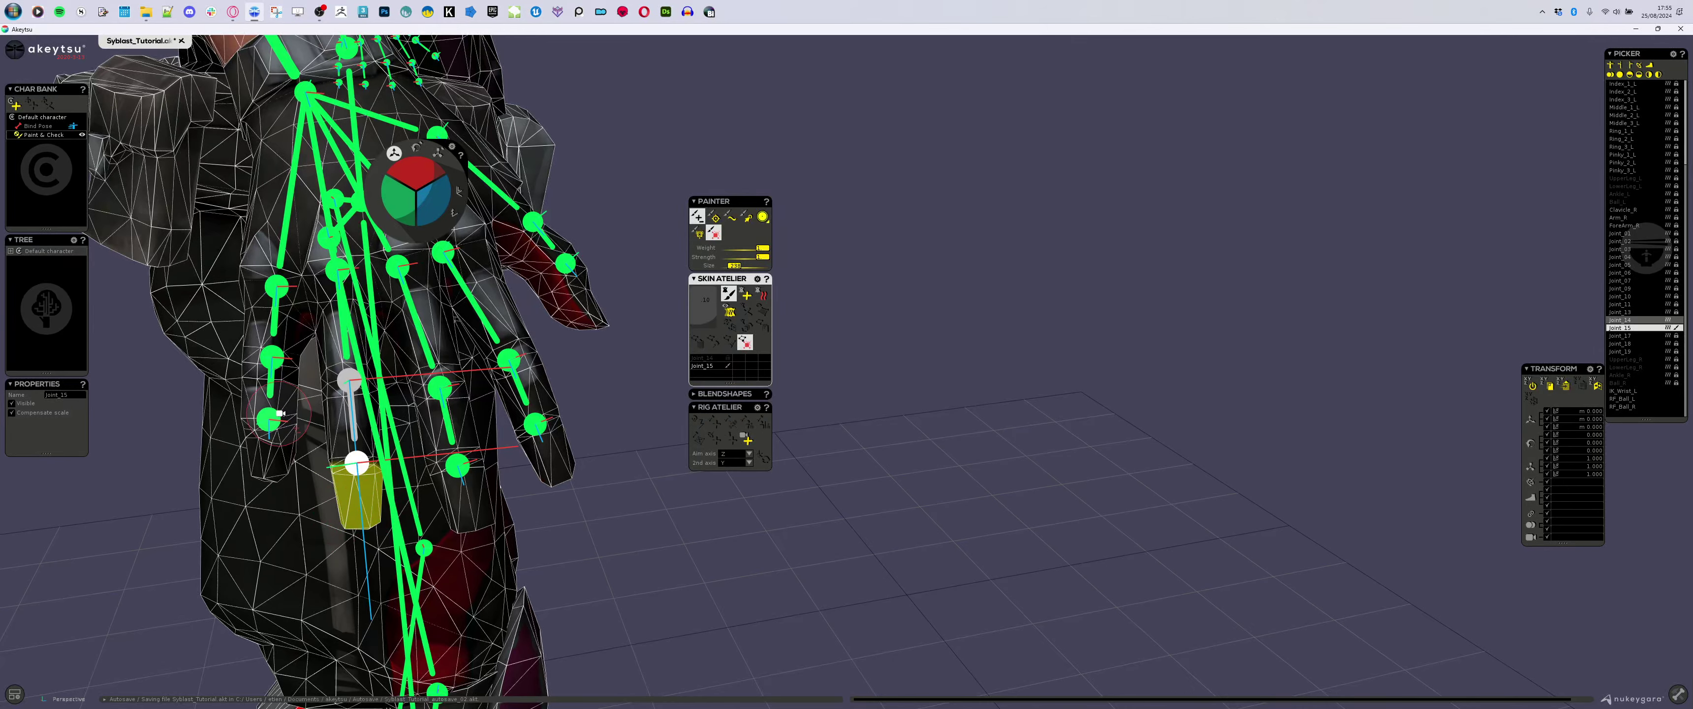
- Paint the little finger's middle segment from joint_17 onto joint_18 and its fingertip onto joint_19
middle_click_drag(279, 414, 358, 478, "alt")
left_click(355, 348)
left_click_drag(359, 368, 372, 449, "alt")
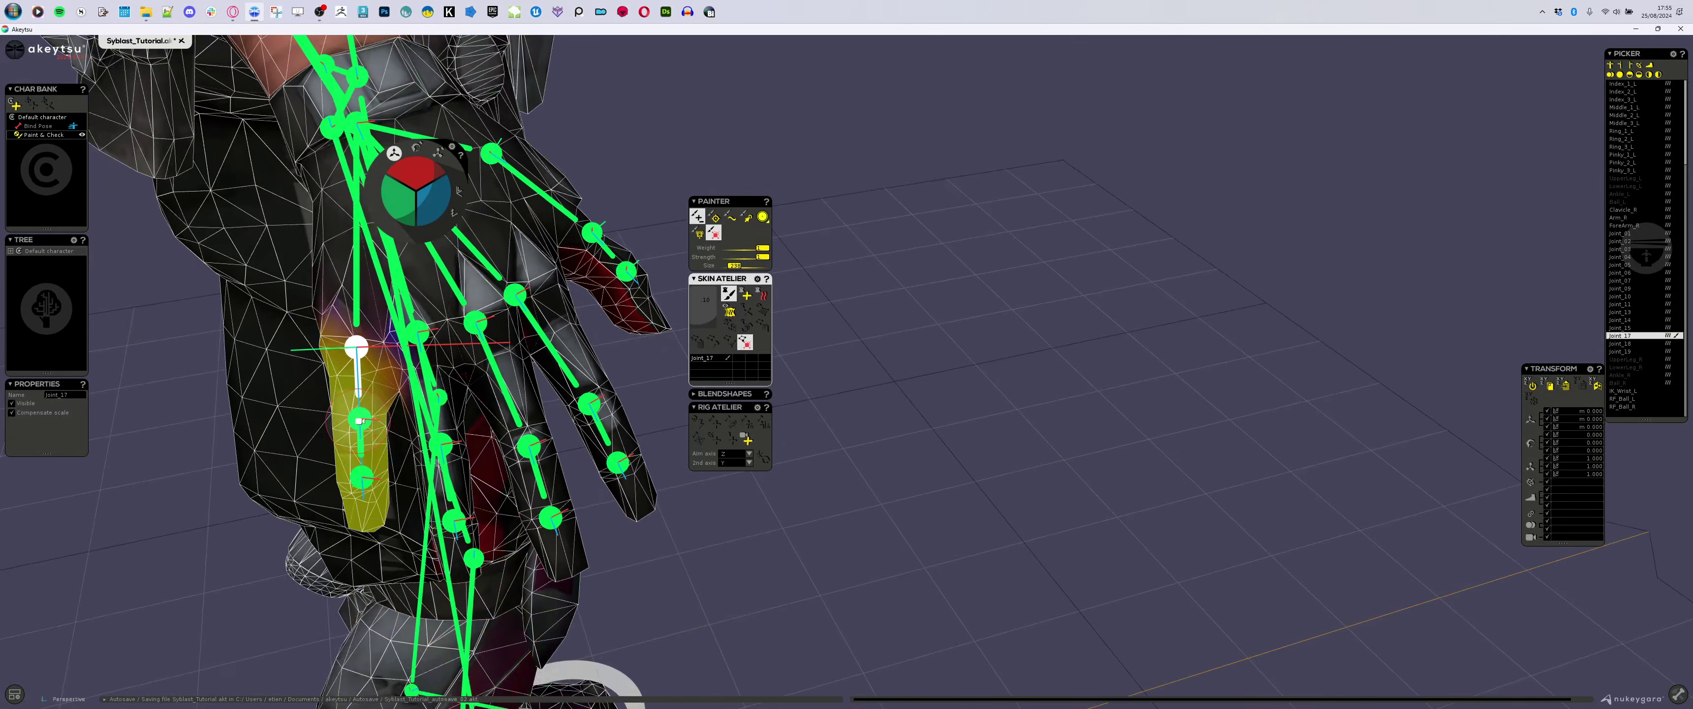
left_click(358, 418)
middle_click_drag(358, 417, 380, 388)
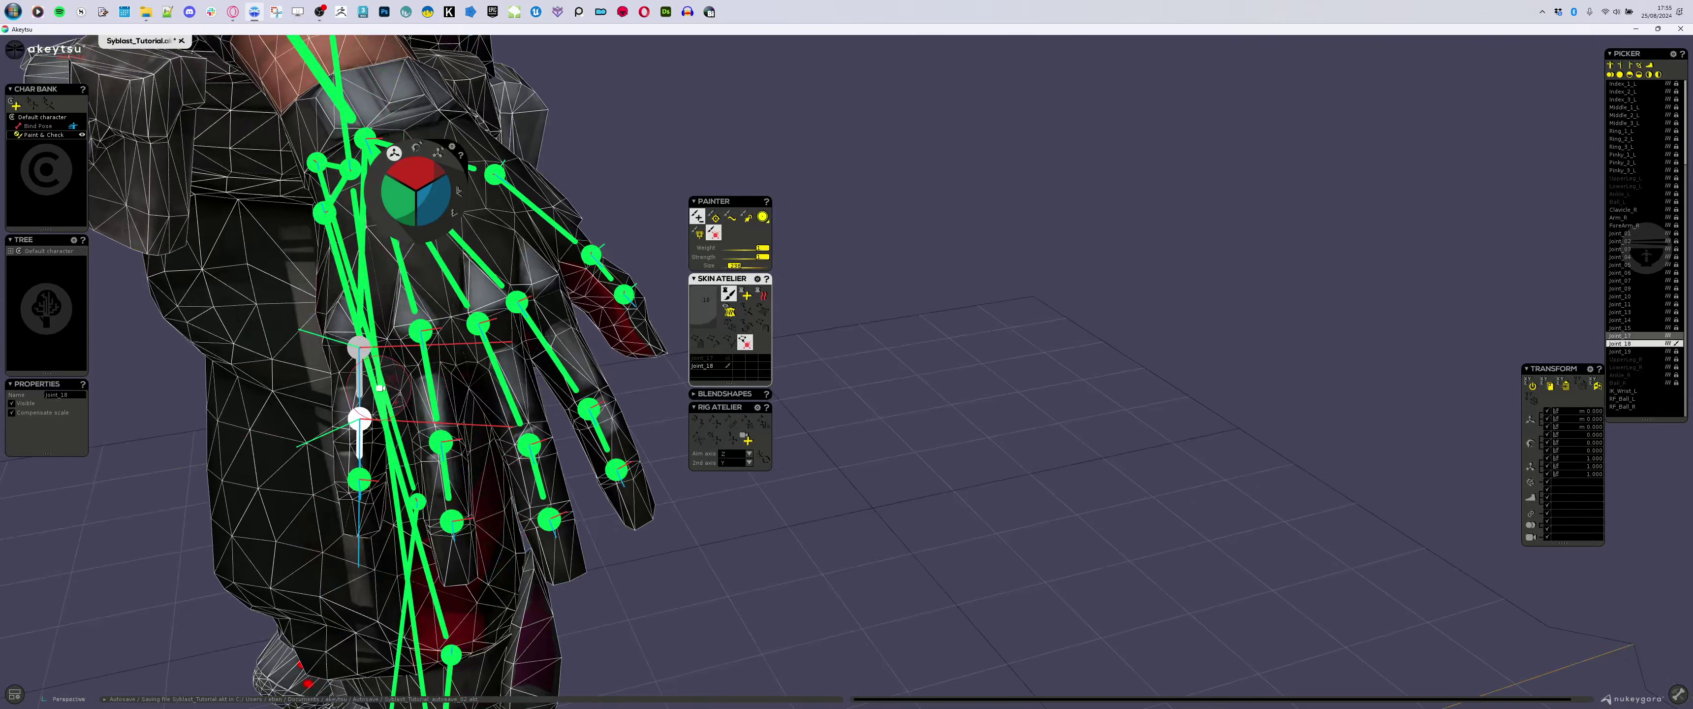
left_click(702, 357)
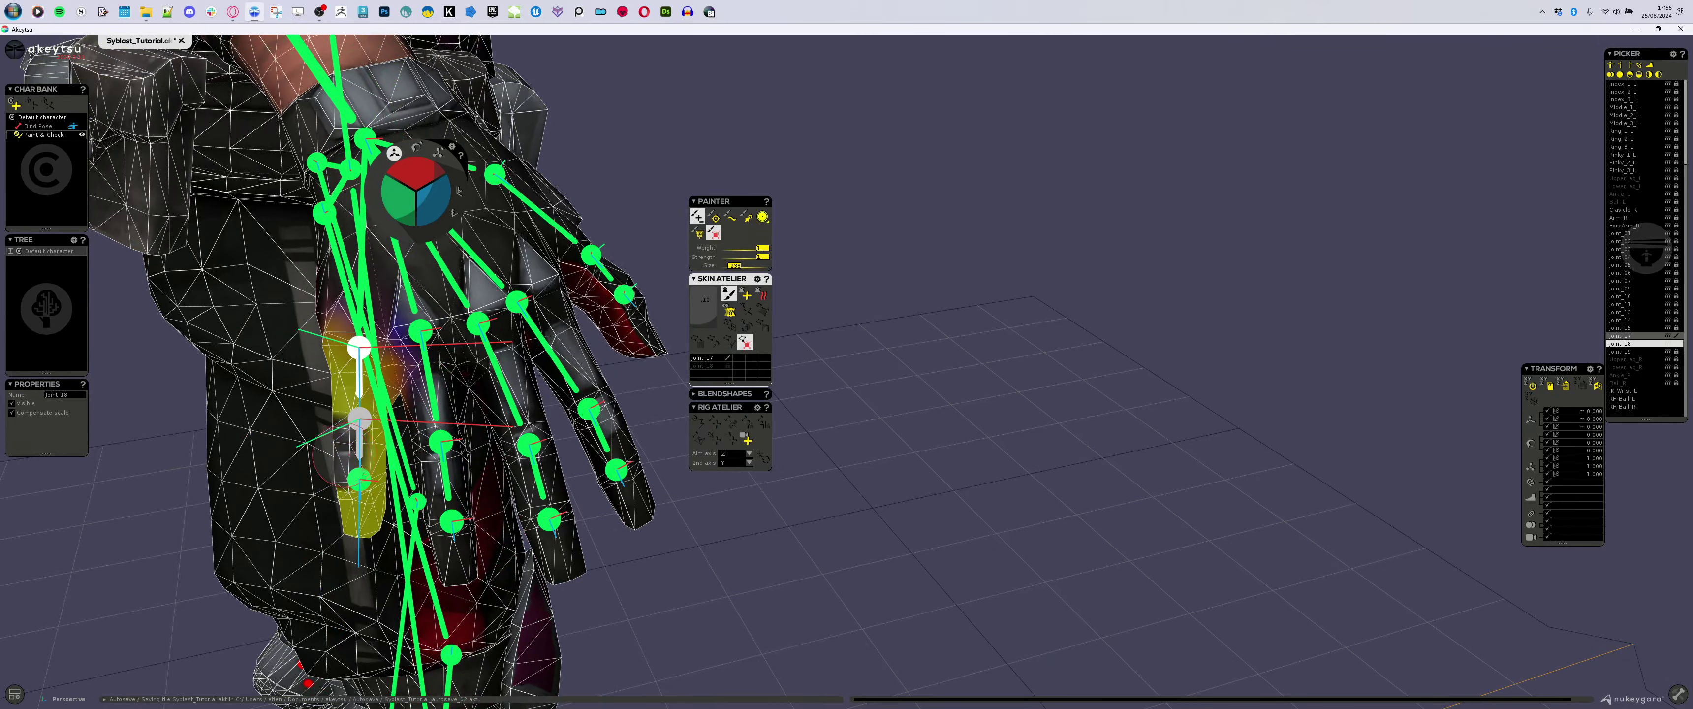
left_click(359, 479)
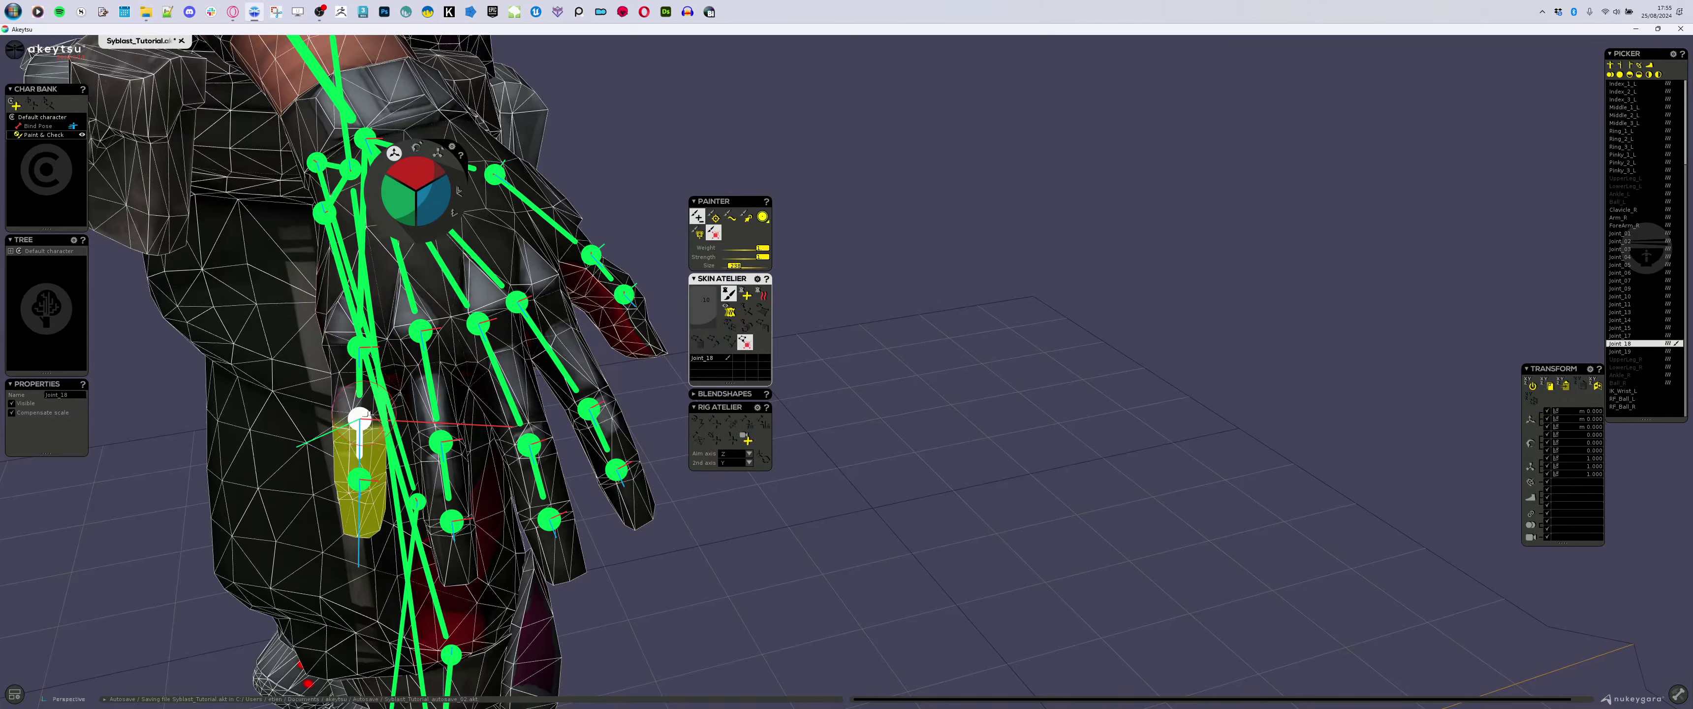
middle_click_drag(391, 499, 320, 510)
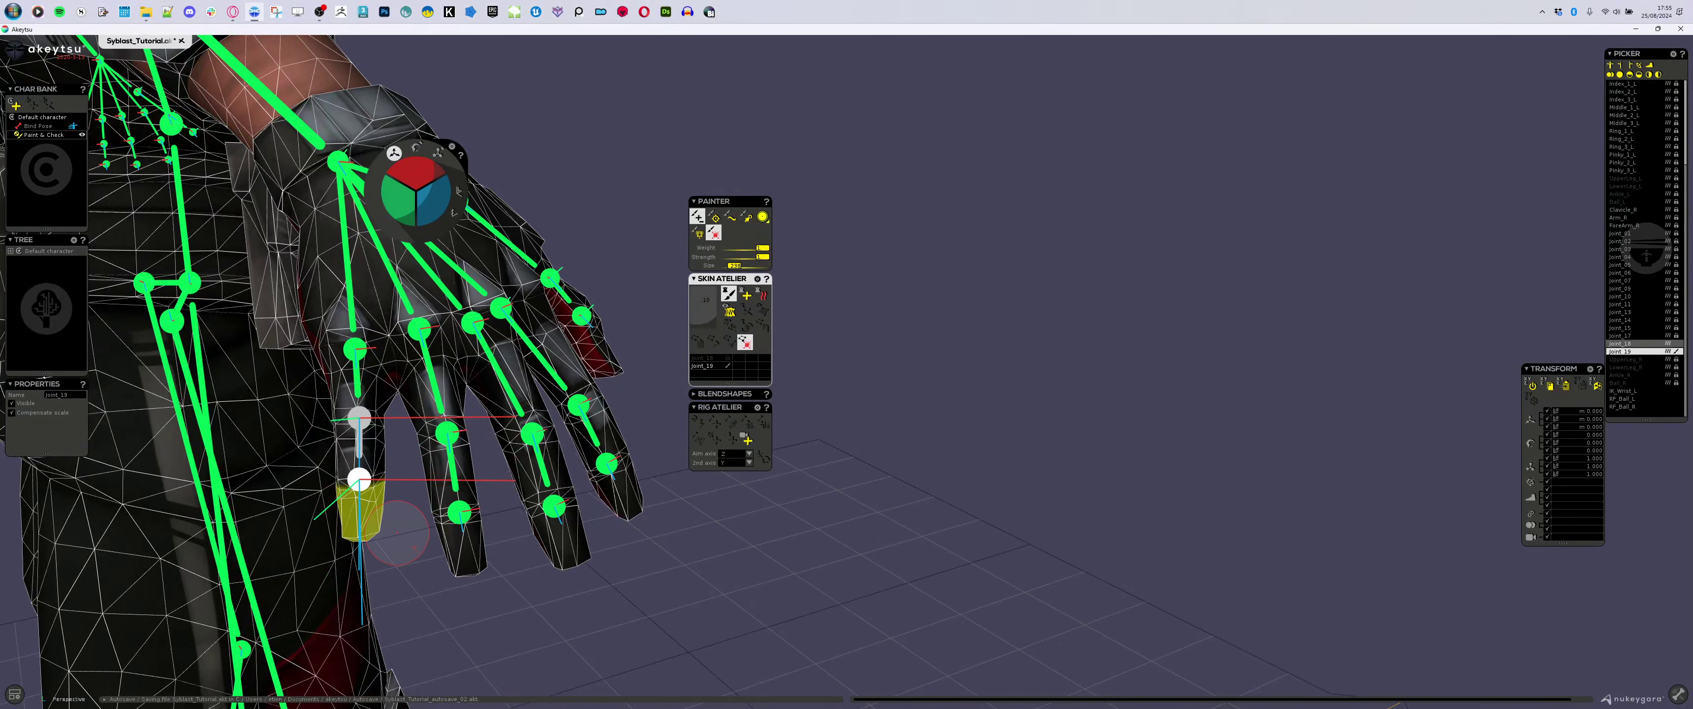
- Smooth the little finger's skin weights between joint_17 and joint_18 with the smooth brush
left_click_drag(475, 531, 541, 499, "alt")
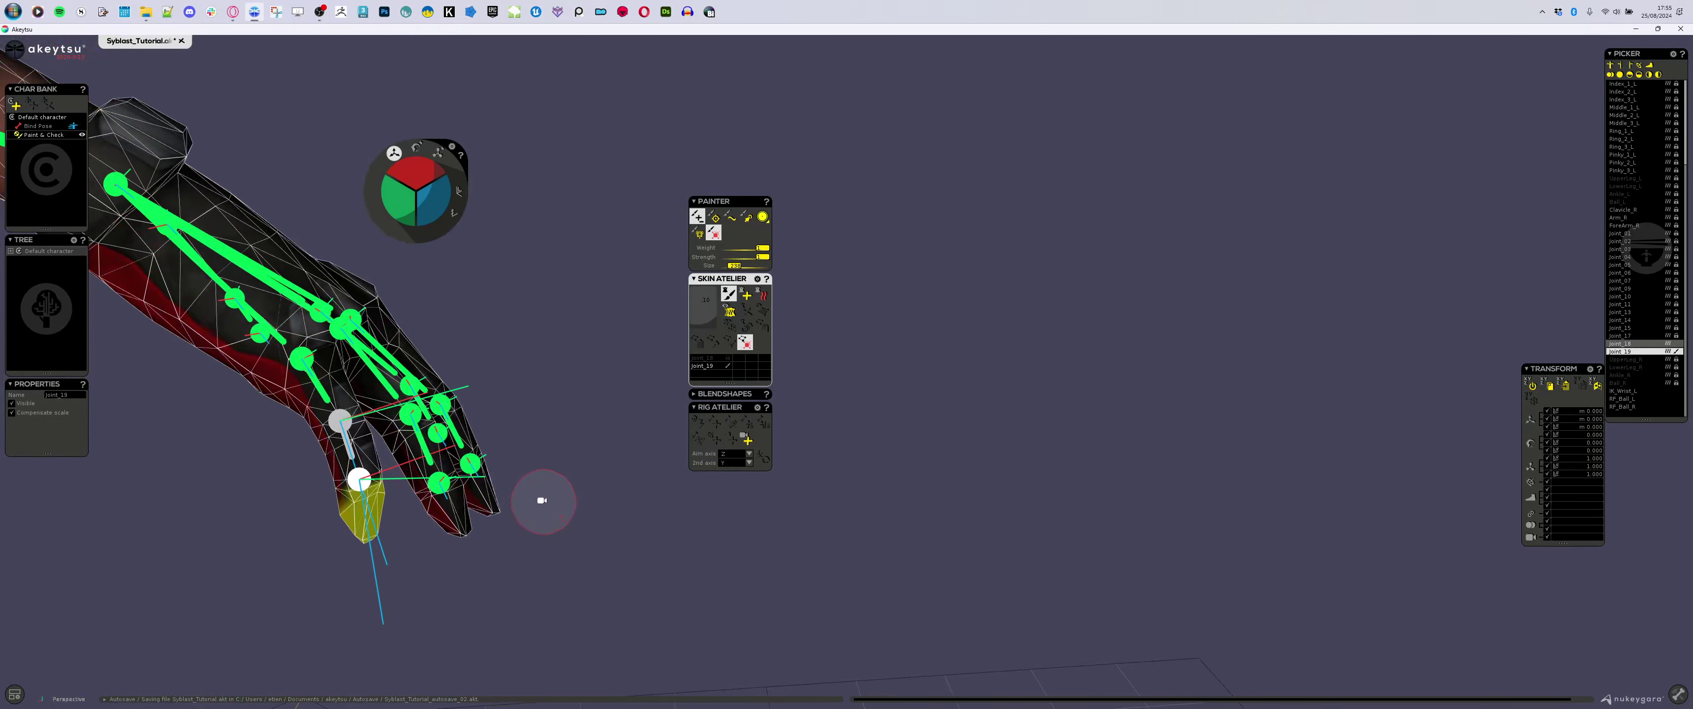
key("Up")
key("Up")
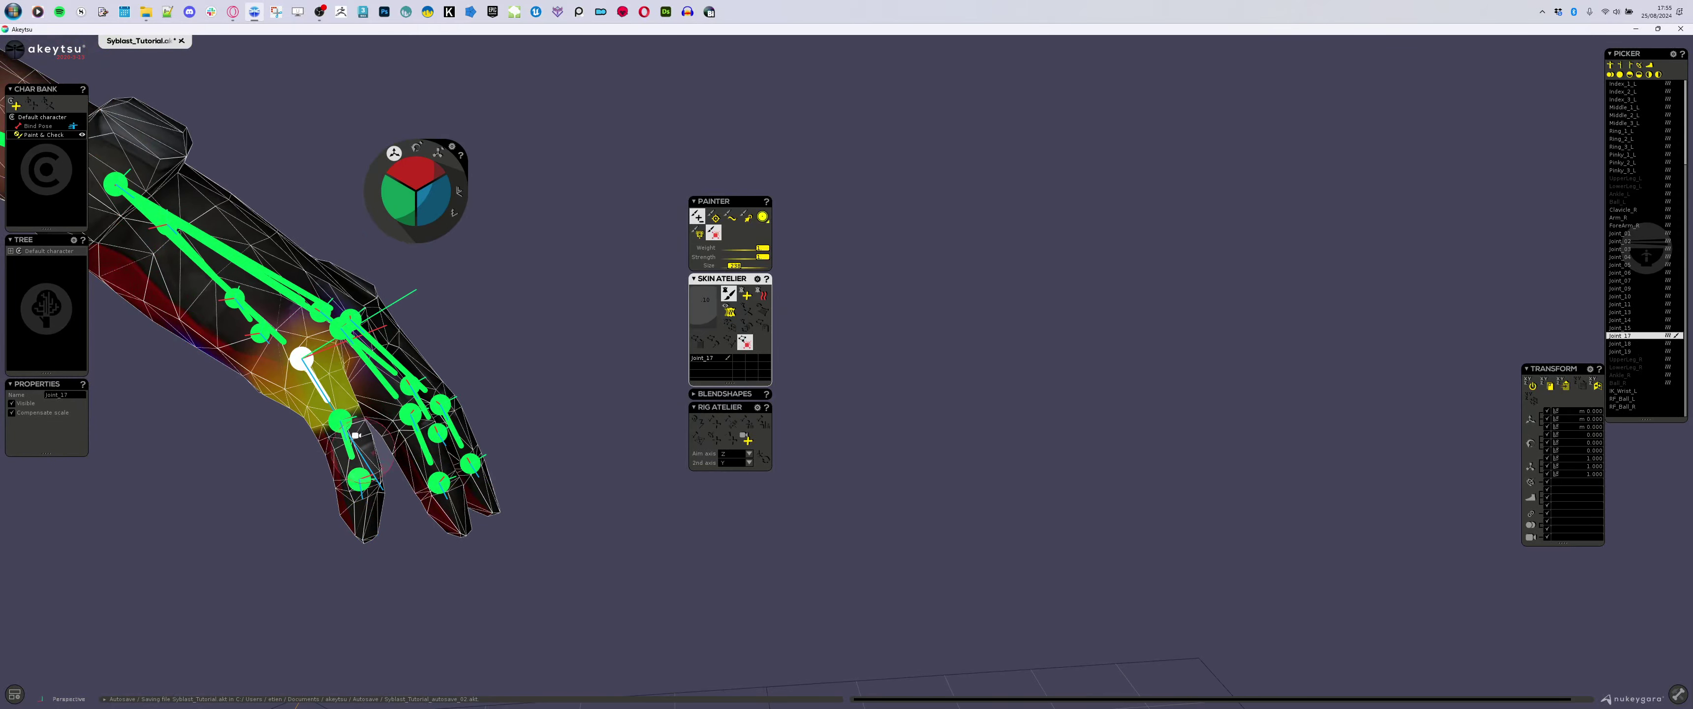
left_click(761, 325)
left_click(729, 216)
mouse_move(473, 368)
left_mouse_down("alt")
mouse_move(294, 446)
mouse_move(369, 469)
left_mouse_up("alt")
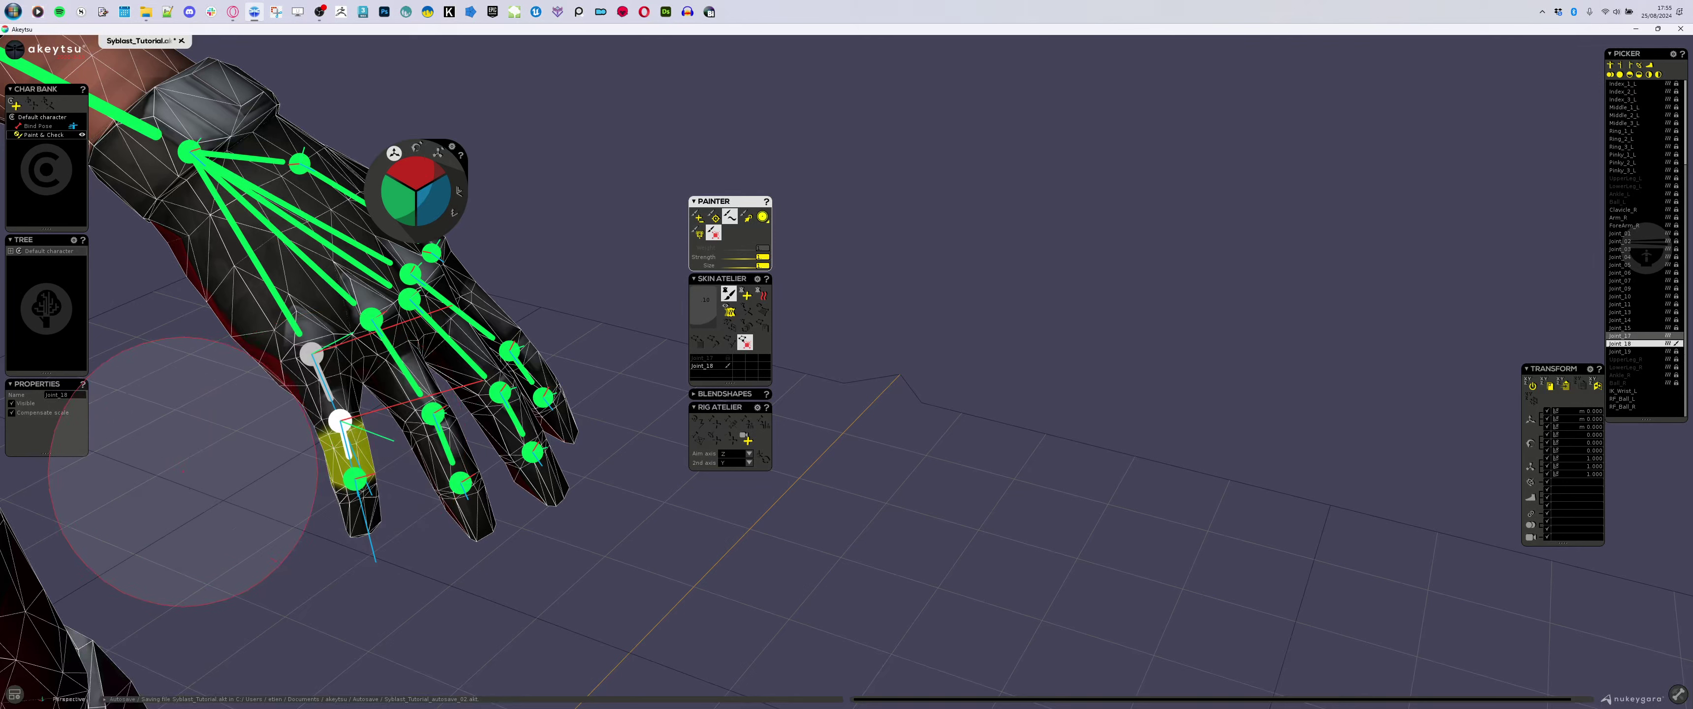
left_click_drag(314, 342, 310, 323)
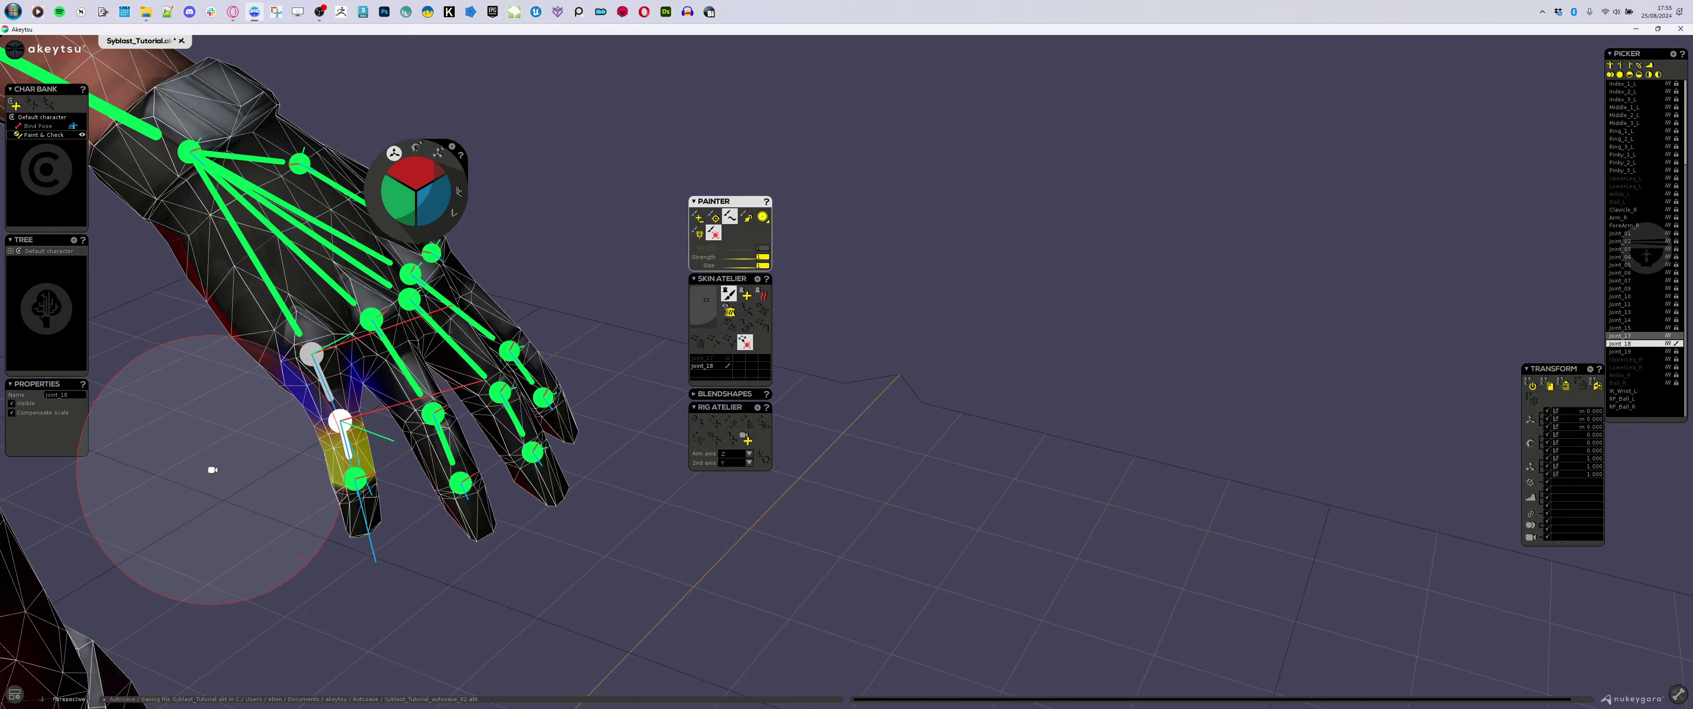
- Reduce the smooth brush's size and smooth the ring finger's weights around joint_15, joint_14 and the base segment
scroll(211, 474, "down", 5, "ctrl")
scroll(210, 475, "up", 2, "ctrl")
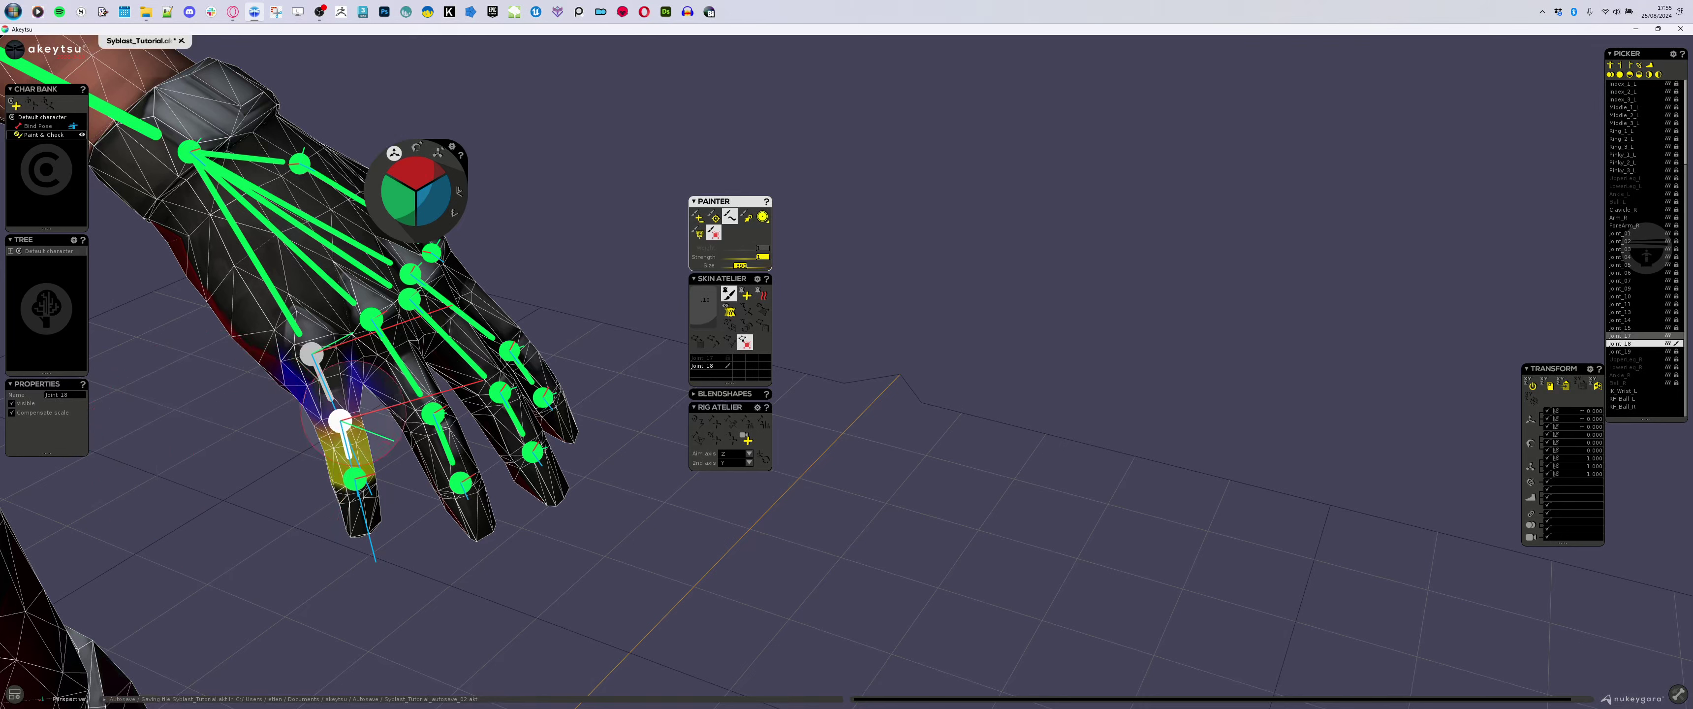
left_click(361, 483)
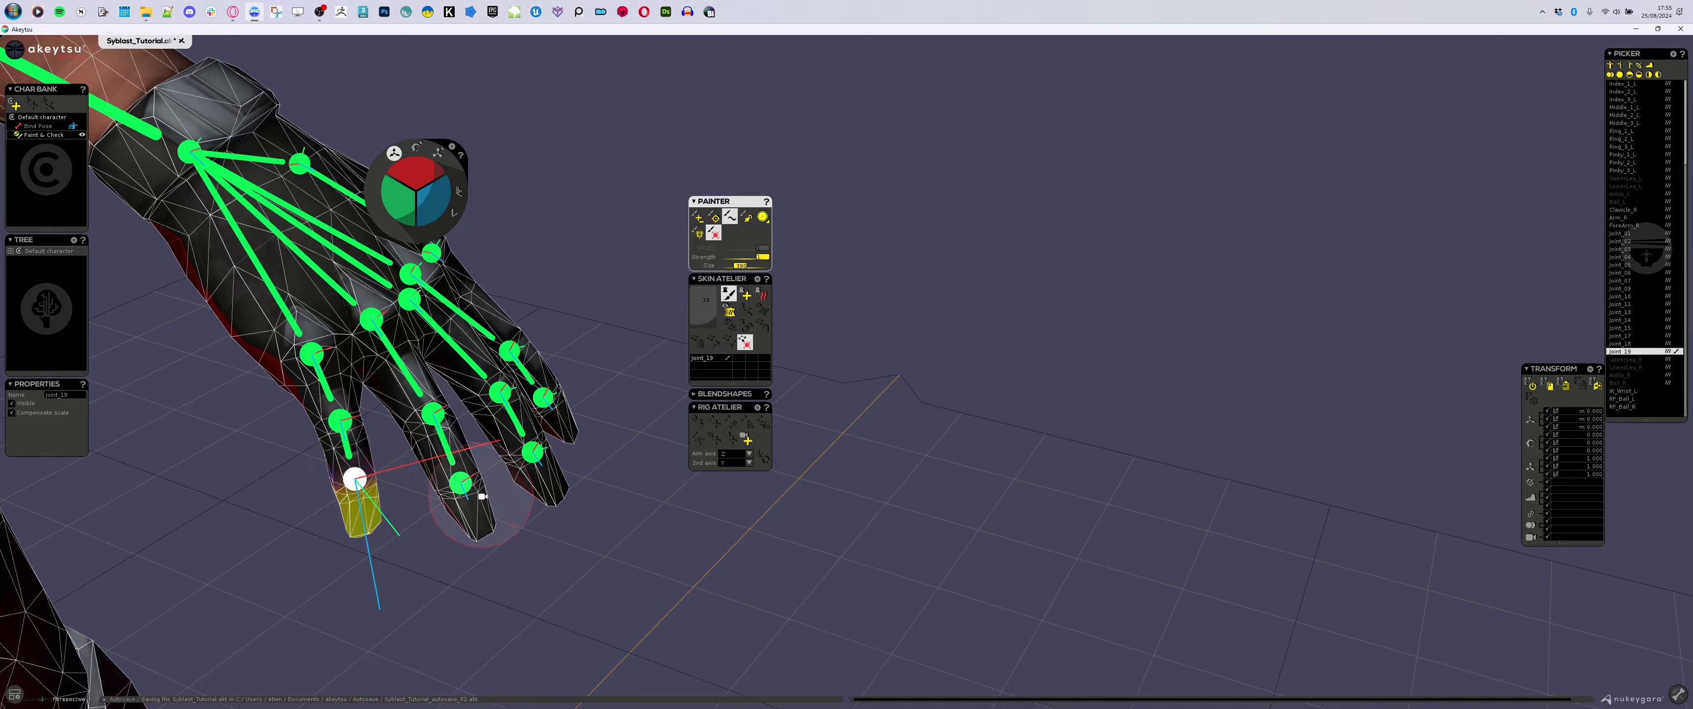
left_click(462, 486)
left_click(447, 454)
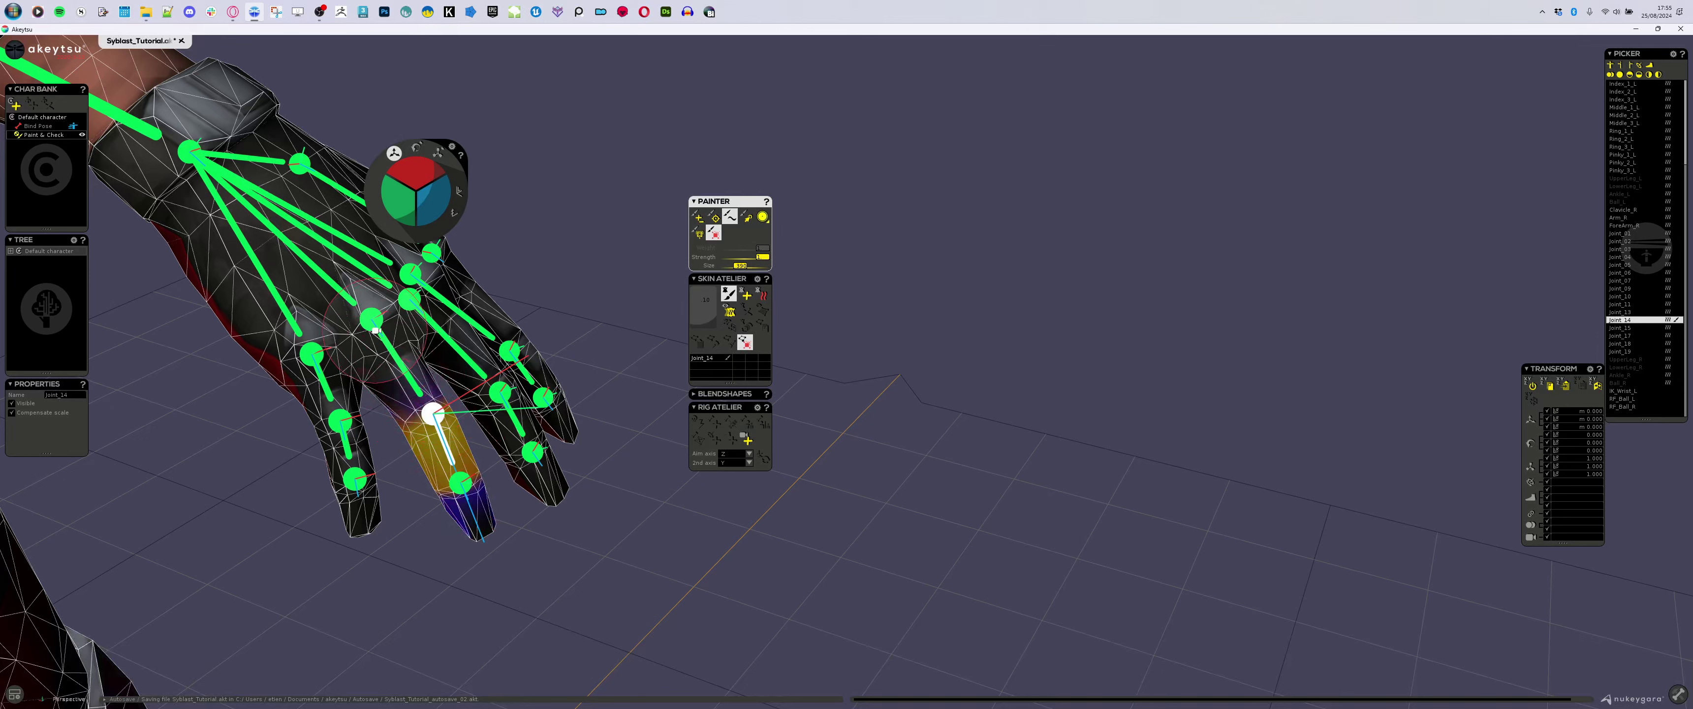
left_click(412, 388)
left_click(516, 420)
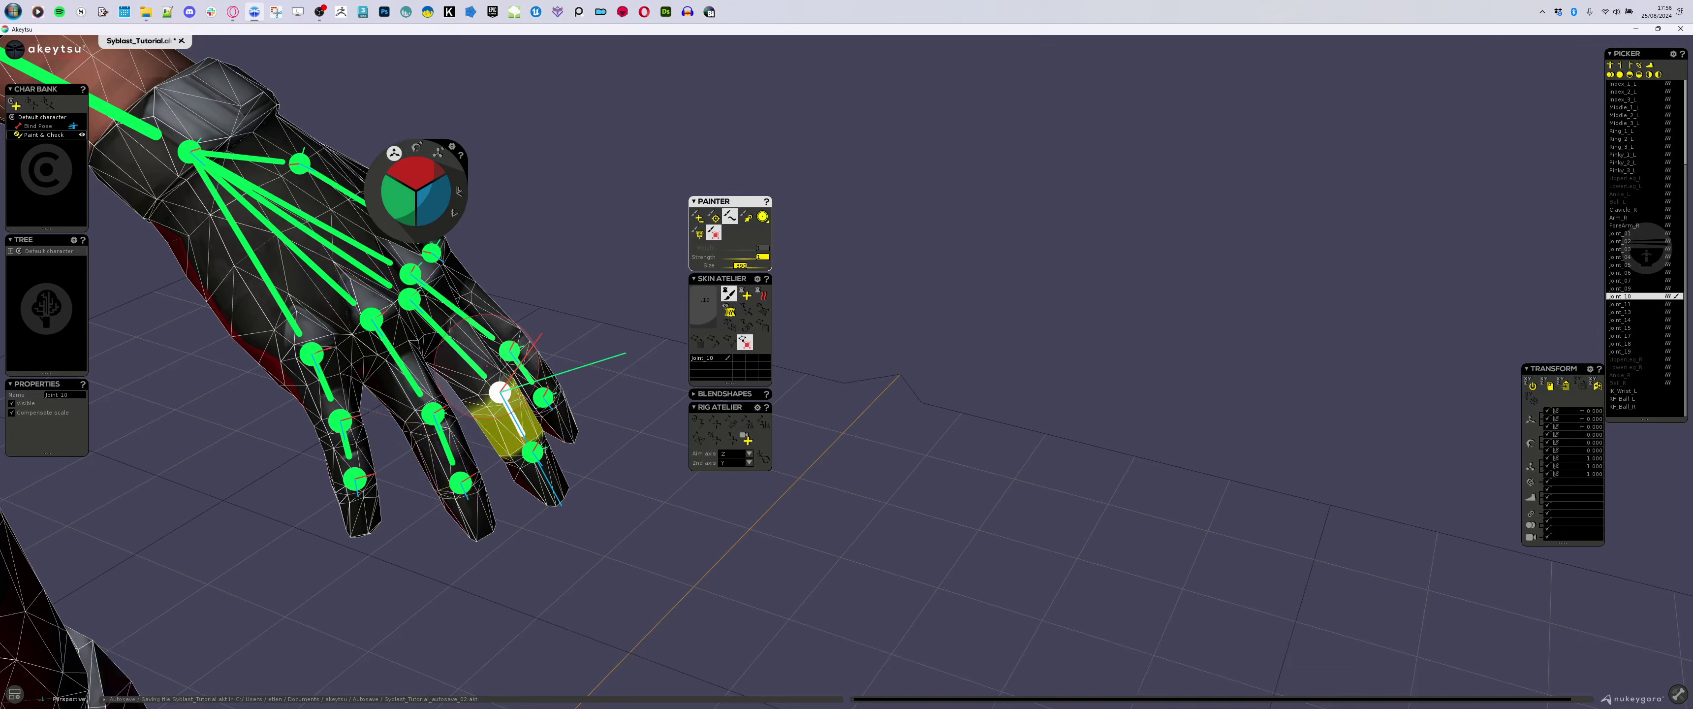
- Rotate the index finger's joint_05, joint_06 and joint_07 together to curl the finger for a deformation test
left_click_drag(552, 459, 590, 352, "alt")
double_click(443, 309)
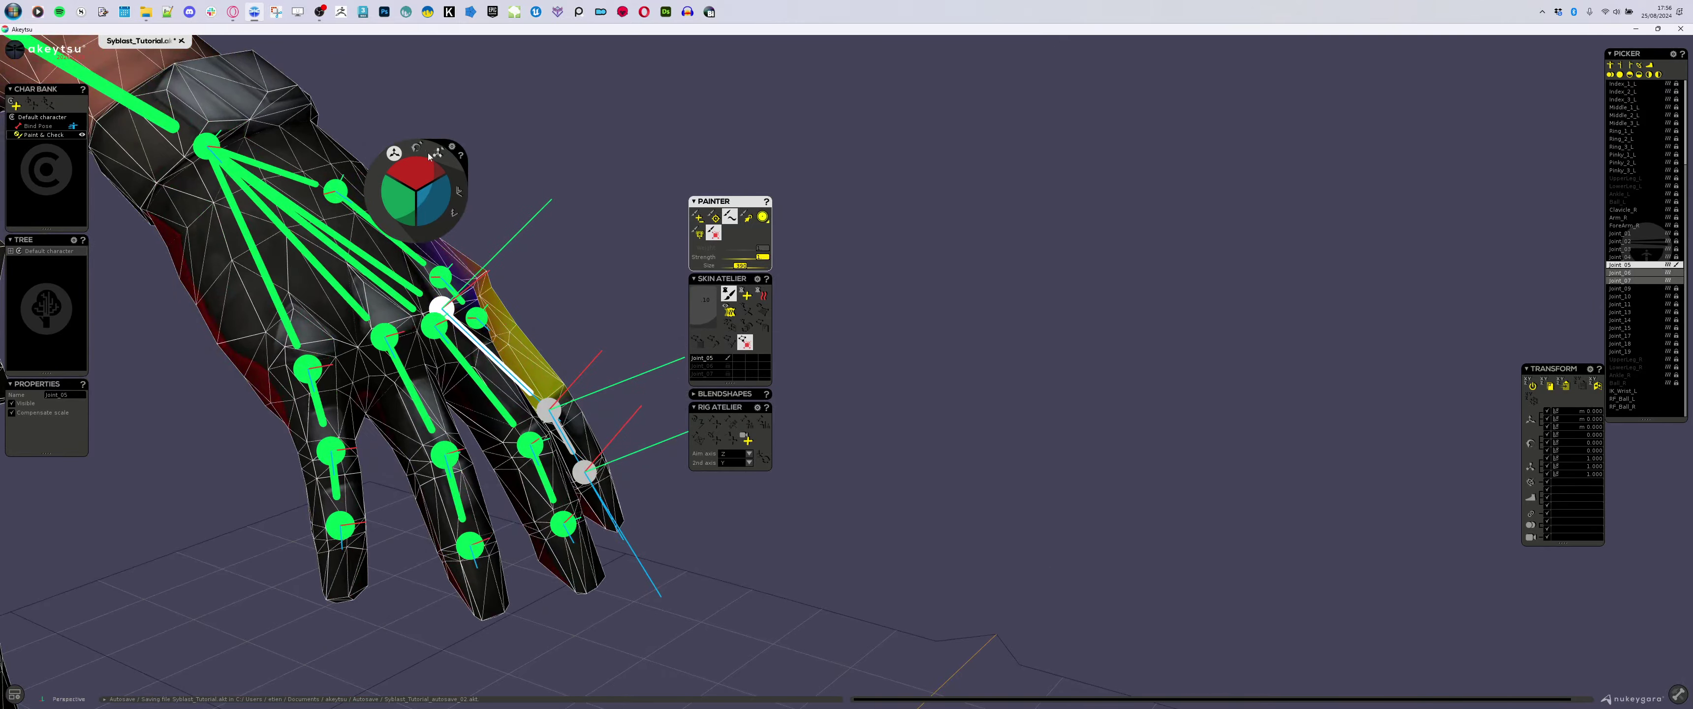
left_click_drag(421, 164, 408, 139)
left_click_drag(572, 366, 403, 426, "alt")
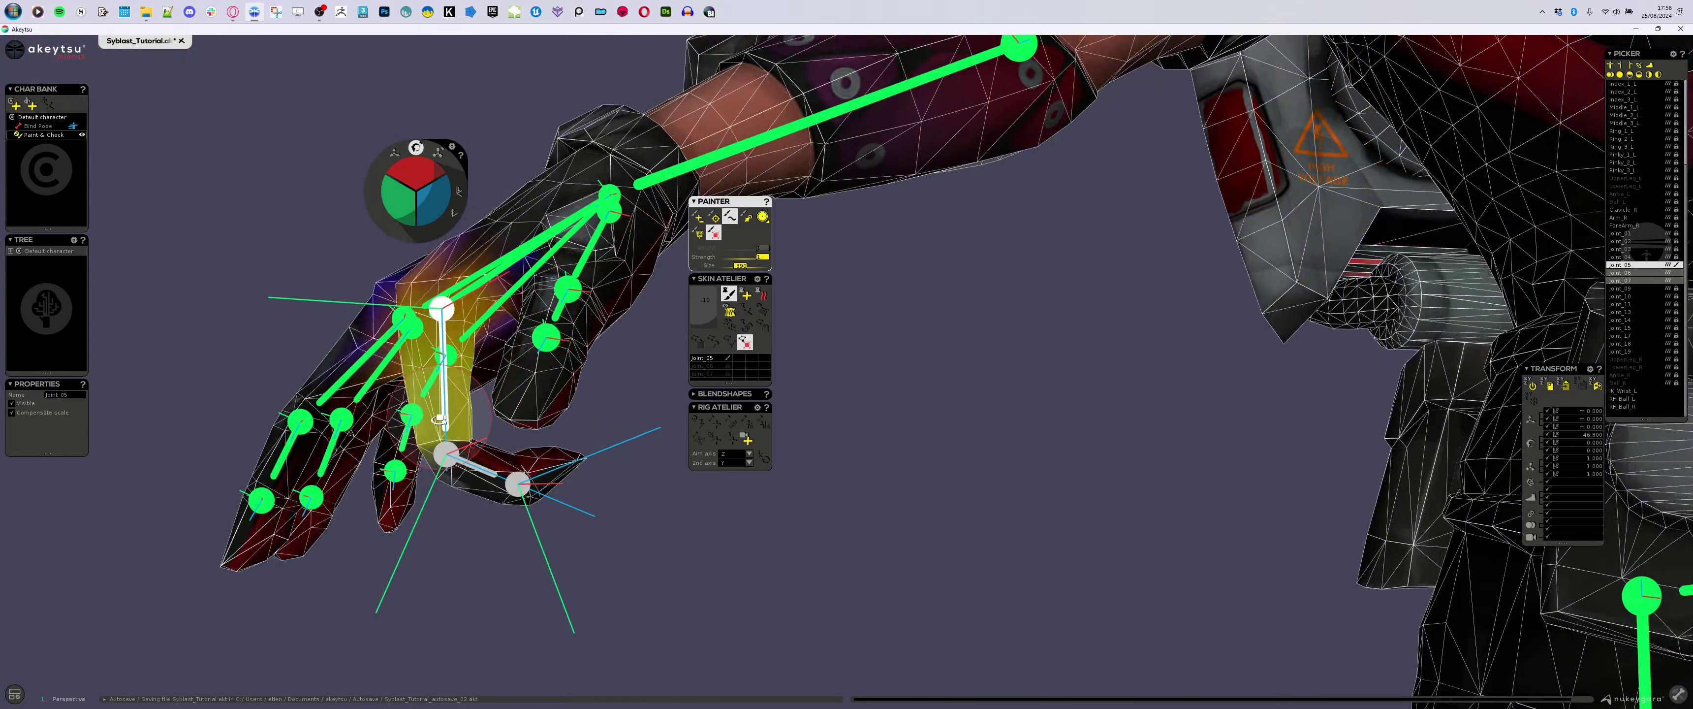
left_click(453, 477)
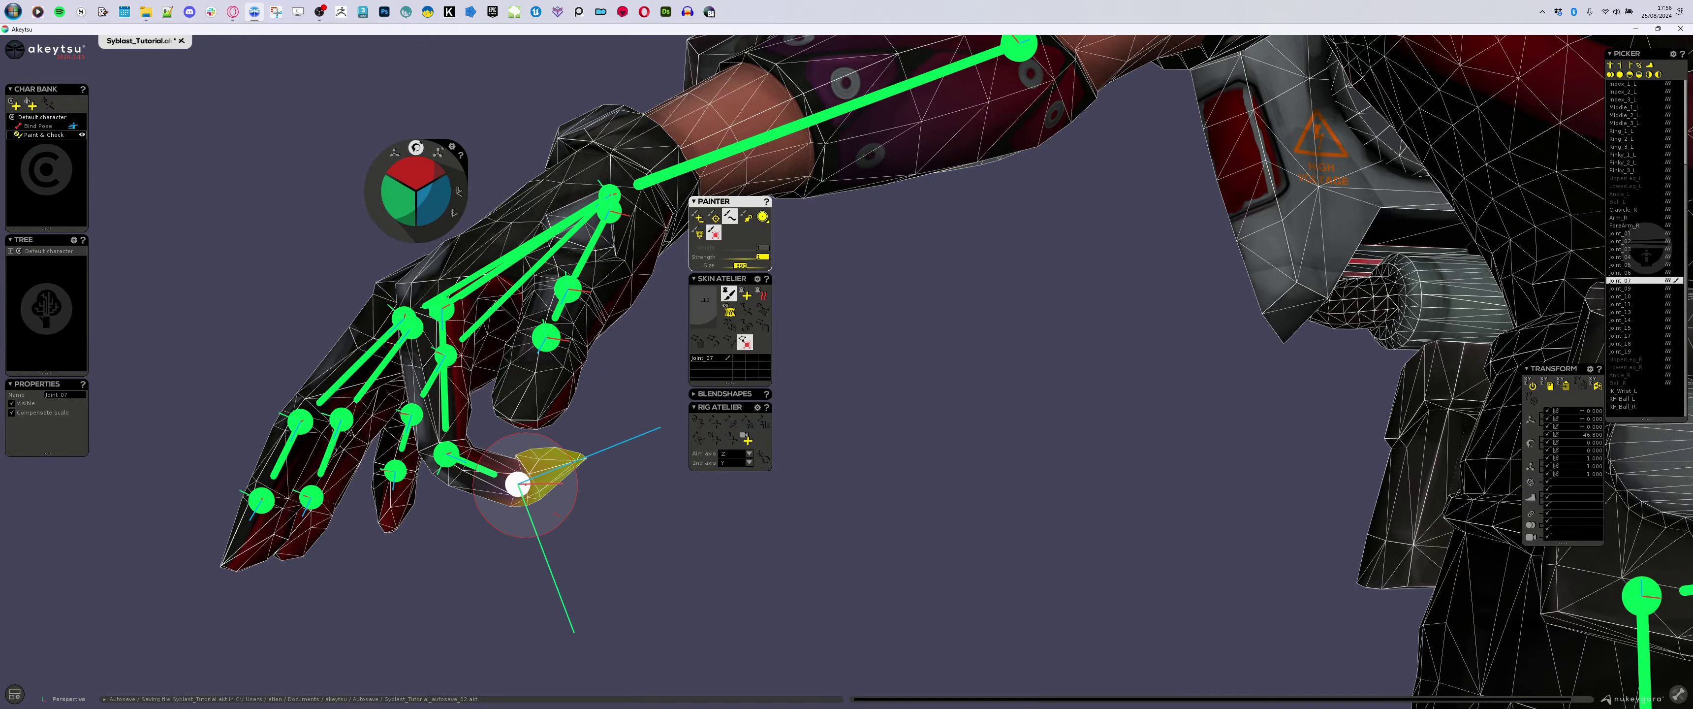
- Rotate the thumb's joint_02, joint_03 and joint_04 together to bend the thumb away from the palm
middle_click_drag(571, 509, 555, 363)
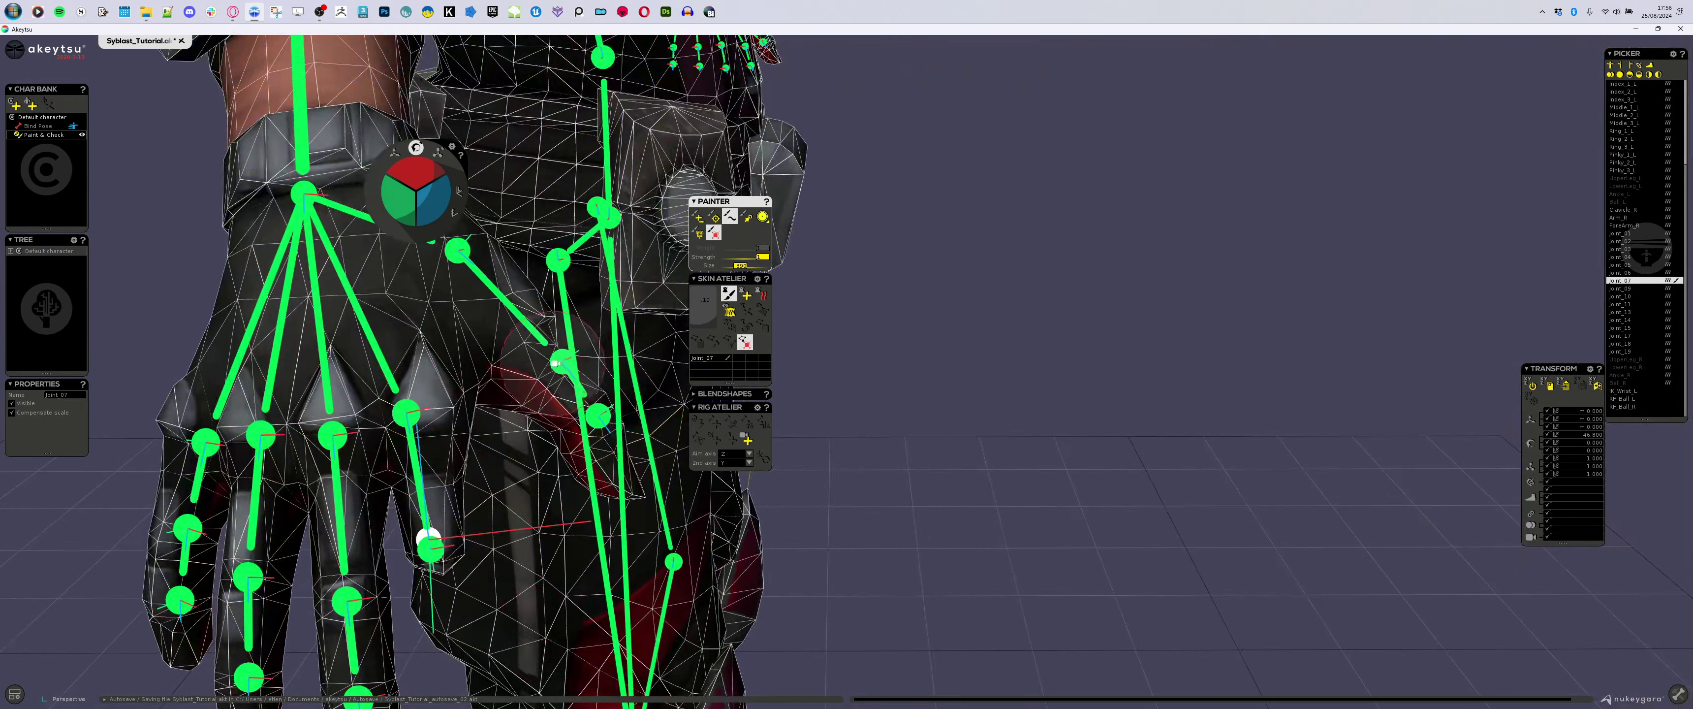
left_click_drag(543, 475, 303, 354, "alt")
double_click(360, 362)
mouse_move(428, 174)
left_mouse_down()
mouse_move(436, 193)
mouse_move(433, 155)
mouse_move(436, 197)
left_mouse_up()
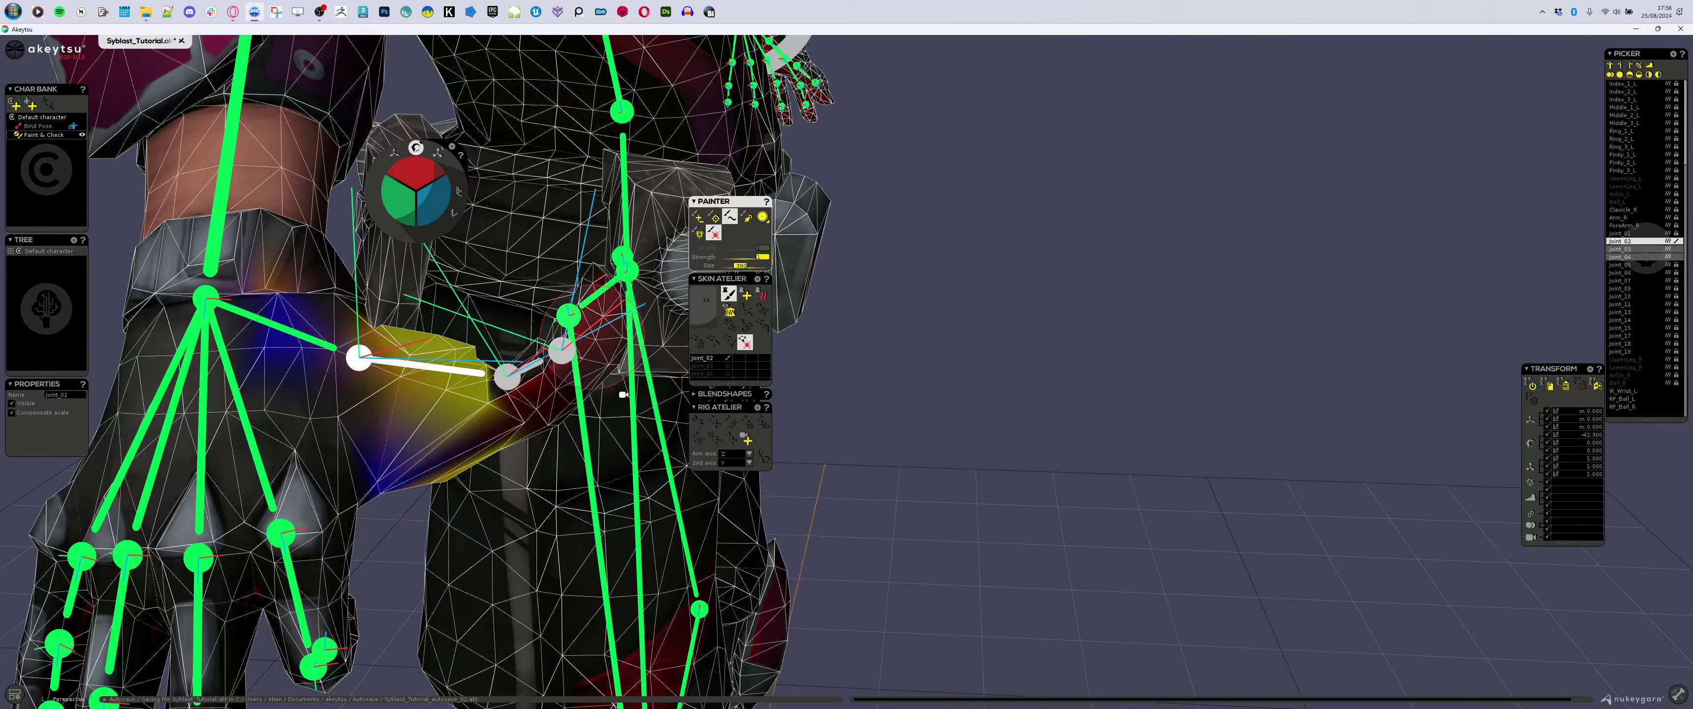
- Smooth the bent thumb's skin weights around joint_03 and check the neighbouring thumb joints' weights
left_click_drag(624, 394, 585, 421, "alt")
left_click(500, 385)
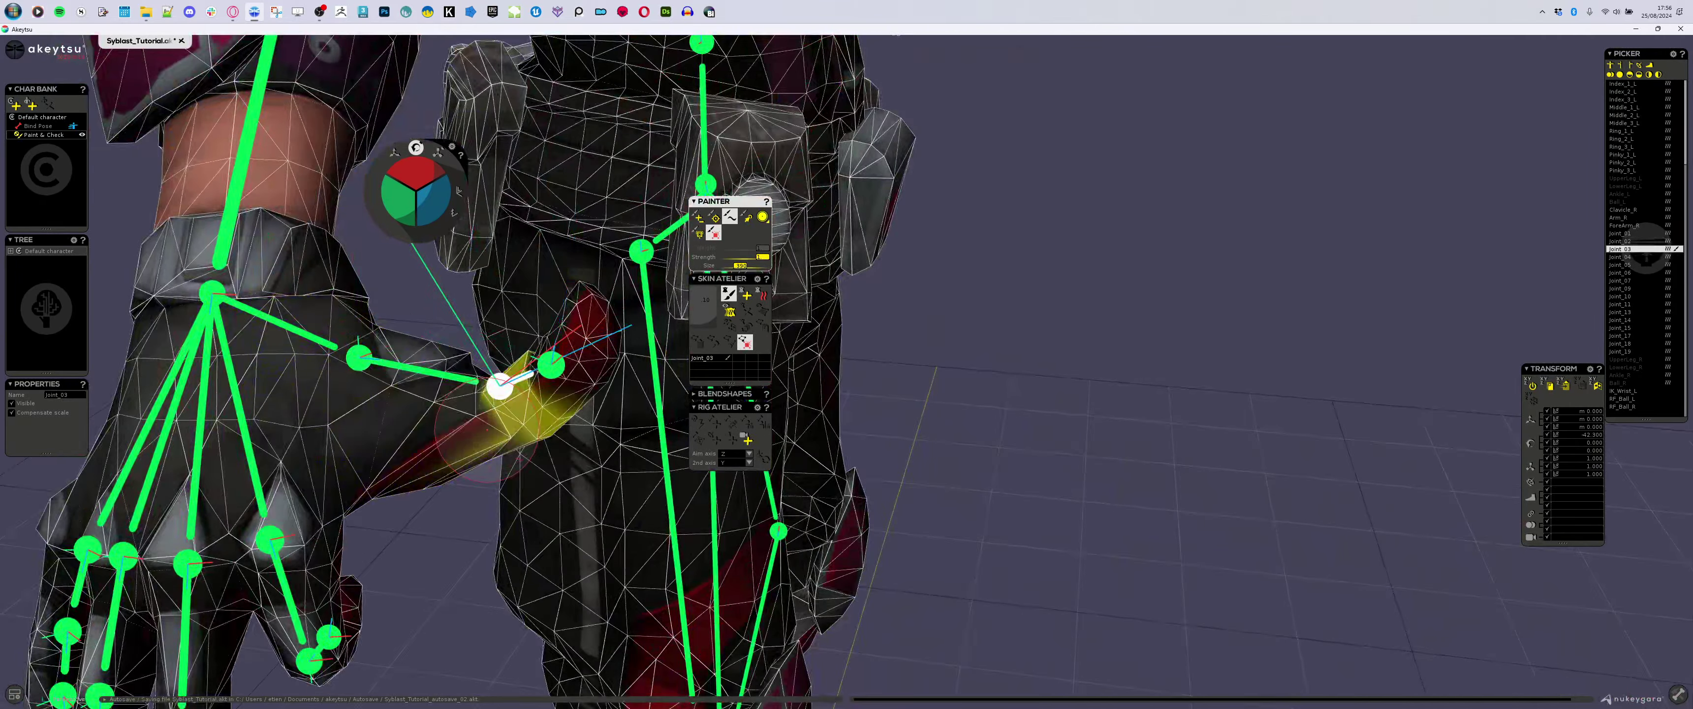
left_click(358, 357)
left_click(499, 386)
left_click_drag(506, 502, 482, 447, "alt")
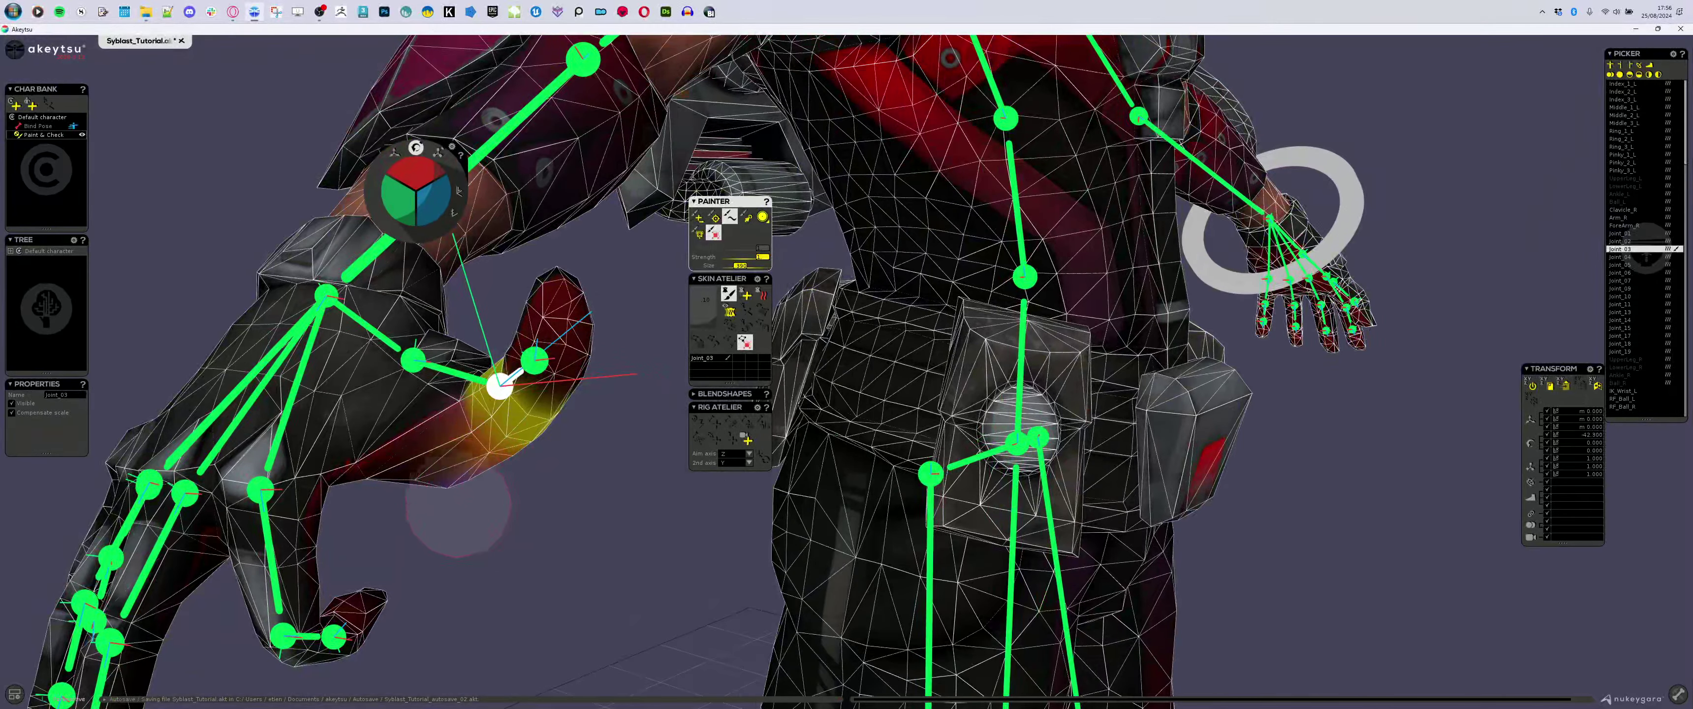
left_click_drag(458, 504, 581, 492, "alt")
key("Up")
key("Down")
key("Down")
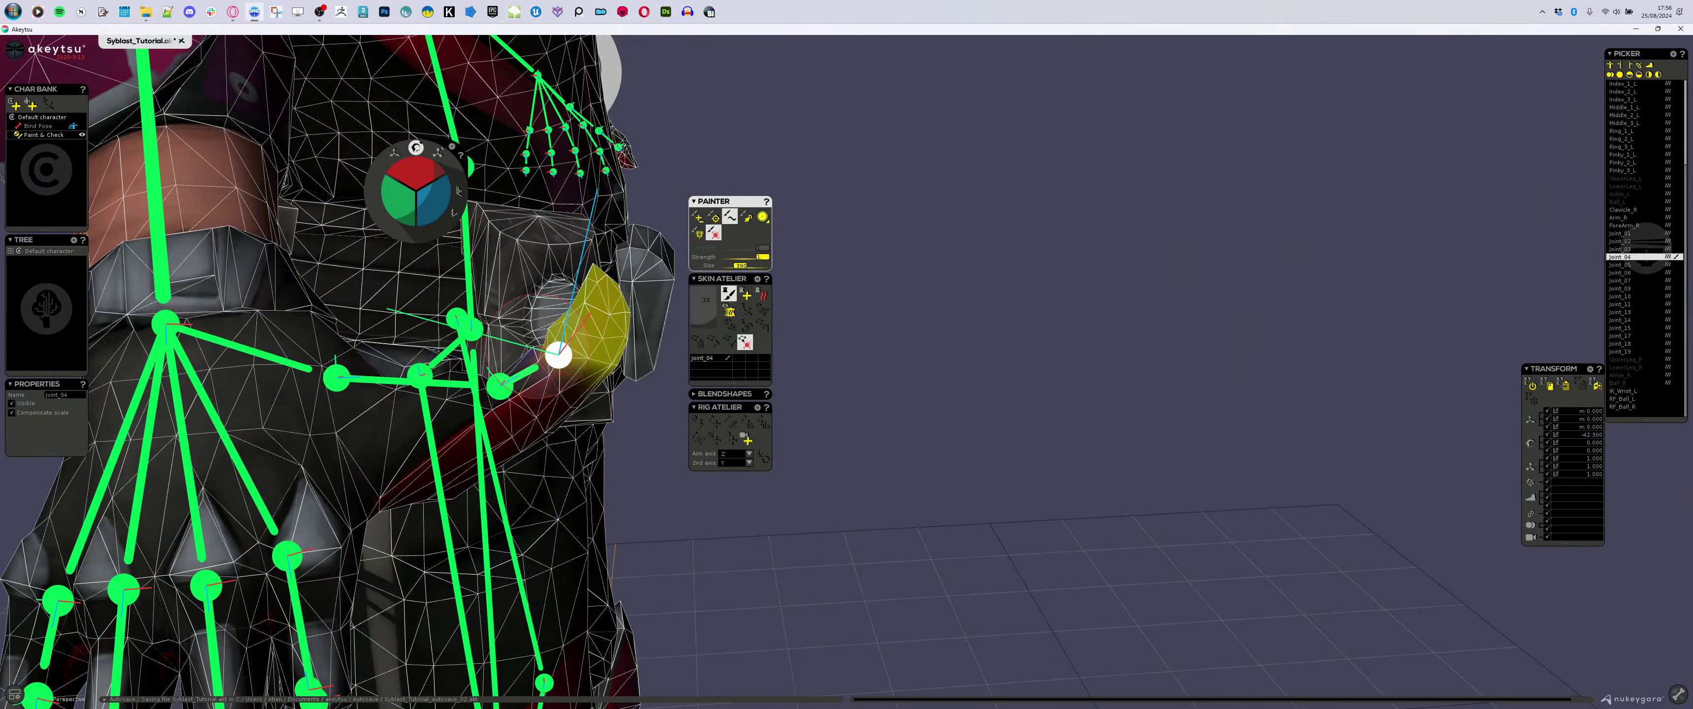
- Smooth joint_02's skin weights around the thumb base, from the wrist to the underside of the palm
middle_click_drag(576, 437, 463, 422)
left_click(462, 423)
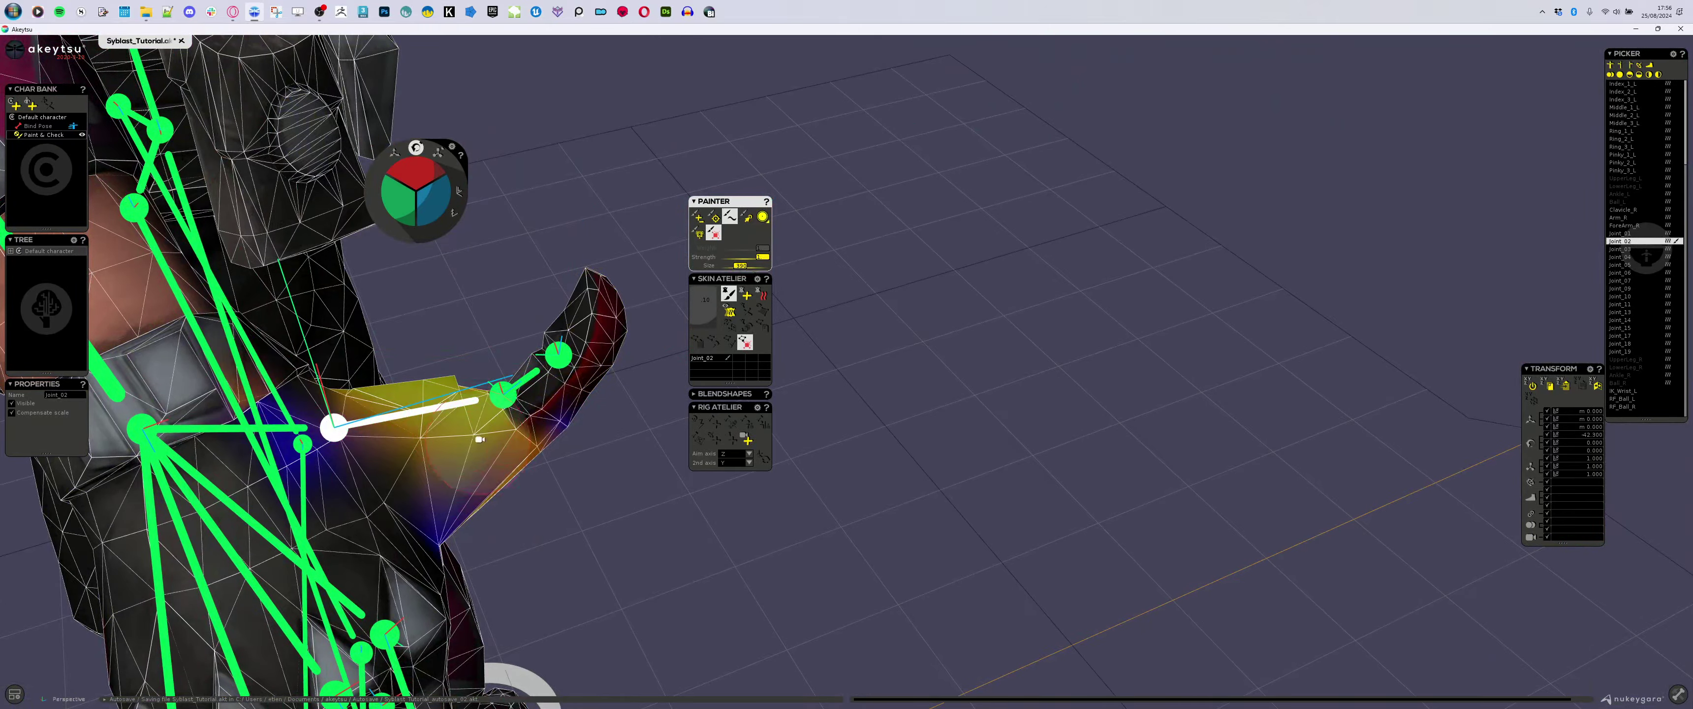
mouse_move(497, 402)
left_mouse_down("alt")
mouse_move(275, 392)
mouse_move(282, 426)
mouse_move(326, 390)
left_mouse_up("alt")
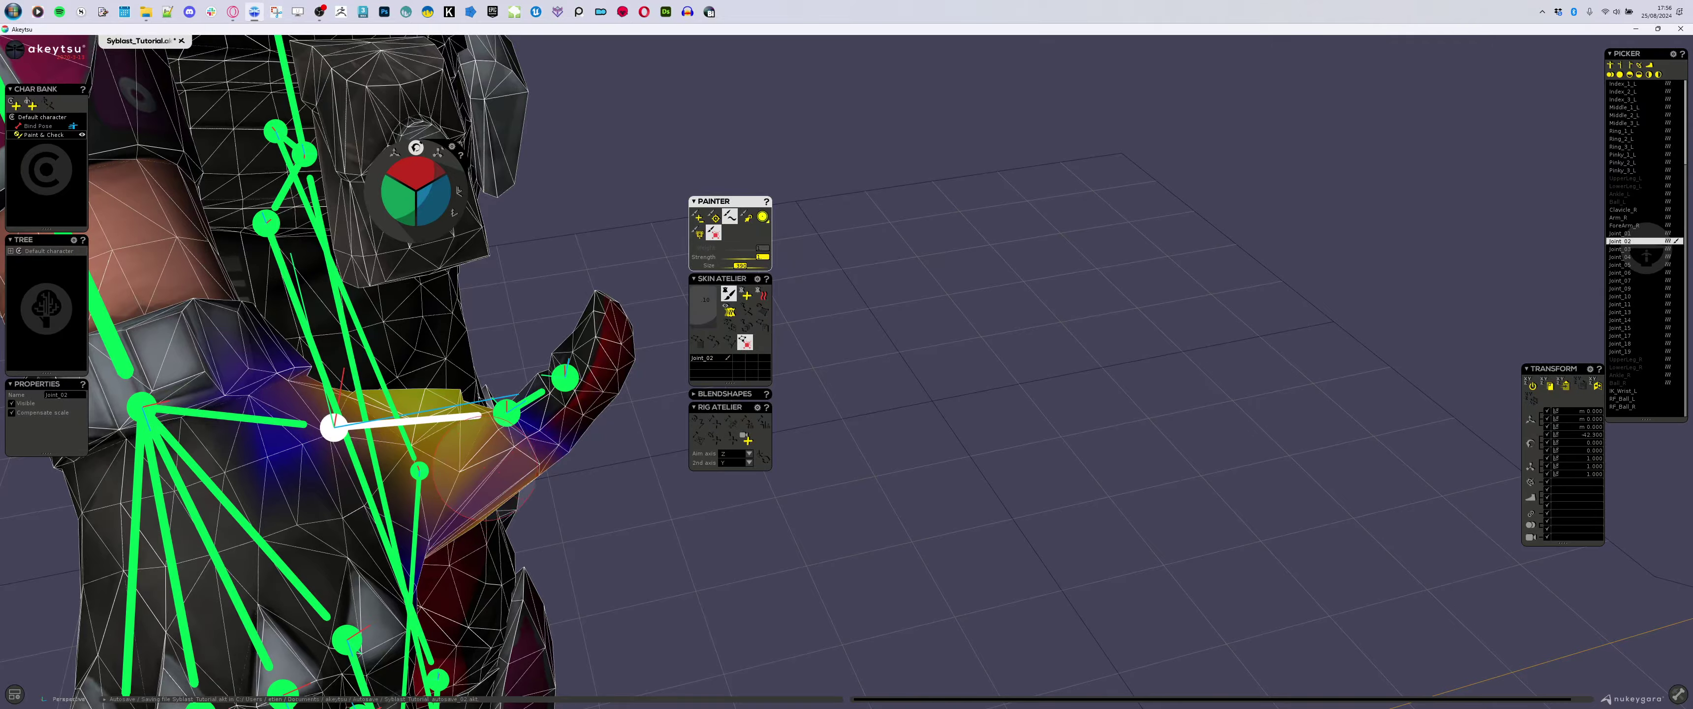
left_click_drag(528, 490, 287, 454, "alt")
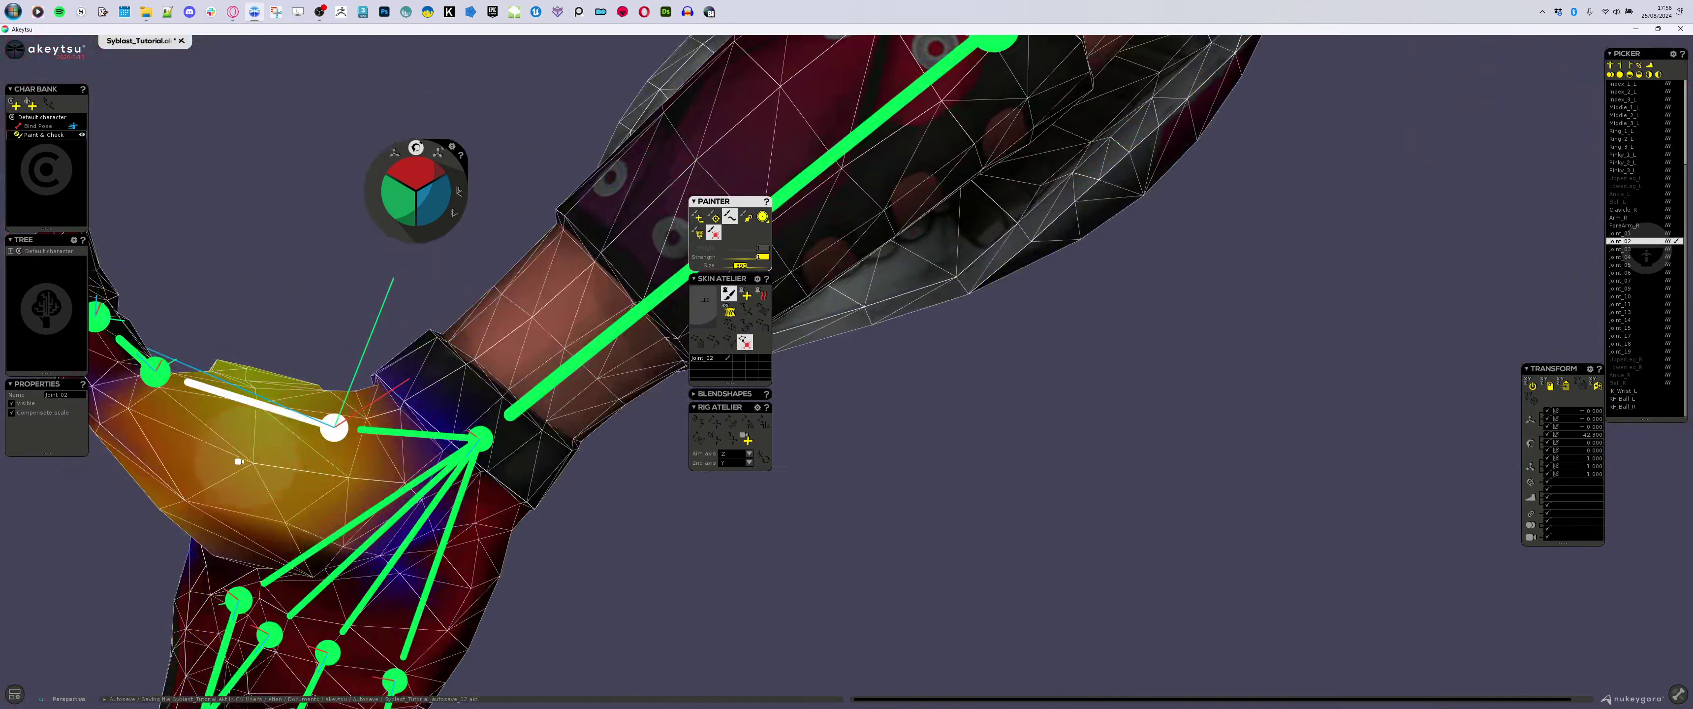
- Smooth joint_02's skin weights on the palm side of the thumb base, between the thumb and the fingers
middle_click_drag(232, 511, 356, 488, "alt")
left_click_drag(295, 458, 256, 454, "alt")
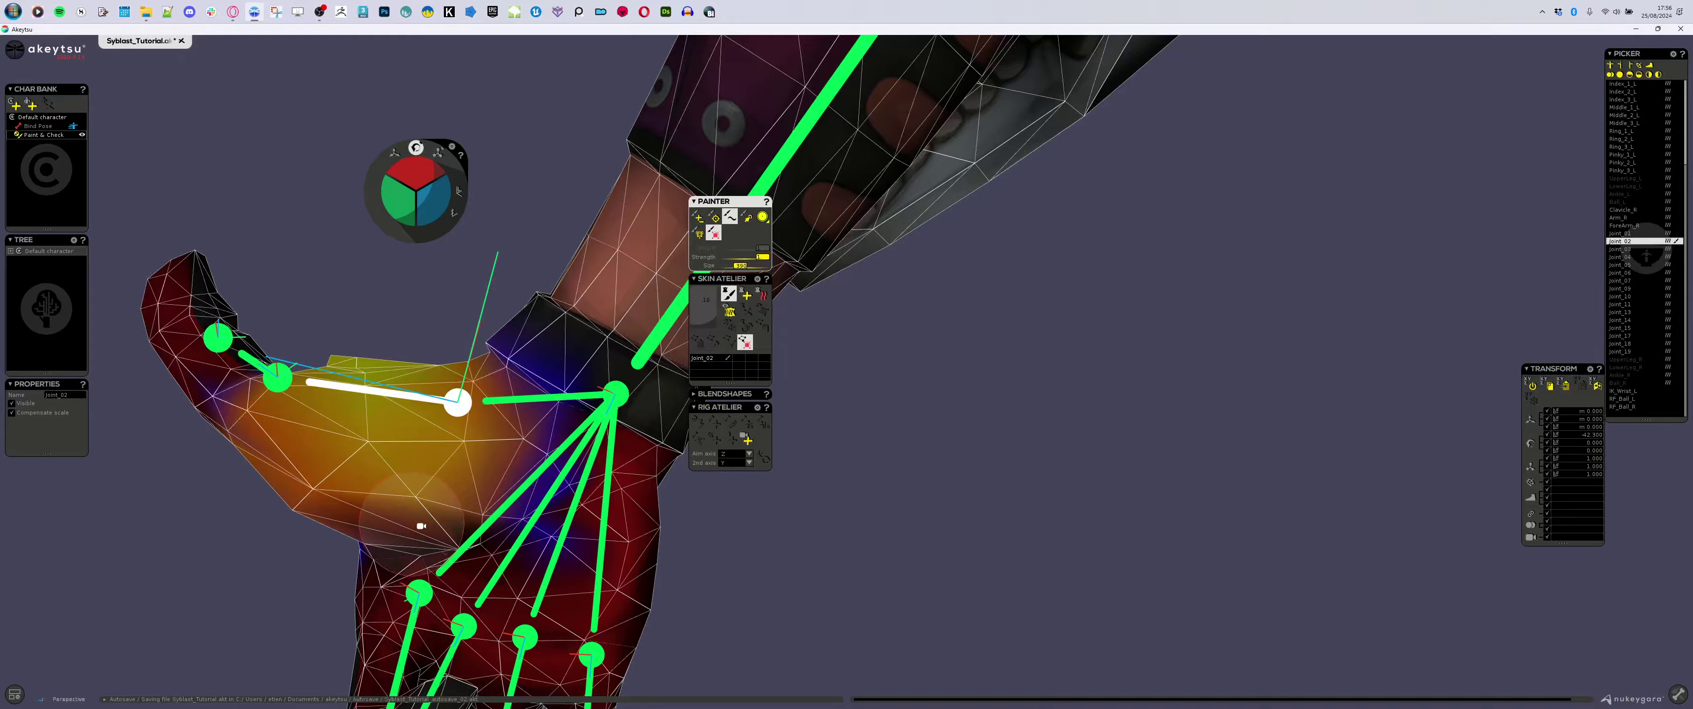
left_click_drag(464, 532, 494, 519)
mouse_move(500, 454)
middle_mouse_down()
mouse_move(447, 447)
mouse_move(521, 503)
mouse_move(758, 567)
mouse_move(457, 394)
middle_mouse_up()
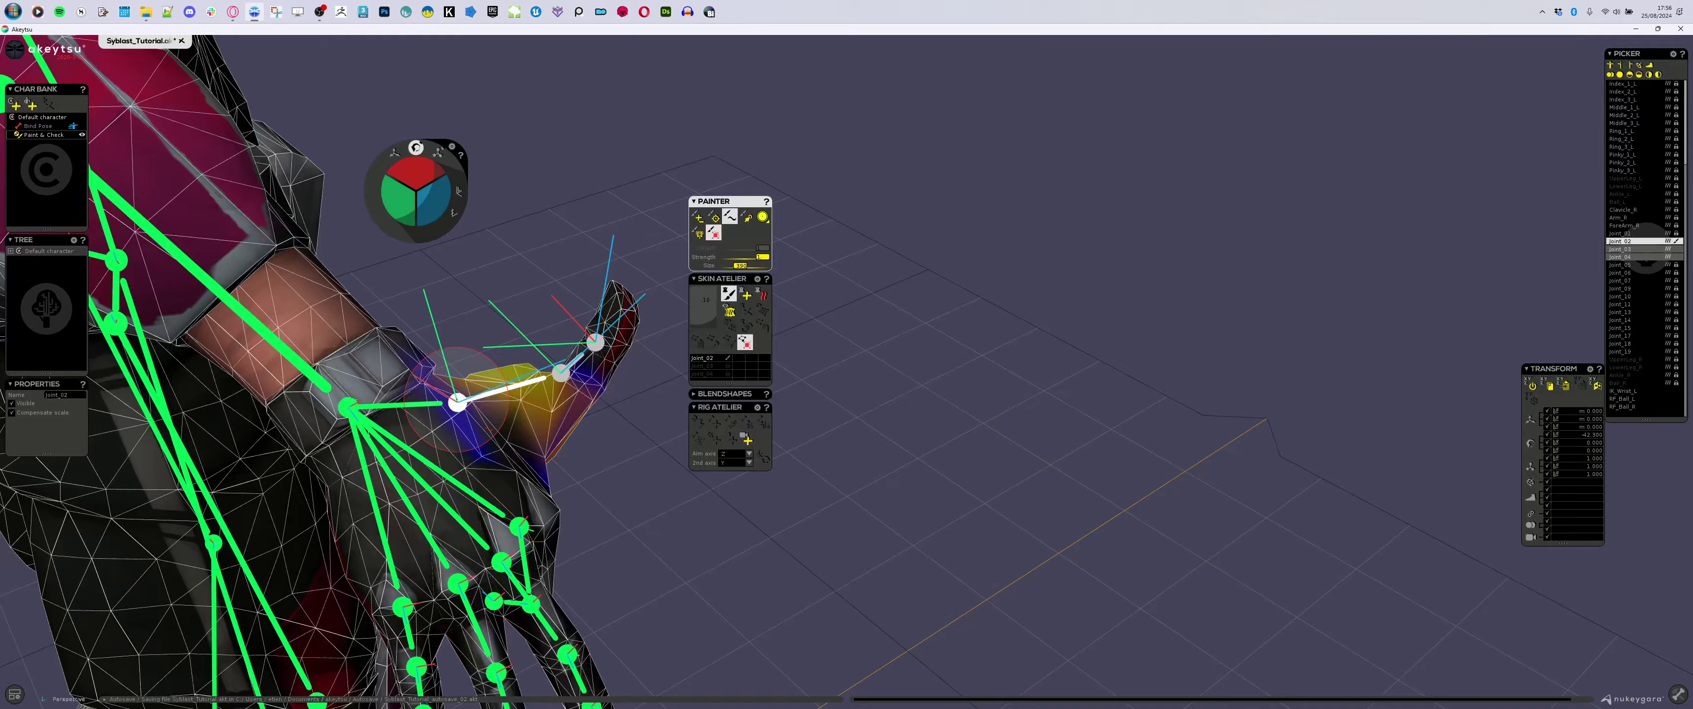
- Reset the rotations of the bent thumb joints and the curled index finger's joint_05, joint_06 and joint_07
left_click_drag(532, 407, 456, 528, "alt")
double_click(397, 448)
key("0")
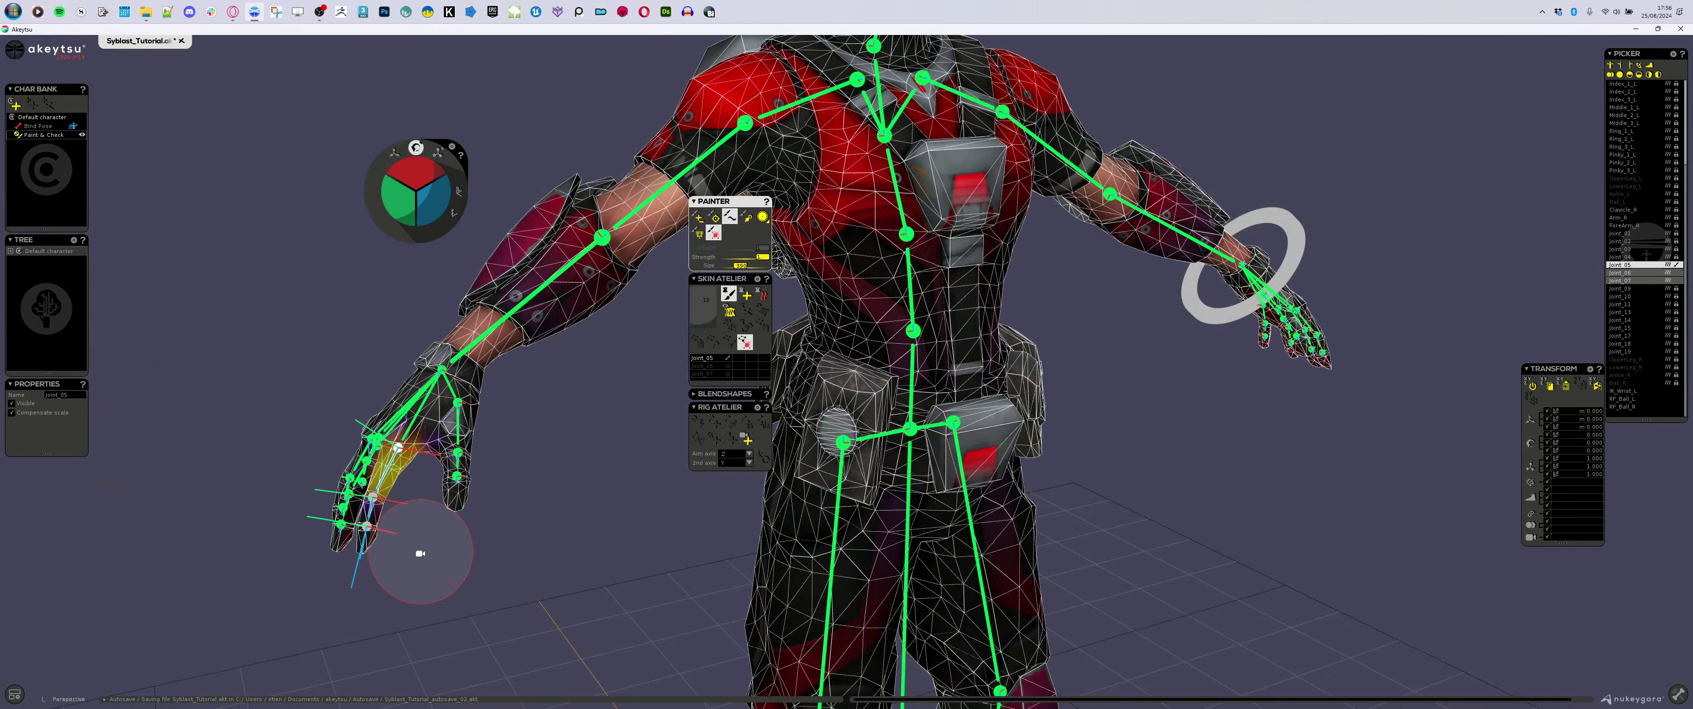
scroll(419, 554, "up", 2)
middle_click_drag(419, 554, 477, 505, "alt")
scroll(478, 505, "up", 2)
key("j")
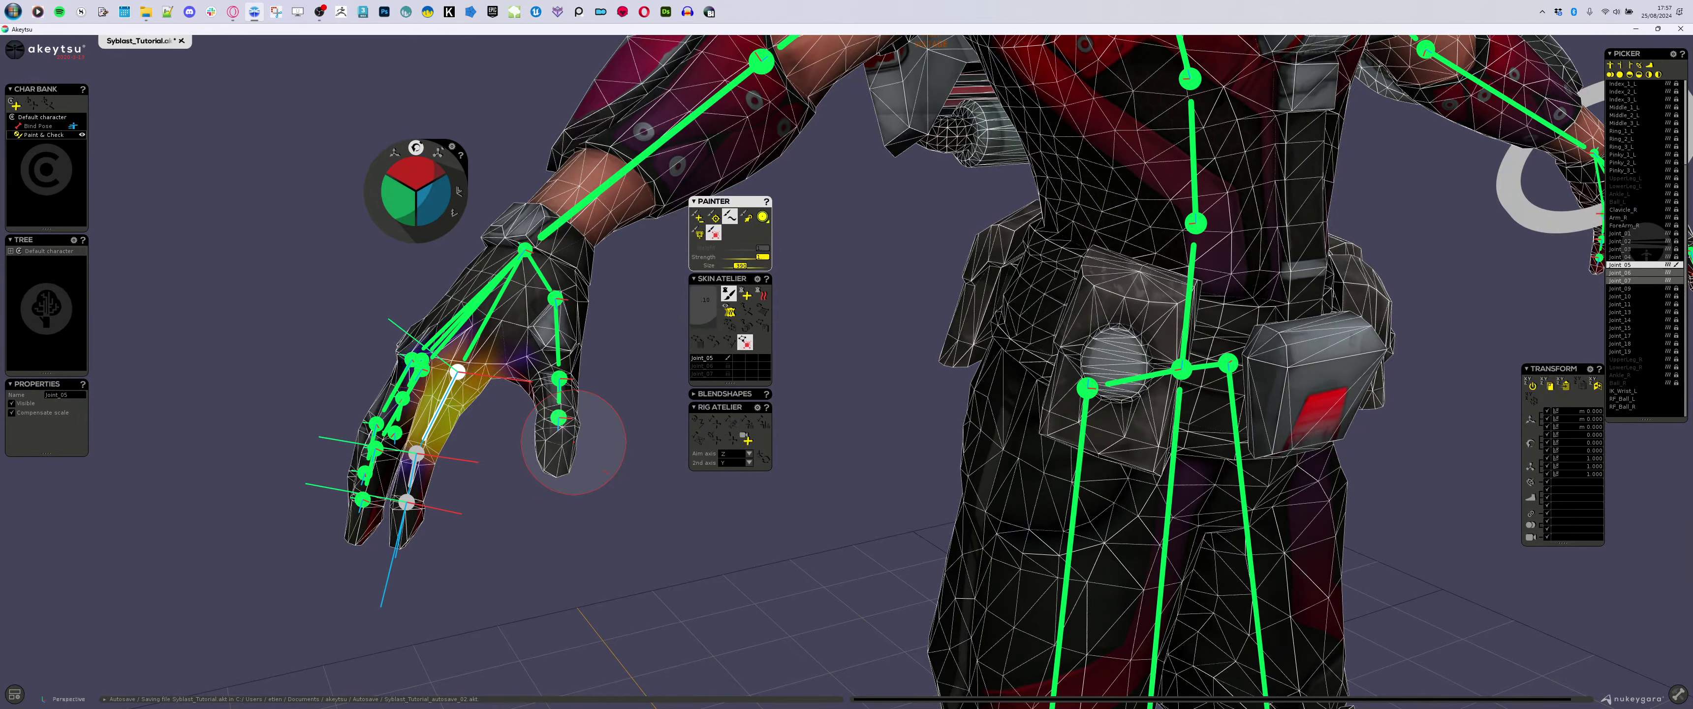
scroll(550, 321, "down", 3)
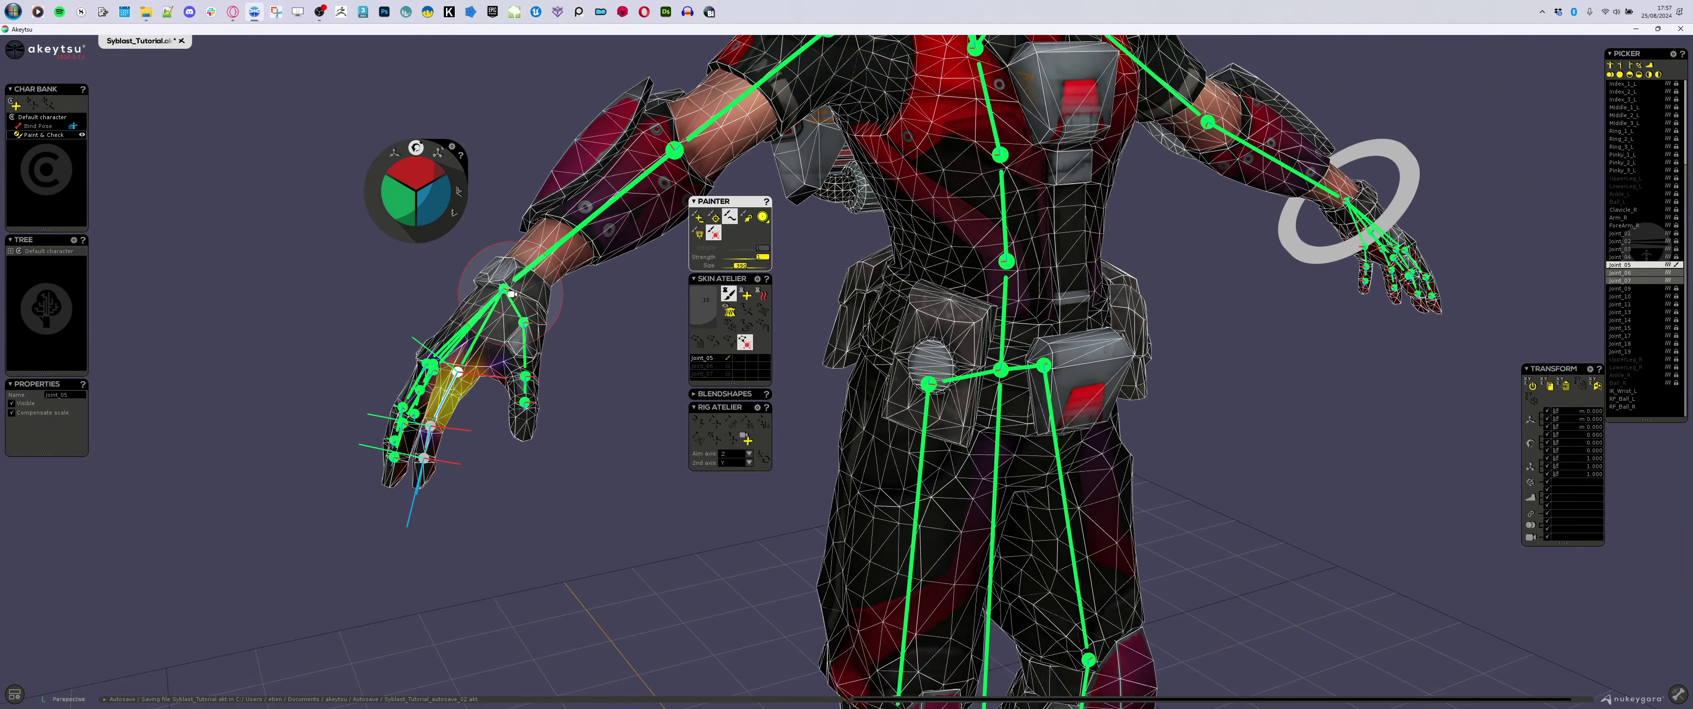
- Leave weight painting, and delete the character's left wrist ring controller and the entire left-hand joint chain
left_click_drag(504, 292, 657, 293, "alt")
left_click(728, 294)
middle_click_drag(944, 369, 643, 522, "alt")
scroll(642, 522, "down", 1)
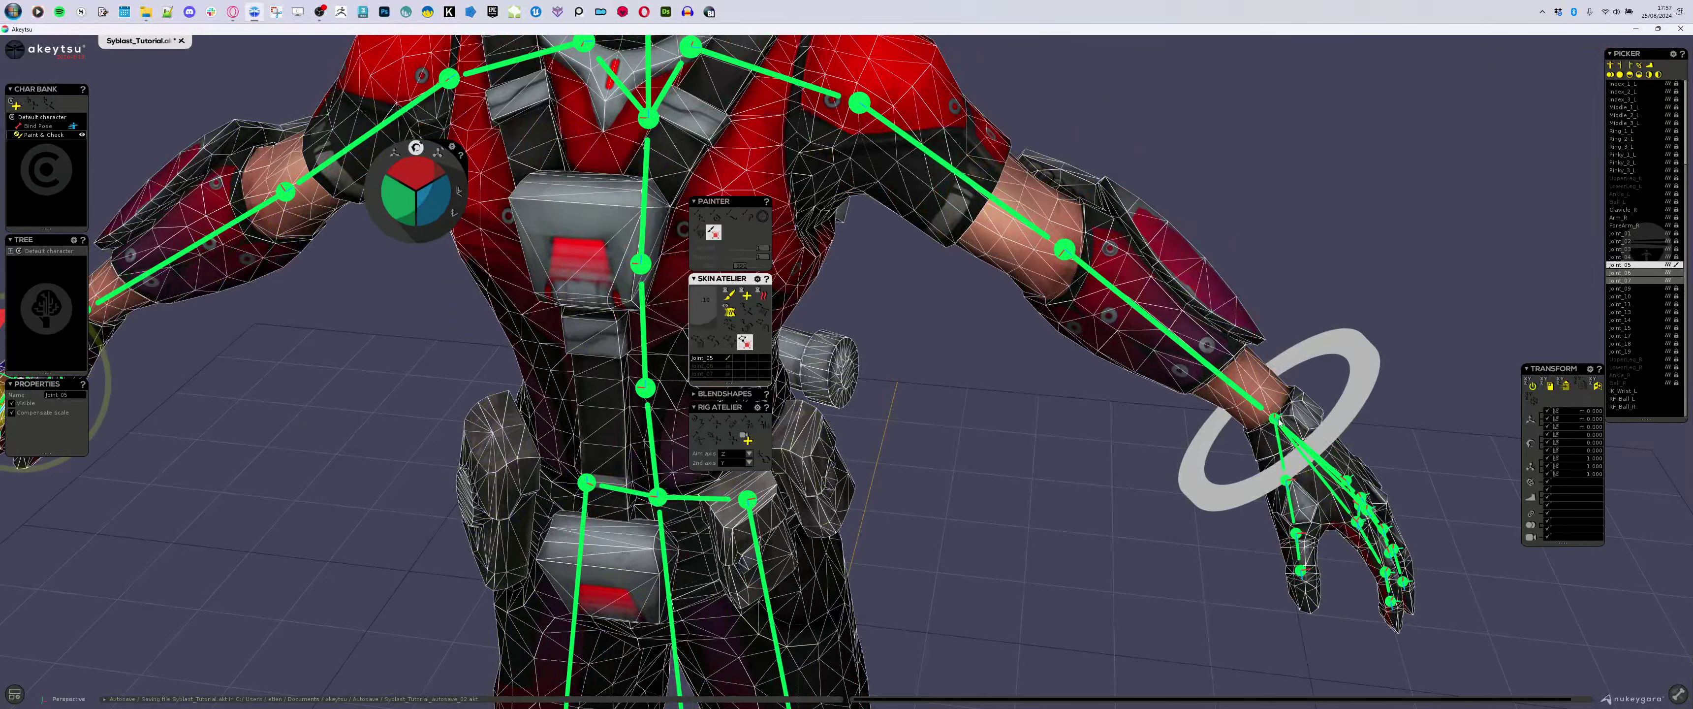
left_click(1359, 340)
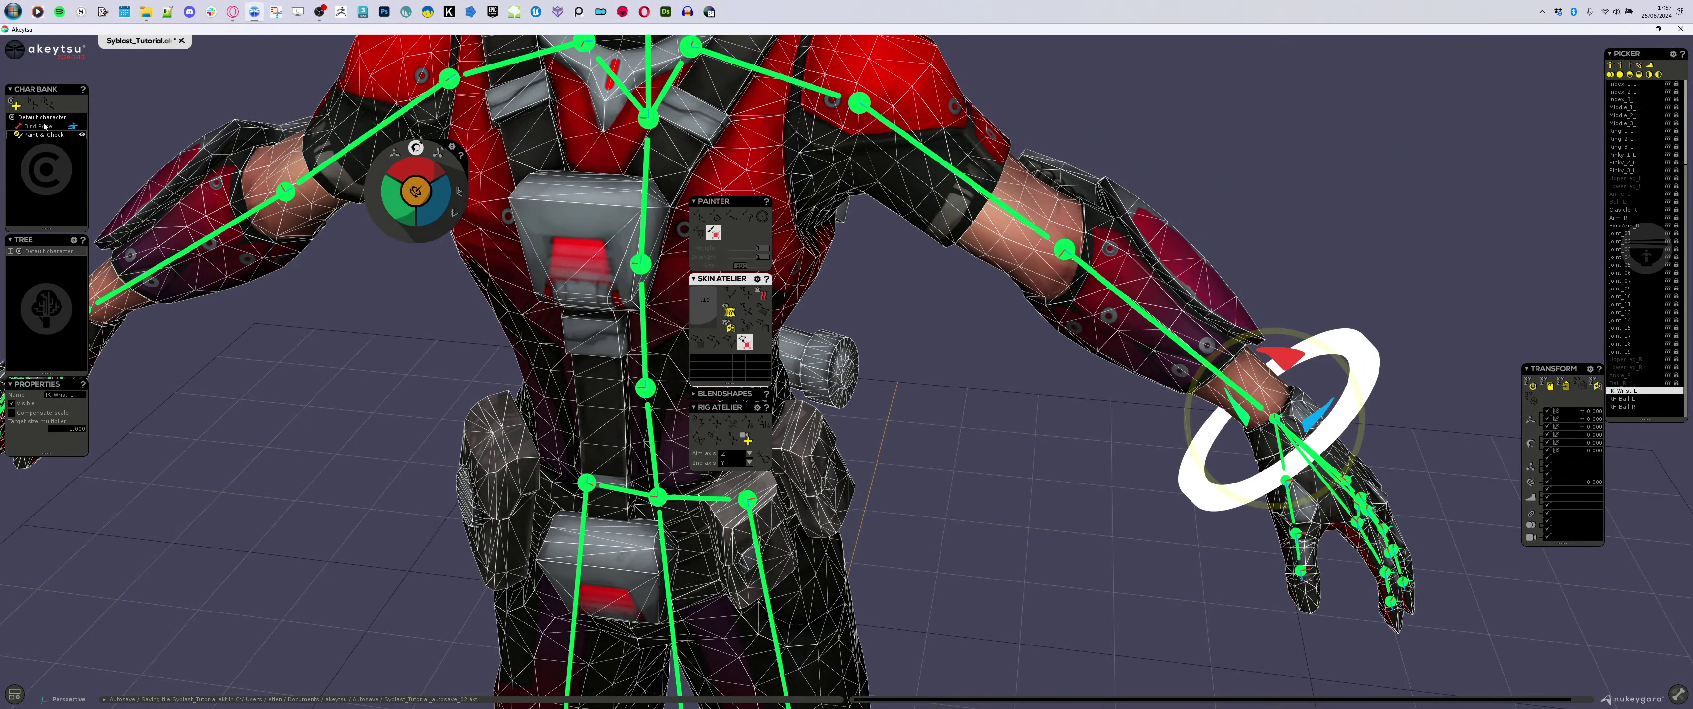
key("Delete")
left_click(1276, 421)
key("Delete")
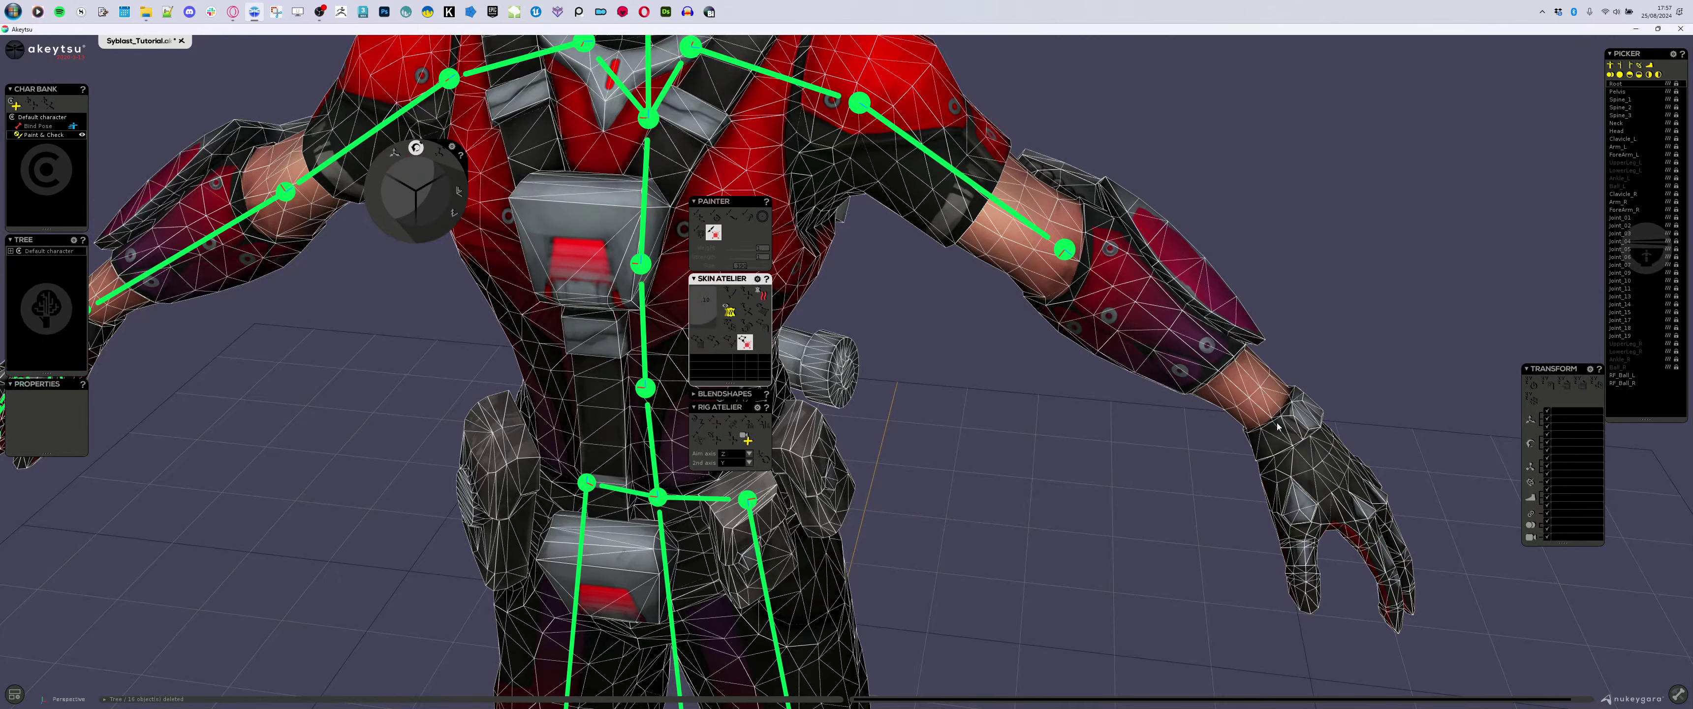
- Select the right hand's full joint hierarchy from joint_01, hide the wireframe and joint axes, and enlarge the list of skinned joints
middle_click_drag(537, 442, 897, 454, "alt")
scroll(653, 356, "down", 1)
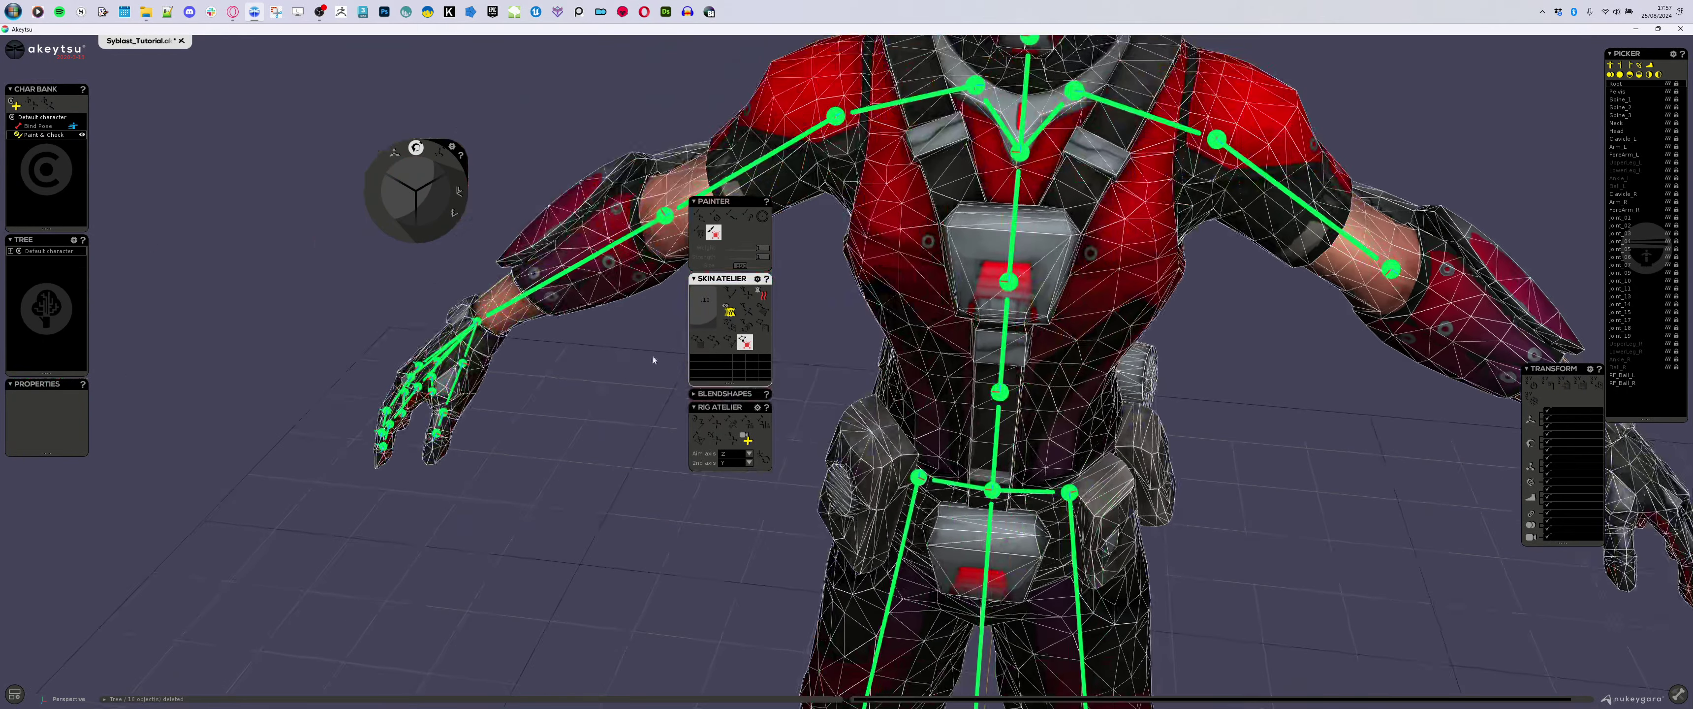
left_click(478, 321)
left_click_drag(473, 322, 631, 519, "alt")
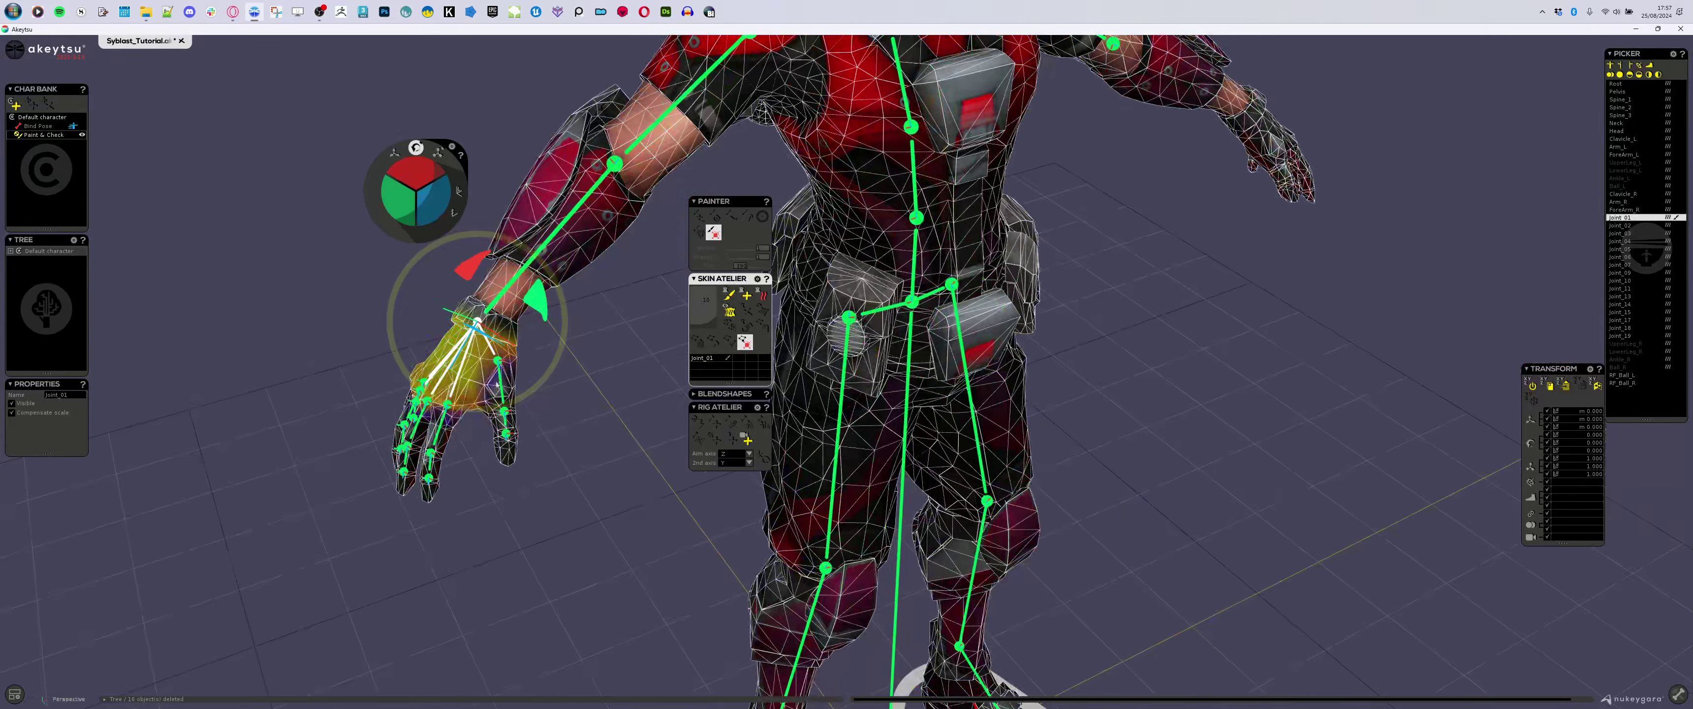
double_click(470, 340)
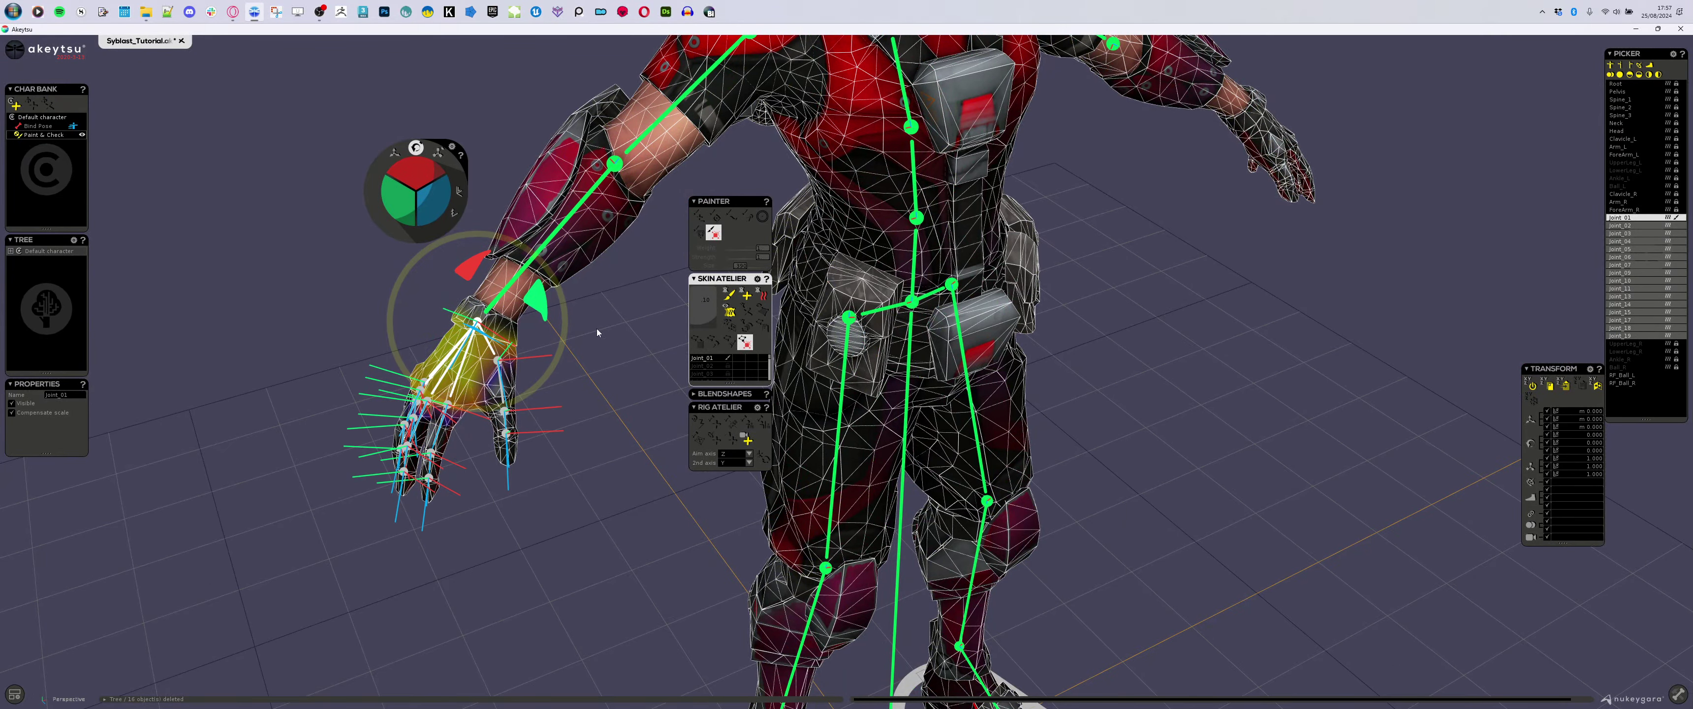
key("F4")
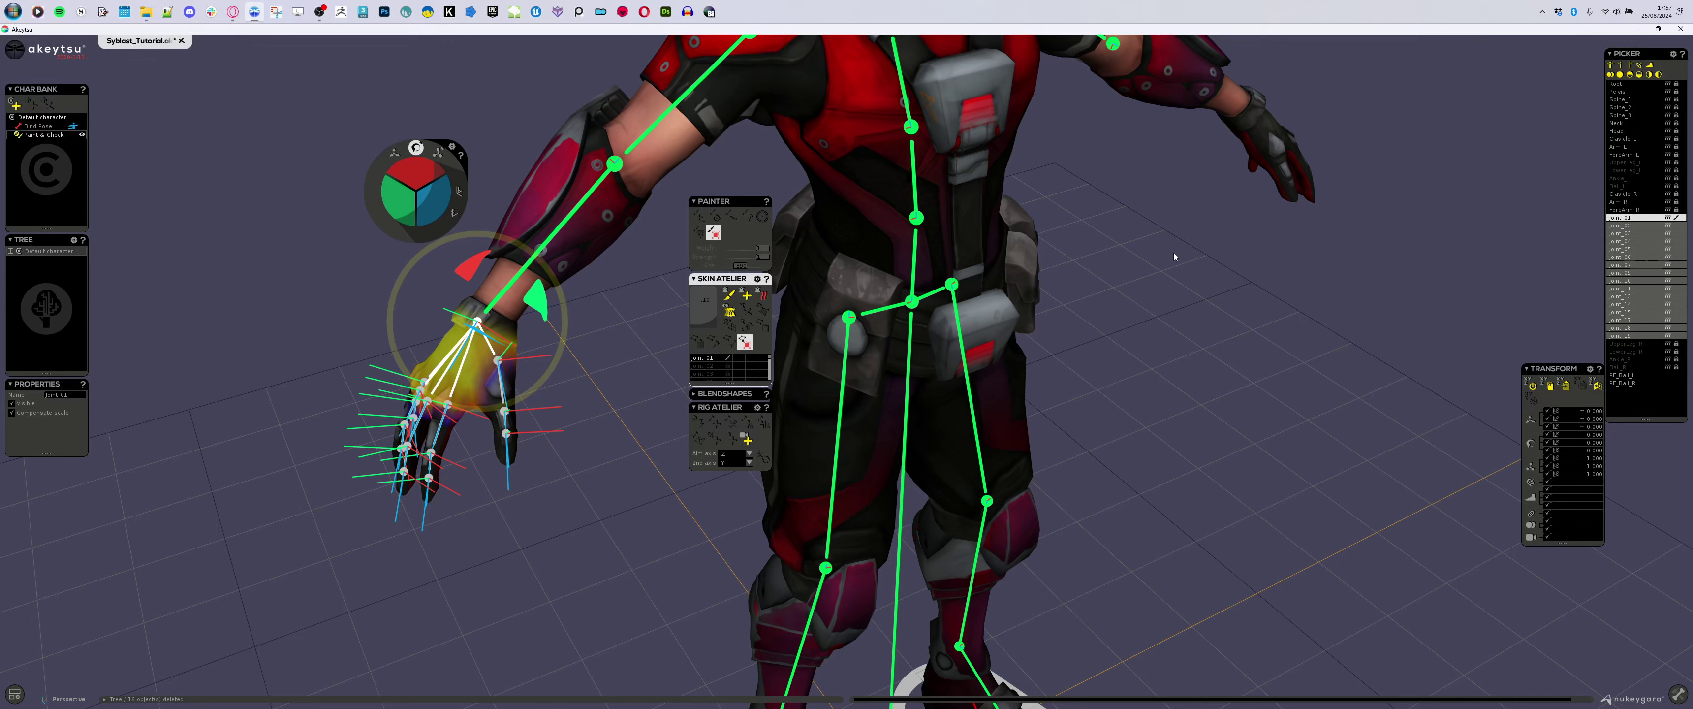
key("F5")
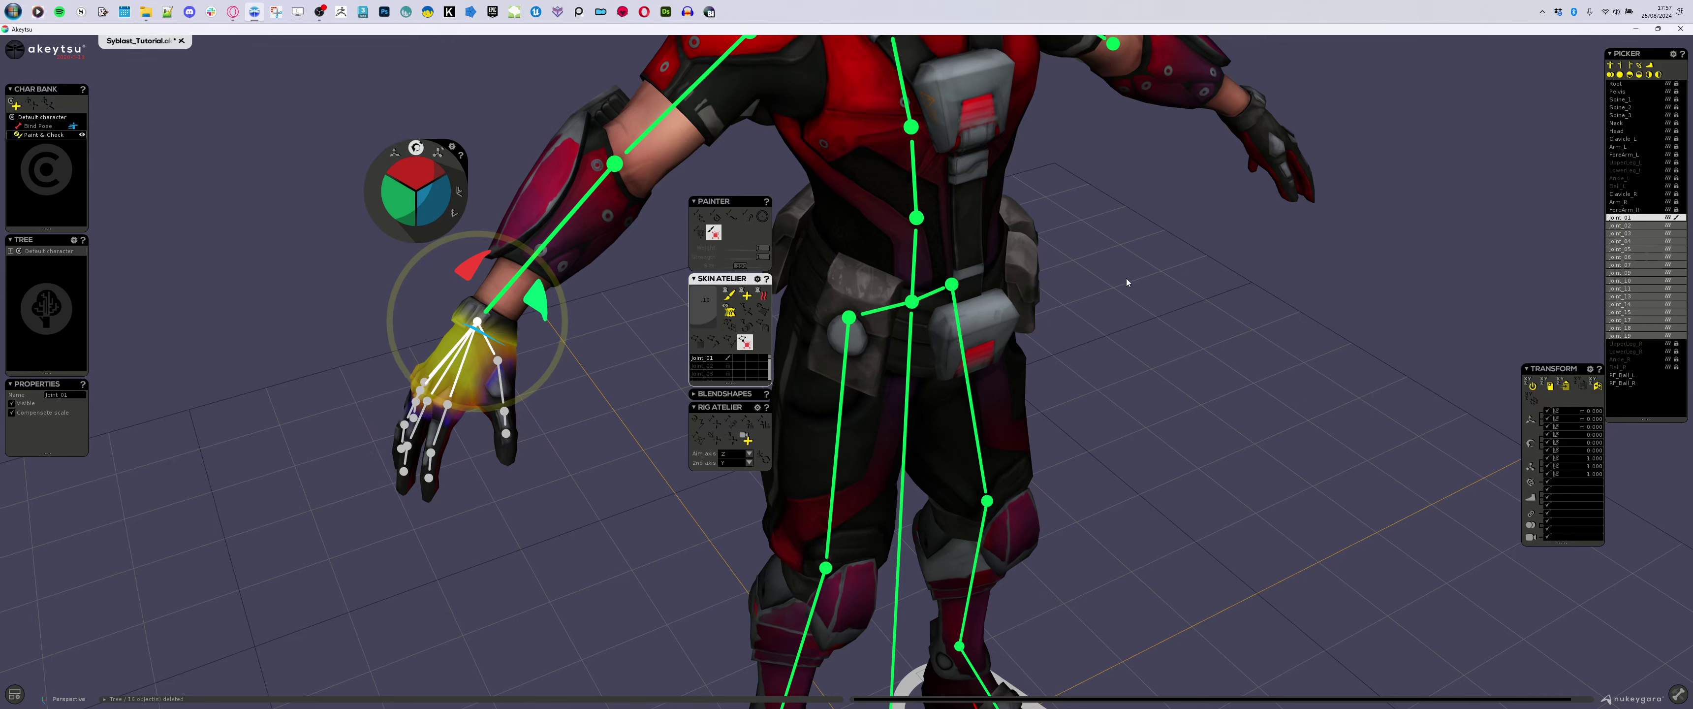
left_click_drag(727, 384, 737, 498)
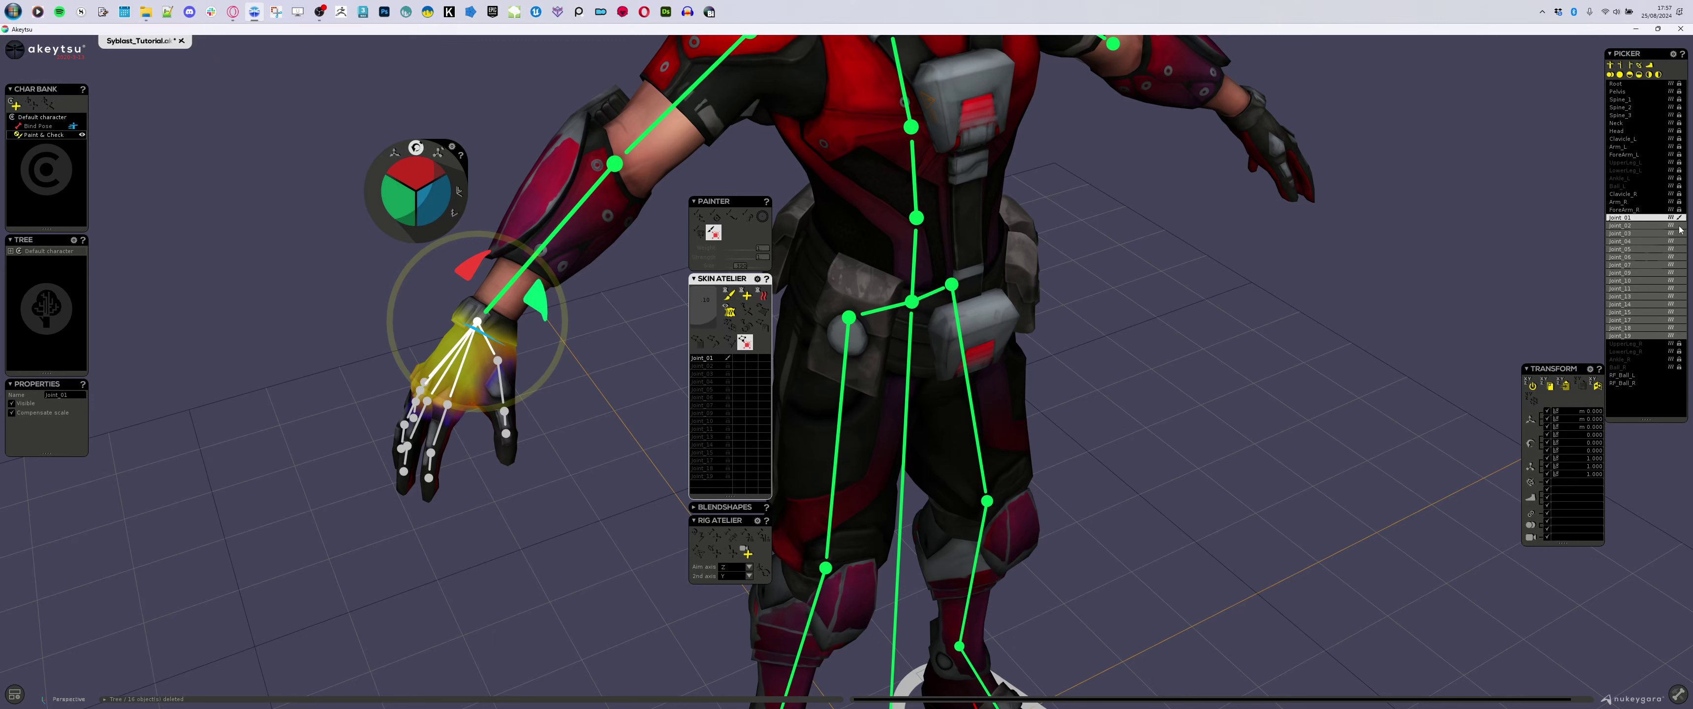
- Add the suffix _R to the names of all selected right-hand joints with the Rename Tool
right_click(1646, 243)
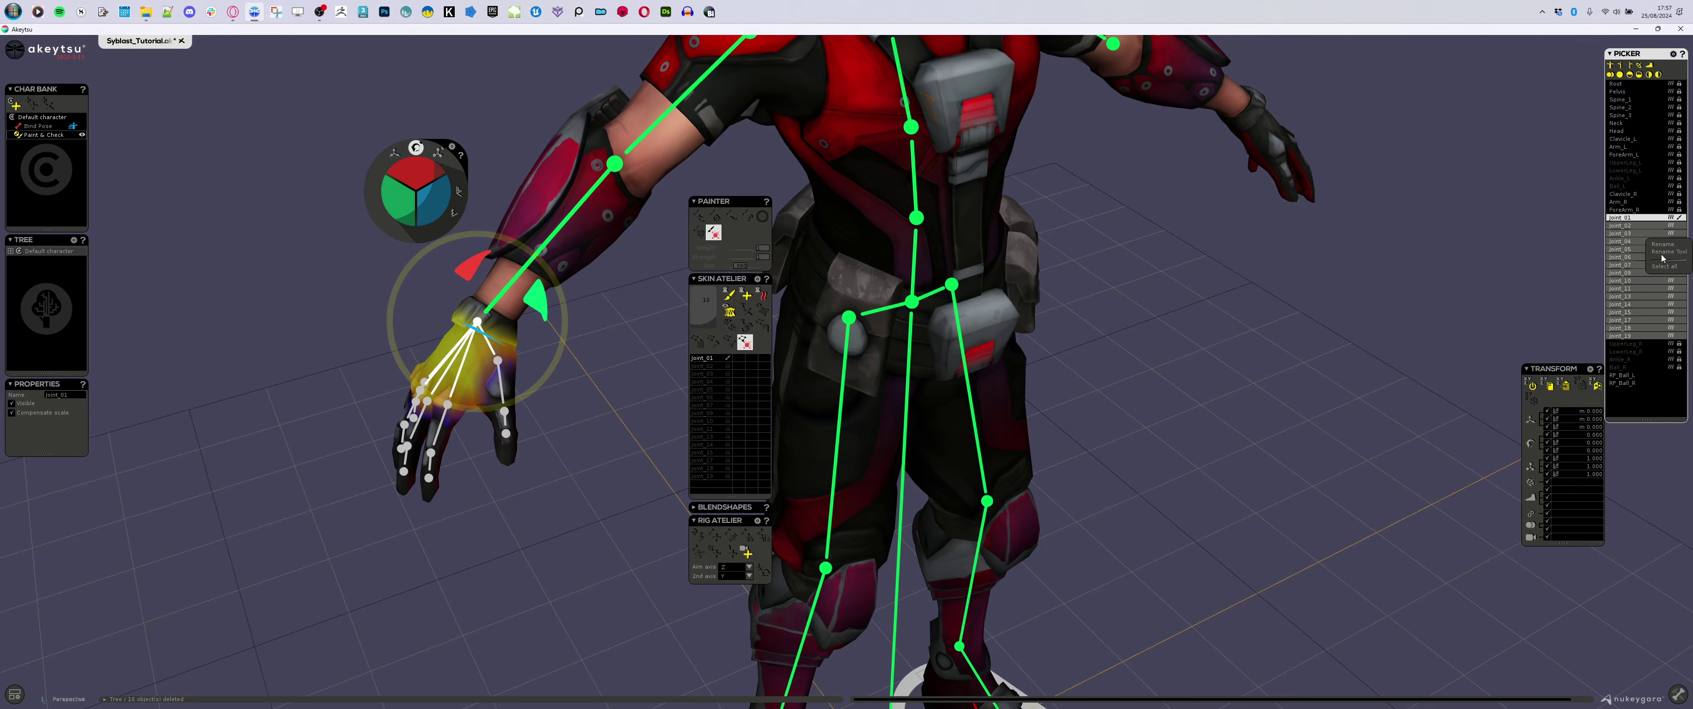
left_click(1662, 254)
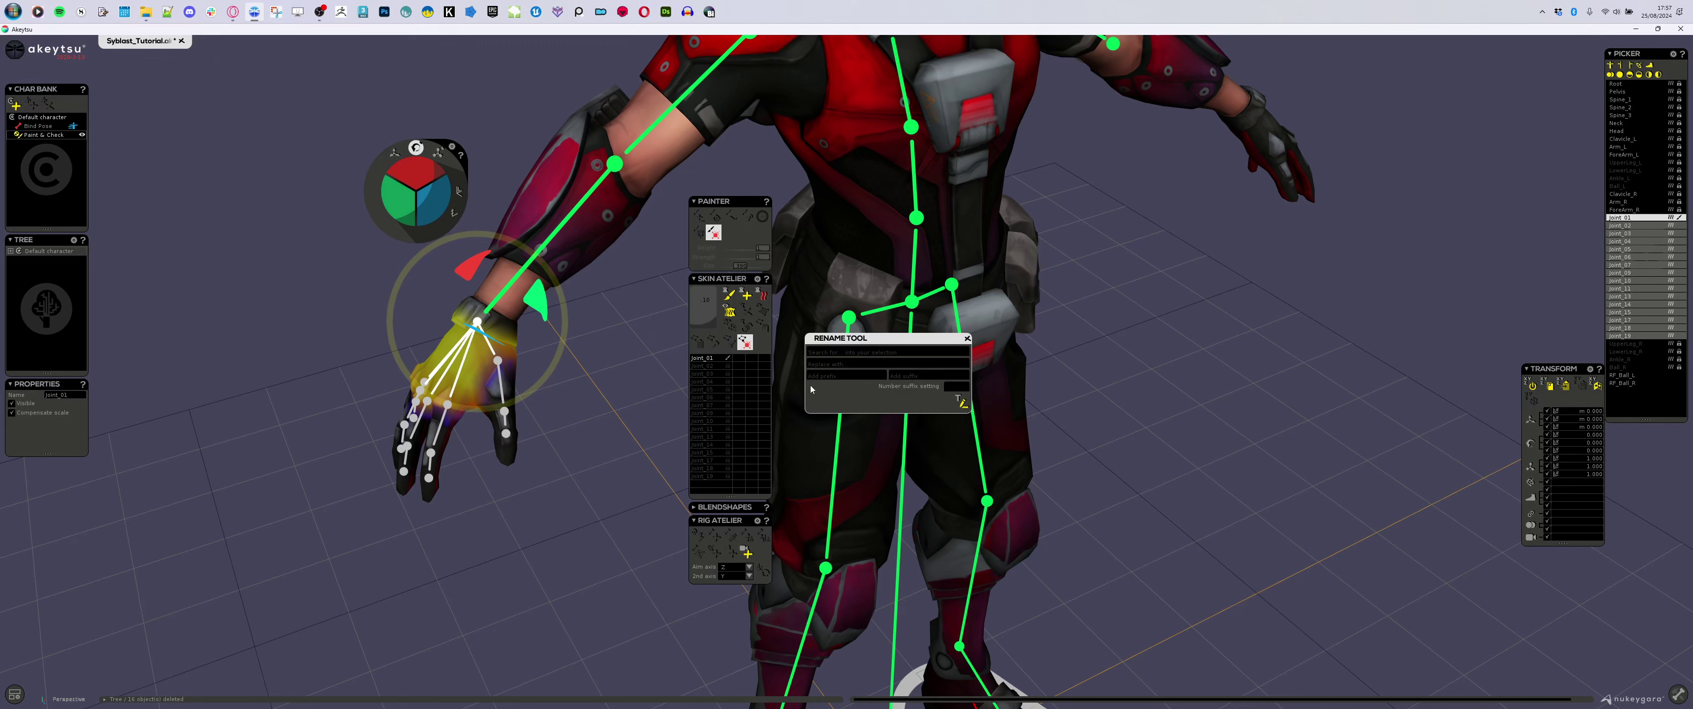
left_click(939, 372)
left_click(958, 405)
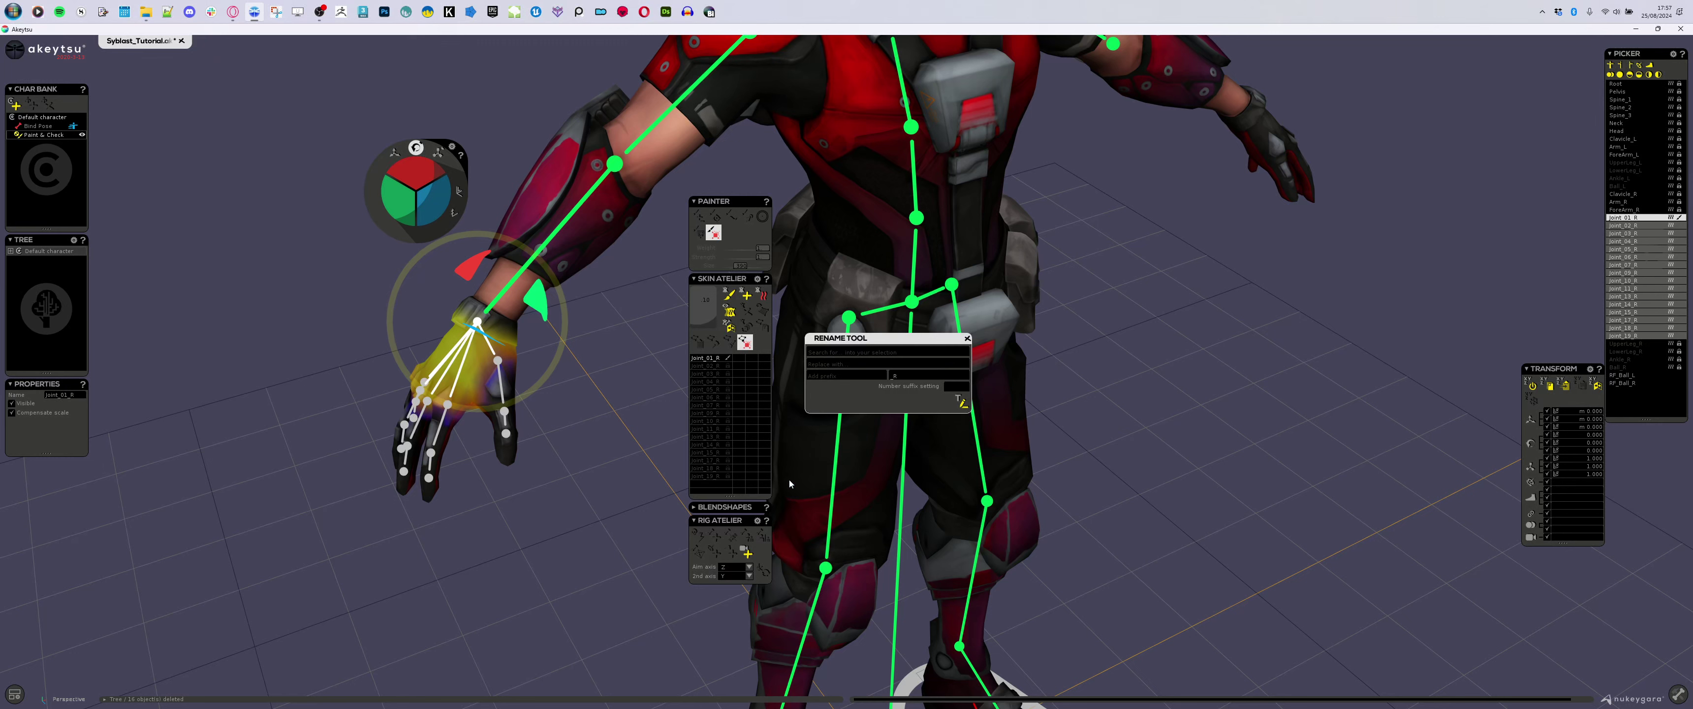
- Mirror the selected right-hand joints and skin weights to the left hand, and compare the weights of joint_01_L and joint_01_R
left_click(732, 327)
middle_click_drag(1234, 232, 974, 394, "alt")
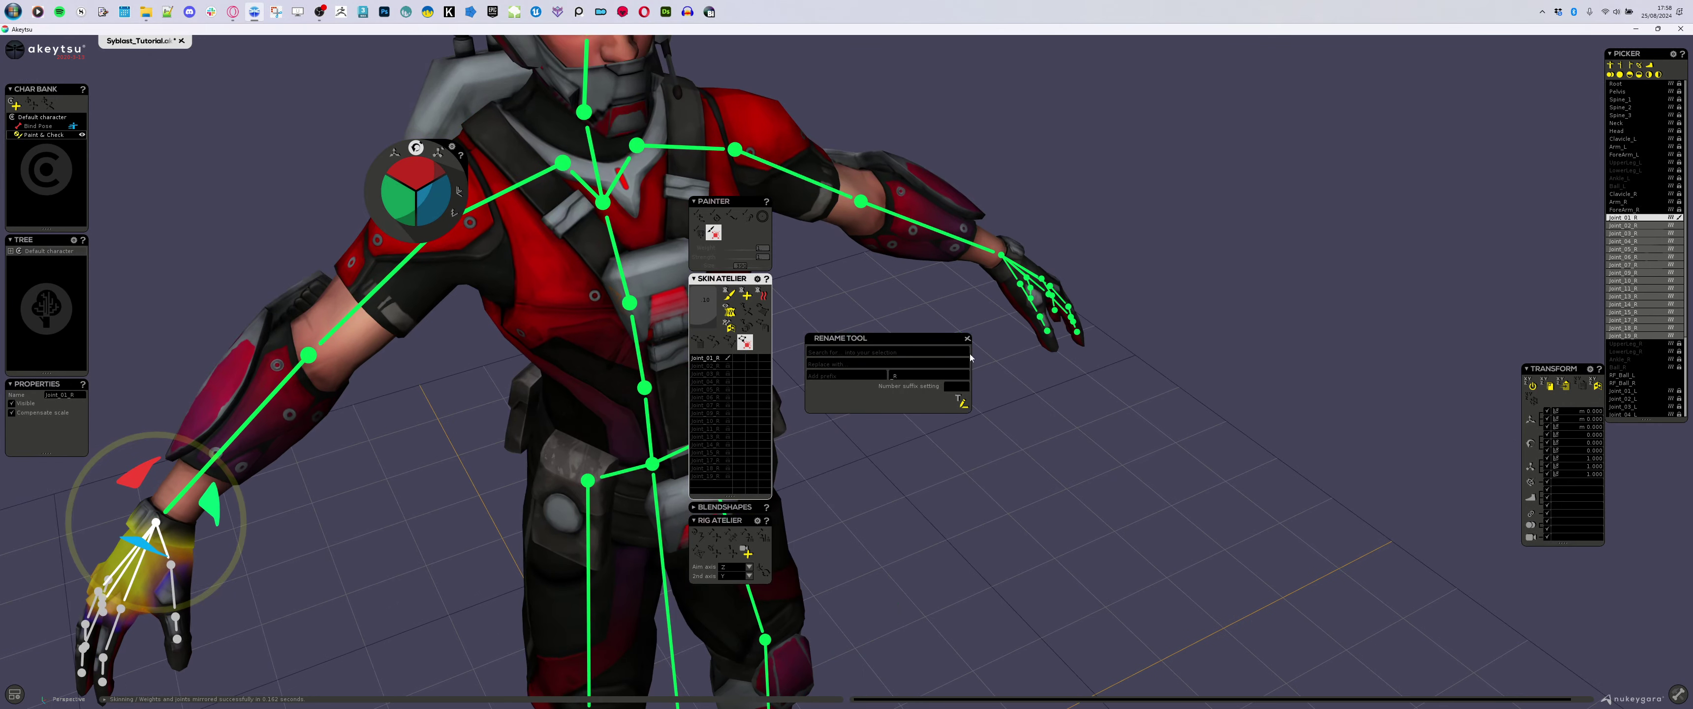
left_click(1002, 257)
left_click_drag(1150, 526, 962, 464, "alt")
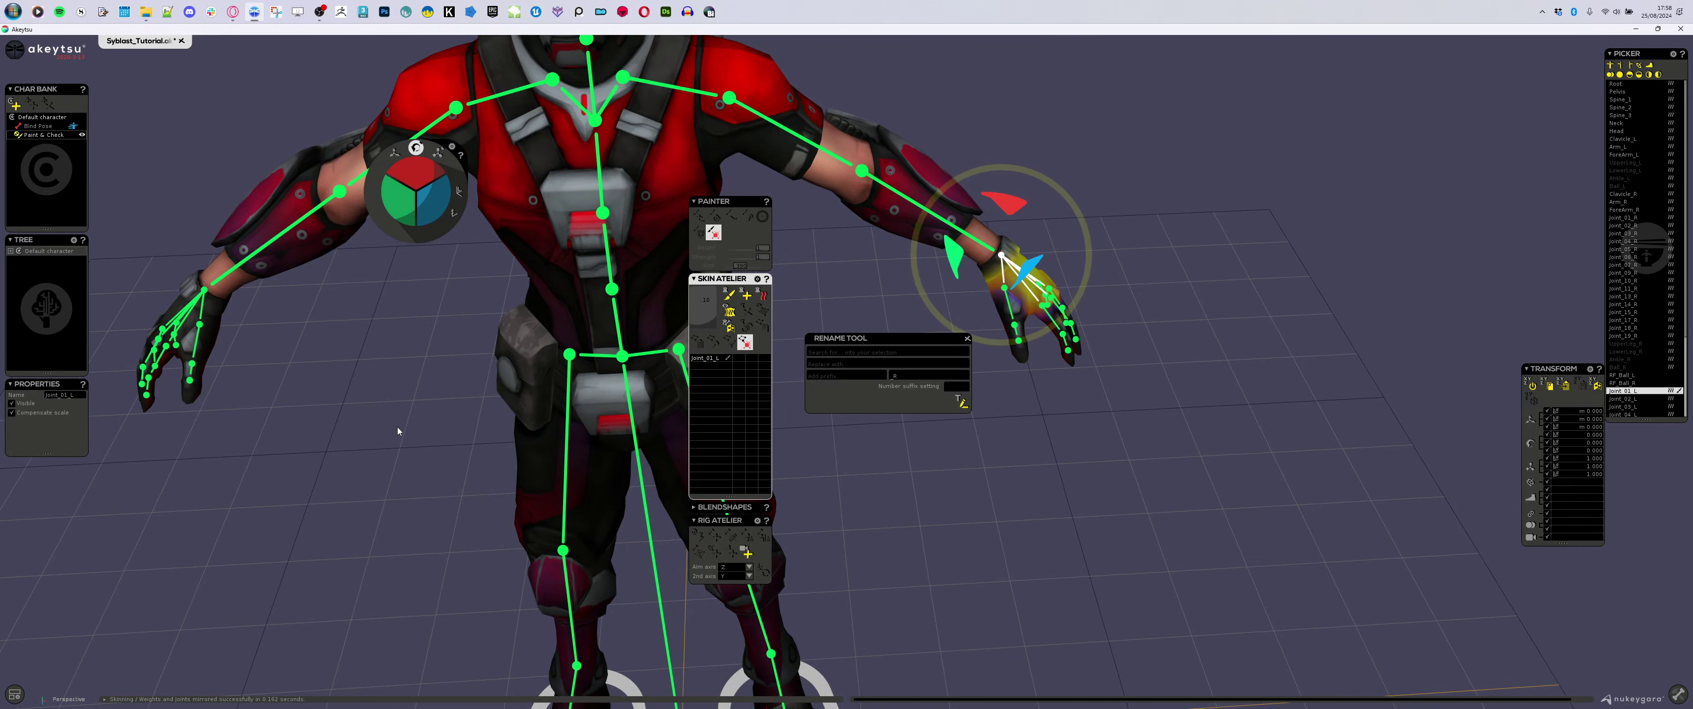
middle_click_drag(397, 427, 431, 420)
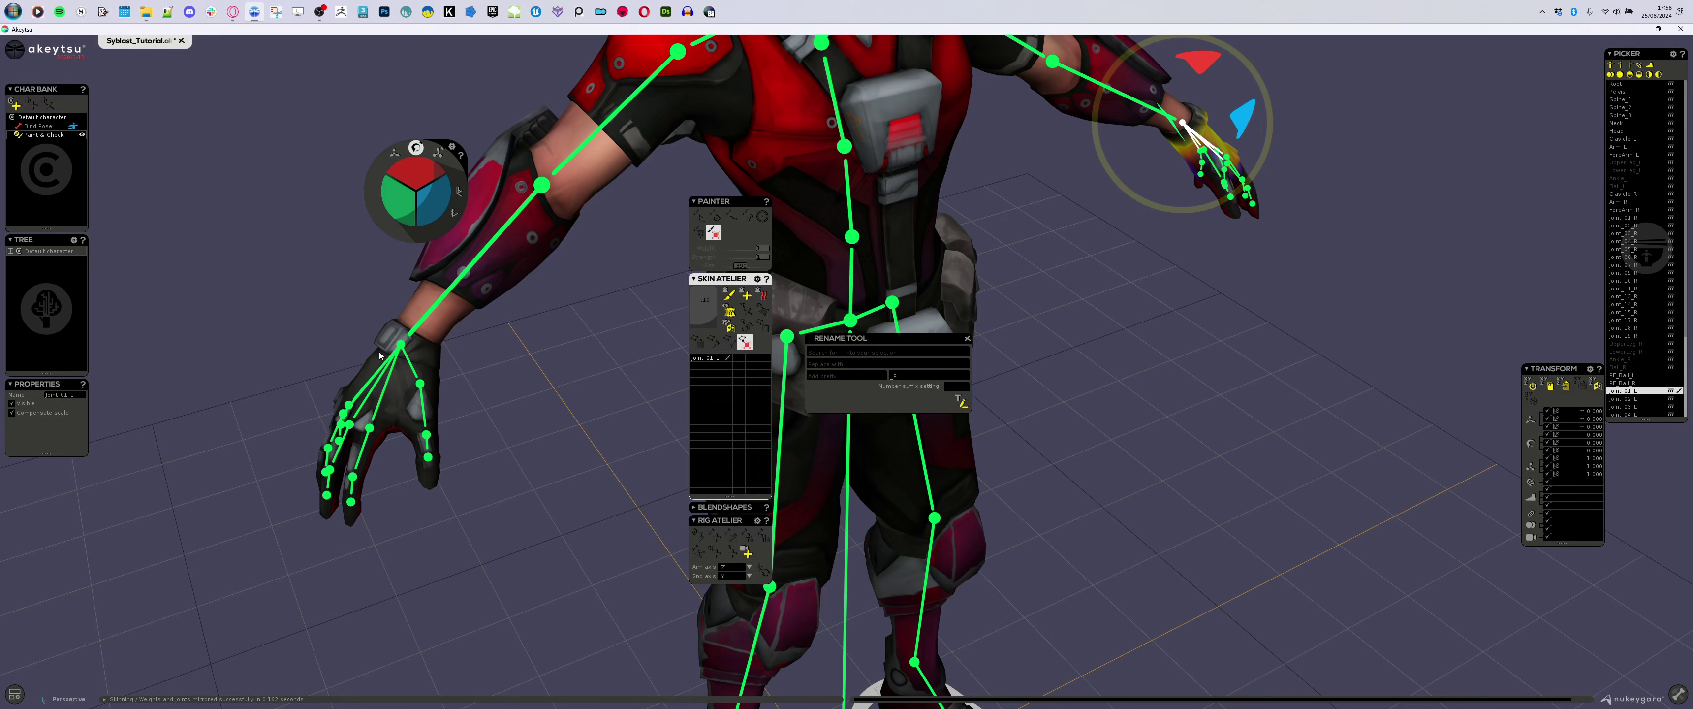
left_click(401, 346)
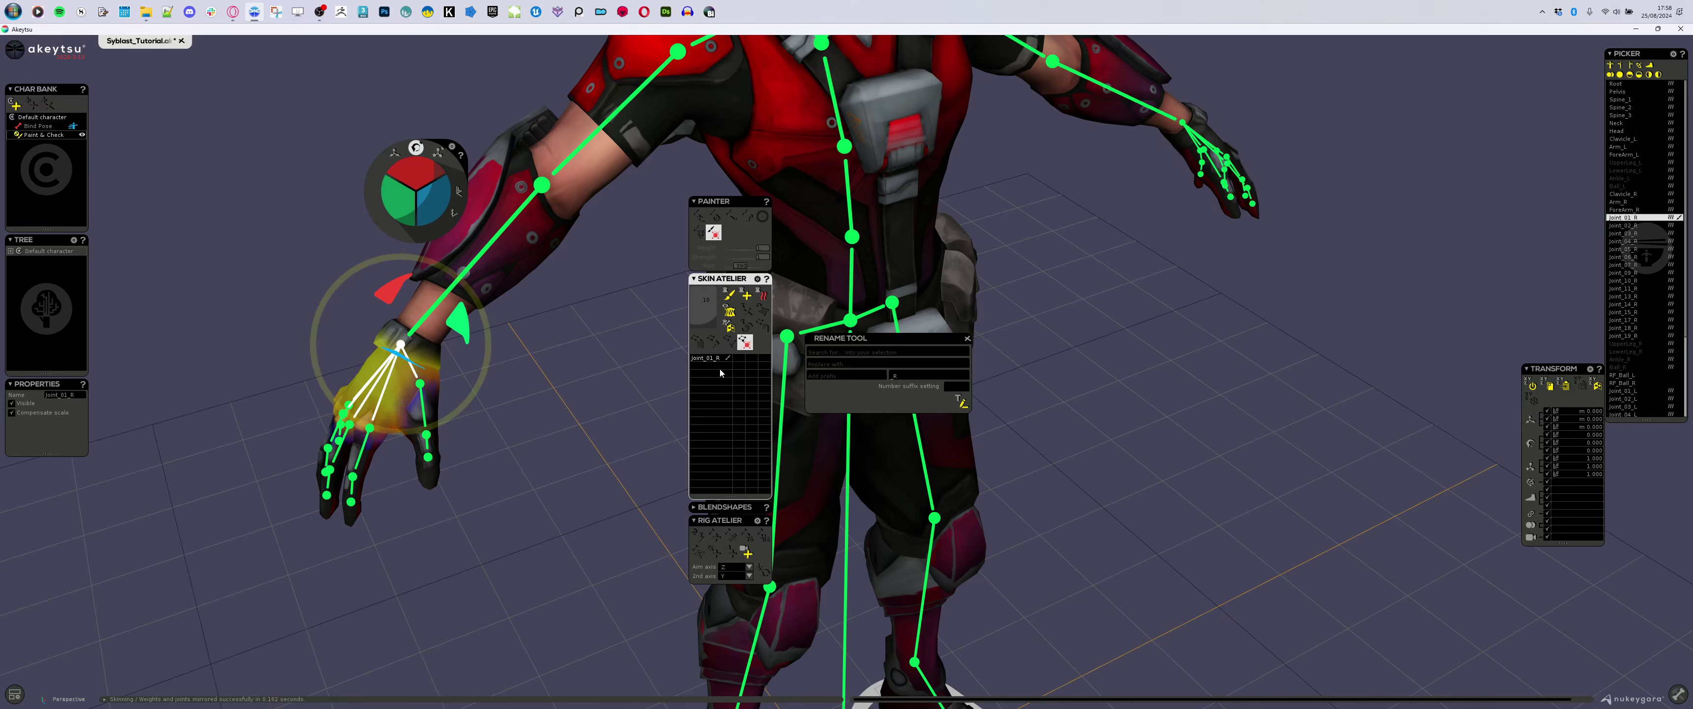